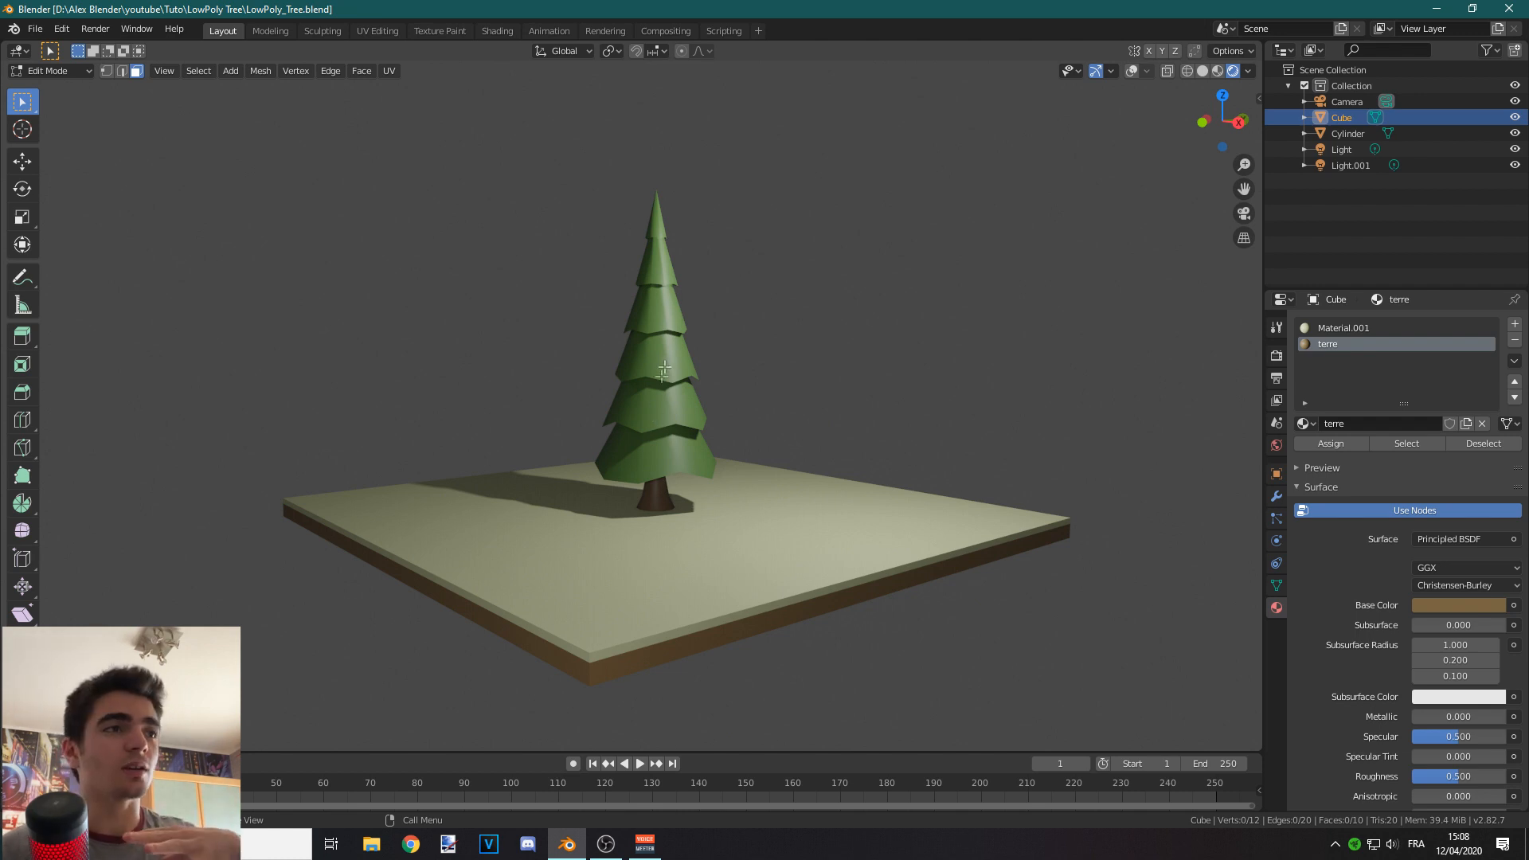
middle_click_drag(609, 259, 685, 490)
scroll(585, 406, "up", 3)
scroll(788, 470, "down", 2)
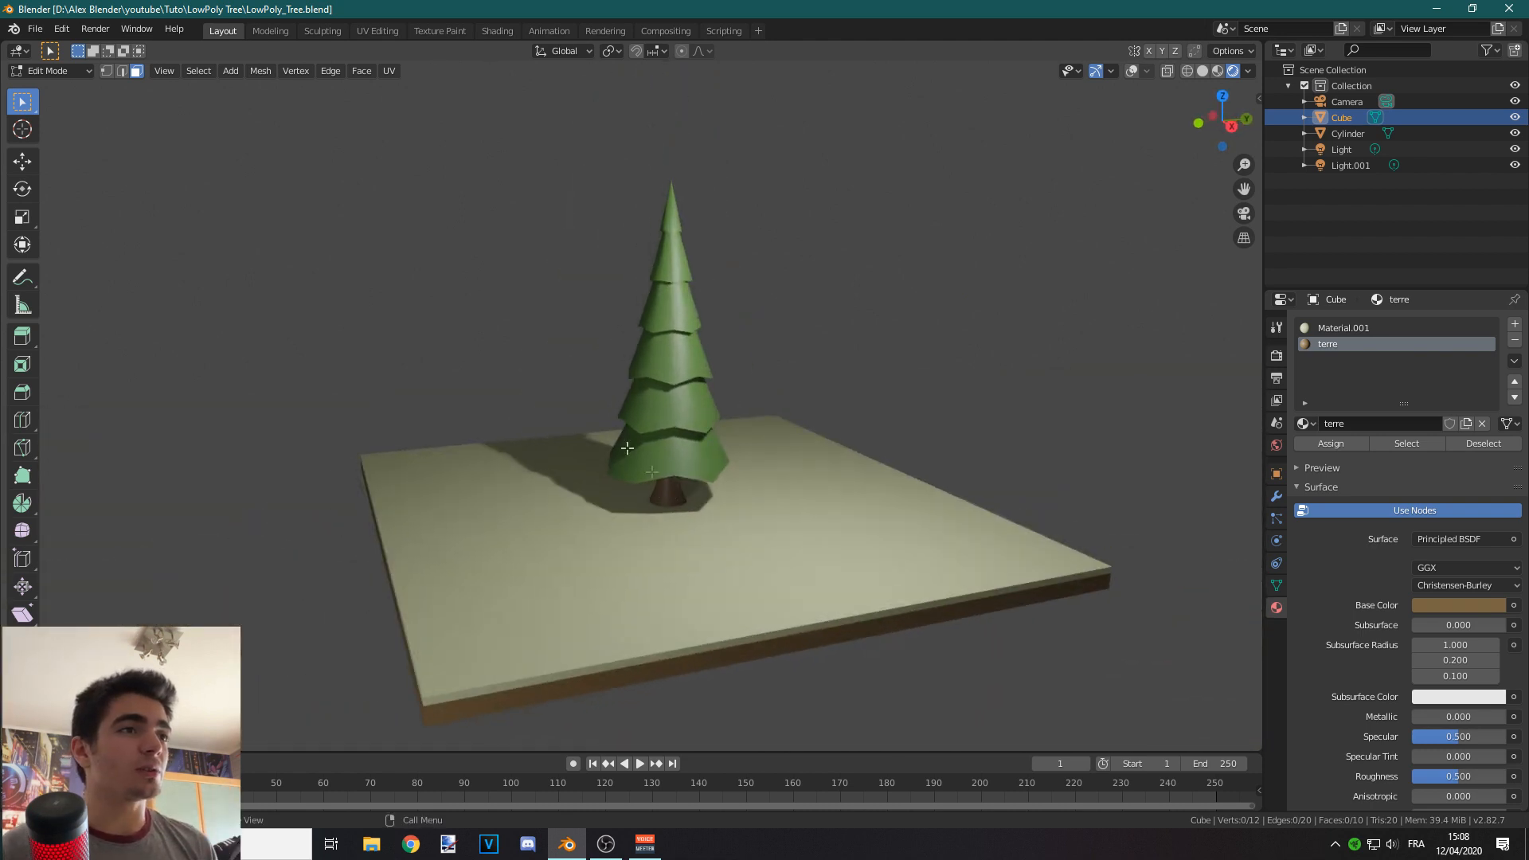
Step: Start a new General file and delete the default cube
left_click(35, 29)
mouse_move(48, 46)
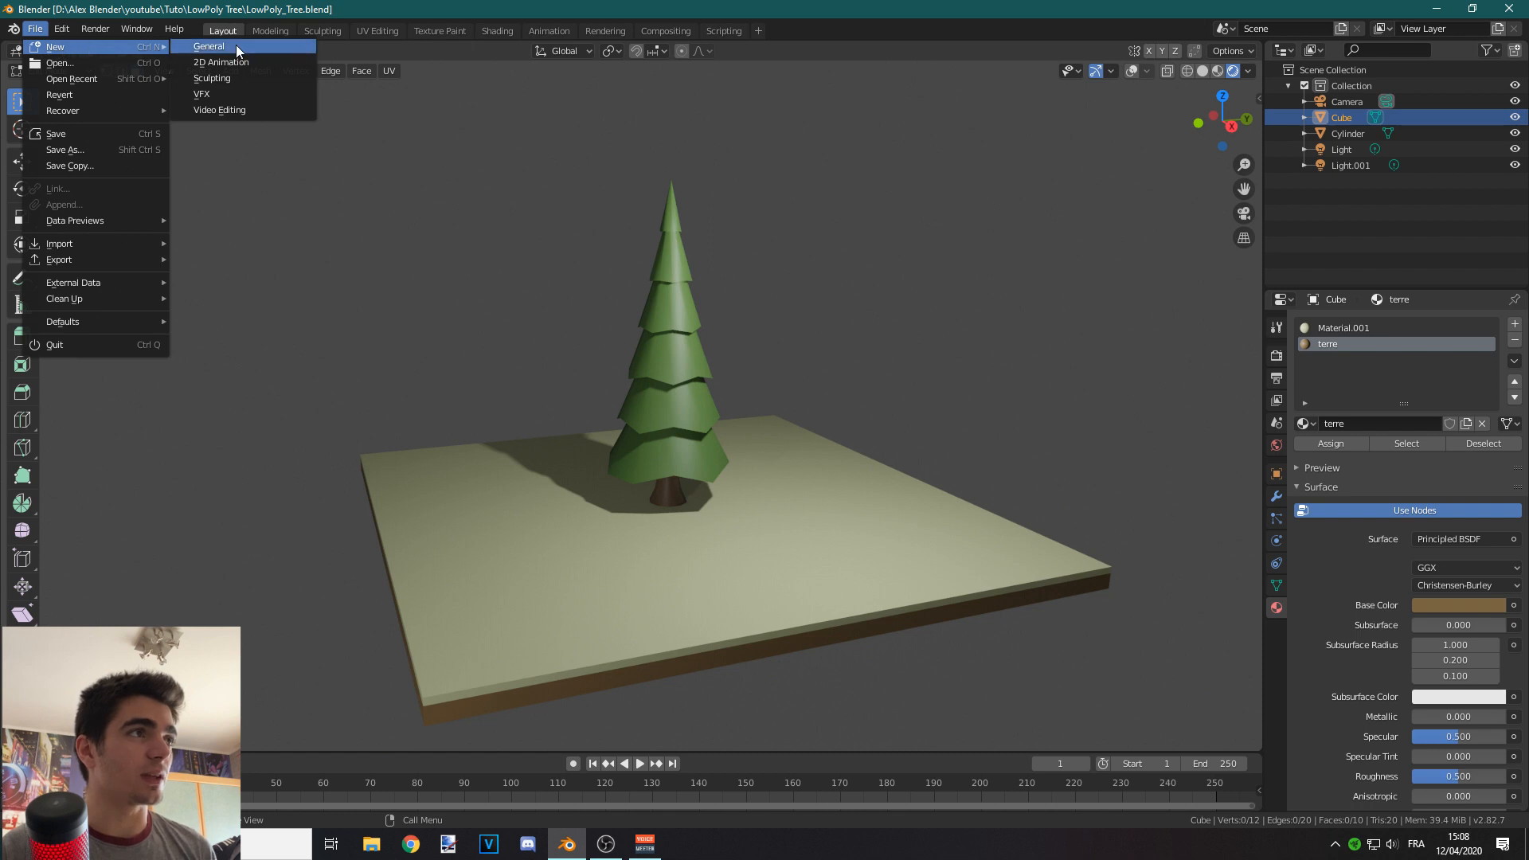
left_click(203, 45)
scroll(729, 438, "up", 1)
scroll(728, 440, "down", 2)
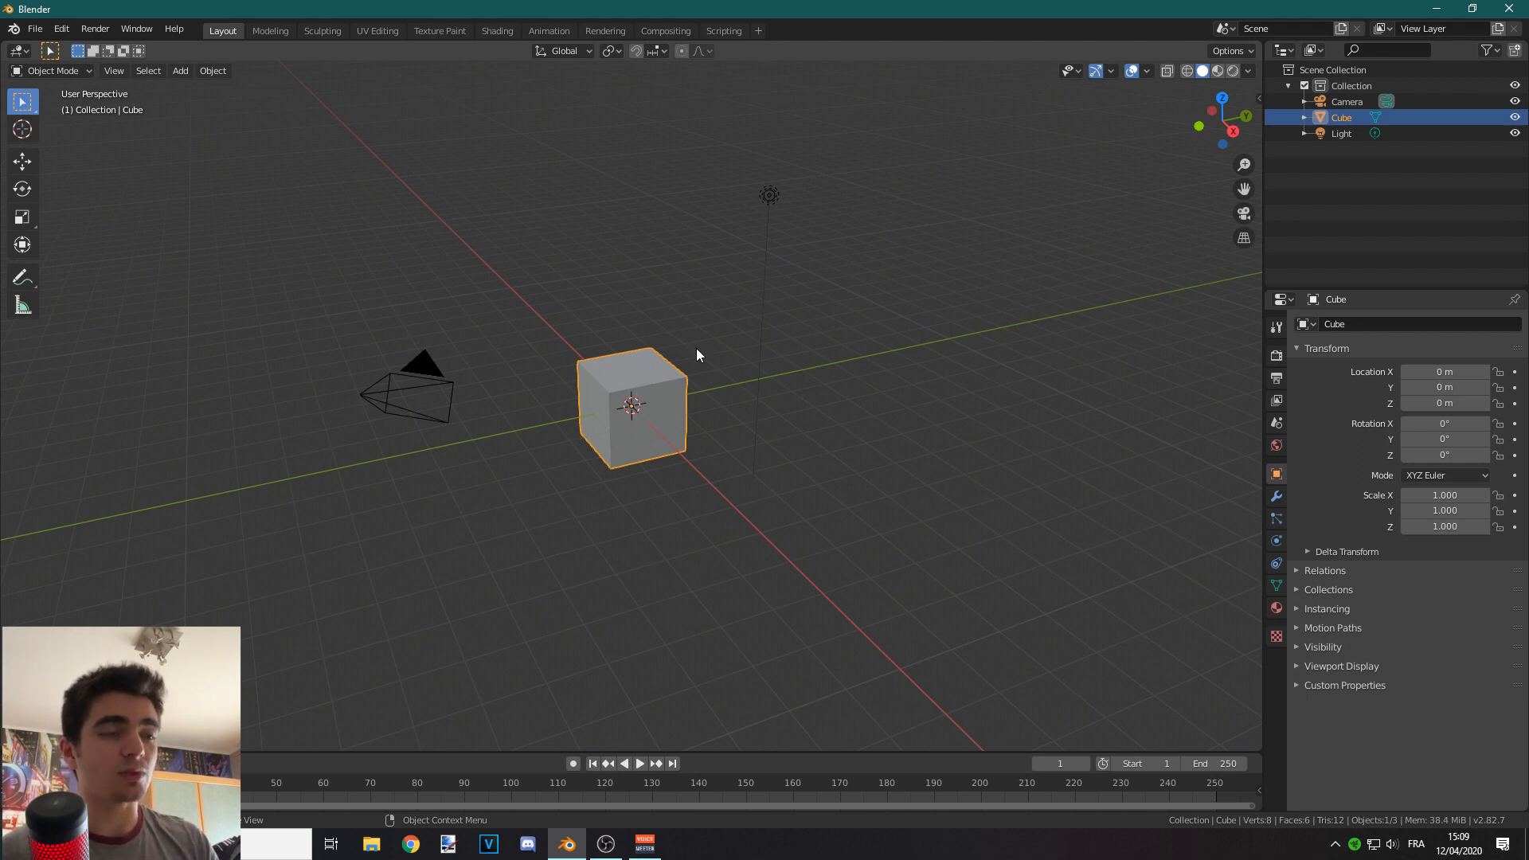
key("Delete")
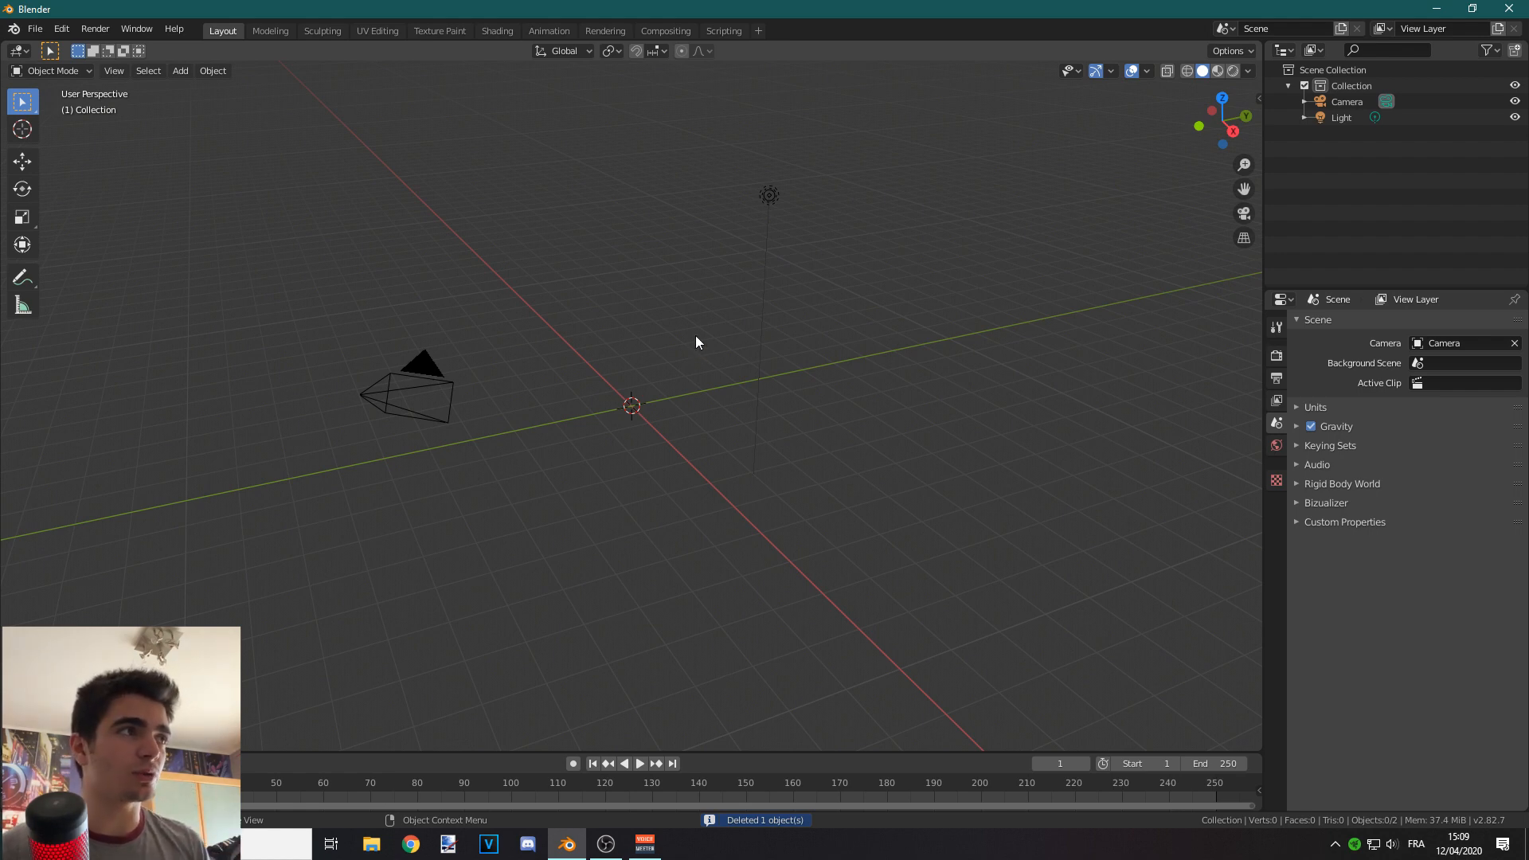
Step: Add a cylinder mesh at the origin with 9 vertices
key("shift+a")
mouse_move(723, 323)
left_click(179, 71)
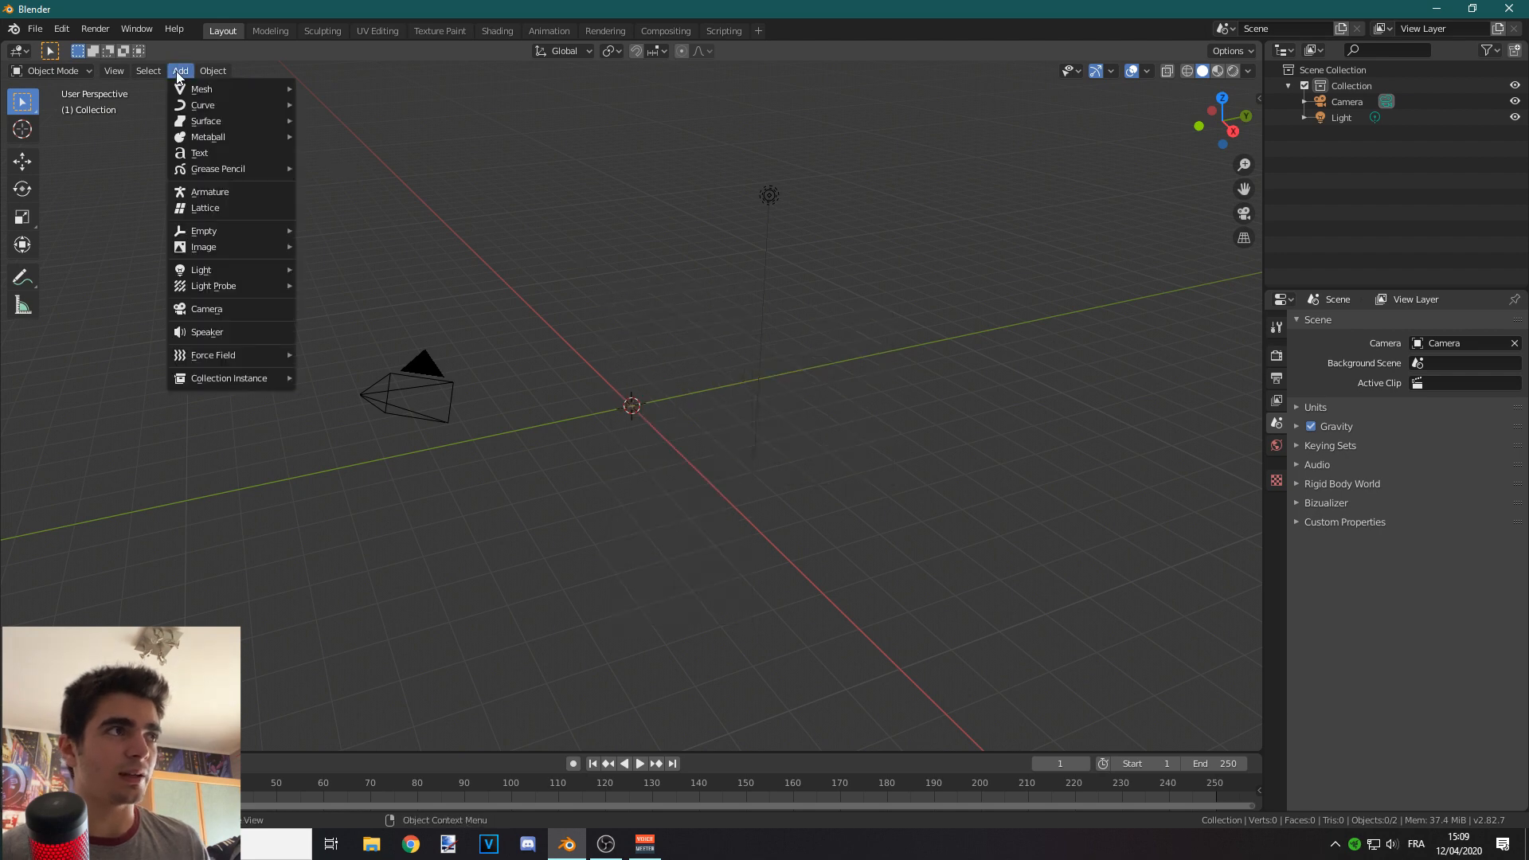
mouse_move(199, 90)
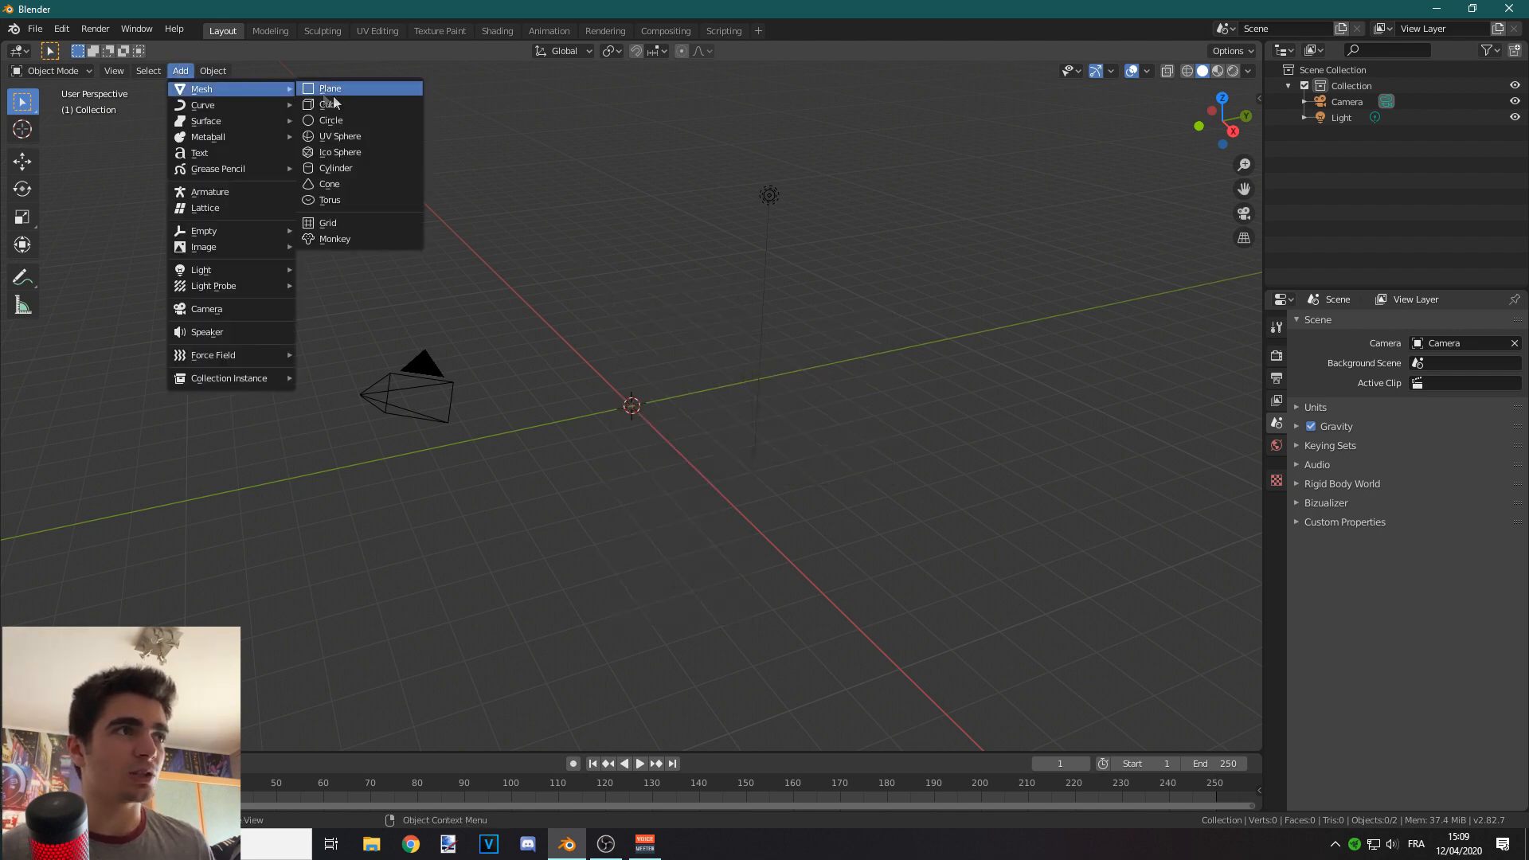
left_click(345, 168)
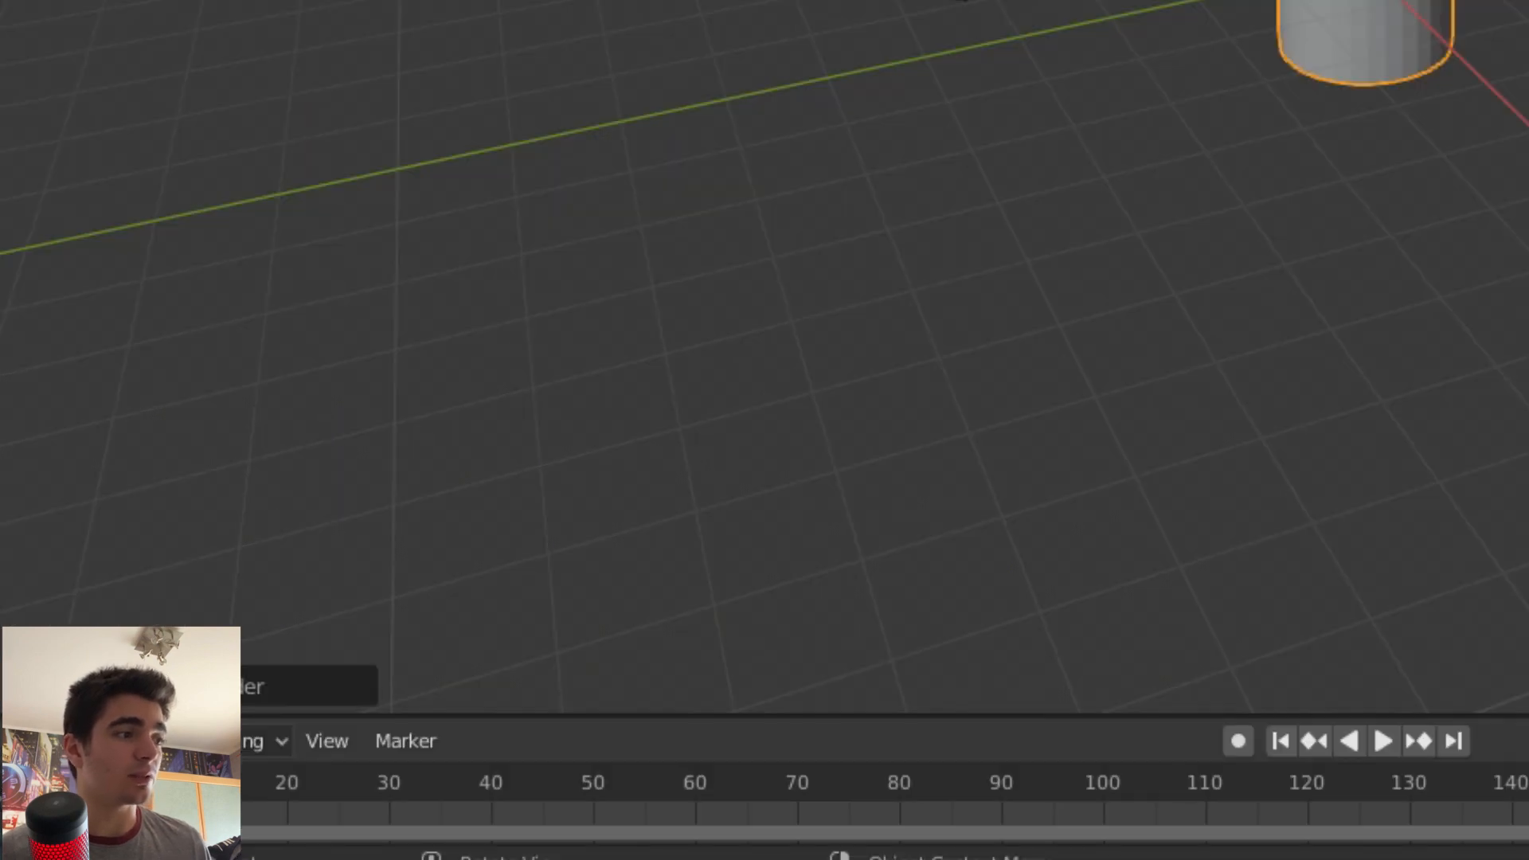
left_click(134, 687)
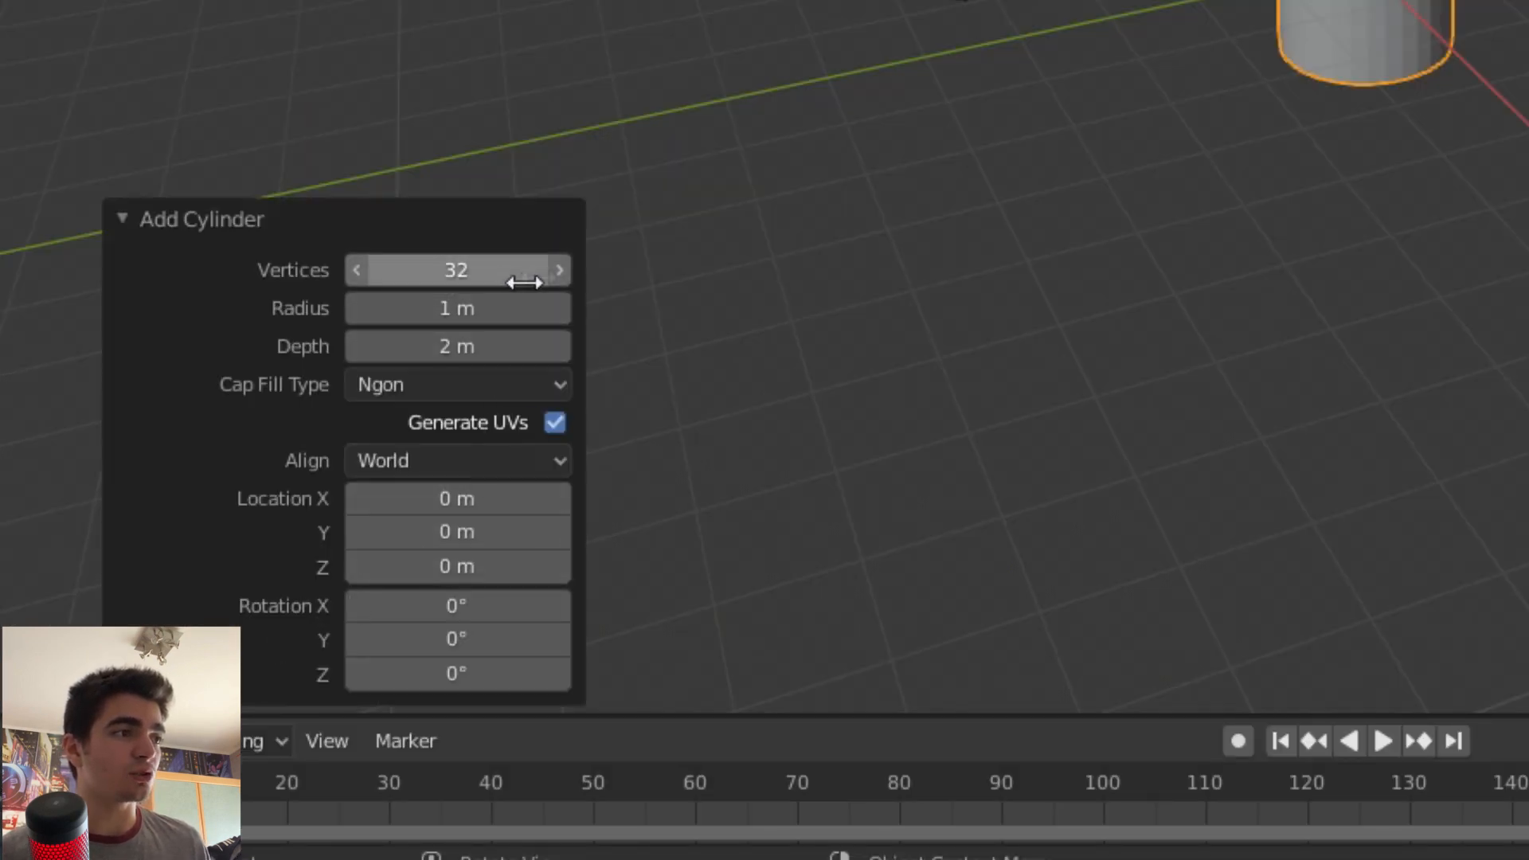
left_click(488, 269)
type("9")
key("Return")
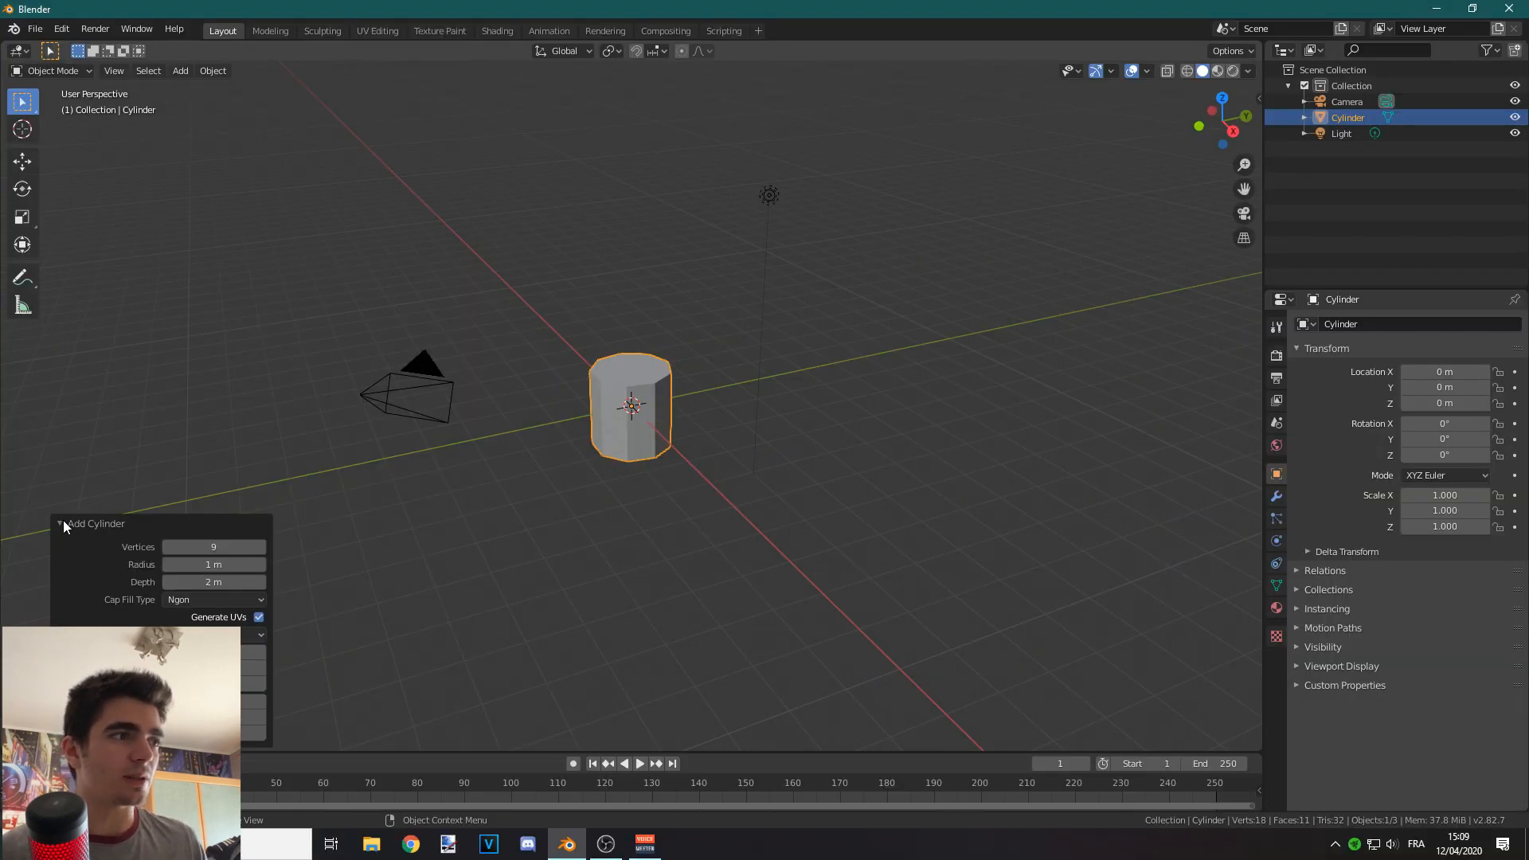
left_click(63, 522)
Step: In the right orthographic view, move the cylinder up 1 m along Z so its base rests on the ground line
scroll(705, 624, "up", 8)
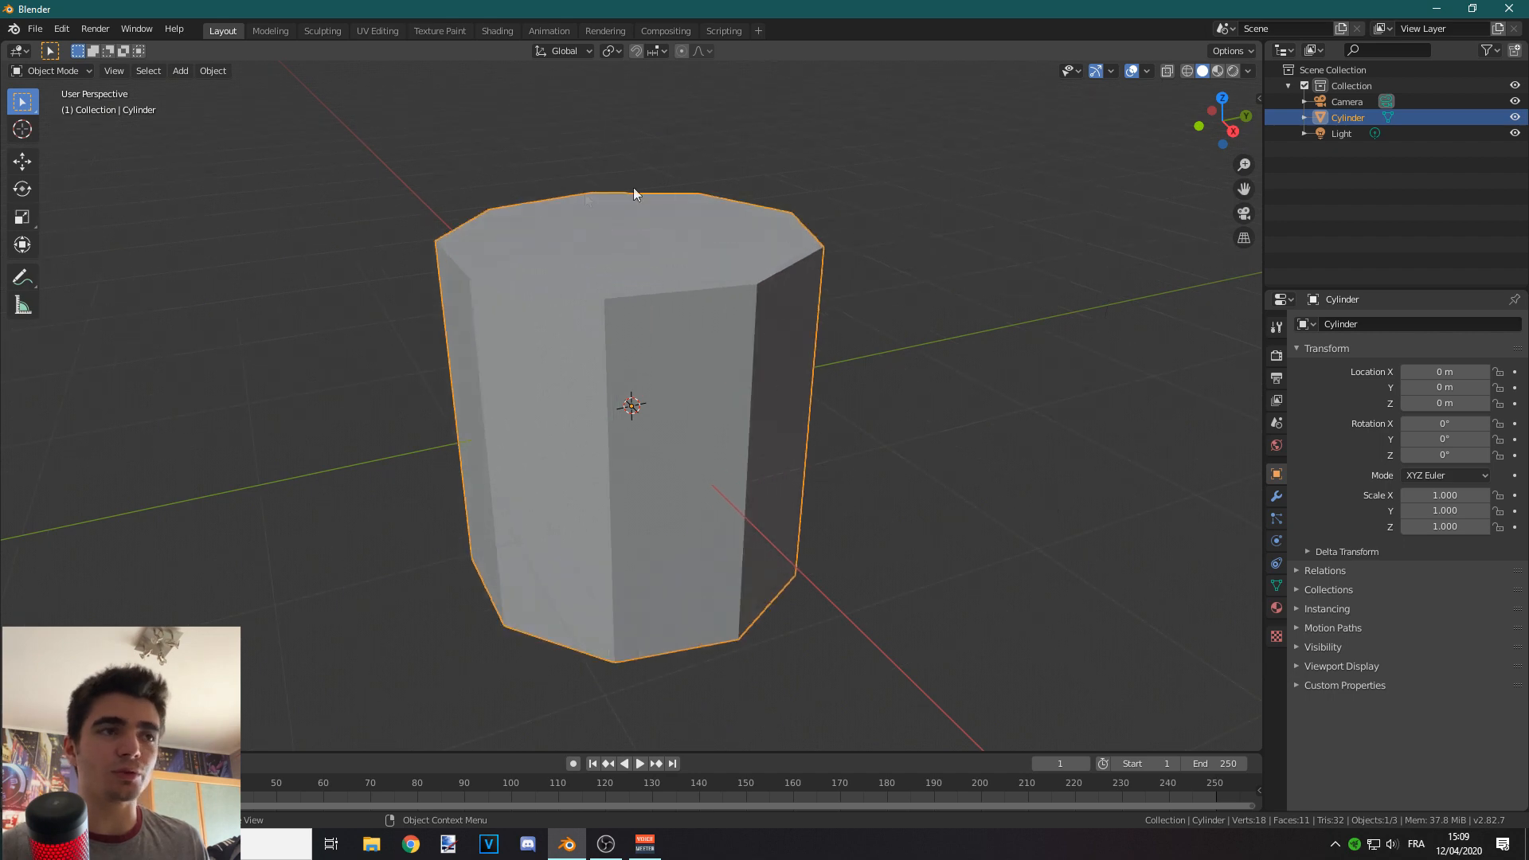
scroll(613, 570, "down", 3)
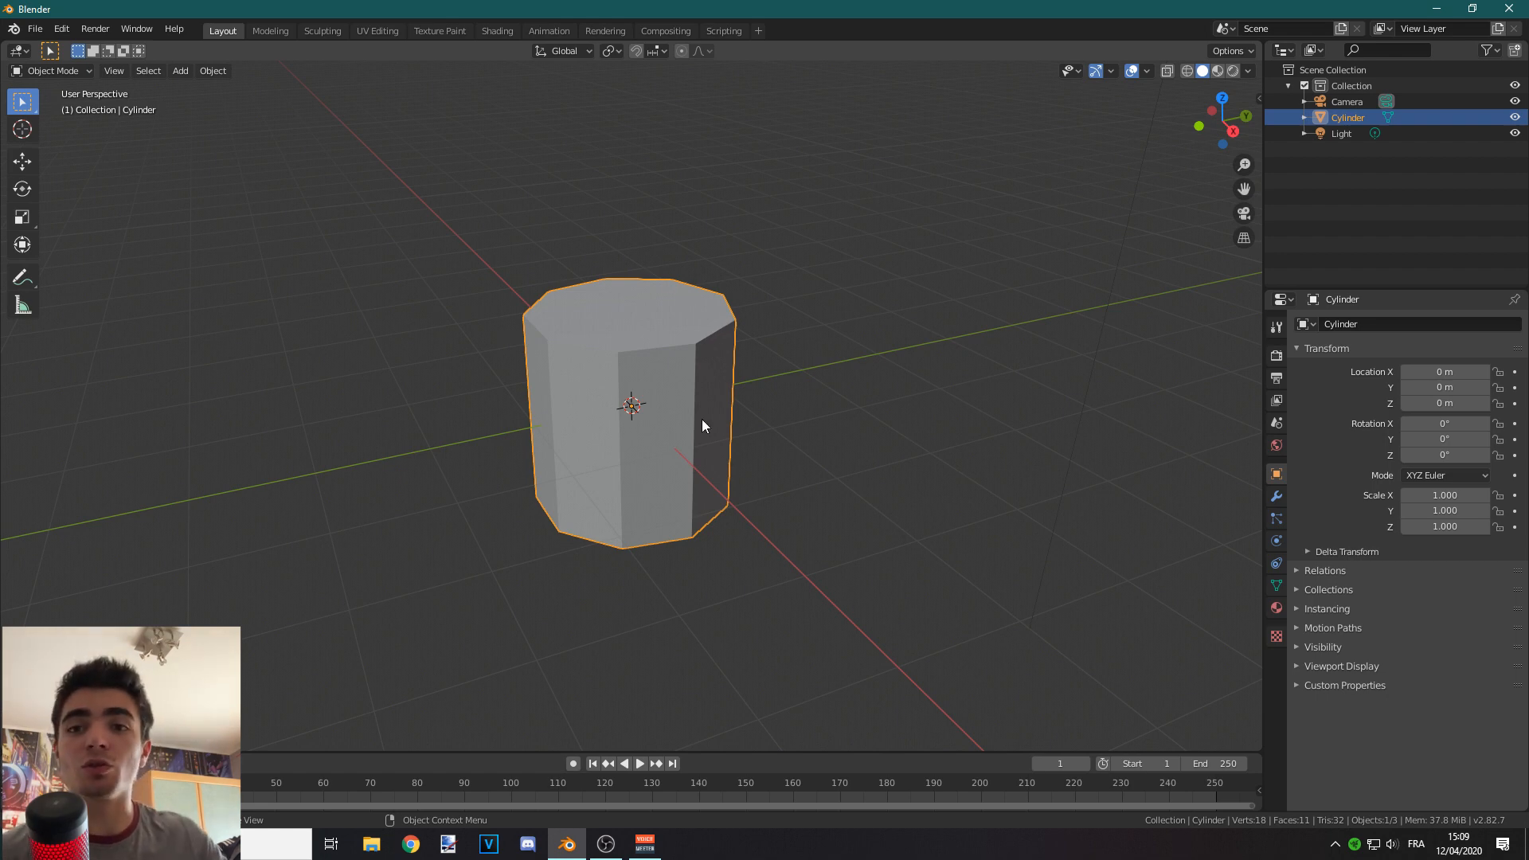
scroll(797, 561, "down", 3)
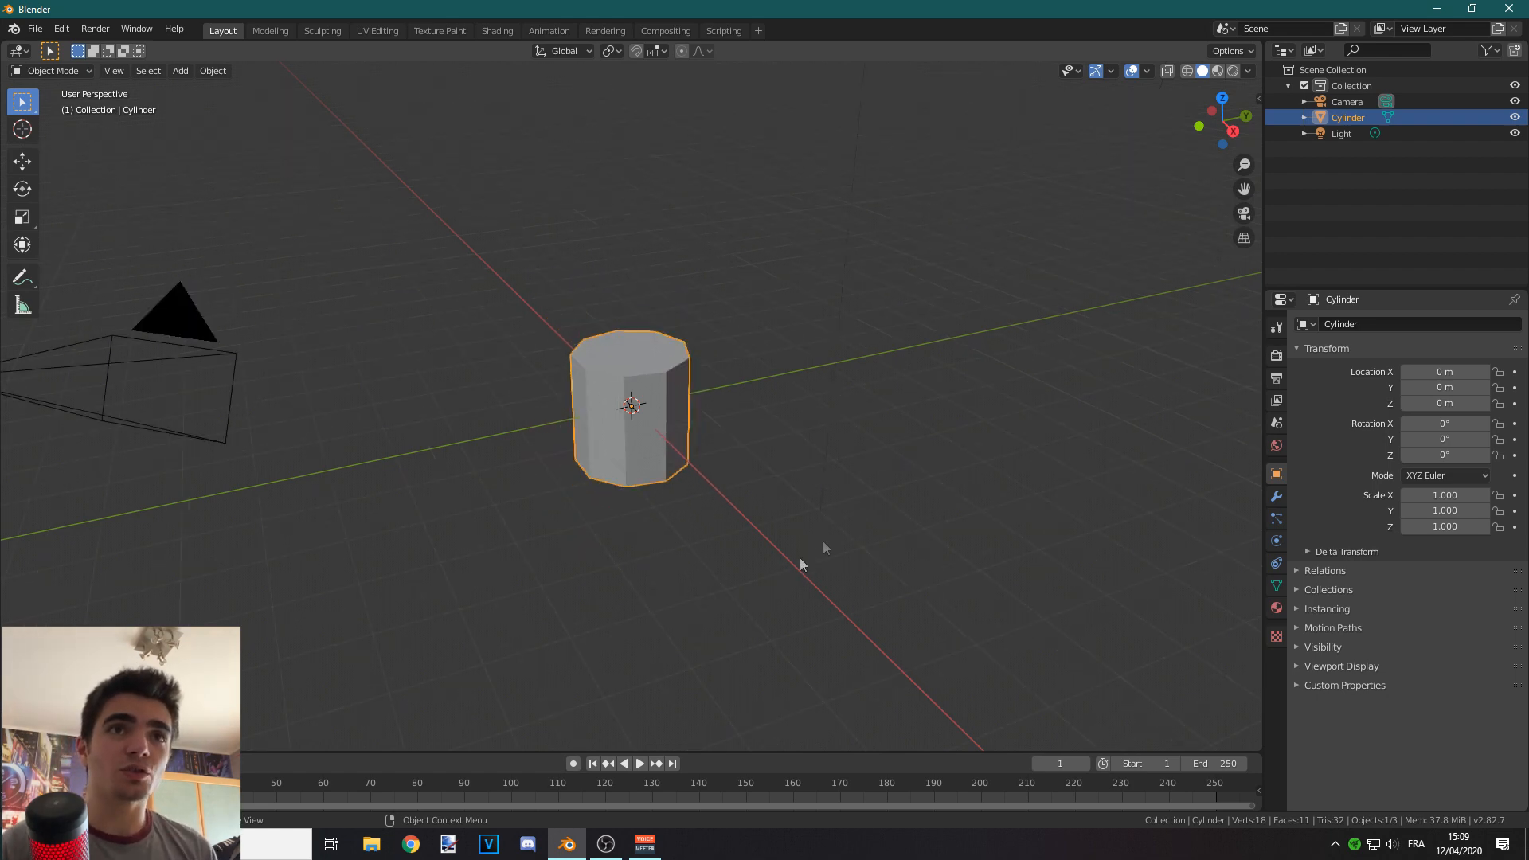
left_click(1233, 129)
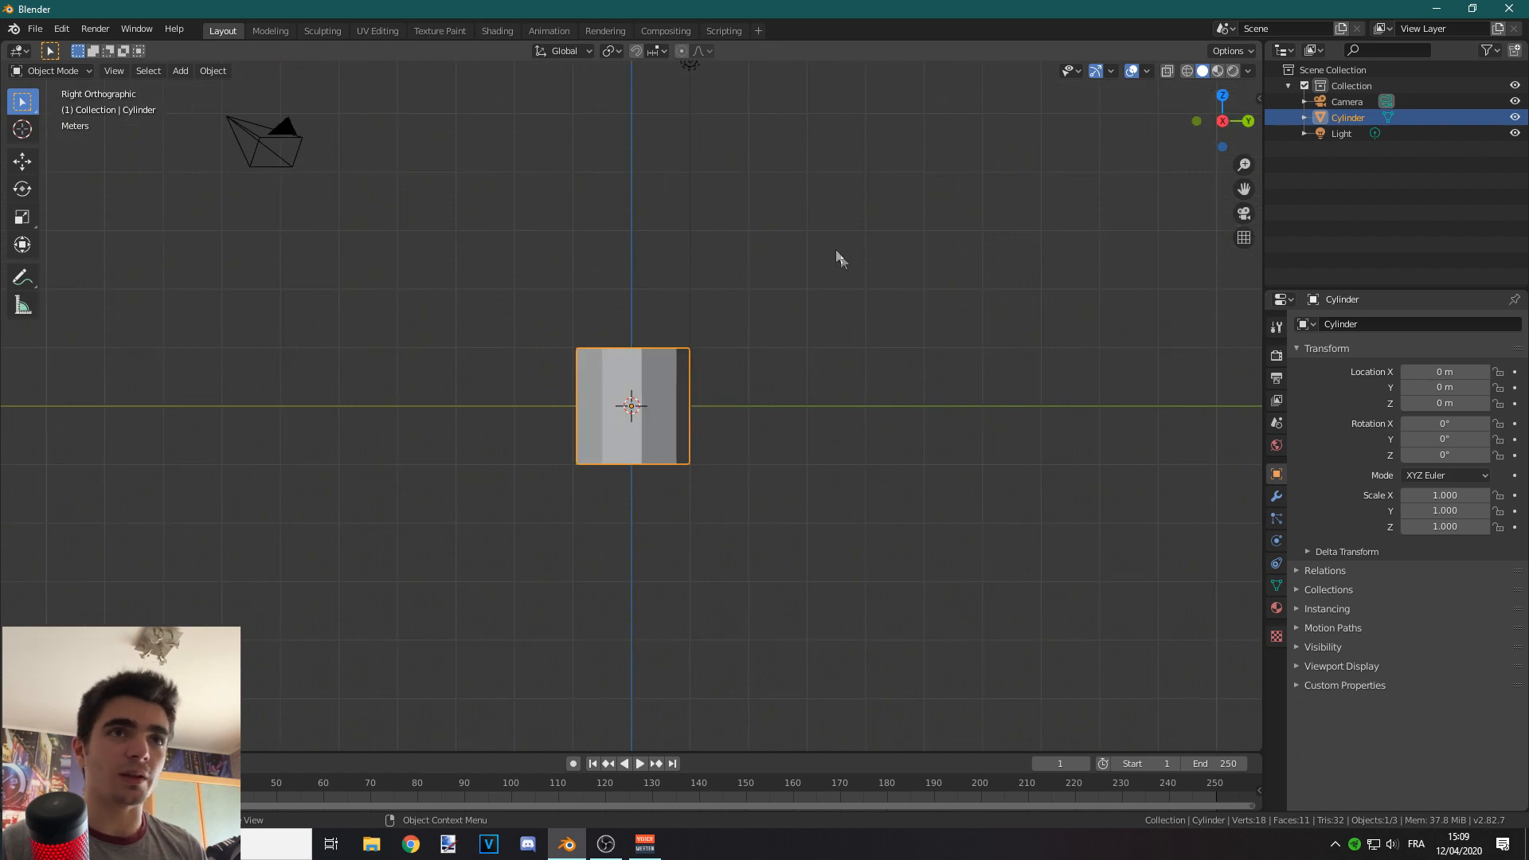
scroll(869, 271, "down", 2)
middle_click_drag(869, 270, 820, 422, "shift")
key("g")
key("z")
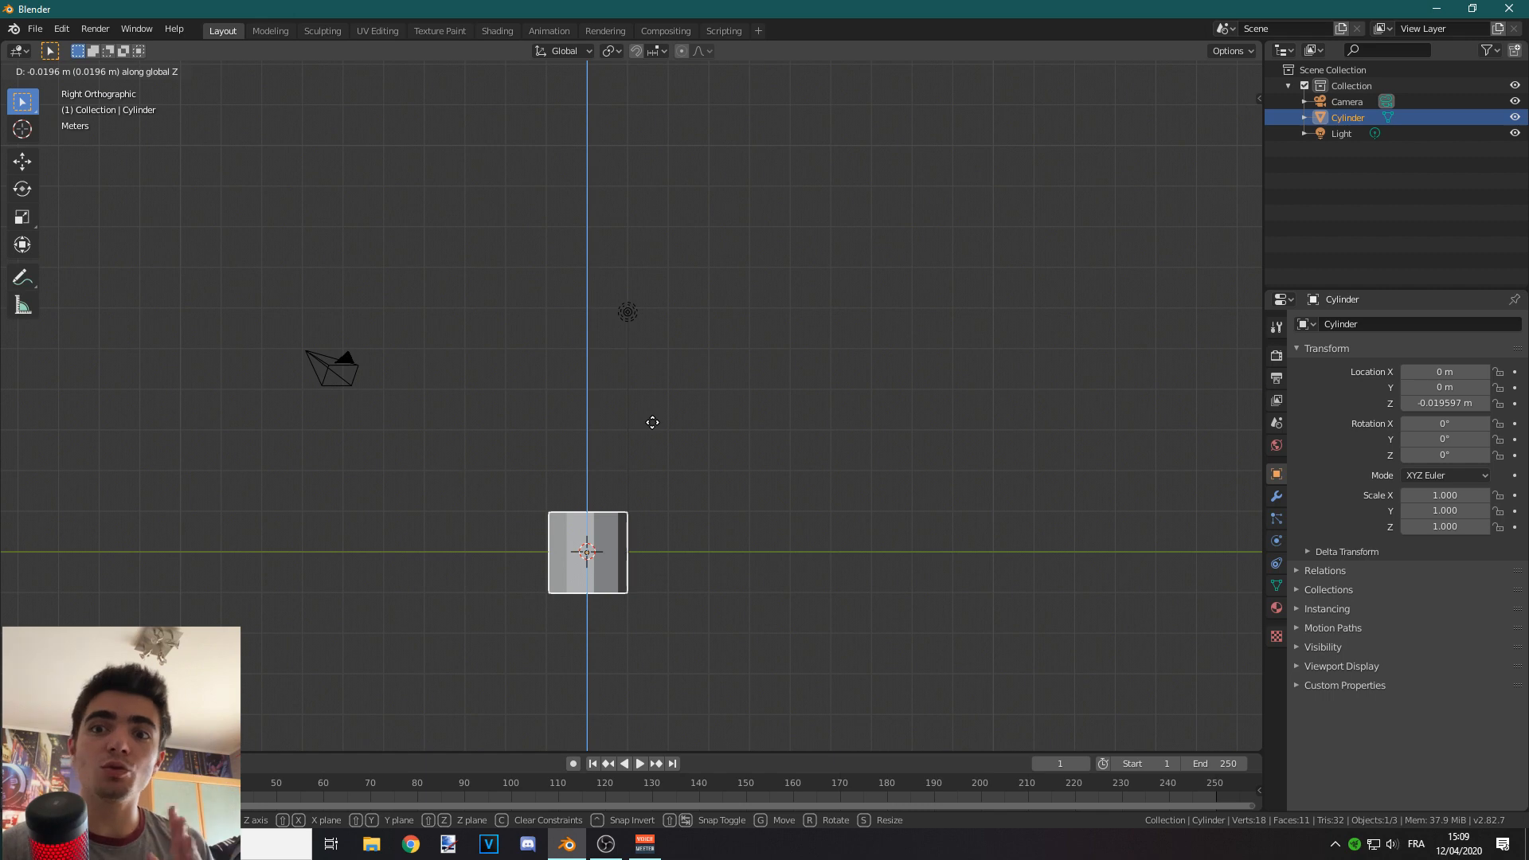
type("1")
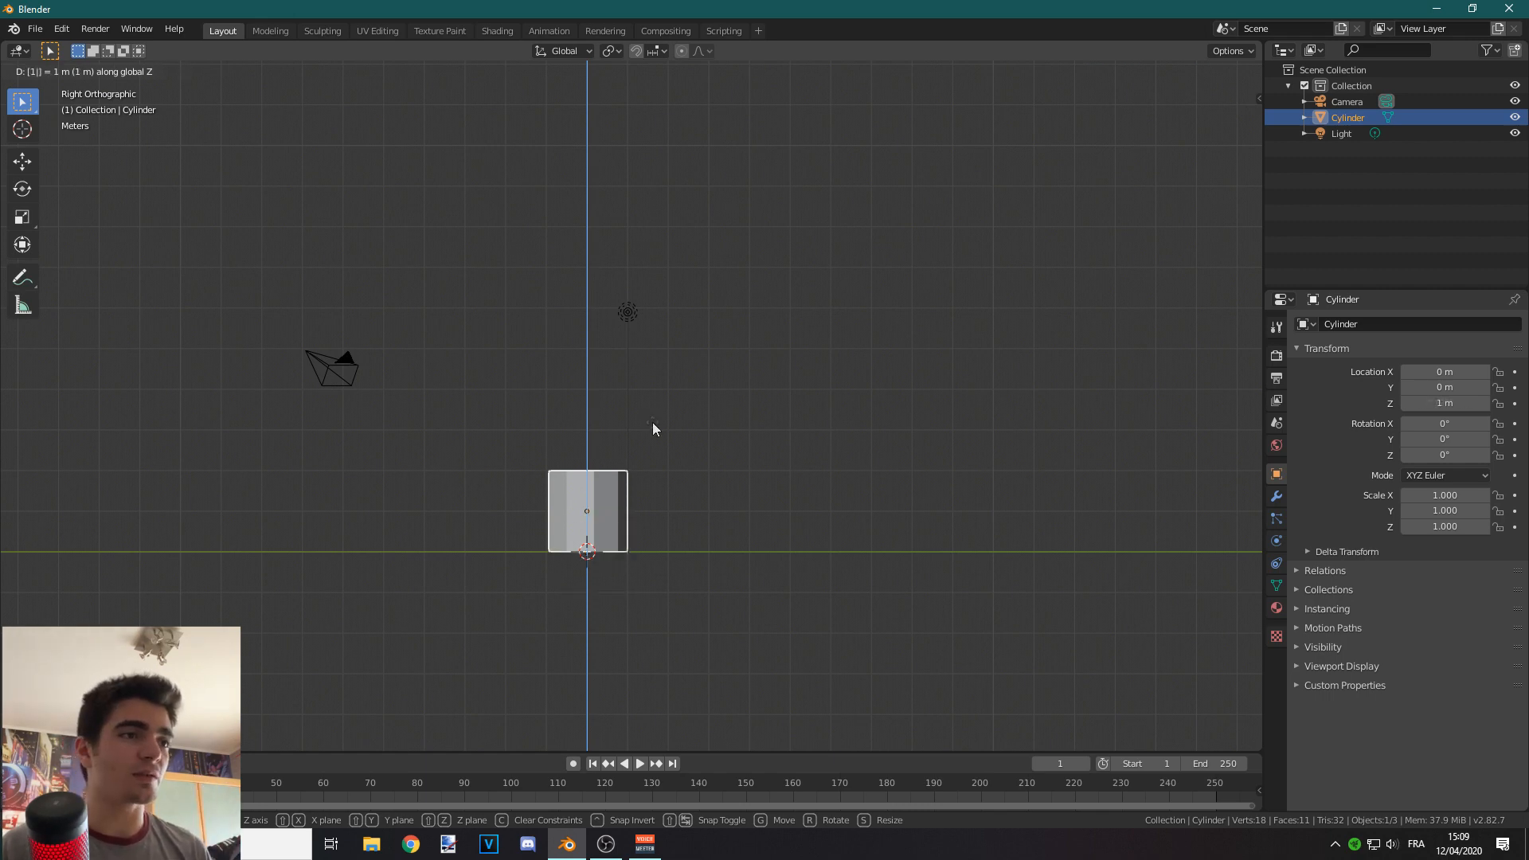
key("Return")
Step: Switch the cylinder to Edit Mode and show the viewport in wireframe shading
left_click(36, 71)
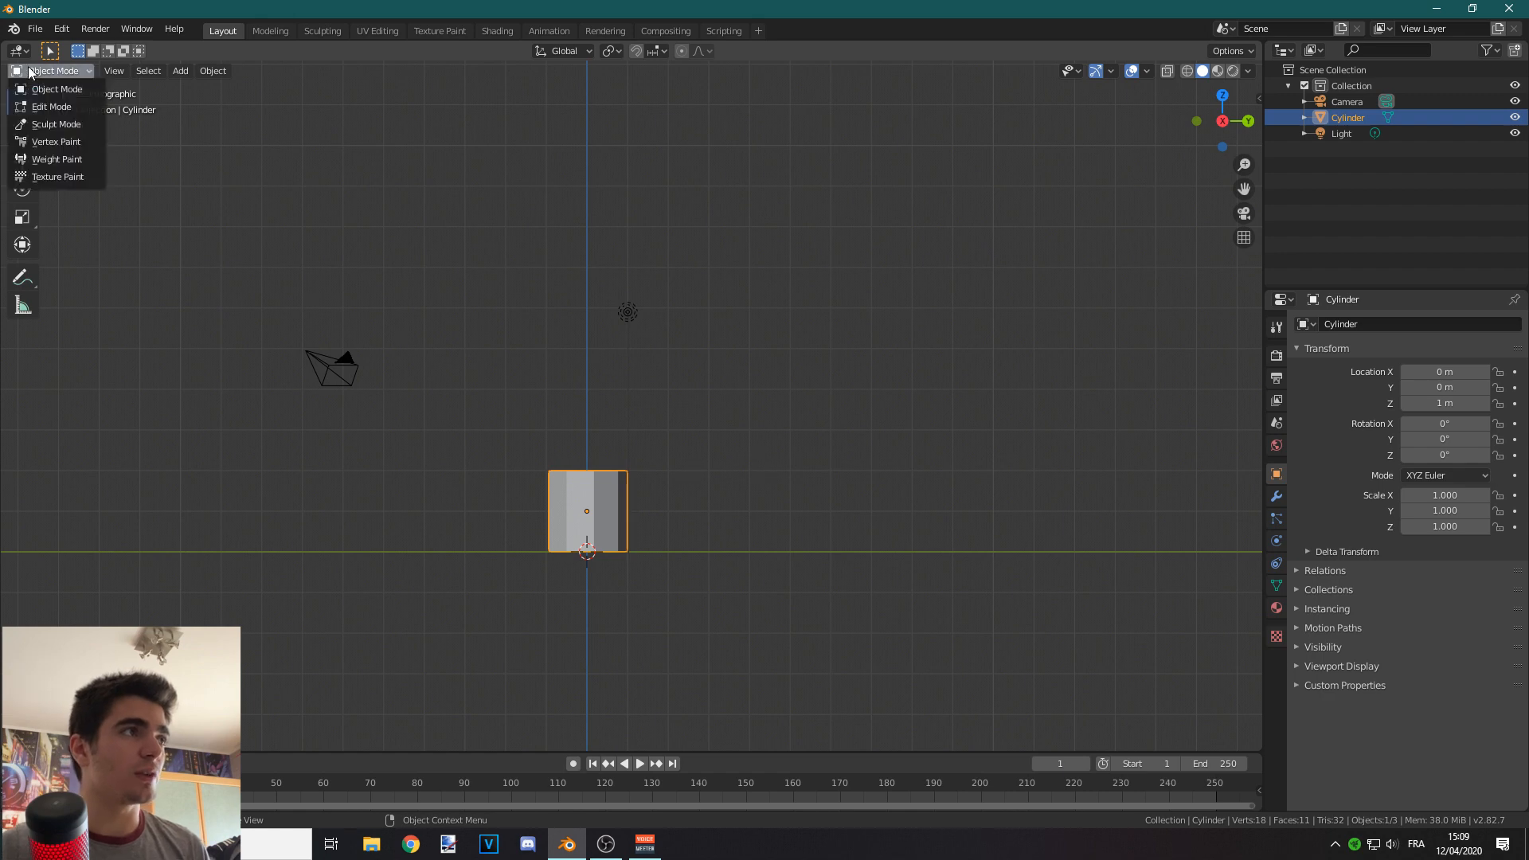
left_click(39, 102)
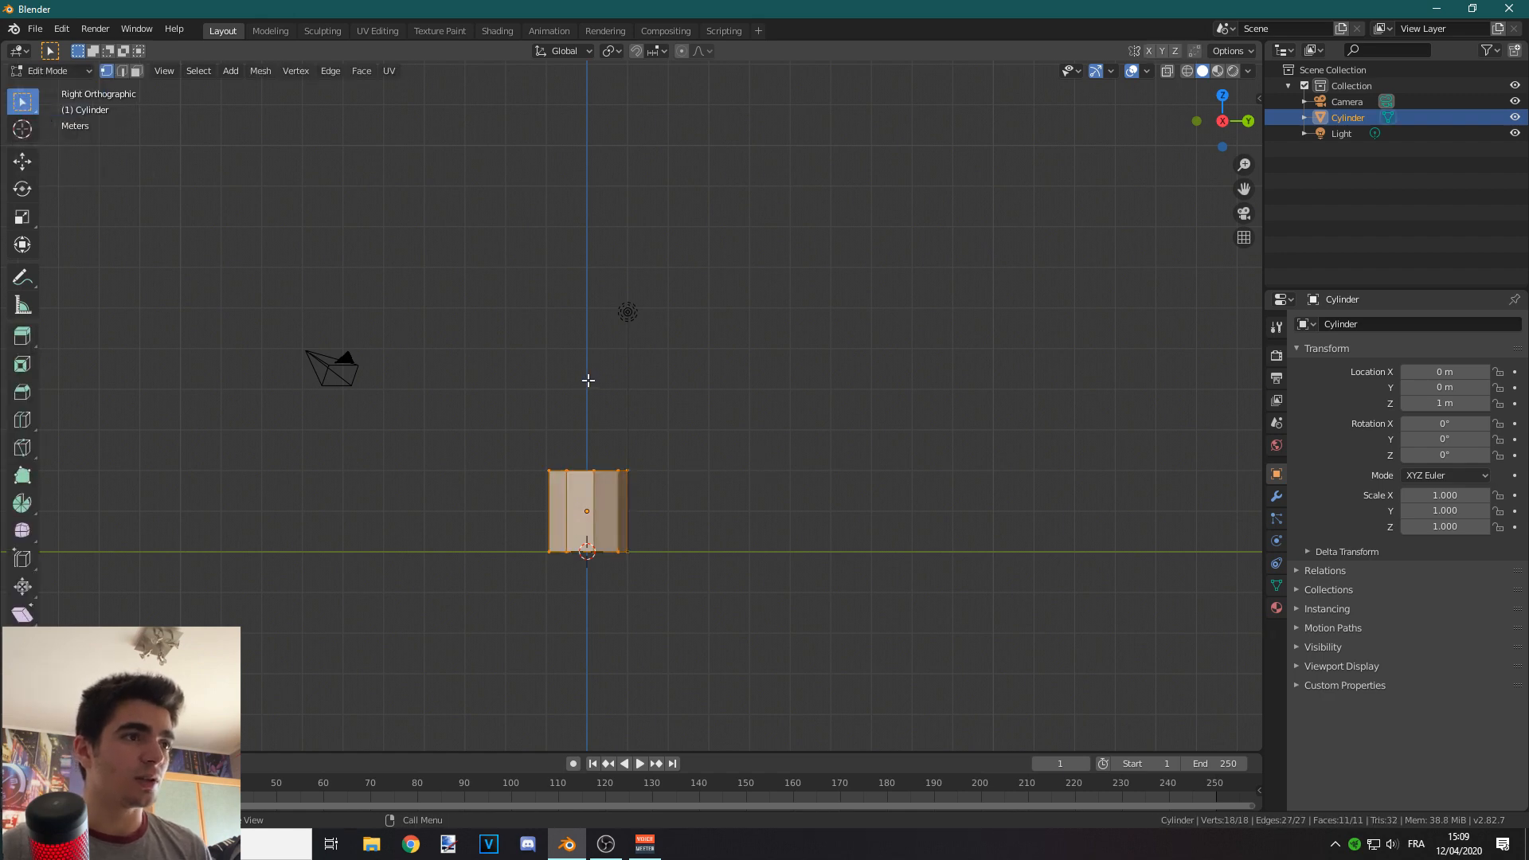
left_click(1187, 72)
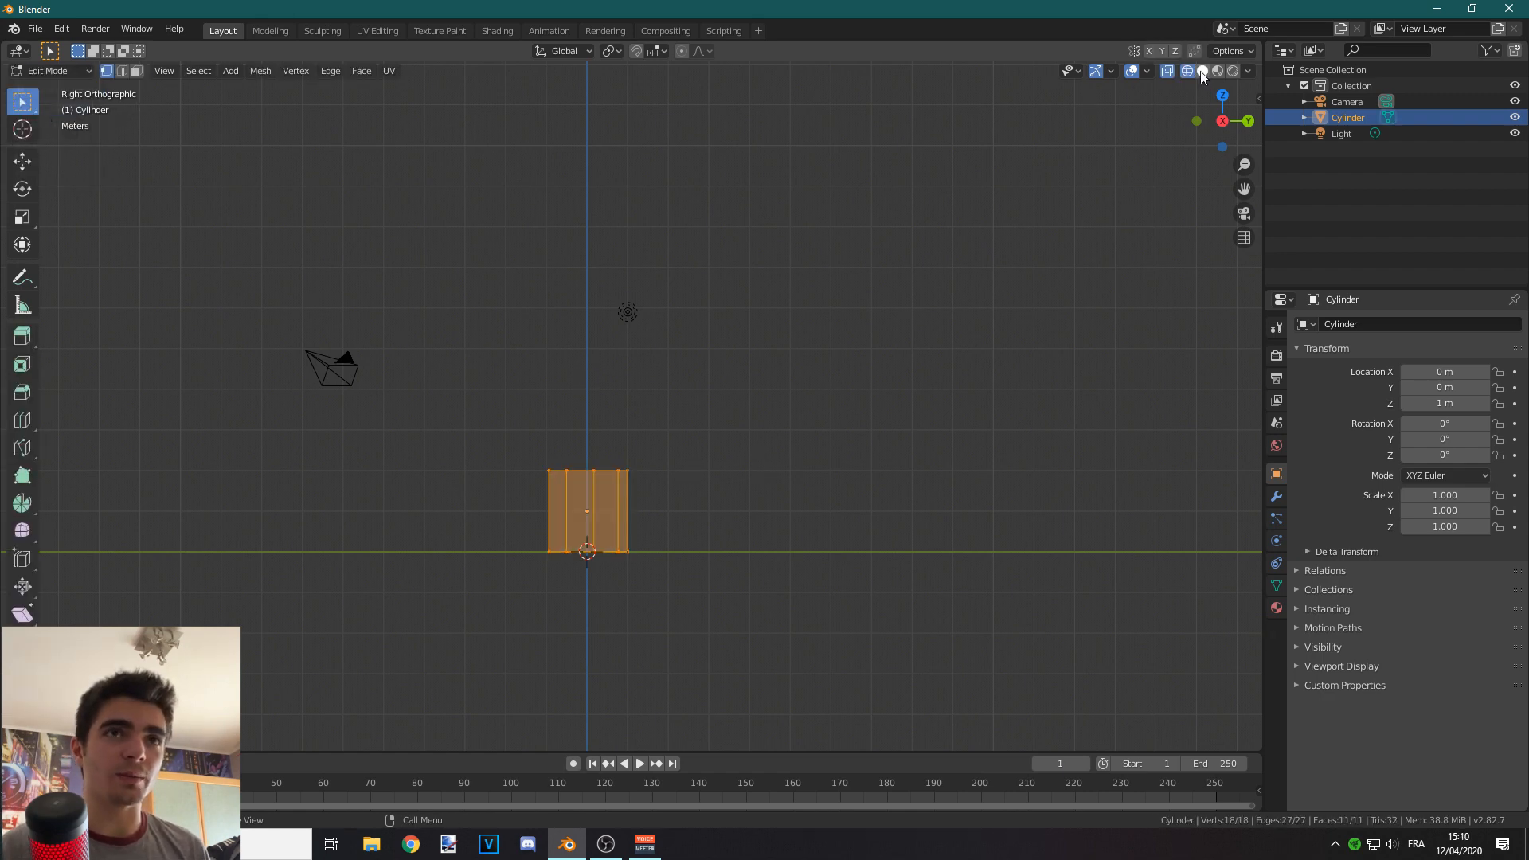
Step: Select only the cylinder's top ring of vertices and raise it 6 m along Z
scroll(529, 501, "up", 2)
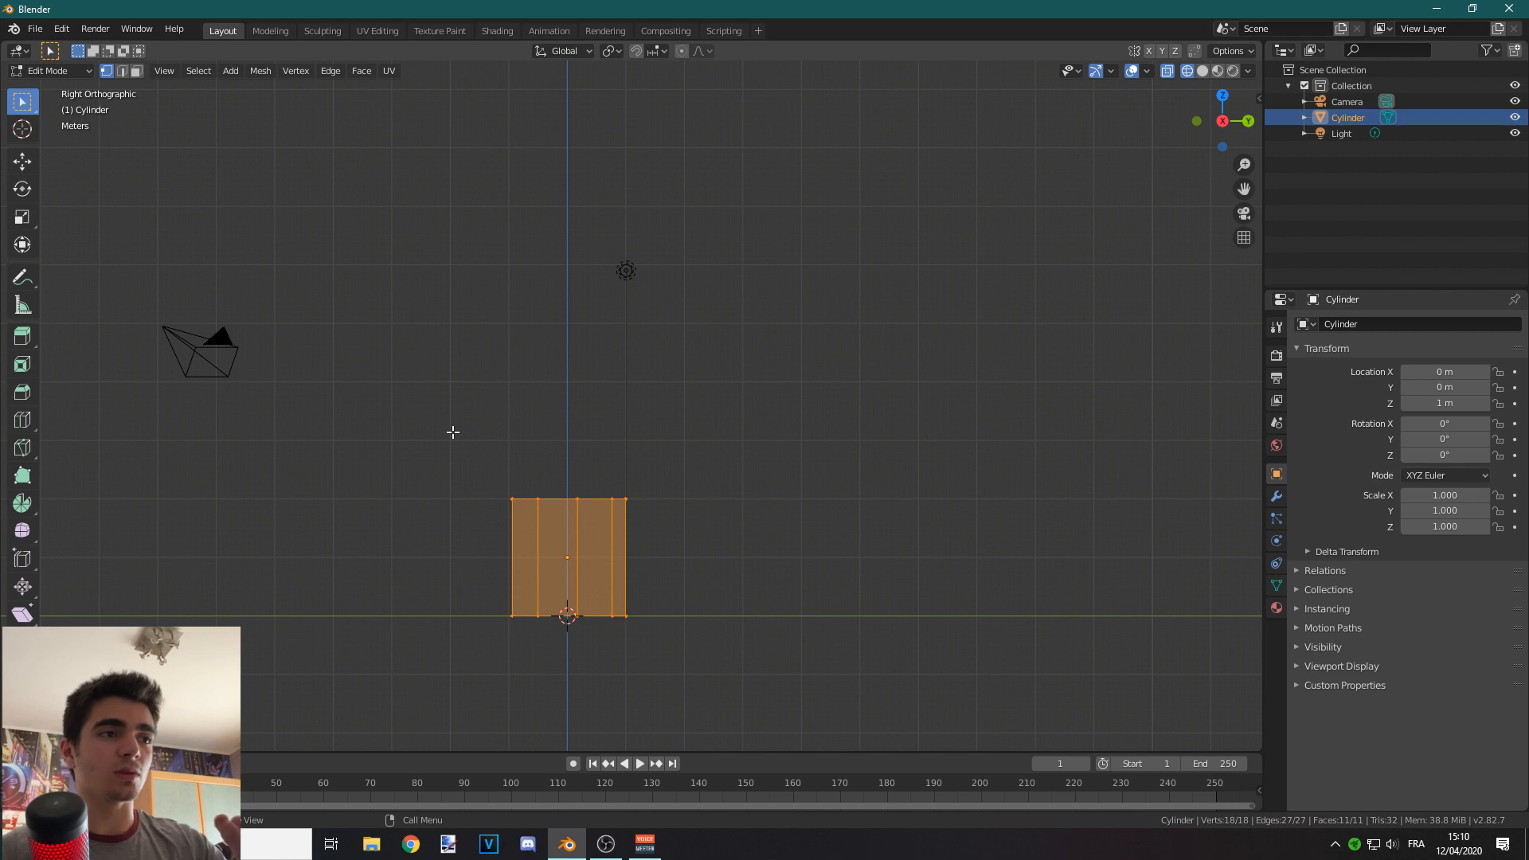
left_click(486, 422)
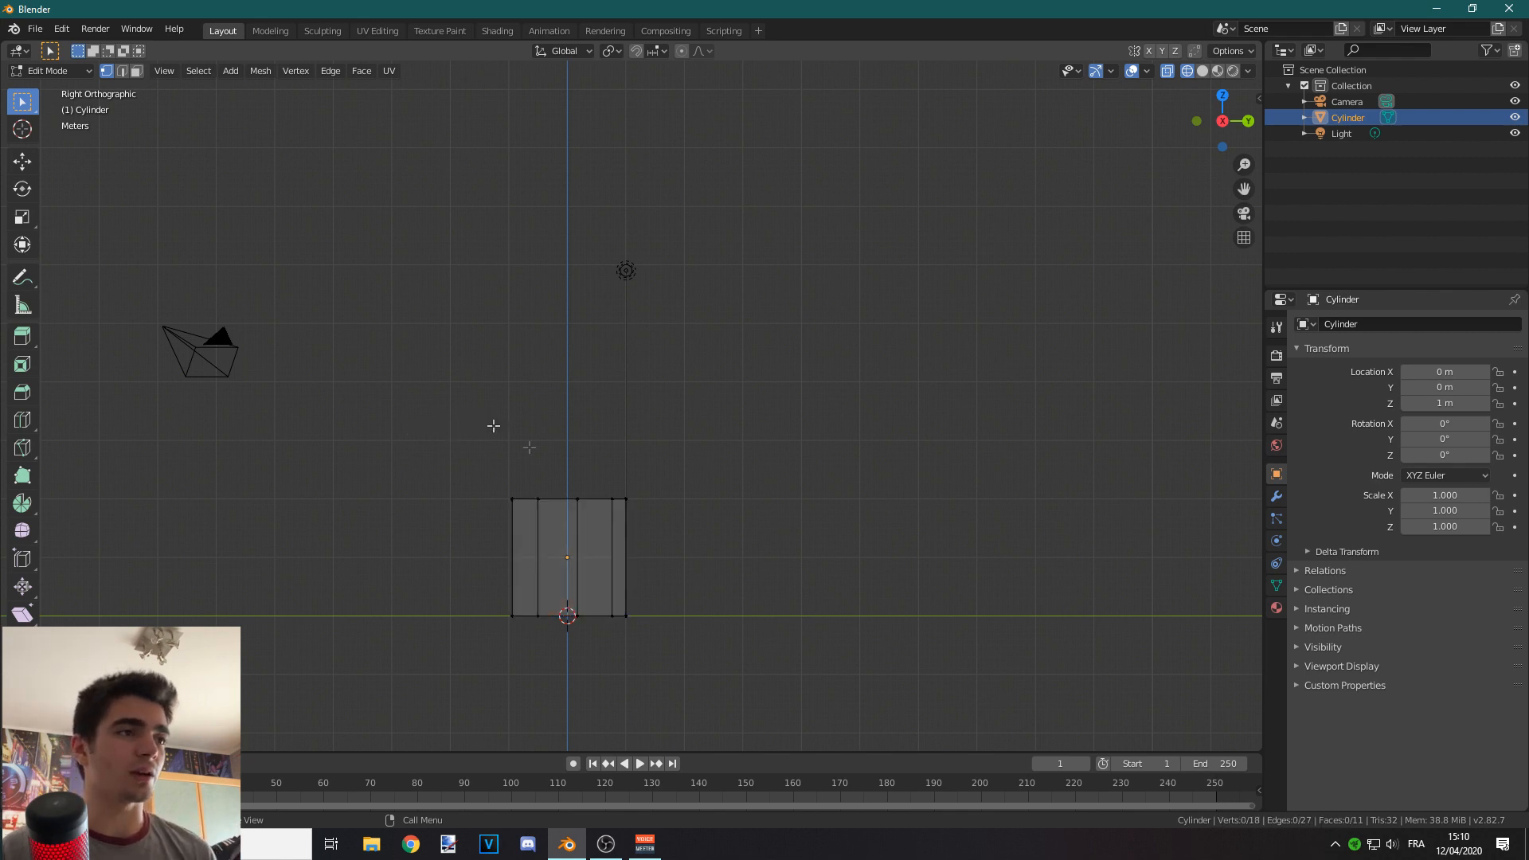
left_click_drag(465, 422, 673, 512)
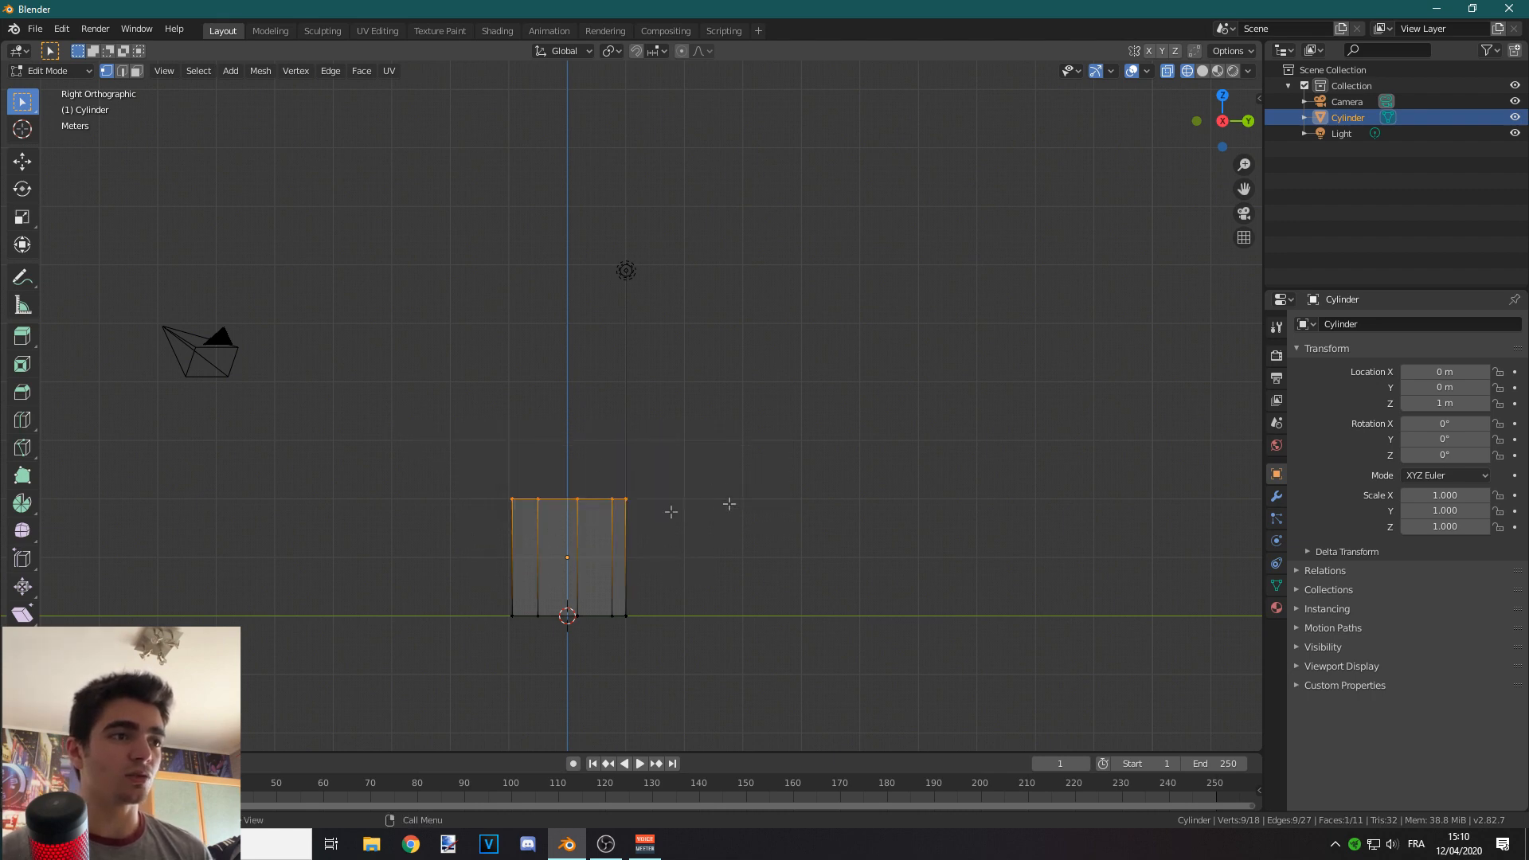
scroll(637, 382, "down", 1)
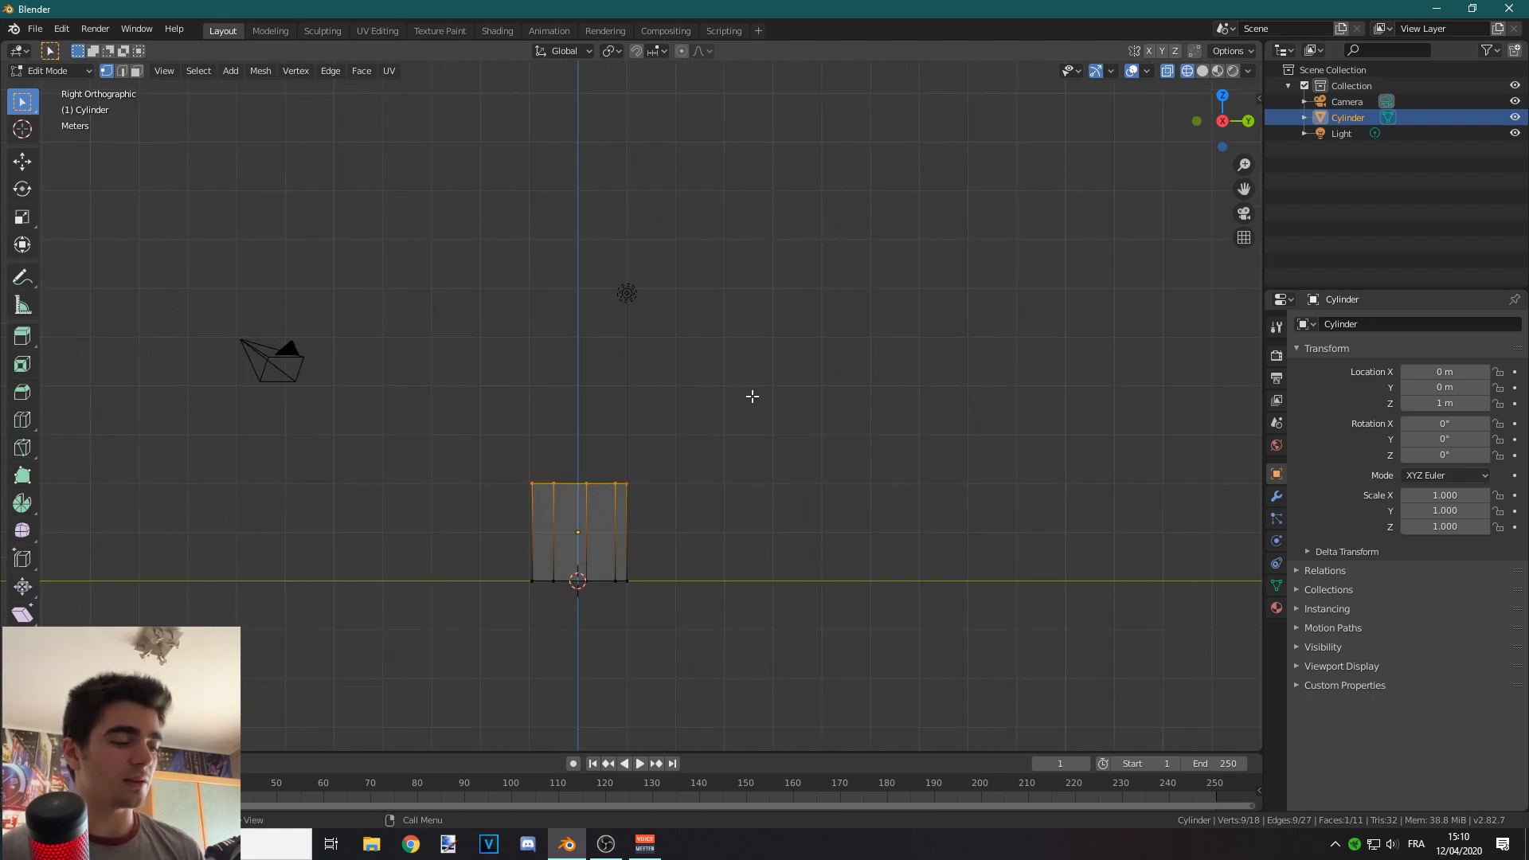
key("g")
key("z")
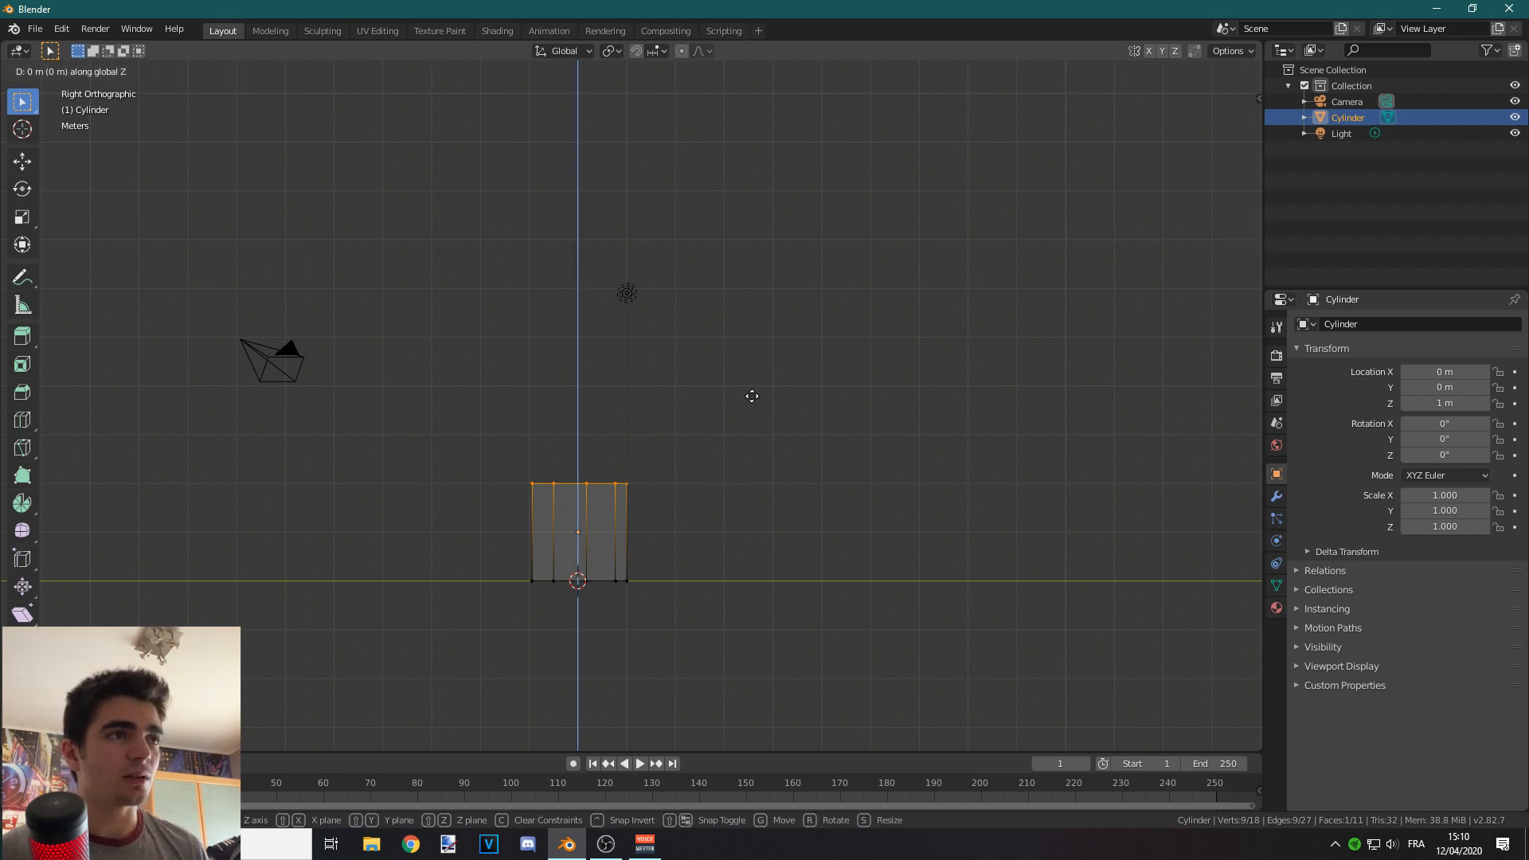
type("6")
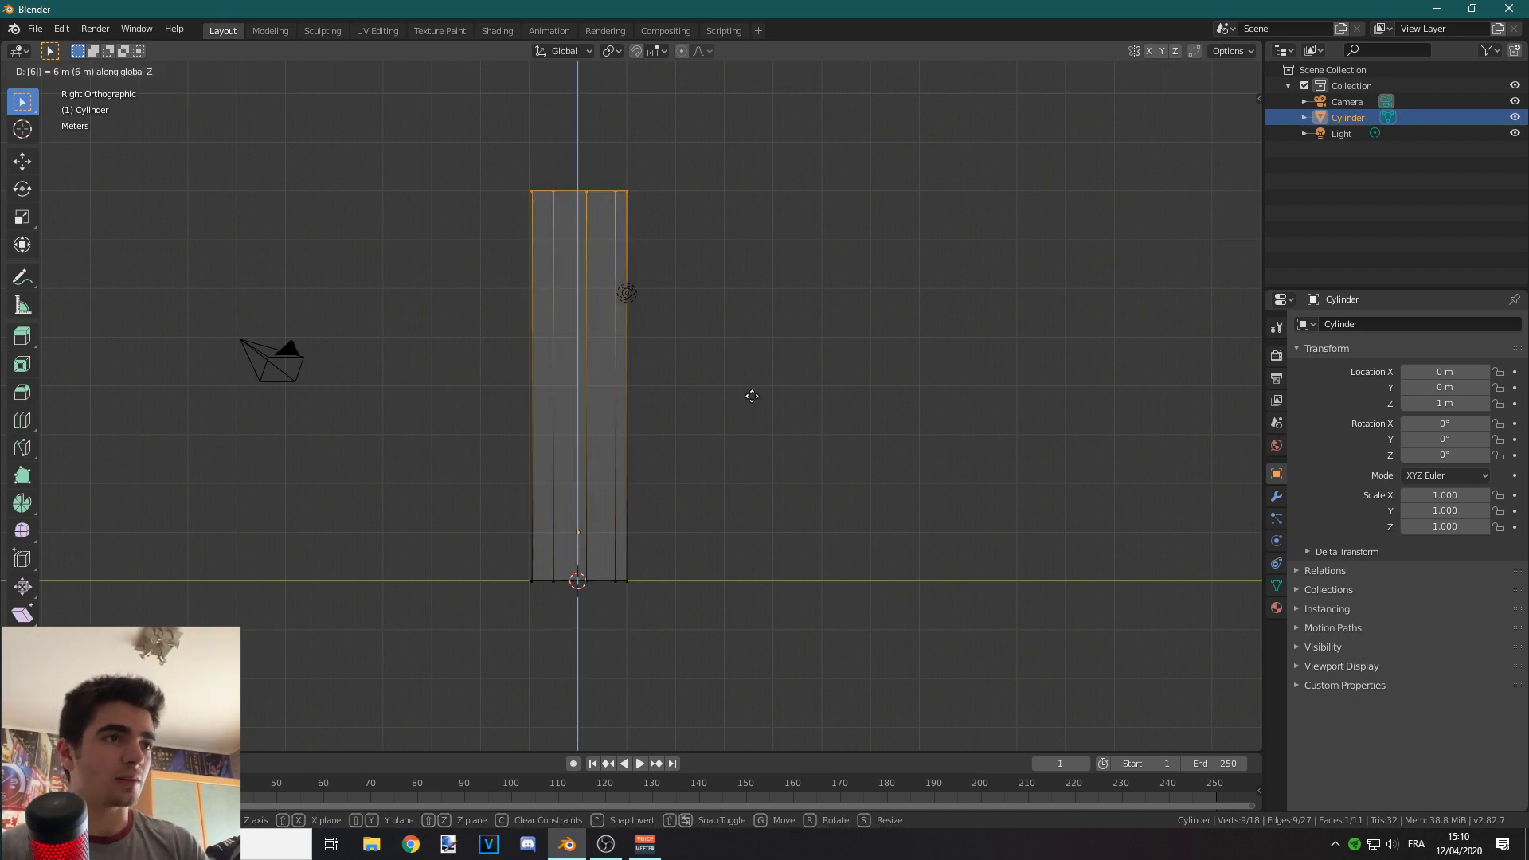
key("Return")
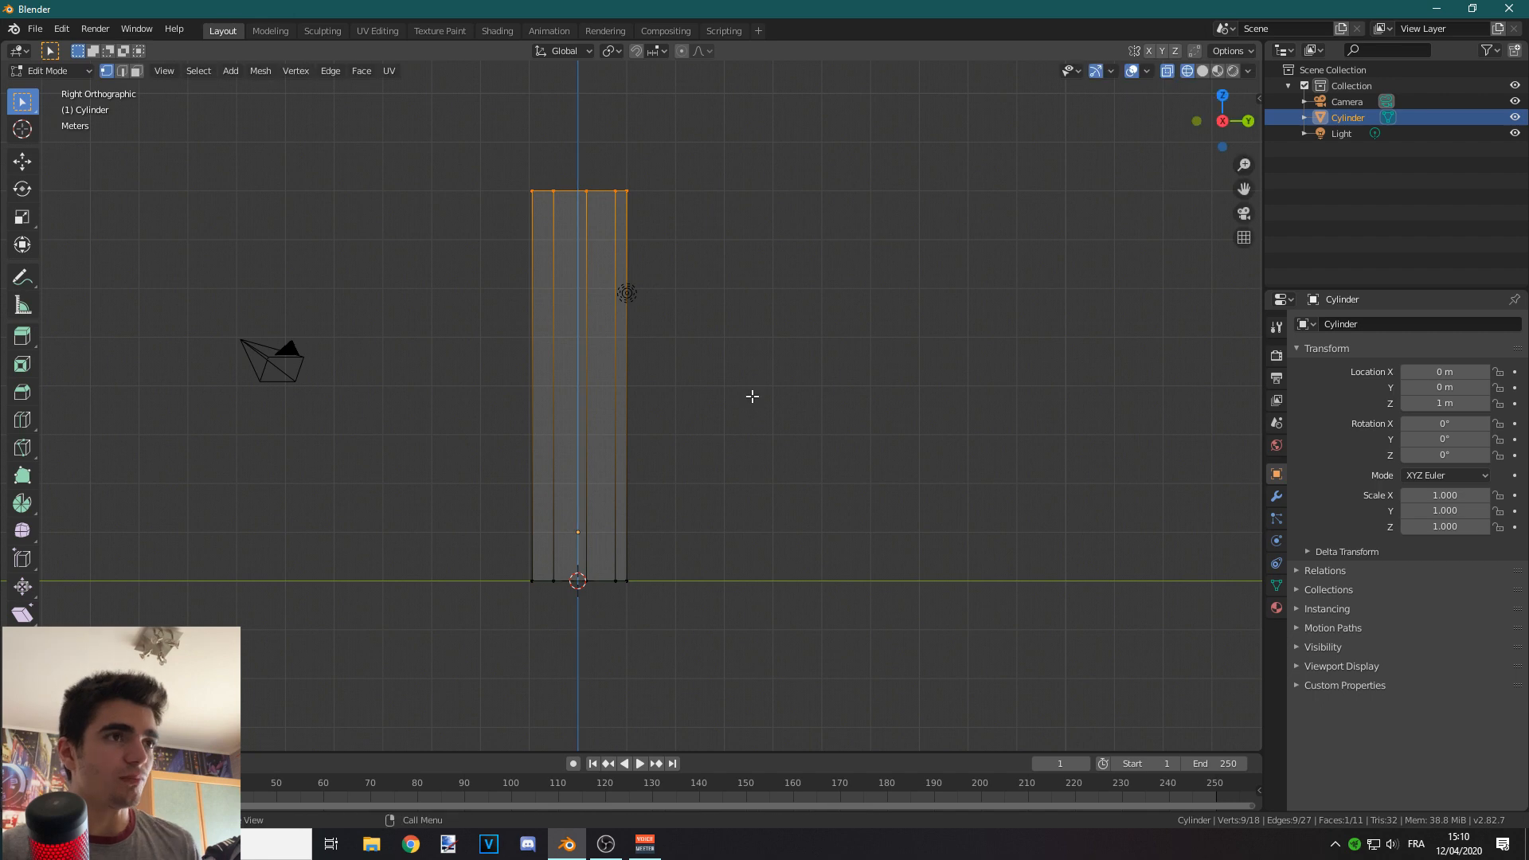
Step: Scale the top ring of vertices to 0 so the cylinder tapers into a pointed cone
type("s")
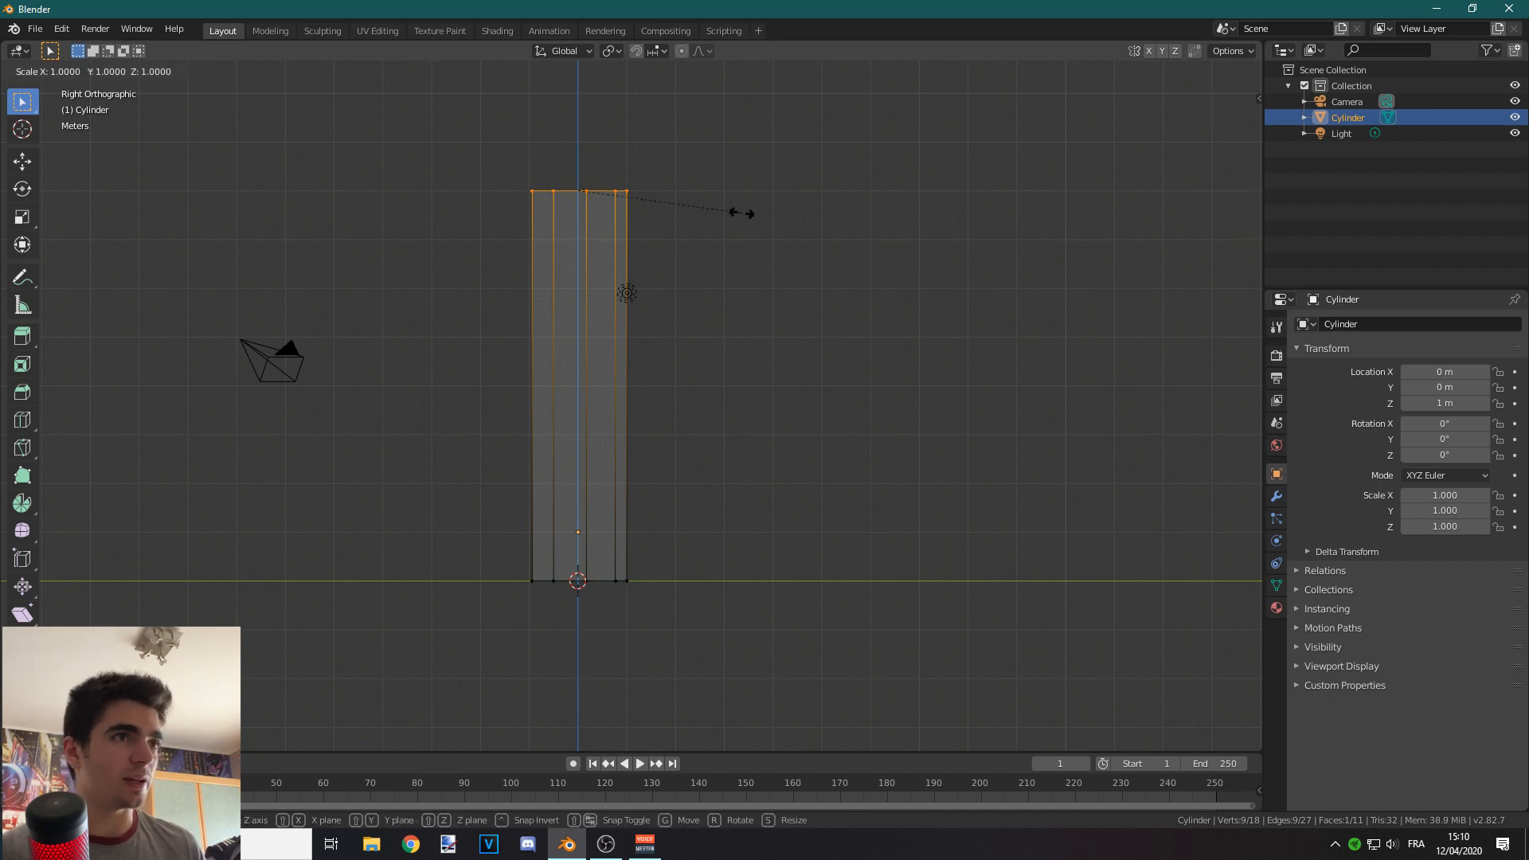
type("0")
key("Return")
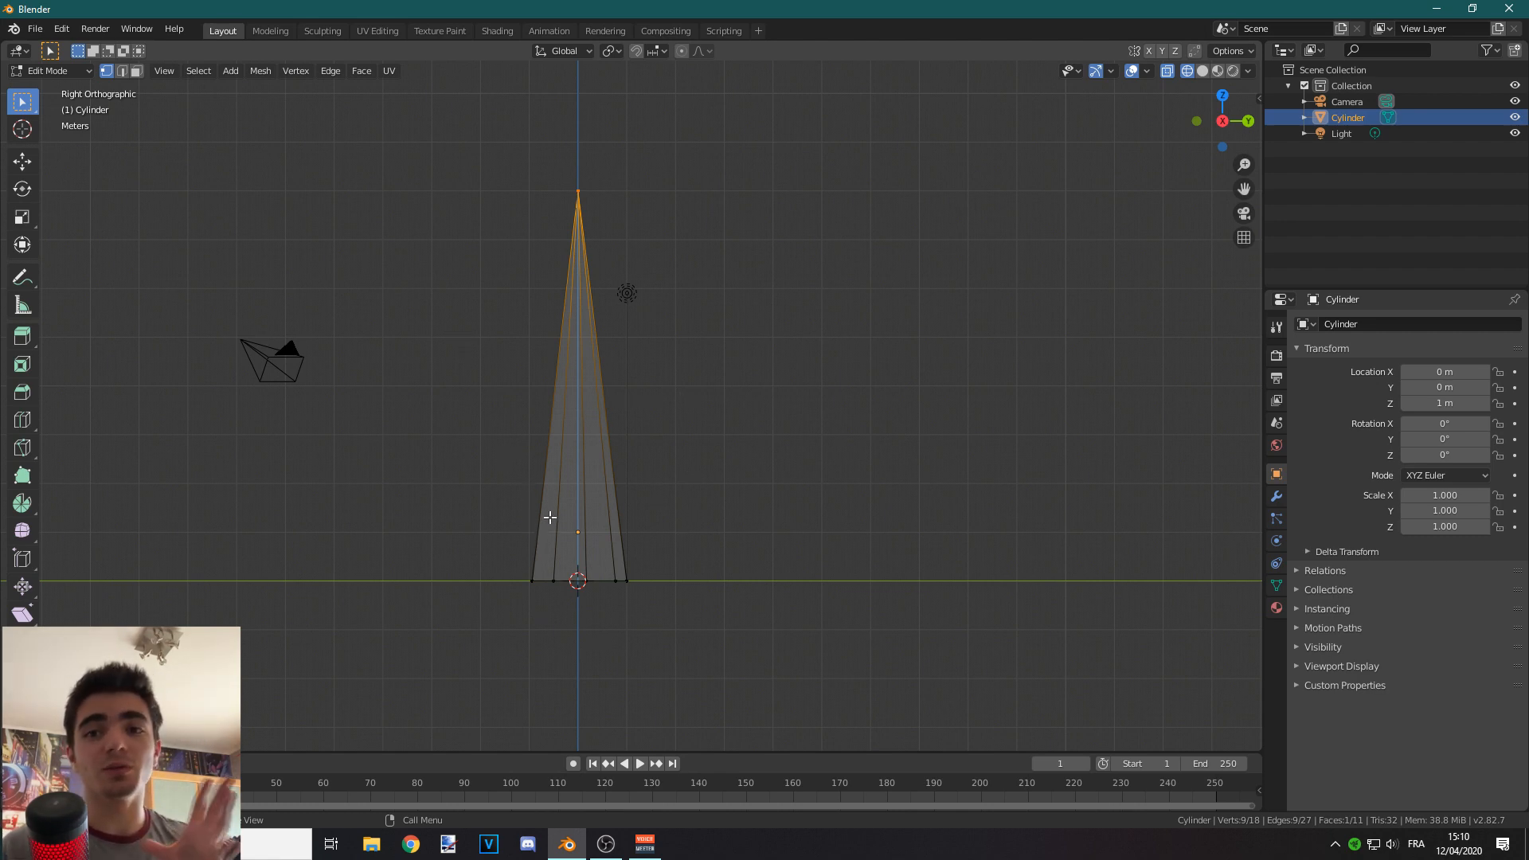
Step: Add five evenly spaced horizontal loop cuts to the cone without sliding them, and clear the selection
scroll(691, 464, "up", 2)
middle_click_drag(648, 409, 675, 428, "shift")
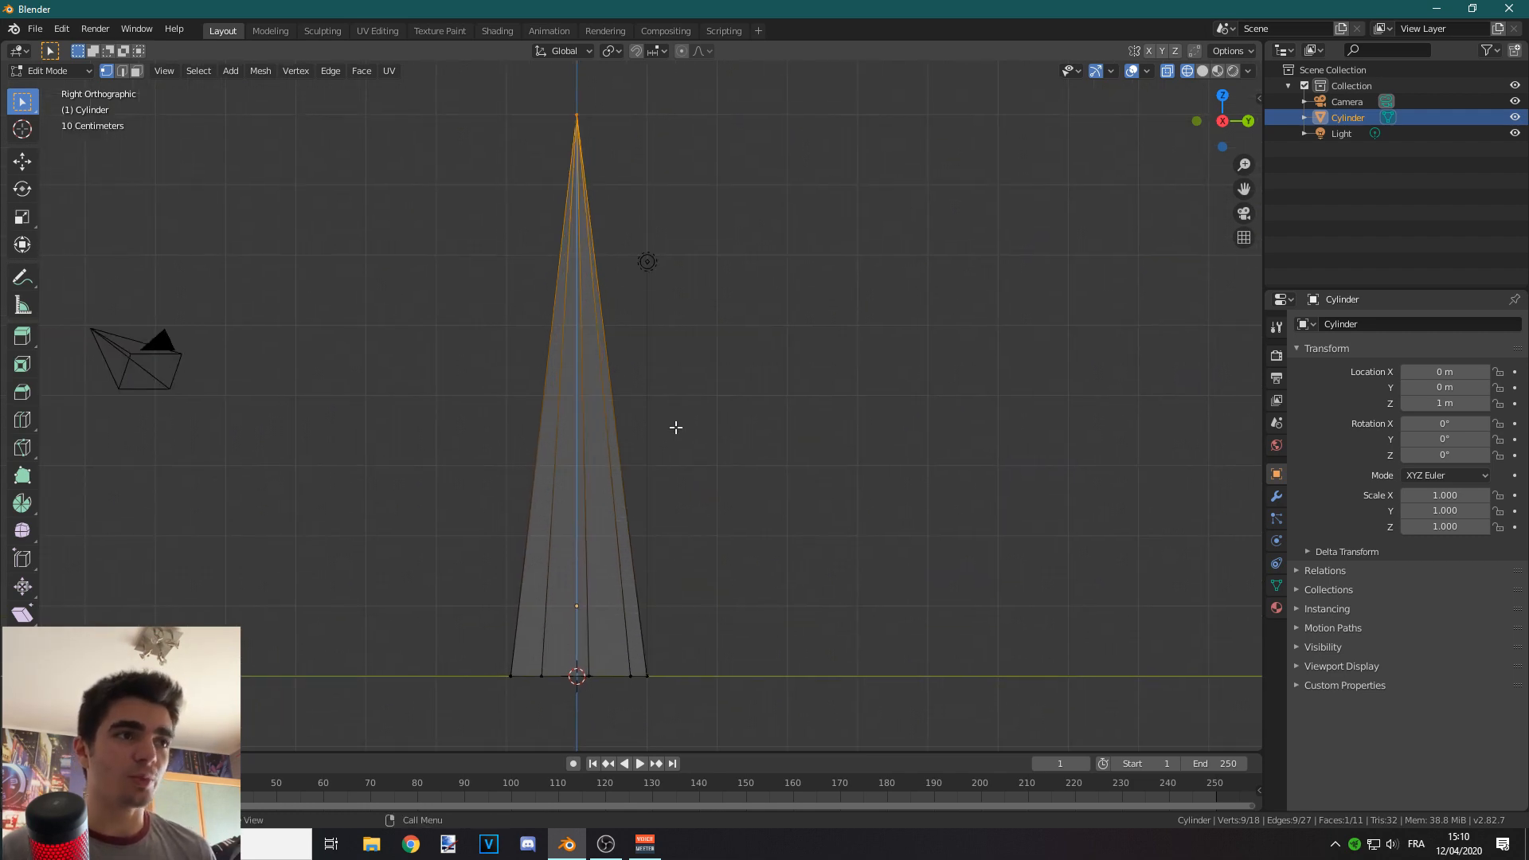
key("ctrl+r")
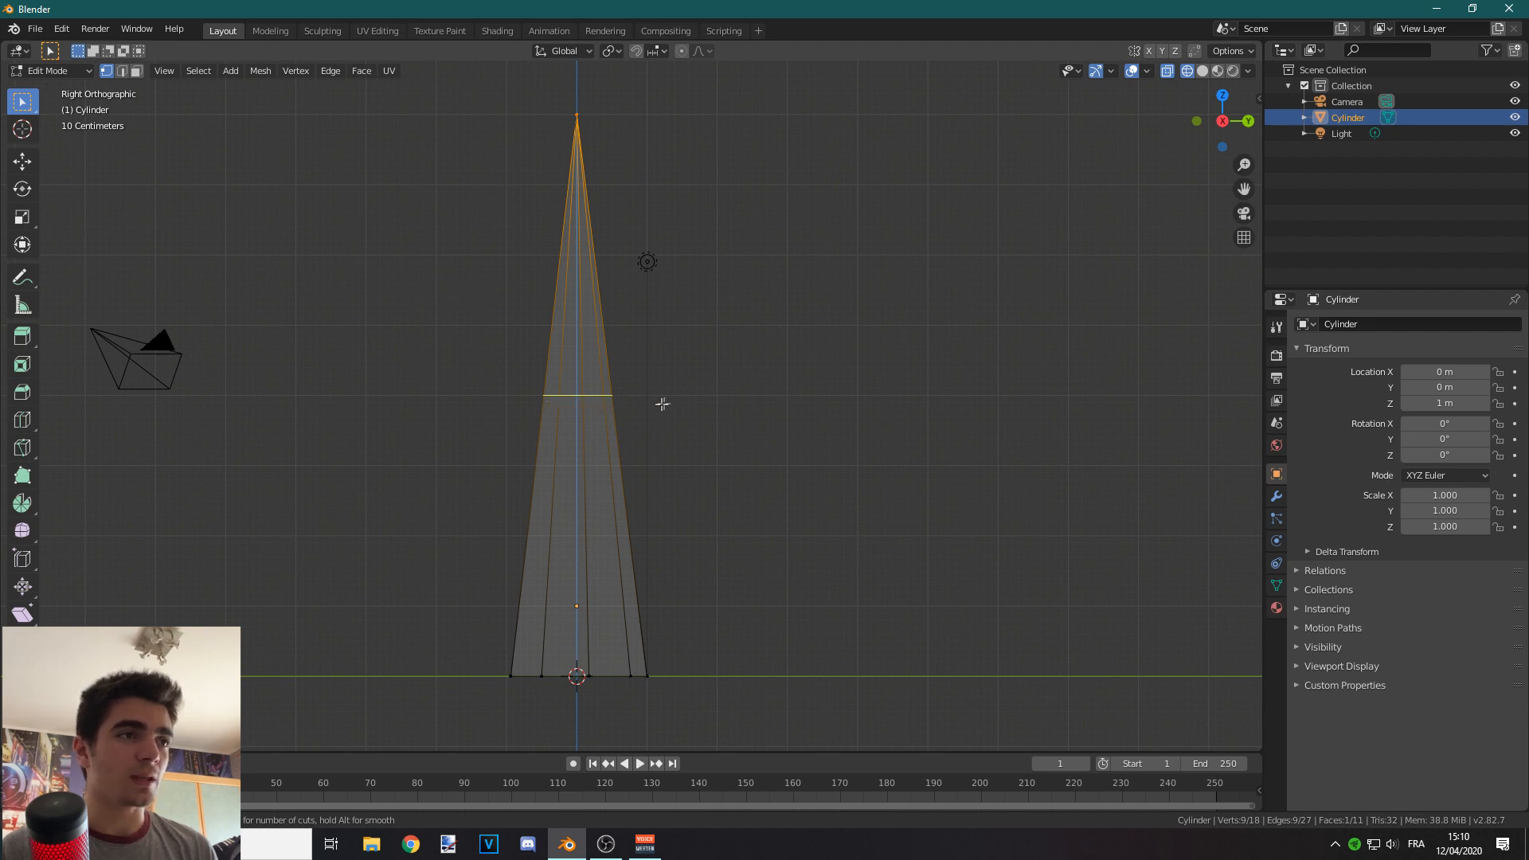
scroll(655, 406, "up", 1)
scroll(657, 410, "down", 1)
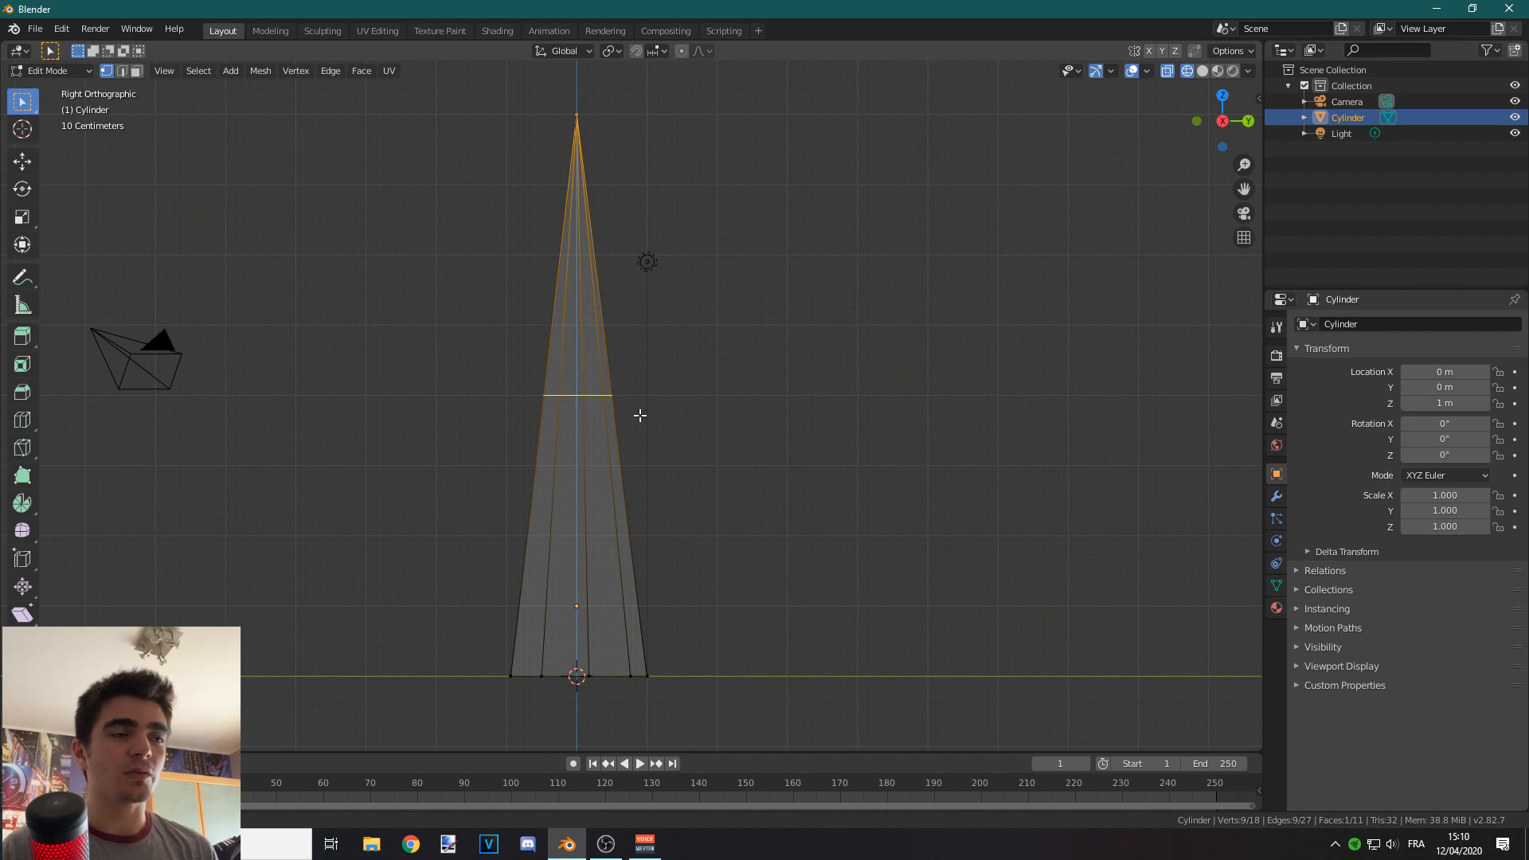
scroll(640, 415, "up", 4)
scroll(639, 415, "down", 2)
scroll(639, 415, "down", 1)
scroll(640, 415, "up", 1)
scroll(639, 415, "up", 2)
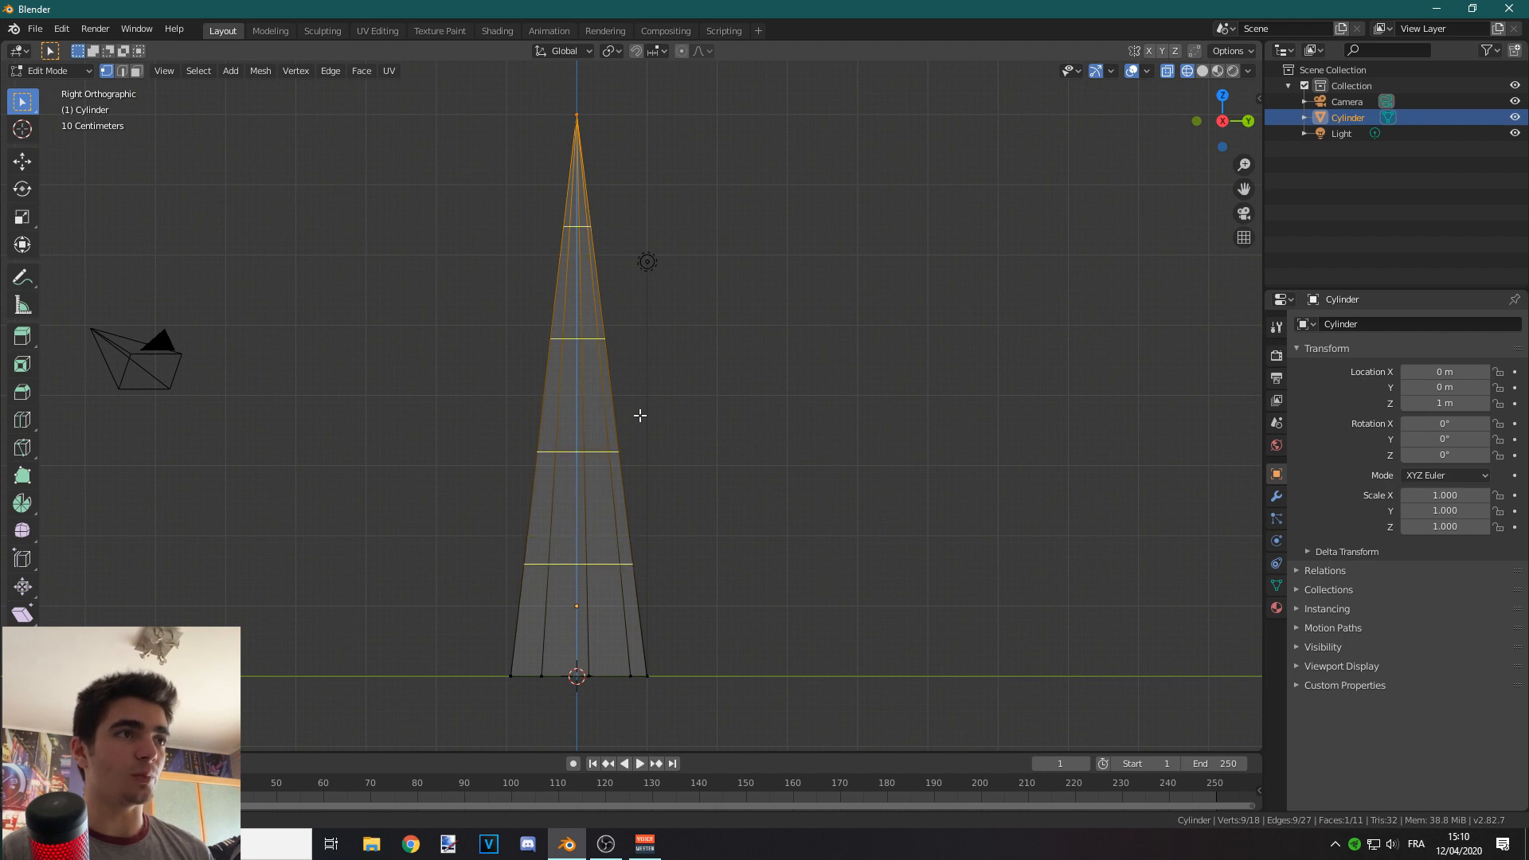
scroll(640, 415, "up", 1)
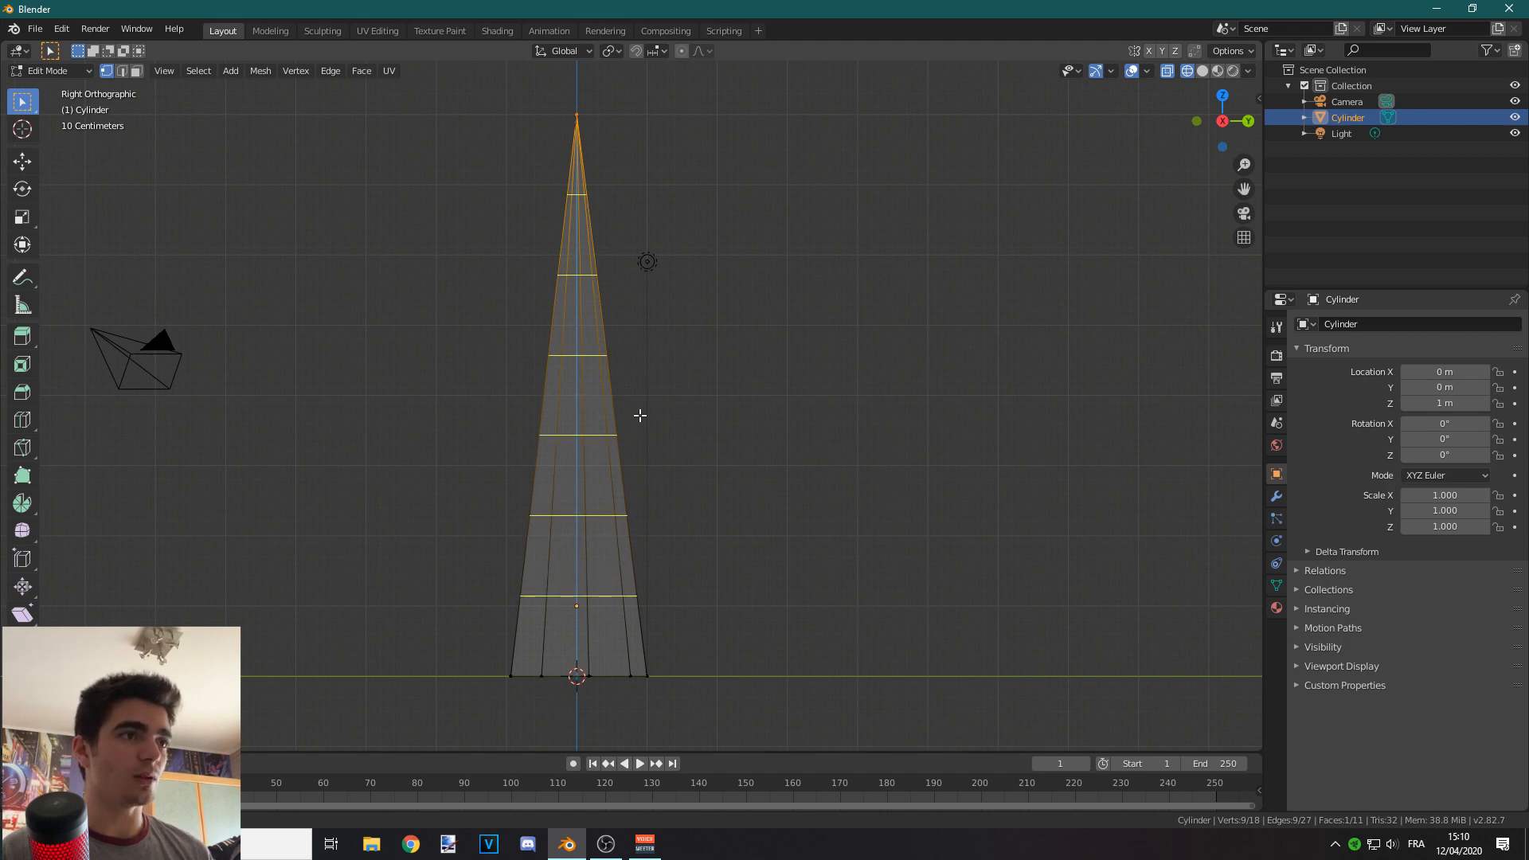
scroll(640, 415, "down", 2)
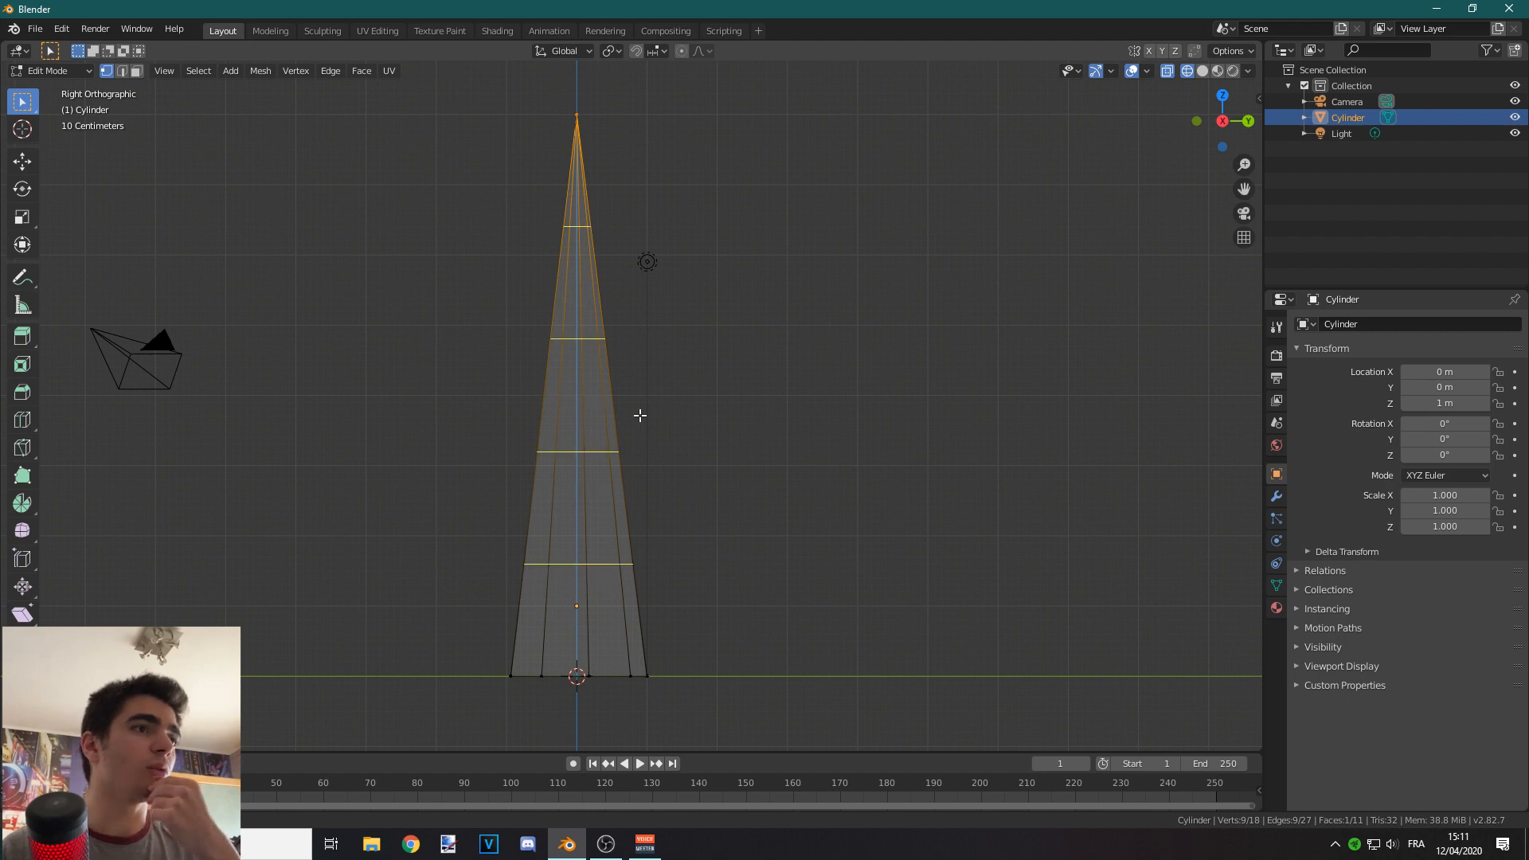
scroll(639, 414, "up", 1)
scroll(639, 415, "down", 1)
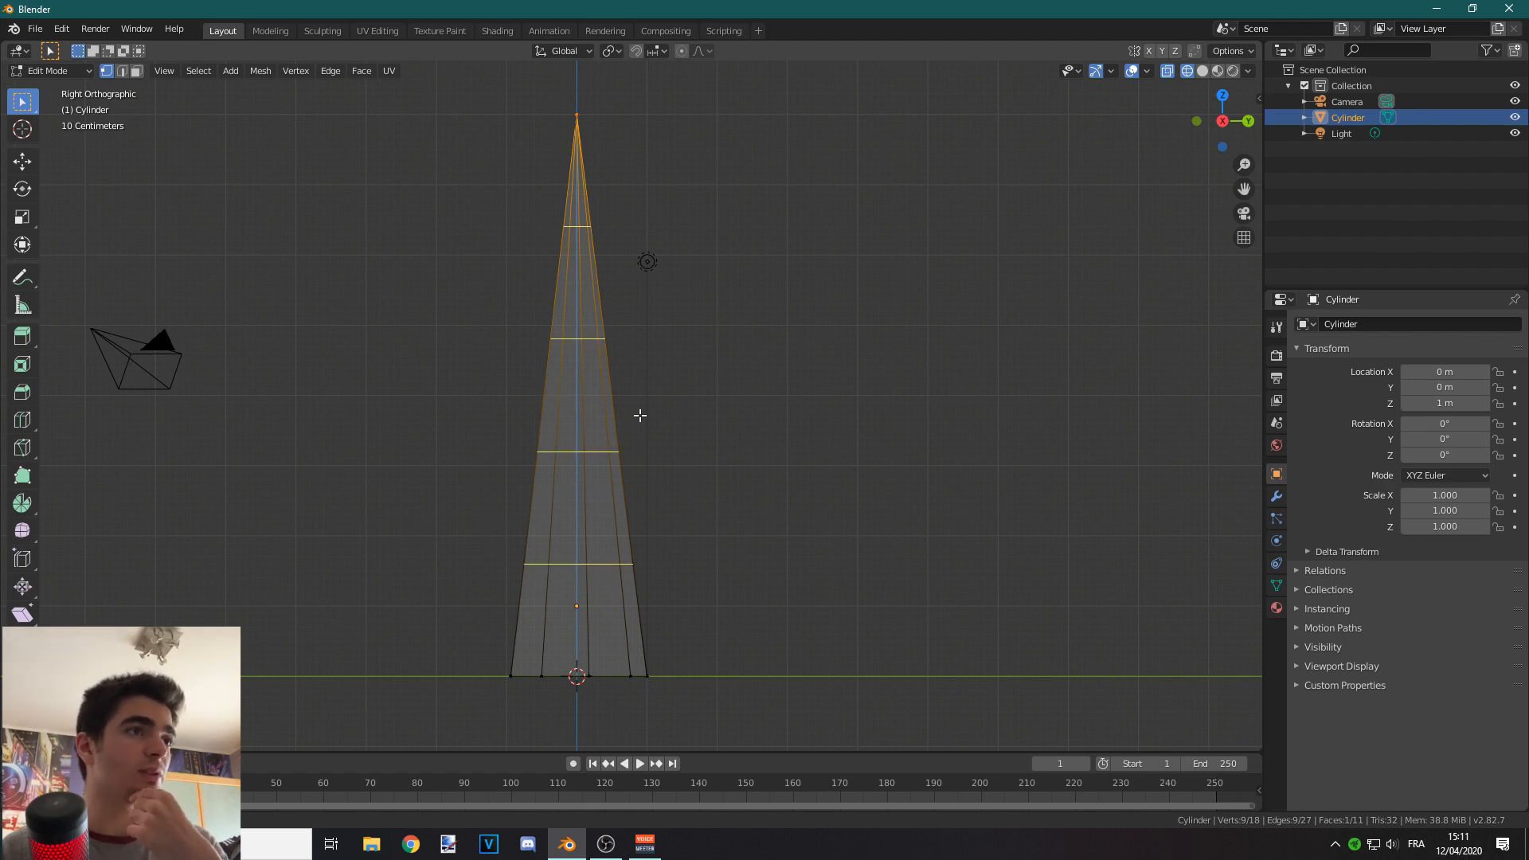
scroll(640, 415, "up", 1)
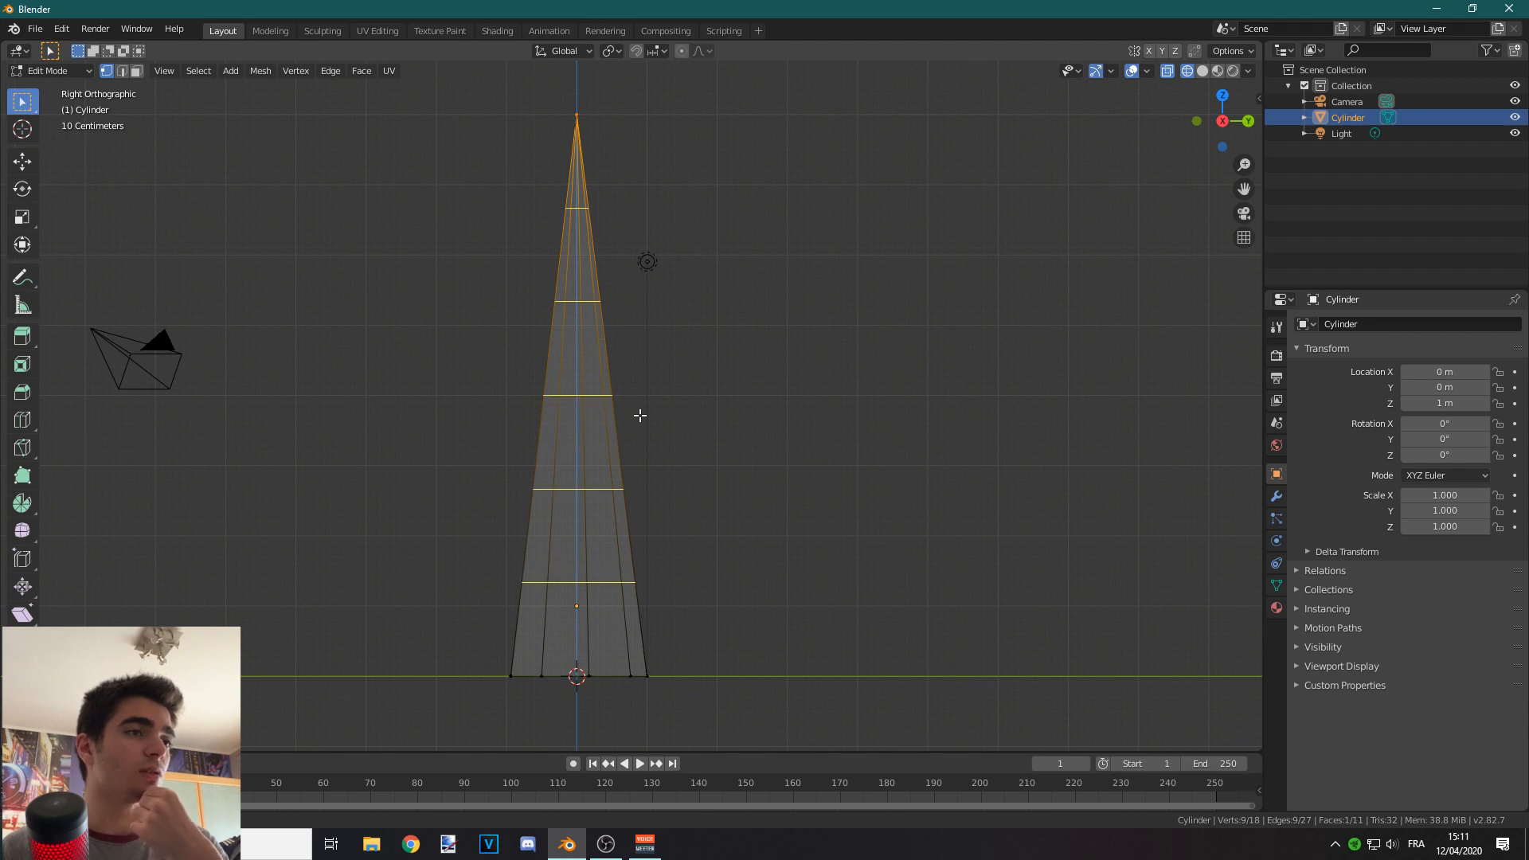
left_click(639, 415)
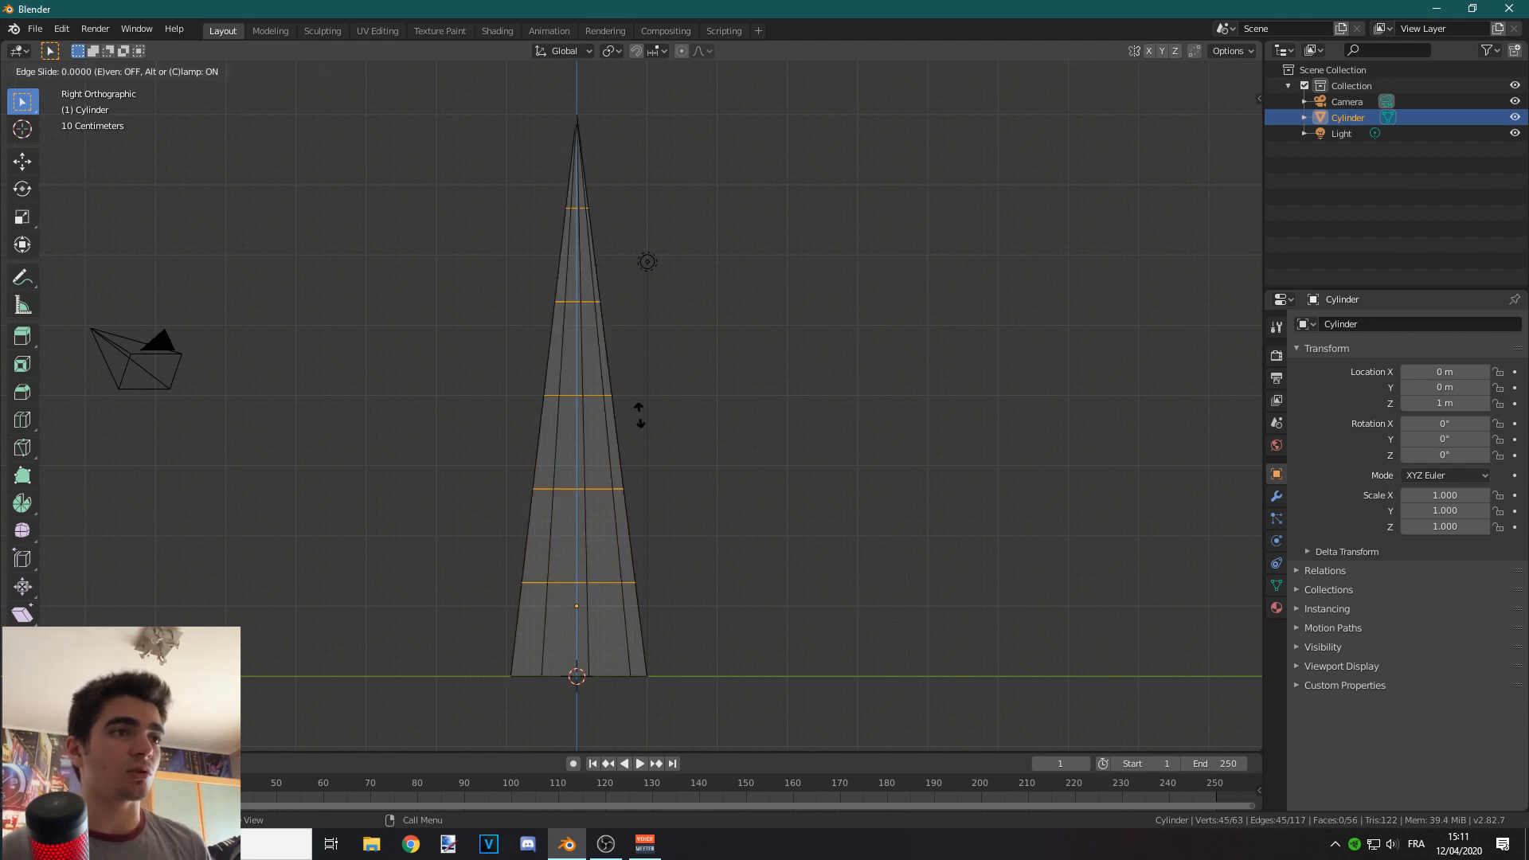
left_click(639, 415)
scroll(625, 327, "down", 2)
scroll(487, 340, "up", 2)
middle_click_drag(441, 339, 553, 340)
key("KP_1")
key("KP_3")
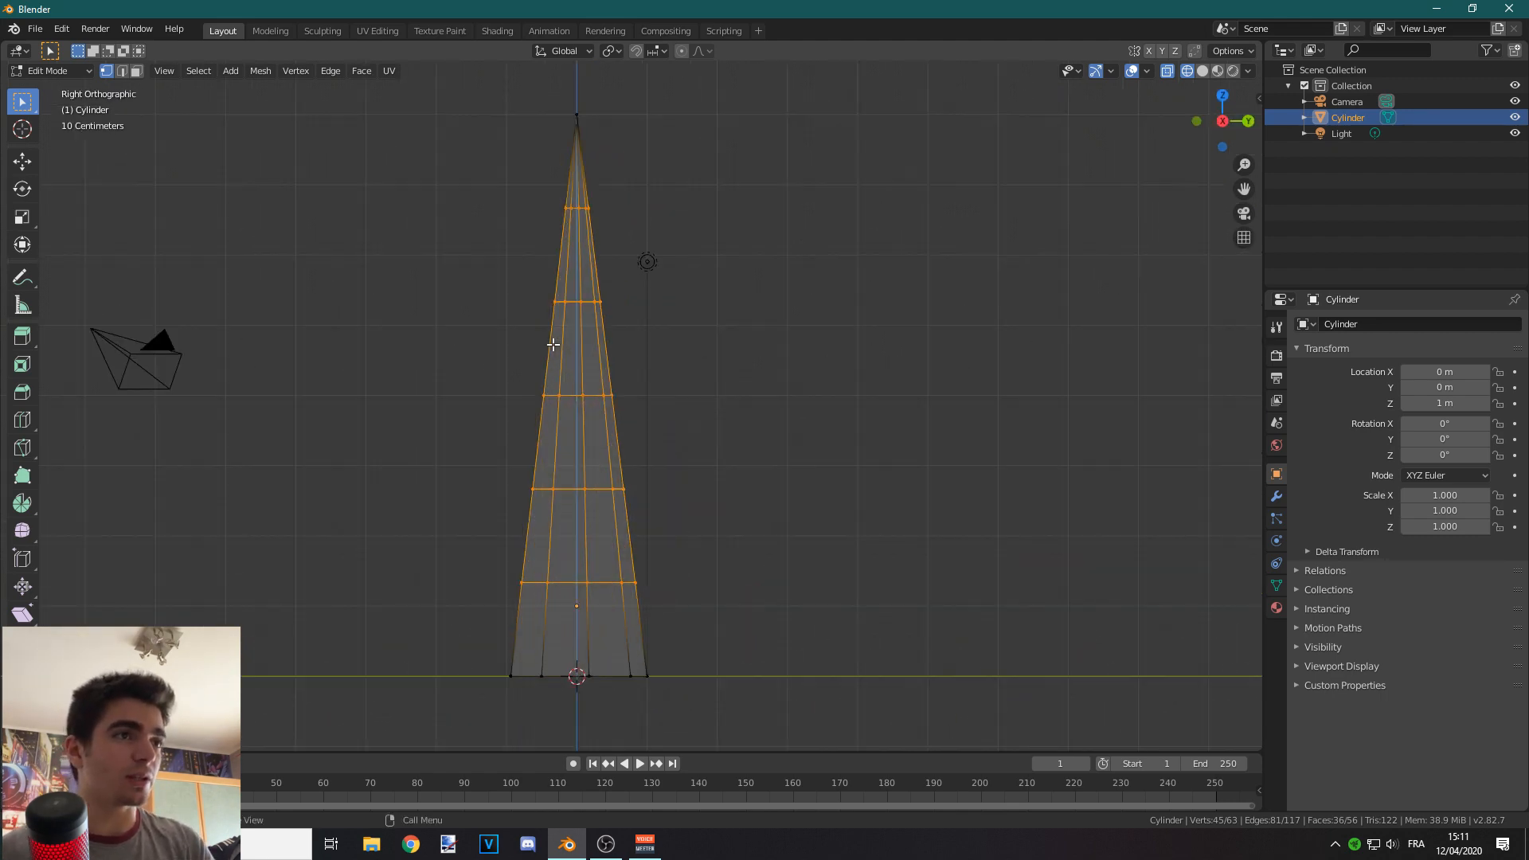
scroll(749, 365, "up", 1)
left_click(788, 358)
Step: Add a loop cut to the lowest section, slide it up against that section's upper edge ring and scale it inward to form a tier
scroll(747, 385, "down", 2)
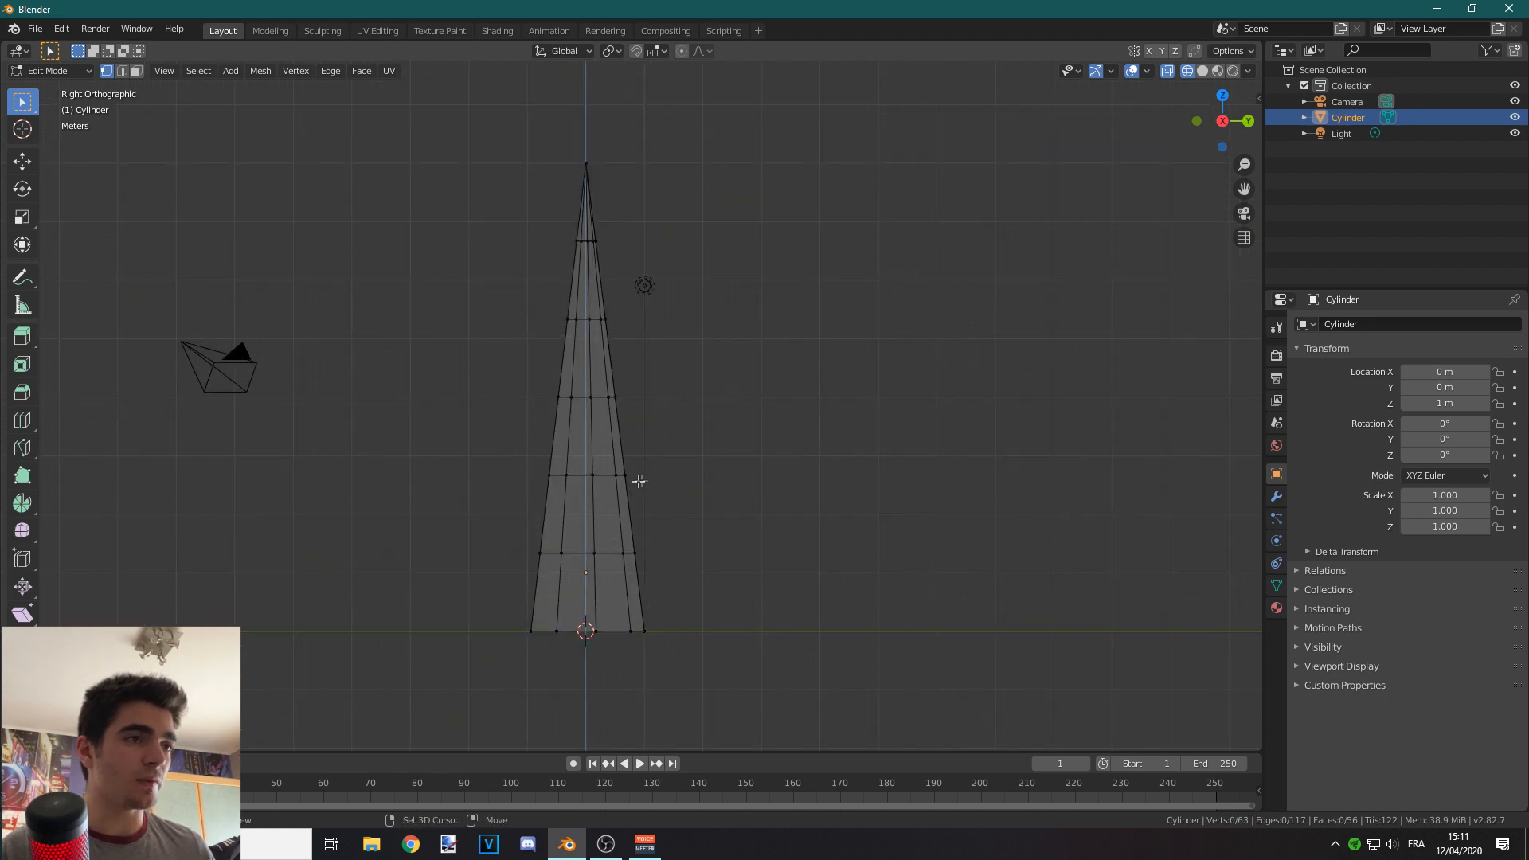
middle_click_drag(639, 481, 654, 438, "shift")
scroll(654, 488, "up", 2)
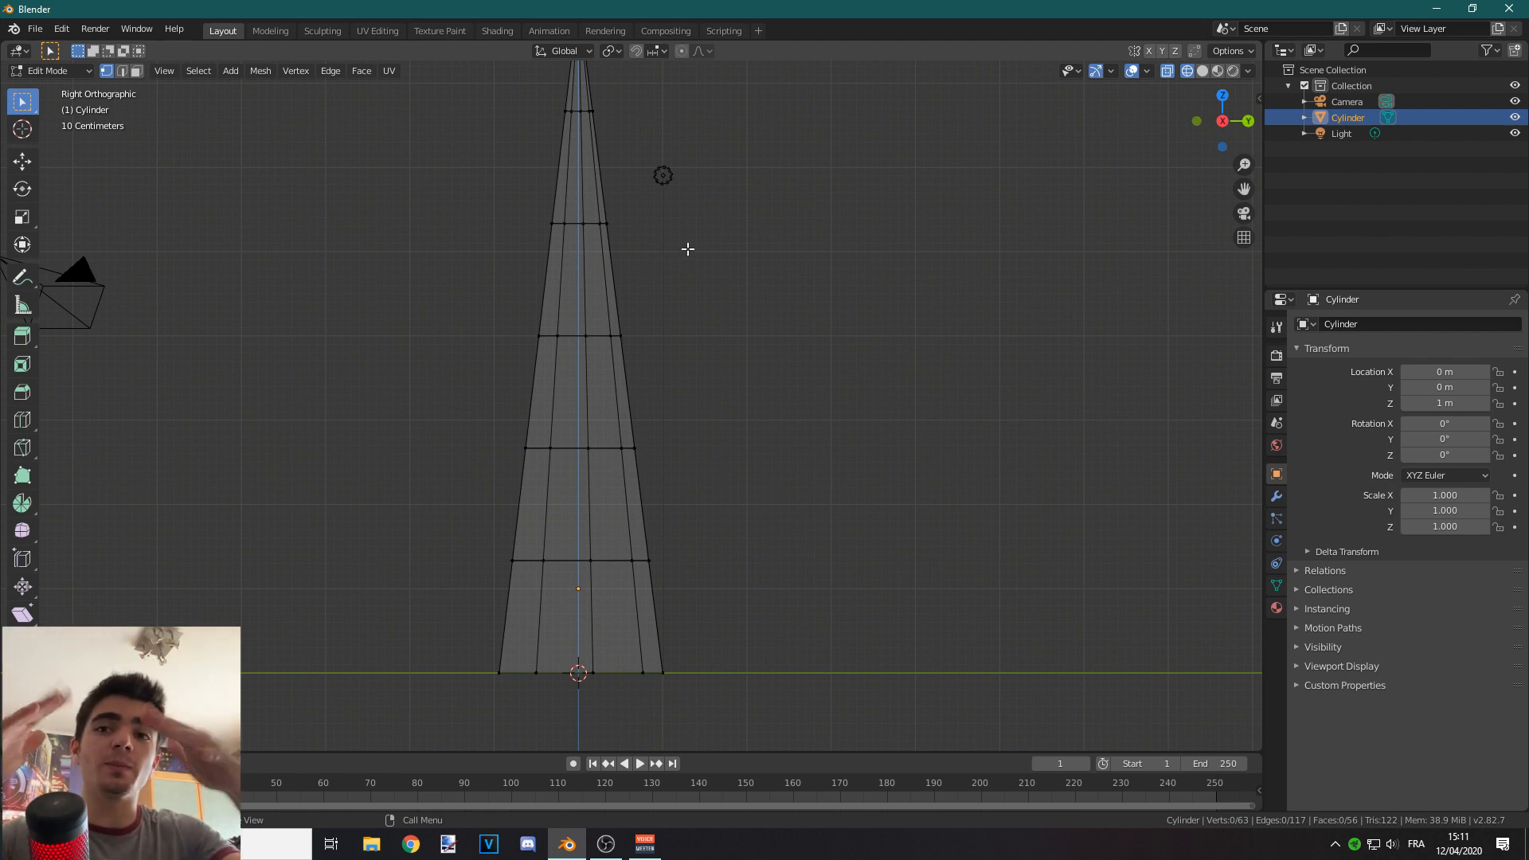
key("ctrl+r")
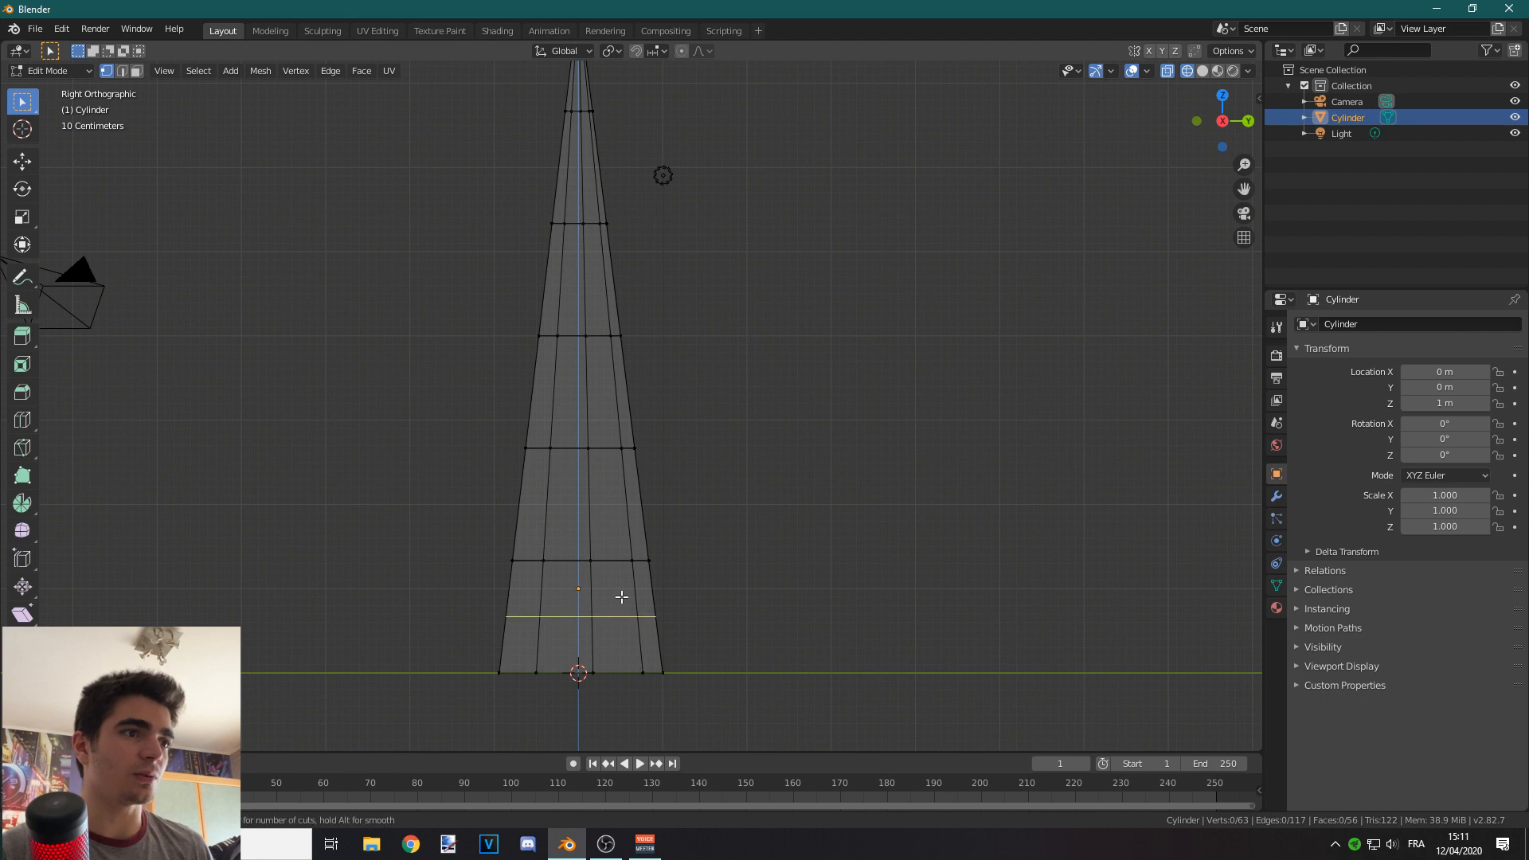
left_click(695, 595)
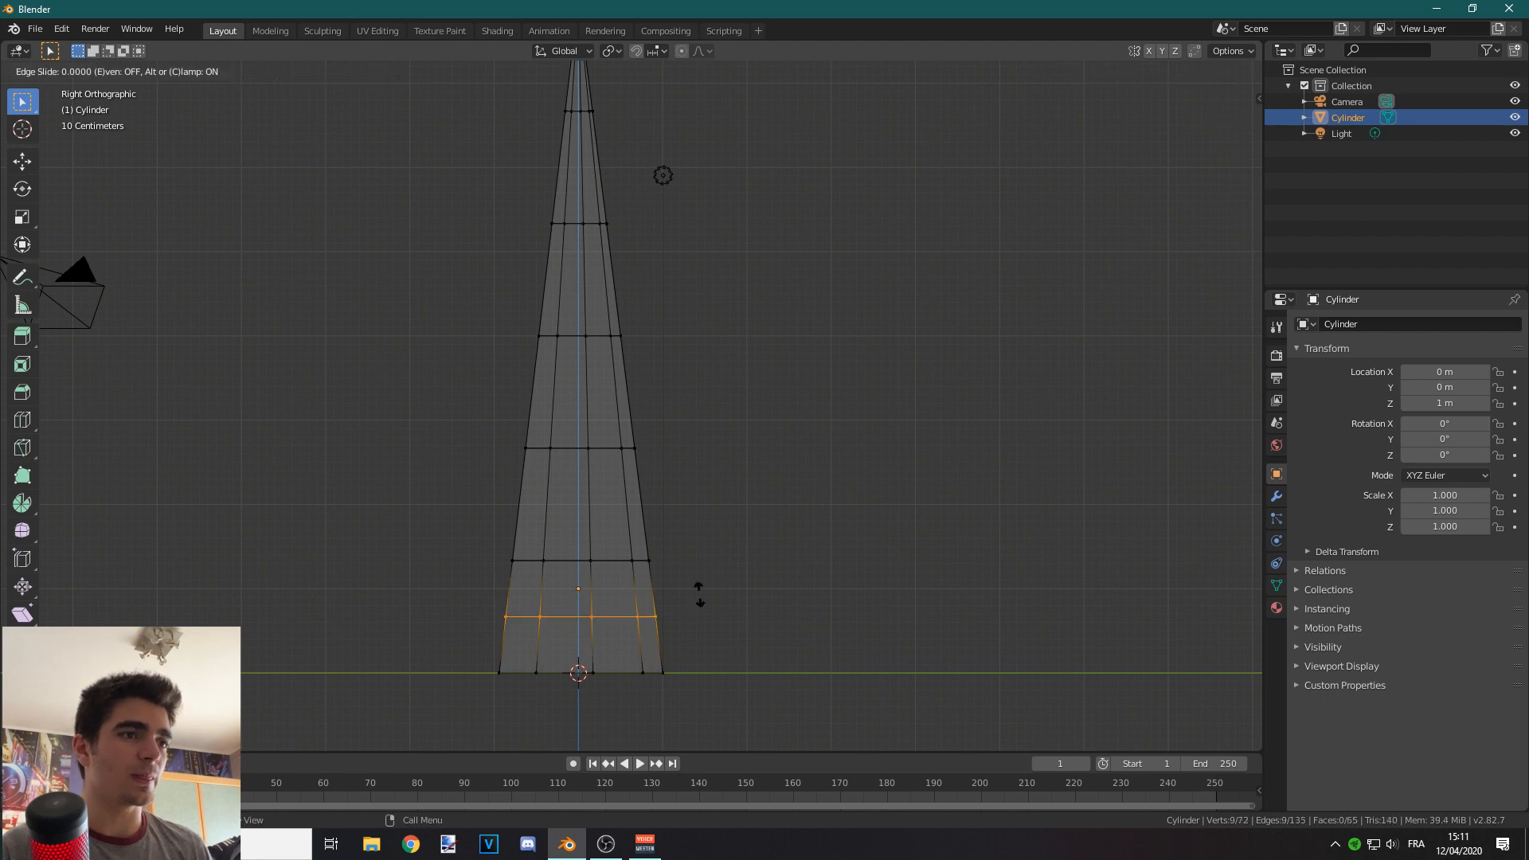
left_click(708, 522)
key("s")
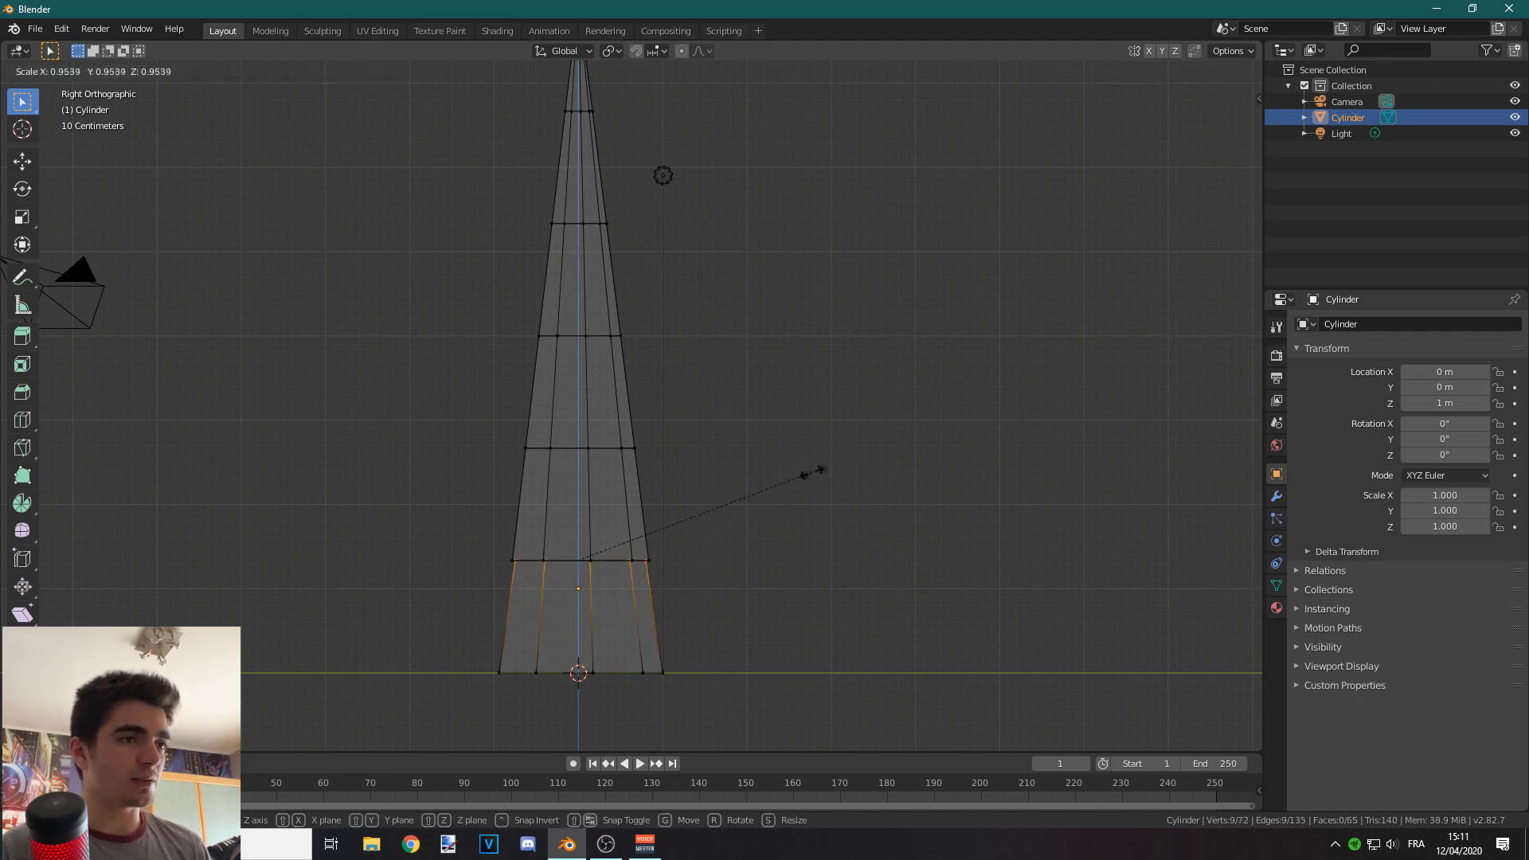
left_click(725, 473)
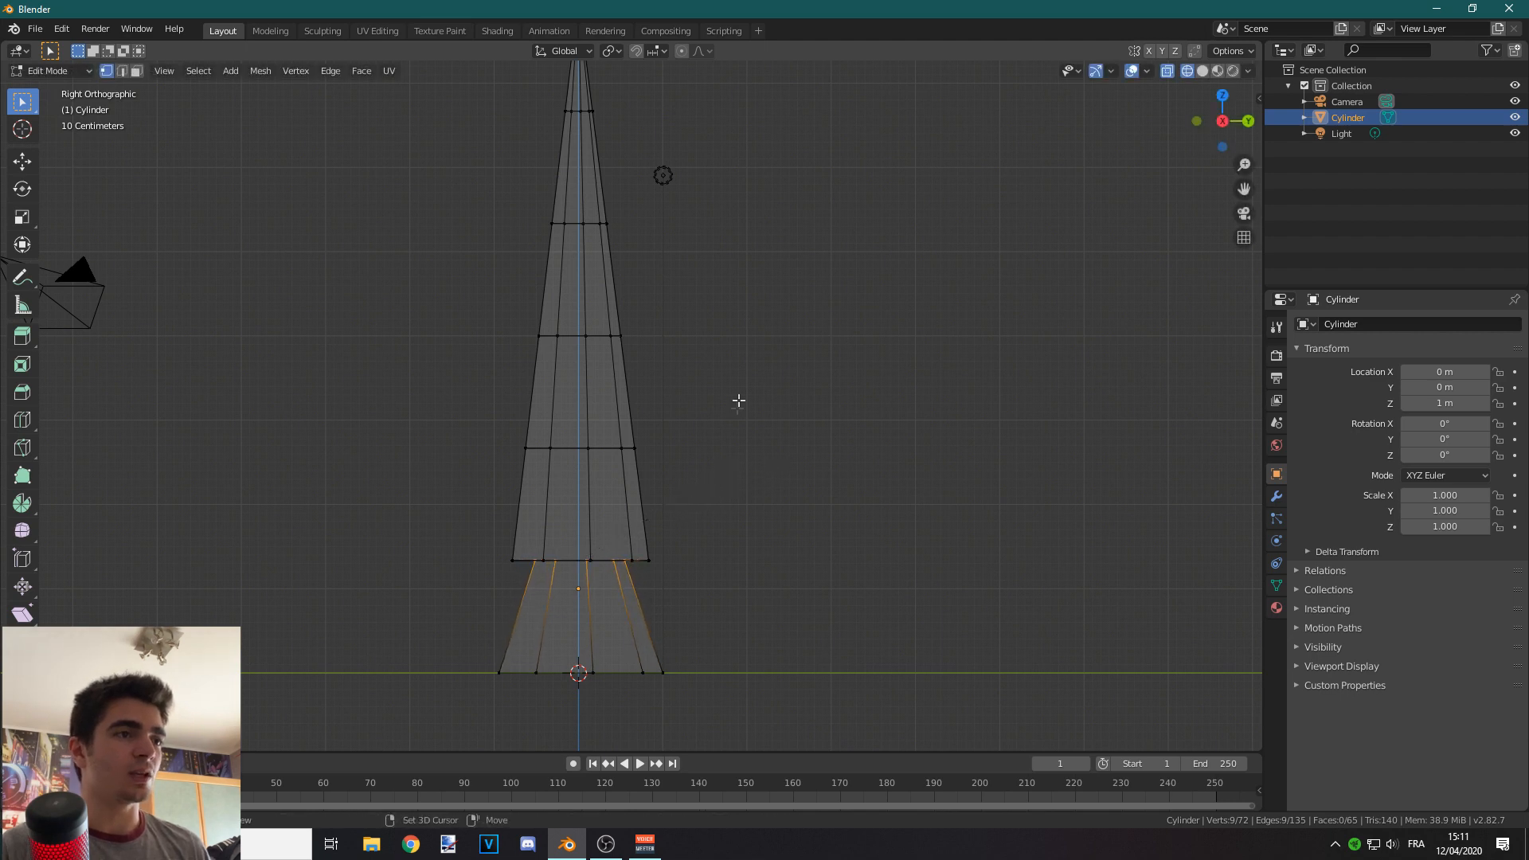
Step: Add a loop cut to the second section from the base, slide it fully up and scale it to about 0.55
middle_click_drag(738, 399, 728, 488, "shift")
key("ctrl+r")
left_click(626, 552)
left_click(714, 464)
key("s")
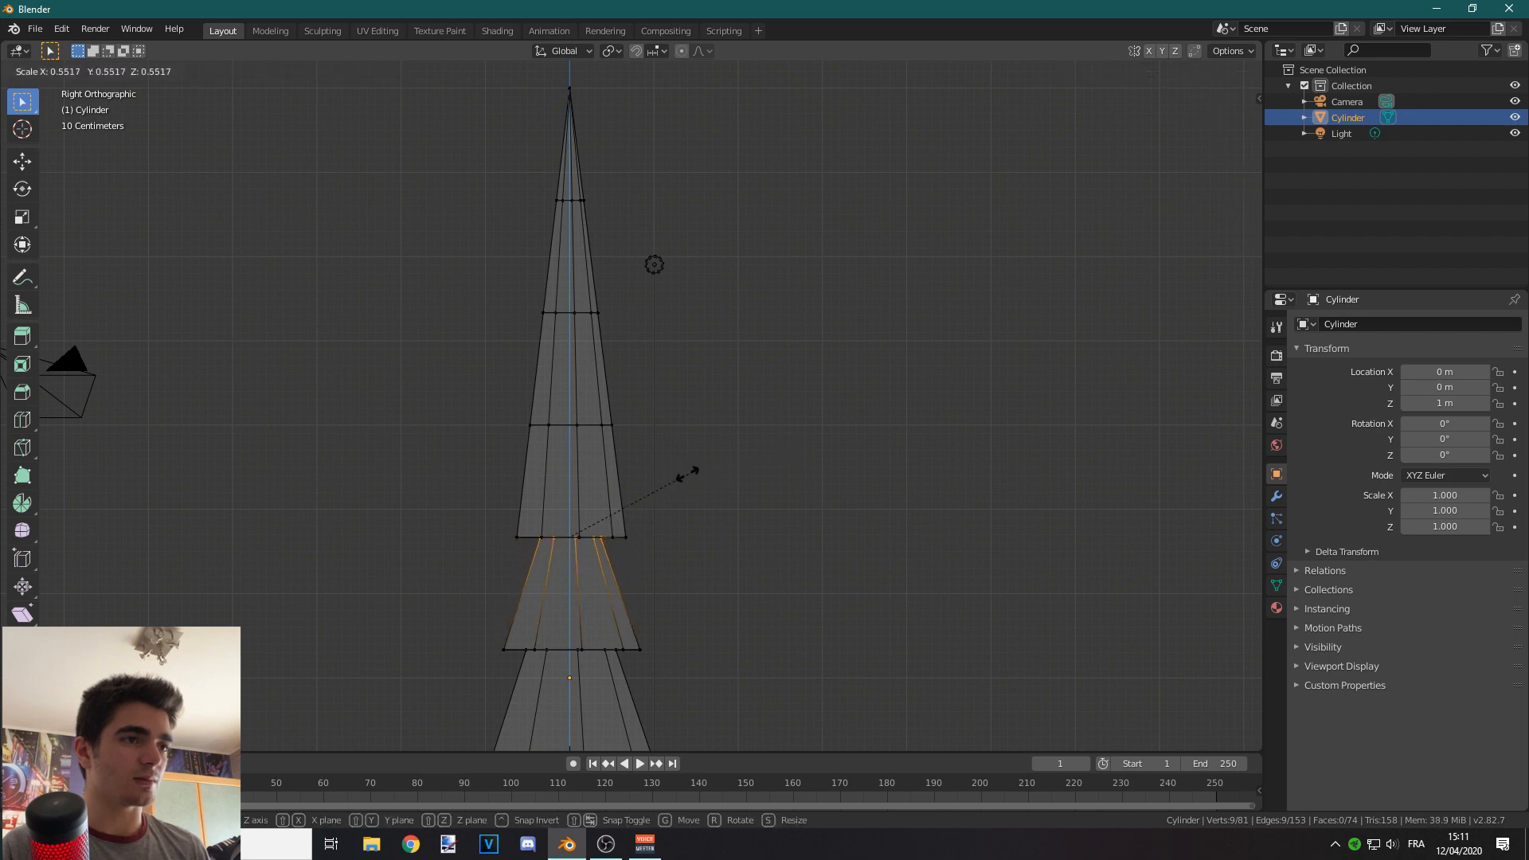
left_click(686, 475)
Step: Cut a loop into the third section from the base, slide it to that section's upper edge and shrink it inward
key("ctrl+r")
left_click(614, 427)
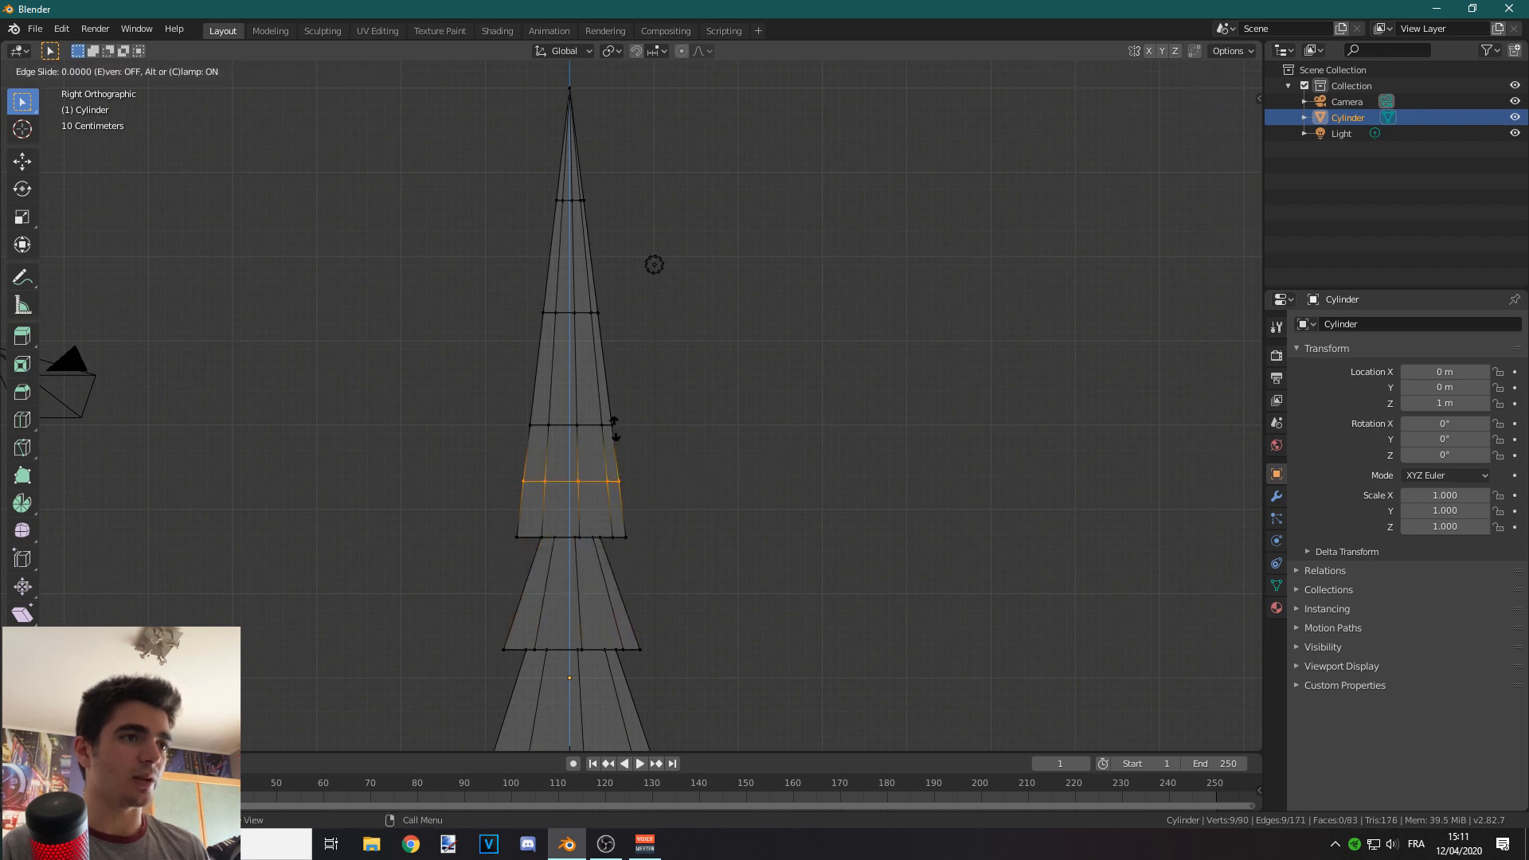
left_click(635, 357)
key("s")
left_click(700, 349)
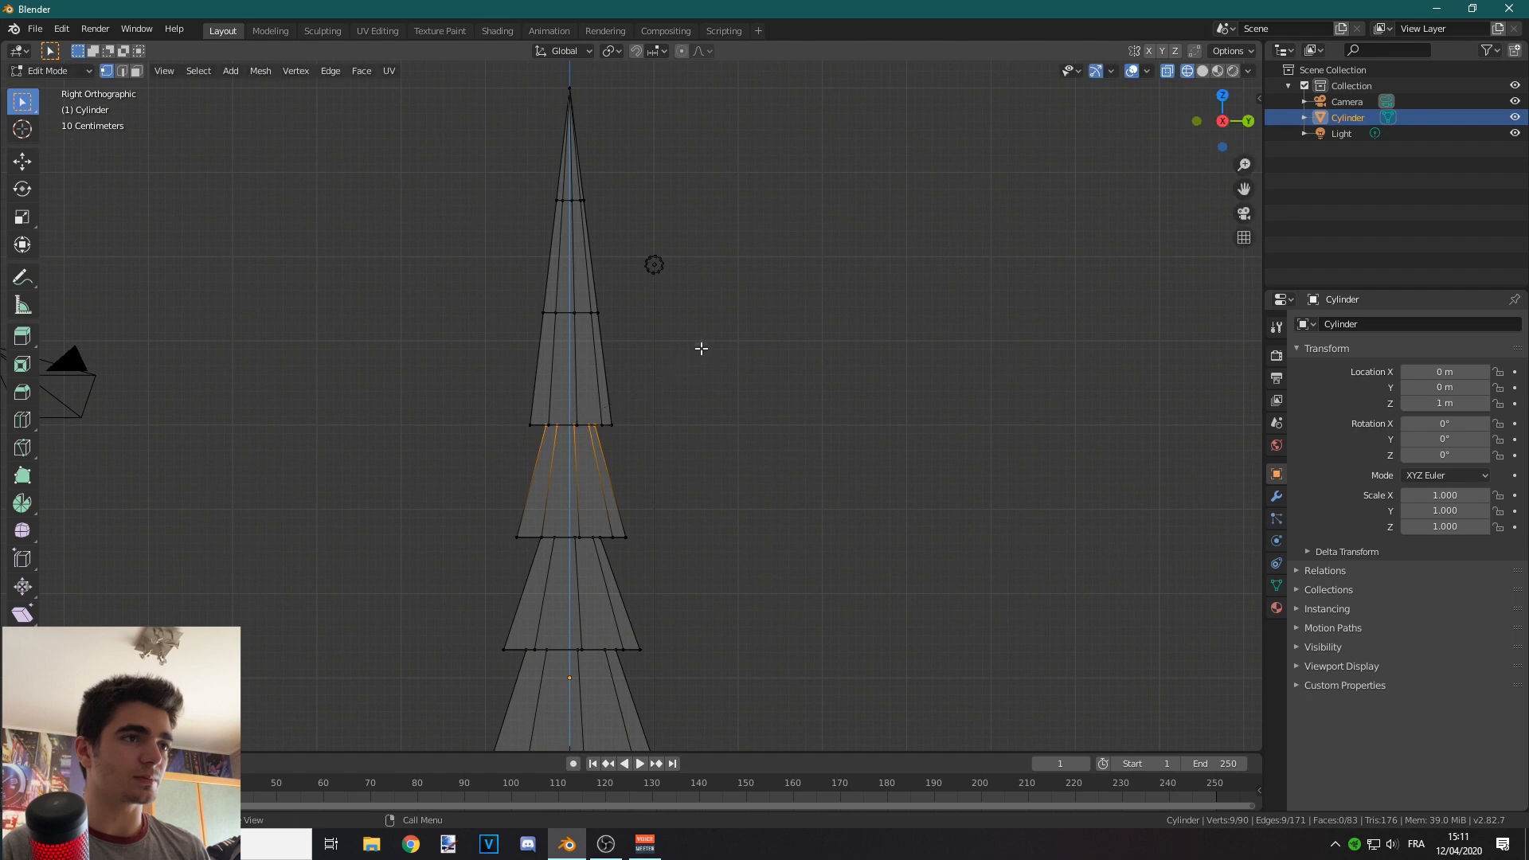
Step: Form the fourth tier from the base with a loop cut slid fully upward and scaled inward
middle_click_drag(678, 383, 669, 474, "shift")
scroll(665, 470, "up", 1)
key("ctrl+r")
left_click(604, 409)
left_click(744, 294)
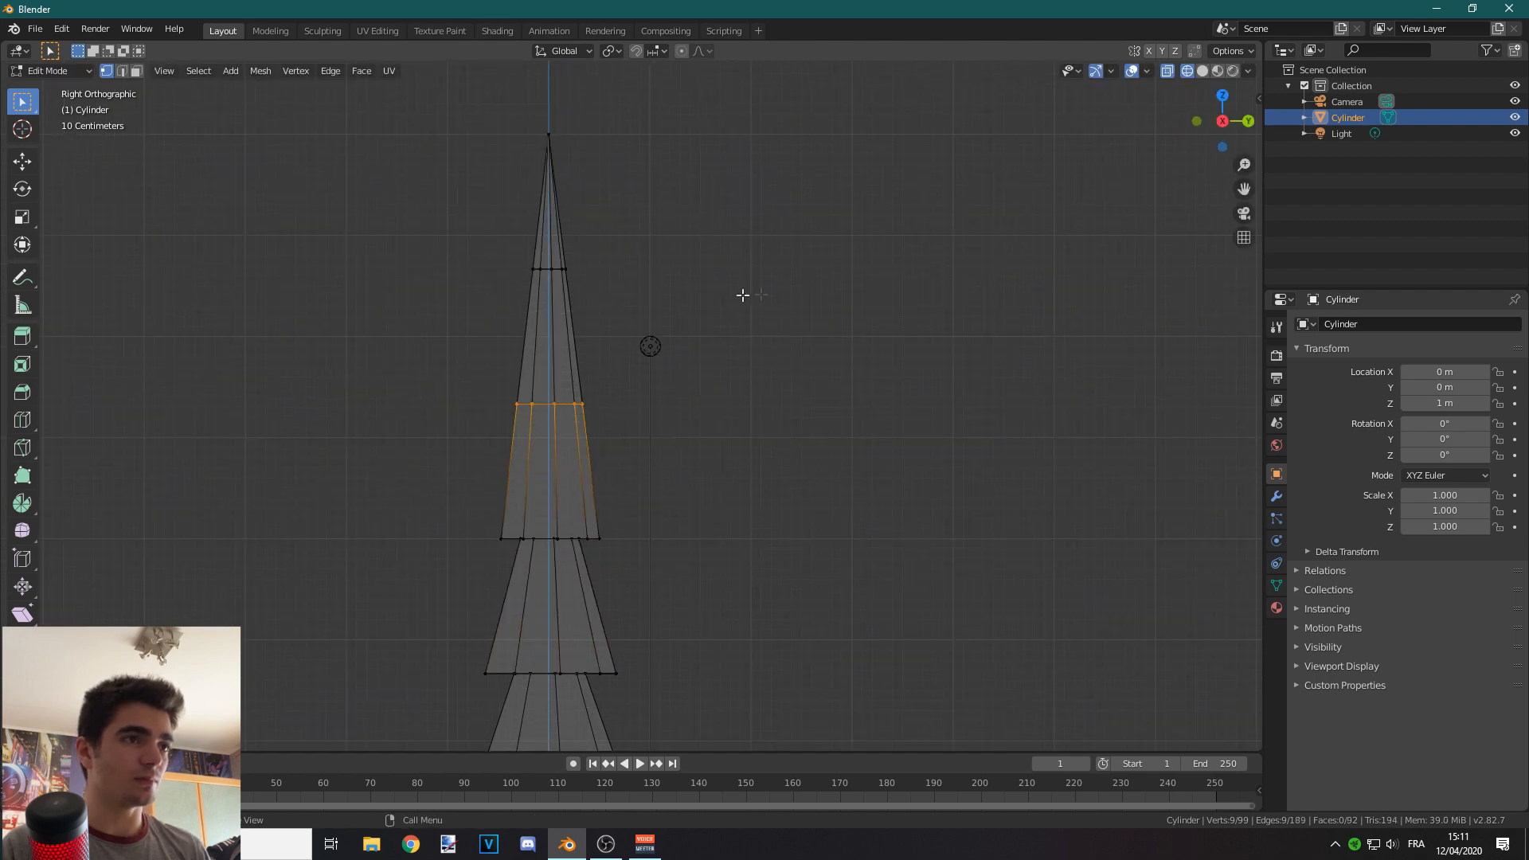
key("s")
left_click(671, 337)
Step: Form the fifth tier, just below the pointed tip, with a loop cut slid fully upward and scaled inward
middle_click_drag(666, 373, 667, 495, "shift")
key("ctrl+r")
left_click(516, 411)
left_click(632, 290)
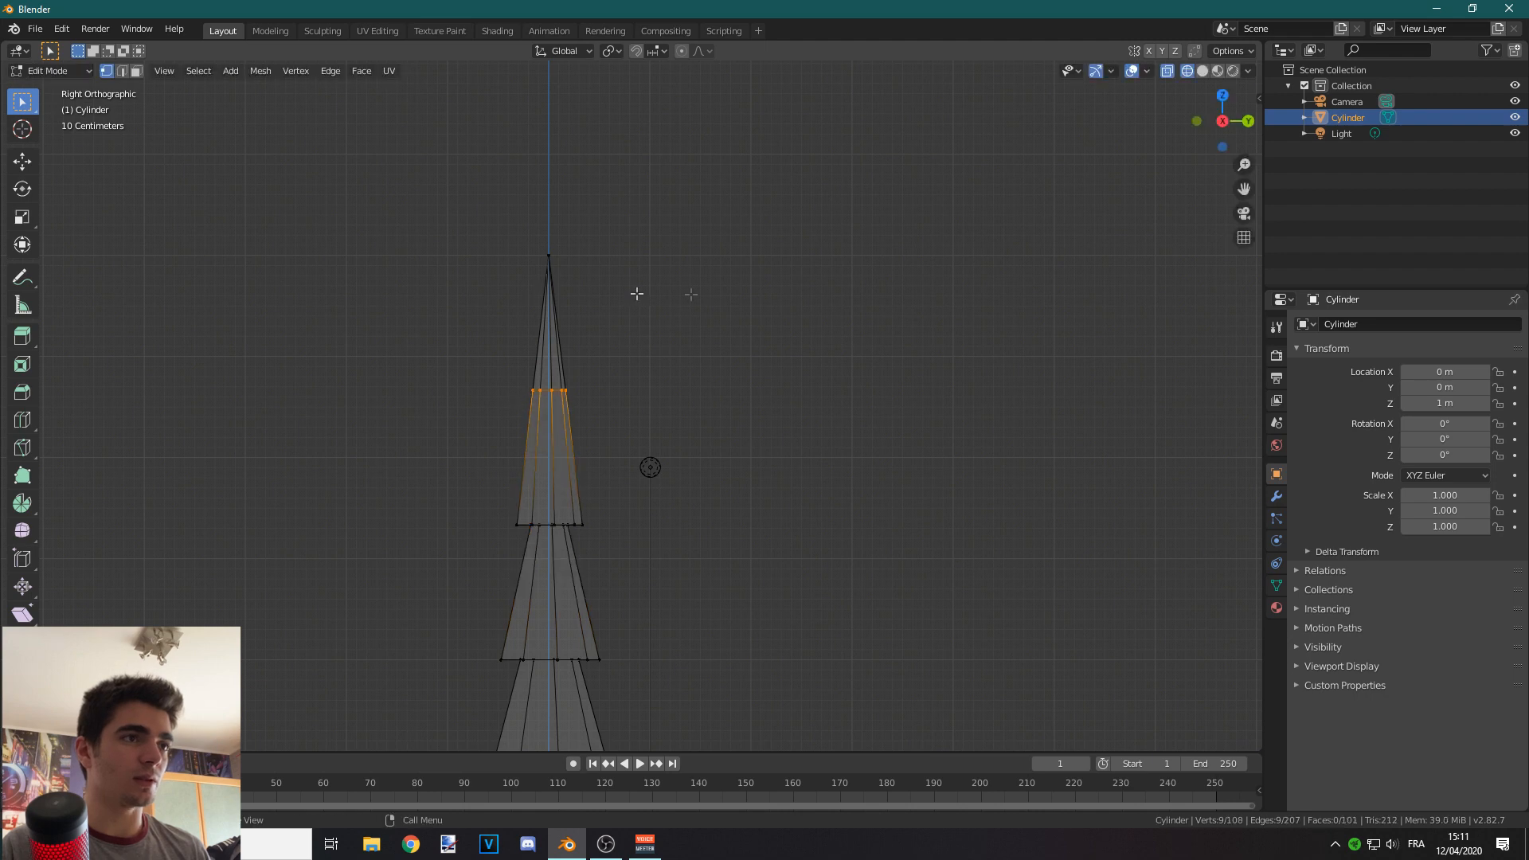
key("s")
left_click(673, 336)
Step: Select the inner vertex rings atop the second, third and fourth tiers one by one and fine-tune the scale of each
scroll(720, 508, "down", 4)
scroll(693, 488, "up", 2)
scroll(653, 504, "up", 1)
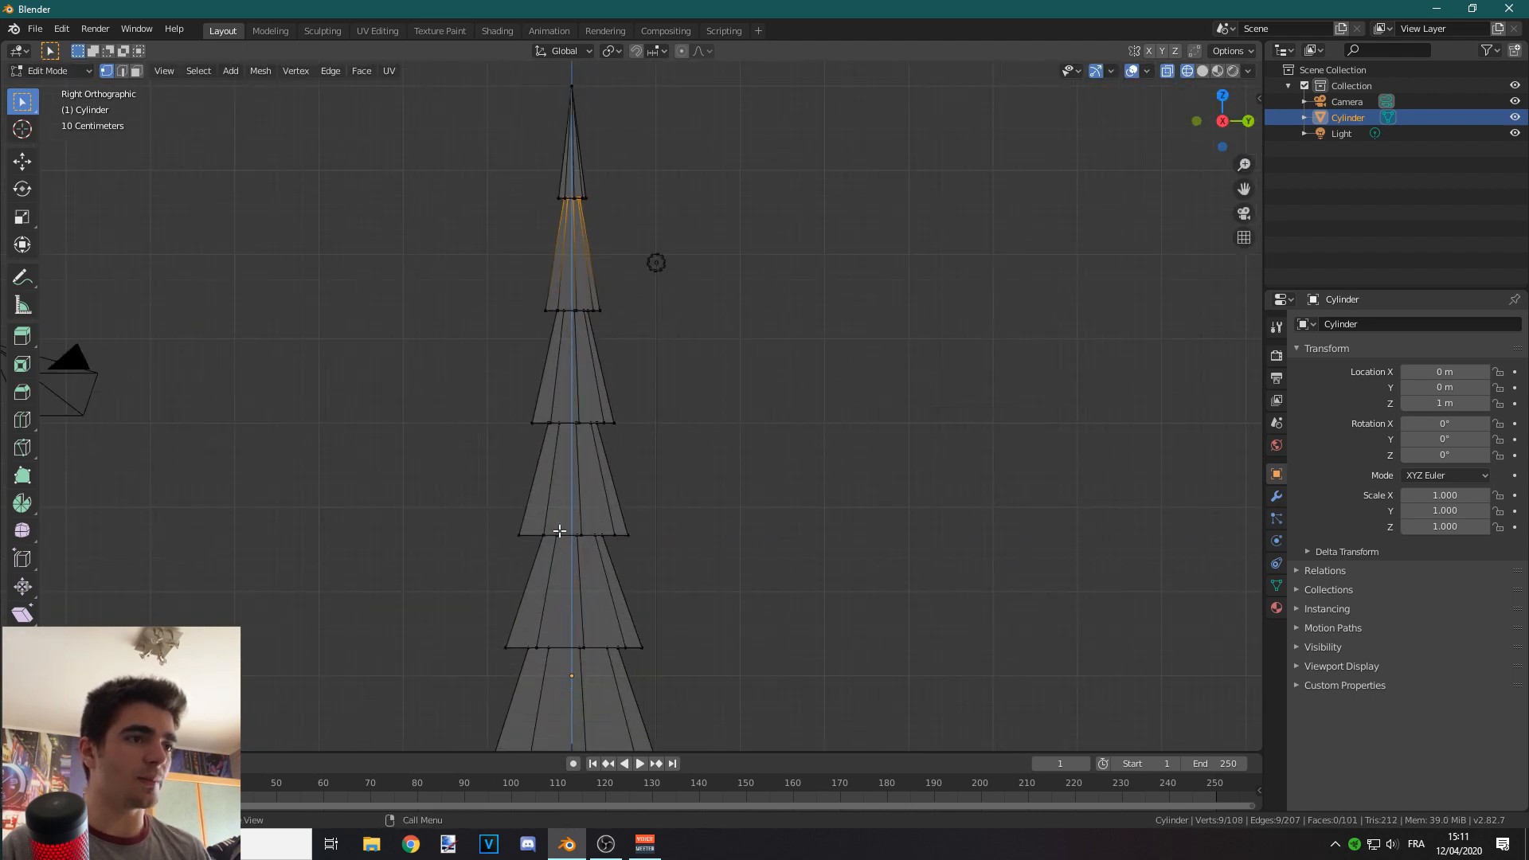
left_click(561, 536, "alt")
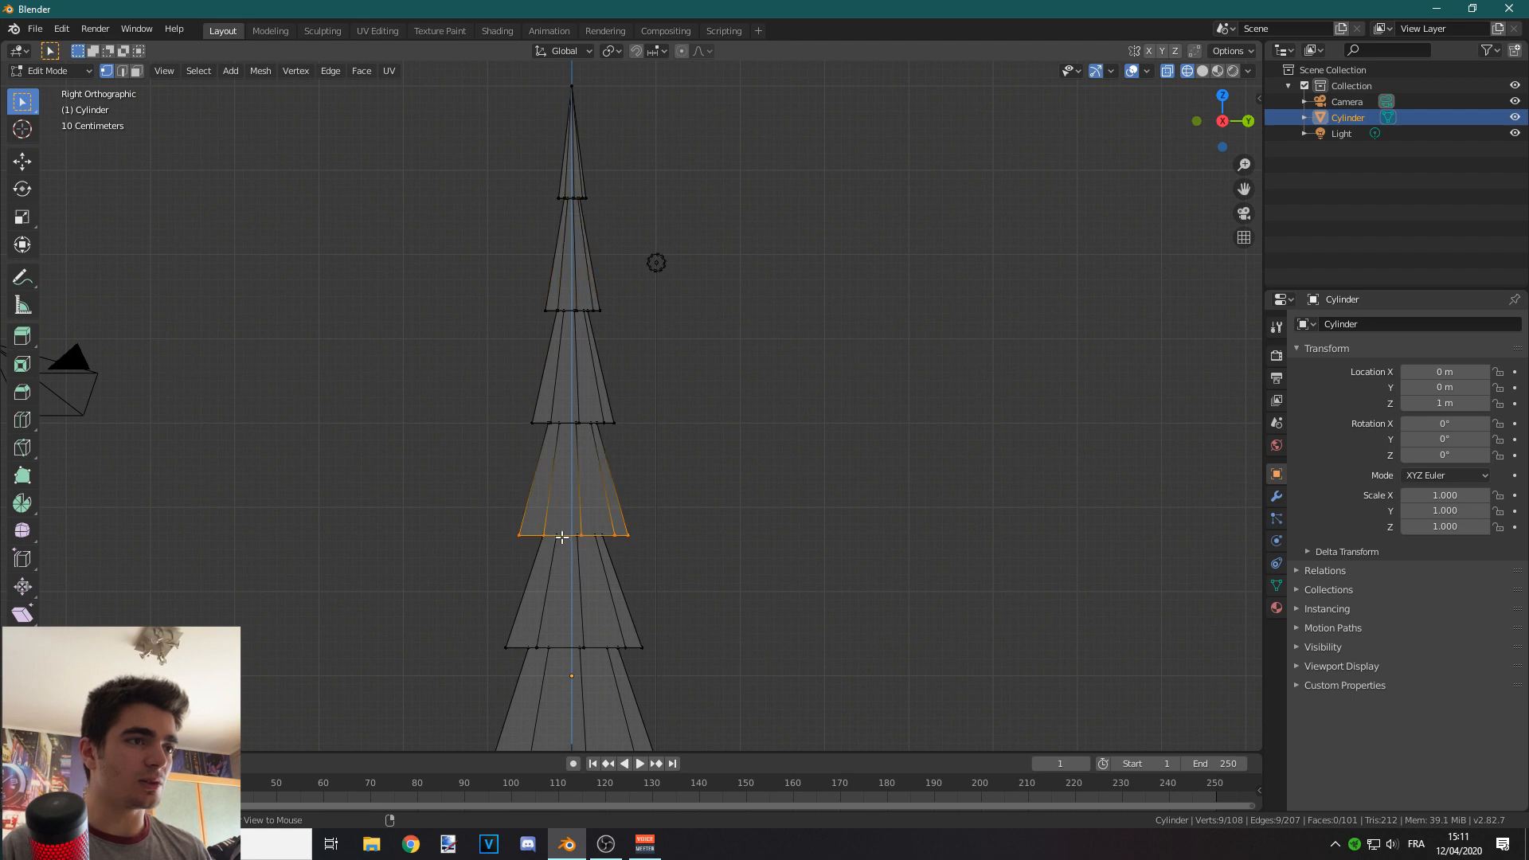
key("s")
left_click(796, 506)
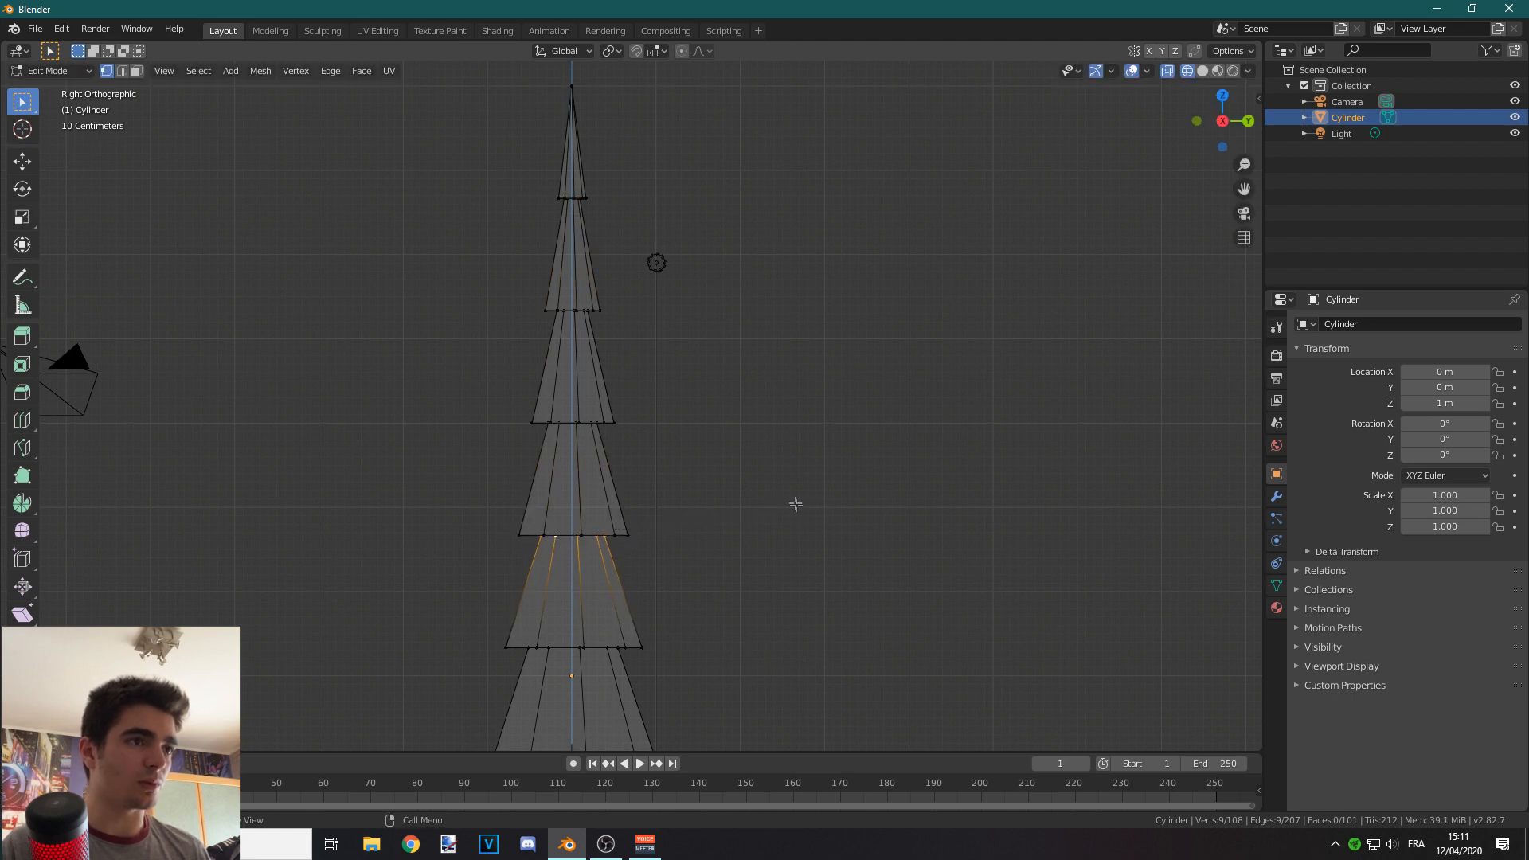
left_click(567, 422, "alt")
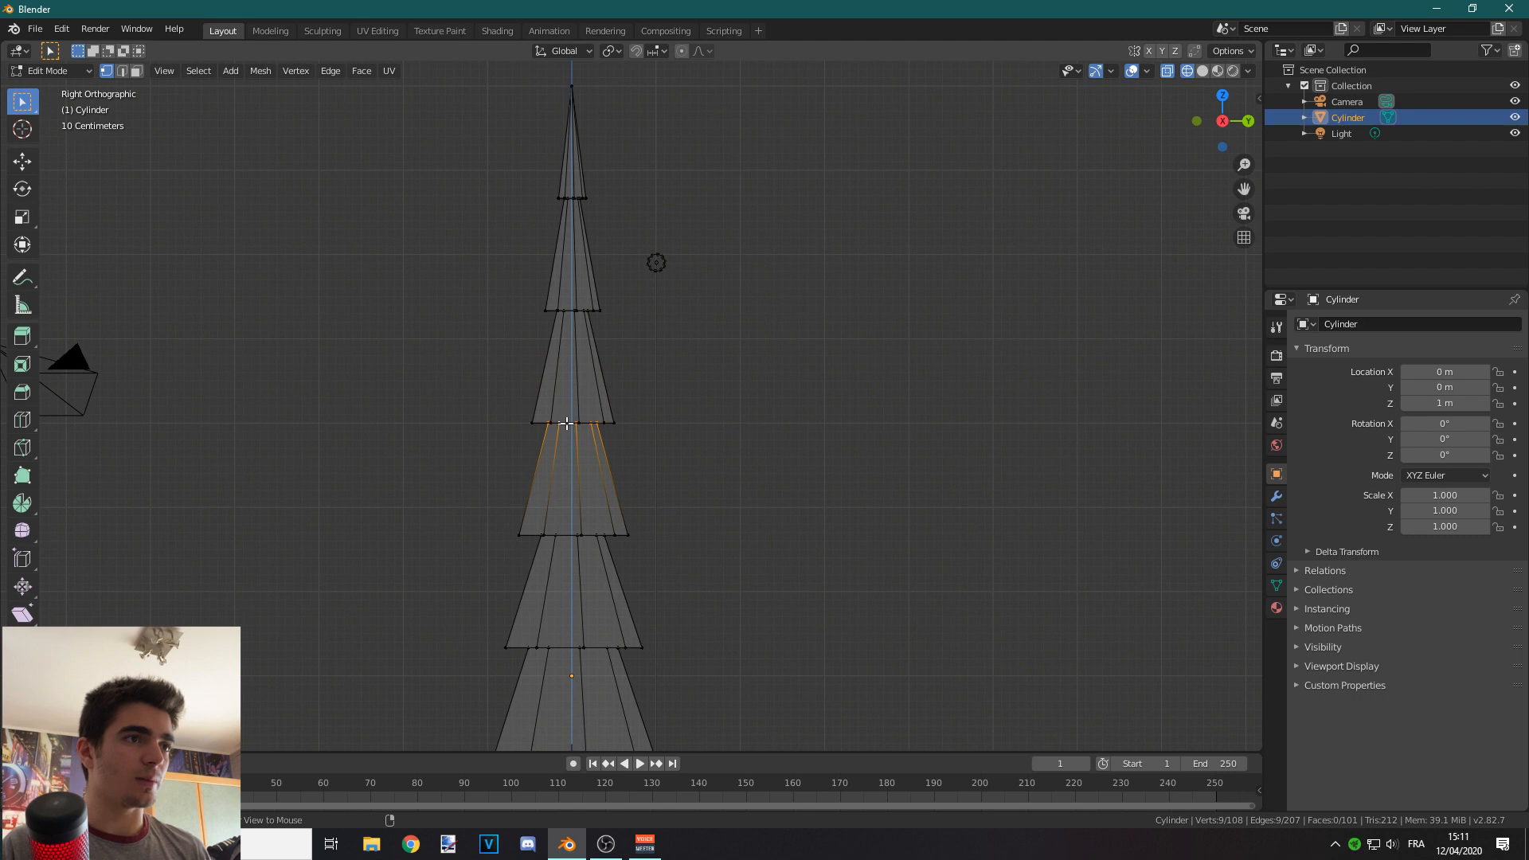
key("s")
left_click(758, 420)
left_click(568, 311, "alt")
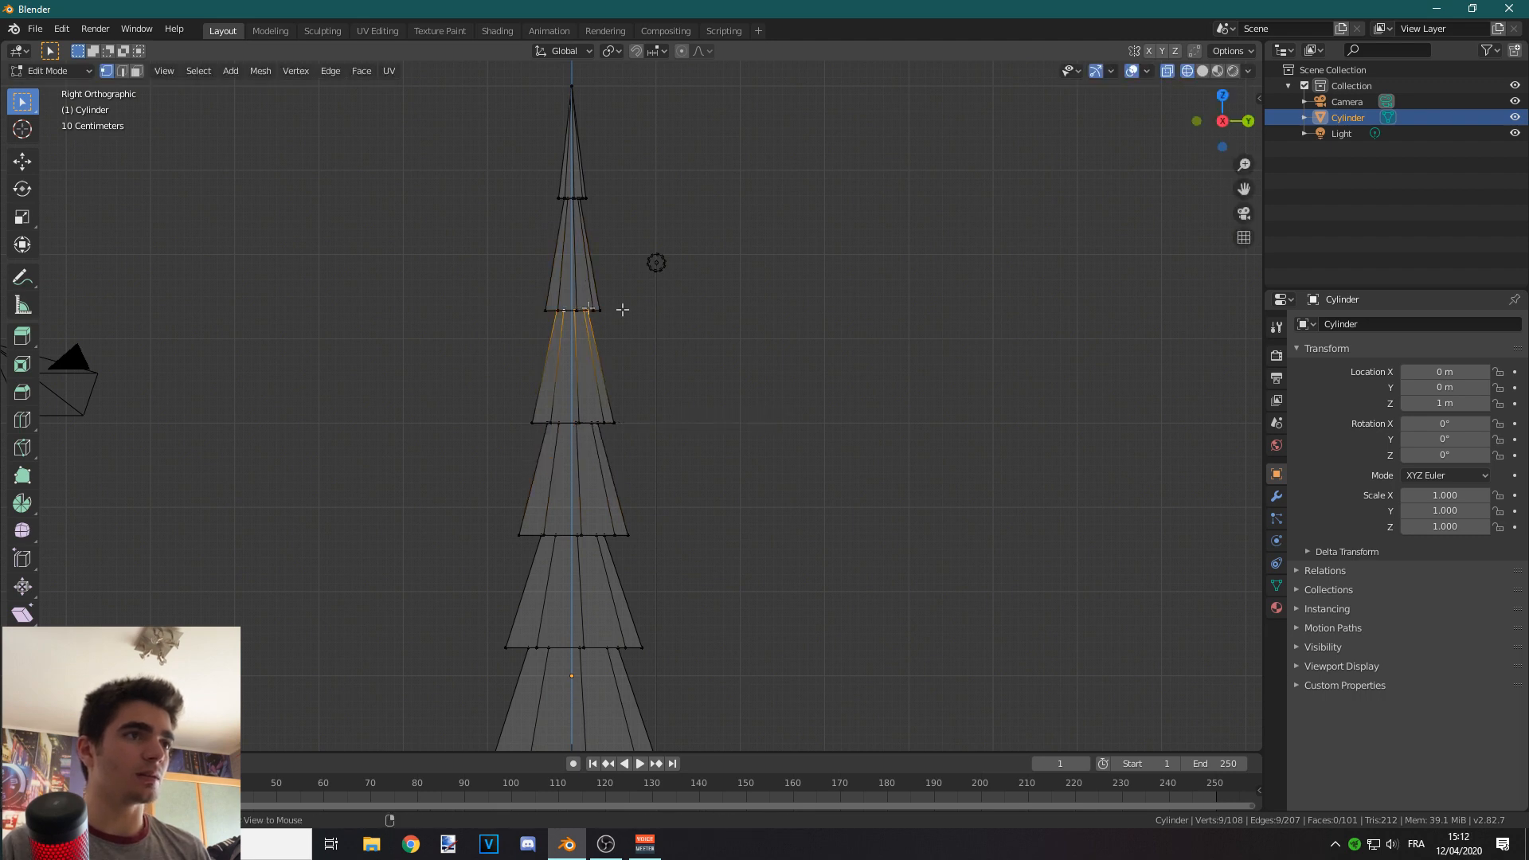
key("s")
left_click(753, 307)
scroll(745, 413, "down", 2)
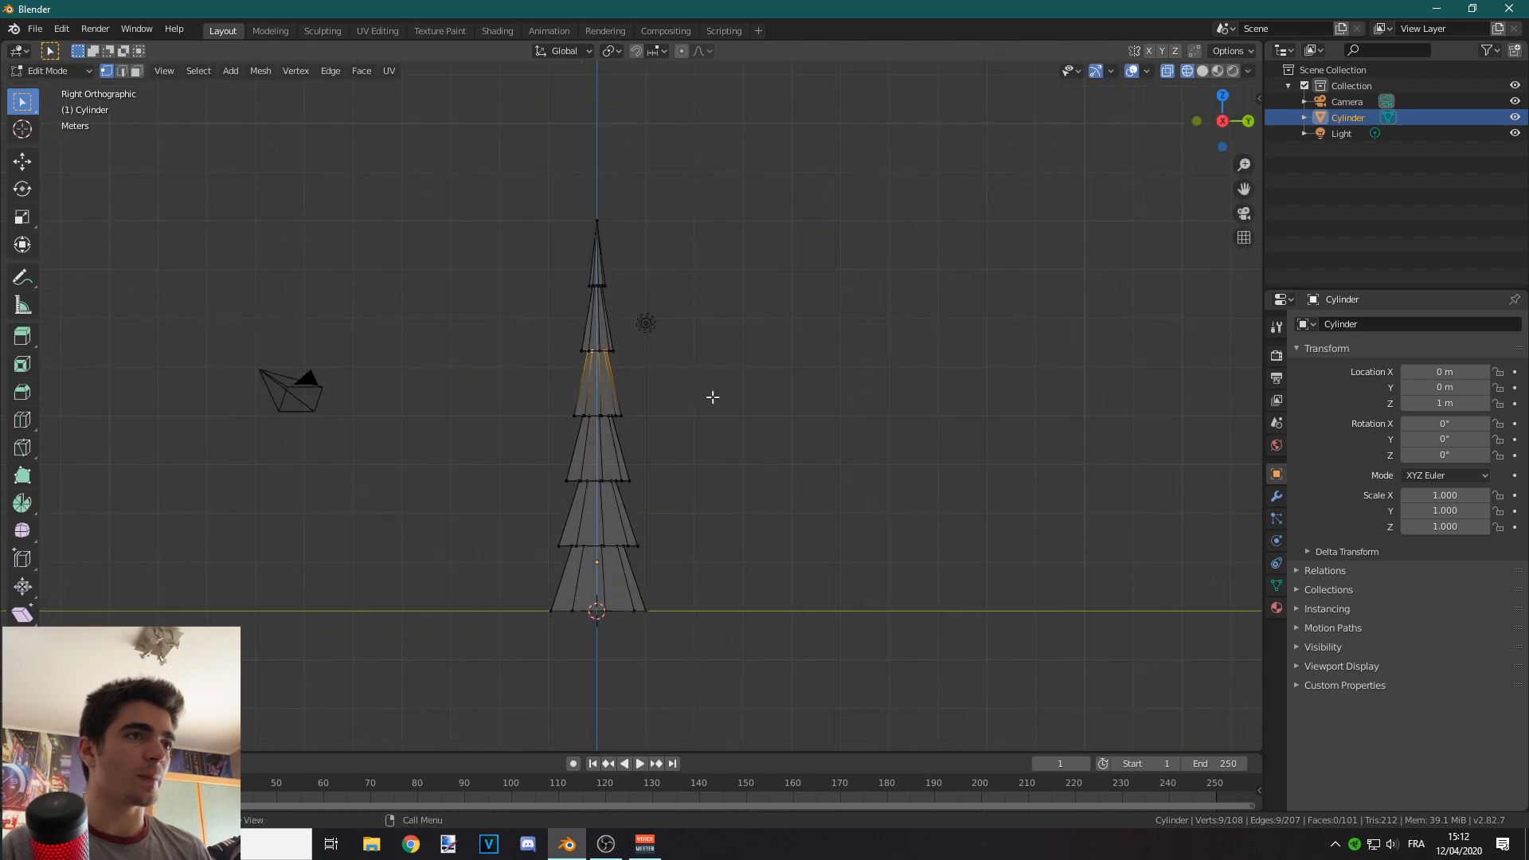
Step: Deselect everything and inspect the undersides of the tree's tiers in solid shading
key("alt+a")
scroll(647, 523, "up", 2)
mouse_move(647, 523)
middle_mouse_down("shift")
mouse_move(625, 512)
mouse_move(608, 547)
mouse_move(615, 427)
mouse_move(599, 423)
mouse_move(585, 499)
mouse_move(558, 409)
mouse_move(577, 418)
middle_mouse_up("shift")
key("z")
left_click(700, 499)
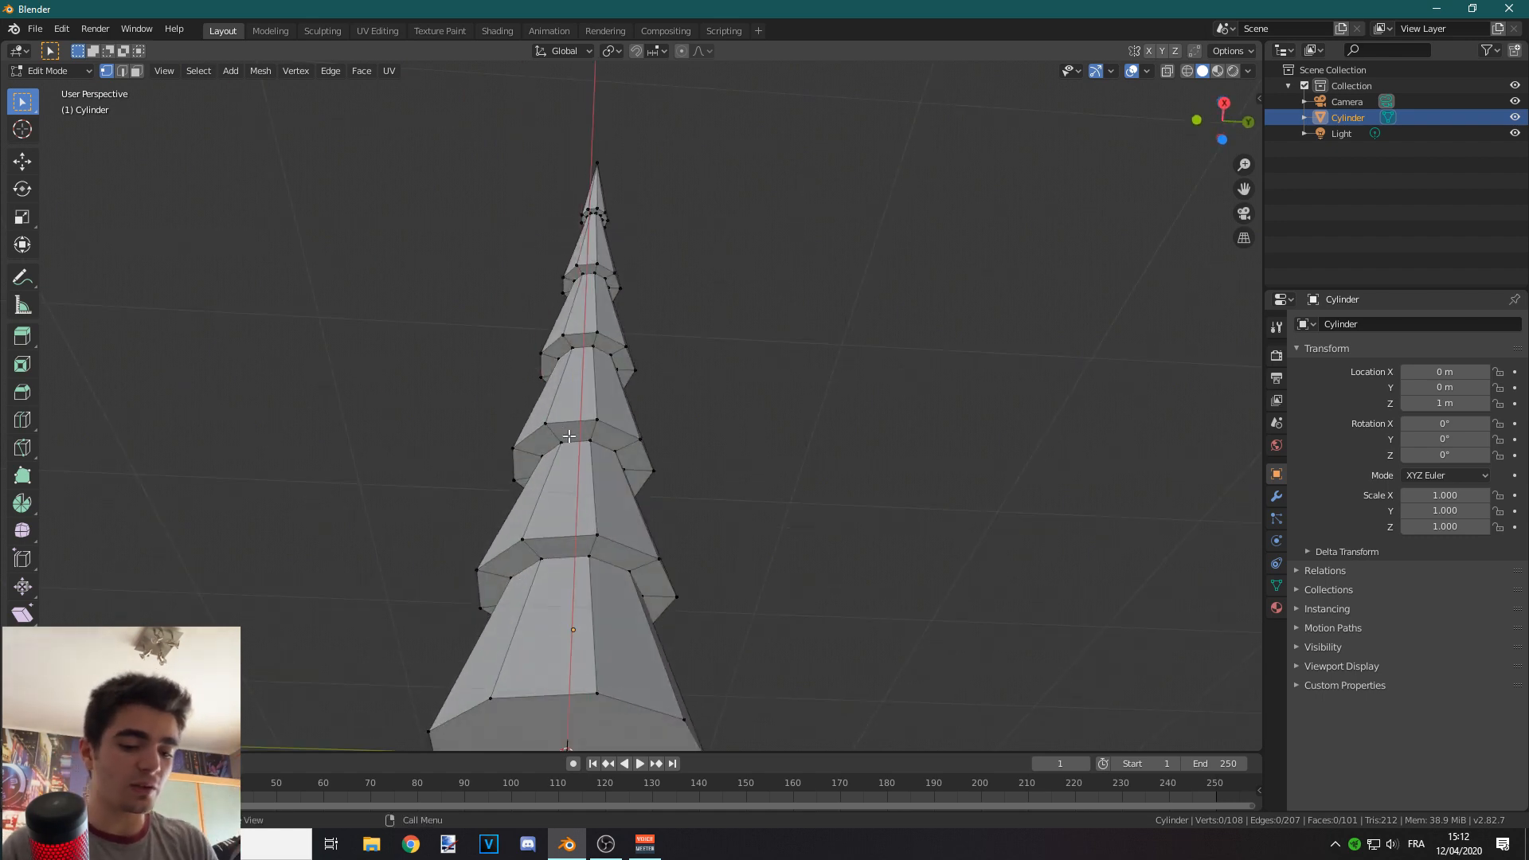
Step: Return the viewport to wireframe shading and loop-select the inner vertex rings atop the two lowest tiers
key("KP_3")
left_click(1169, 70)
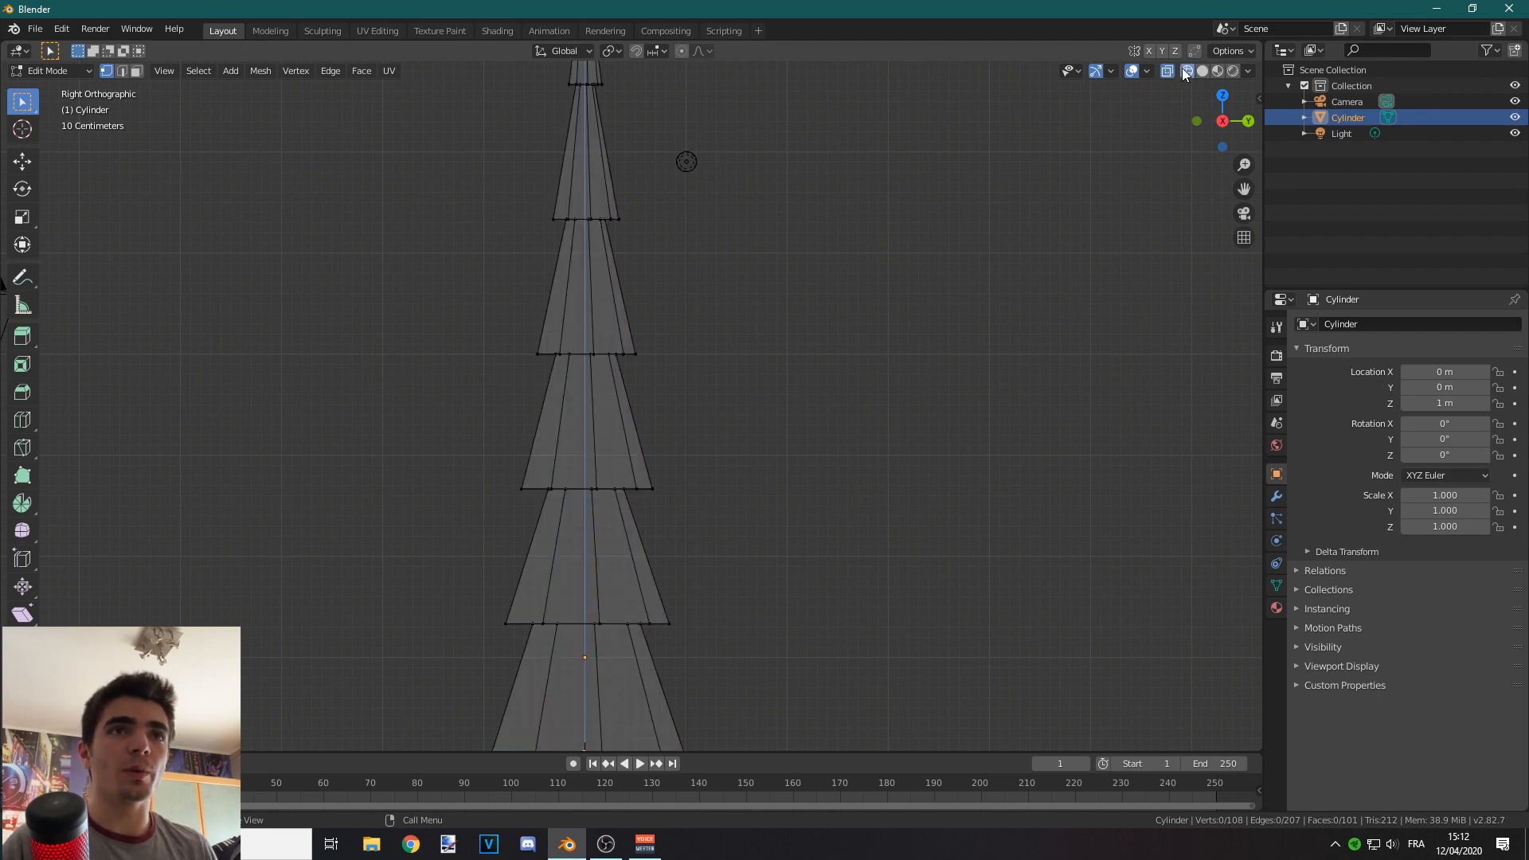
scroll(682, 541, "up", 1)
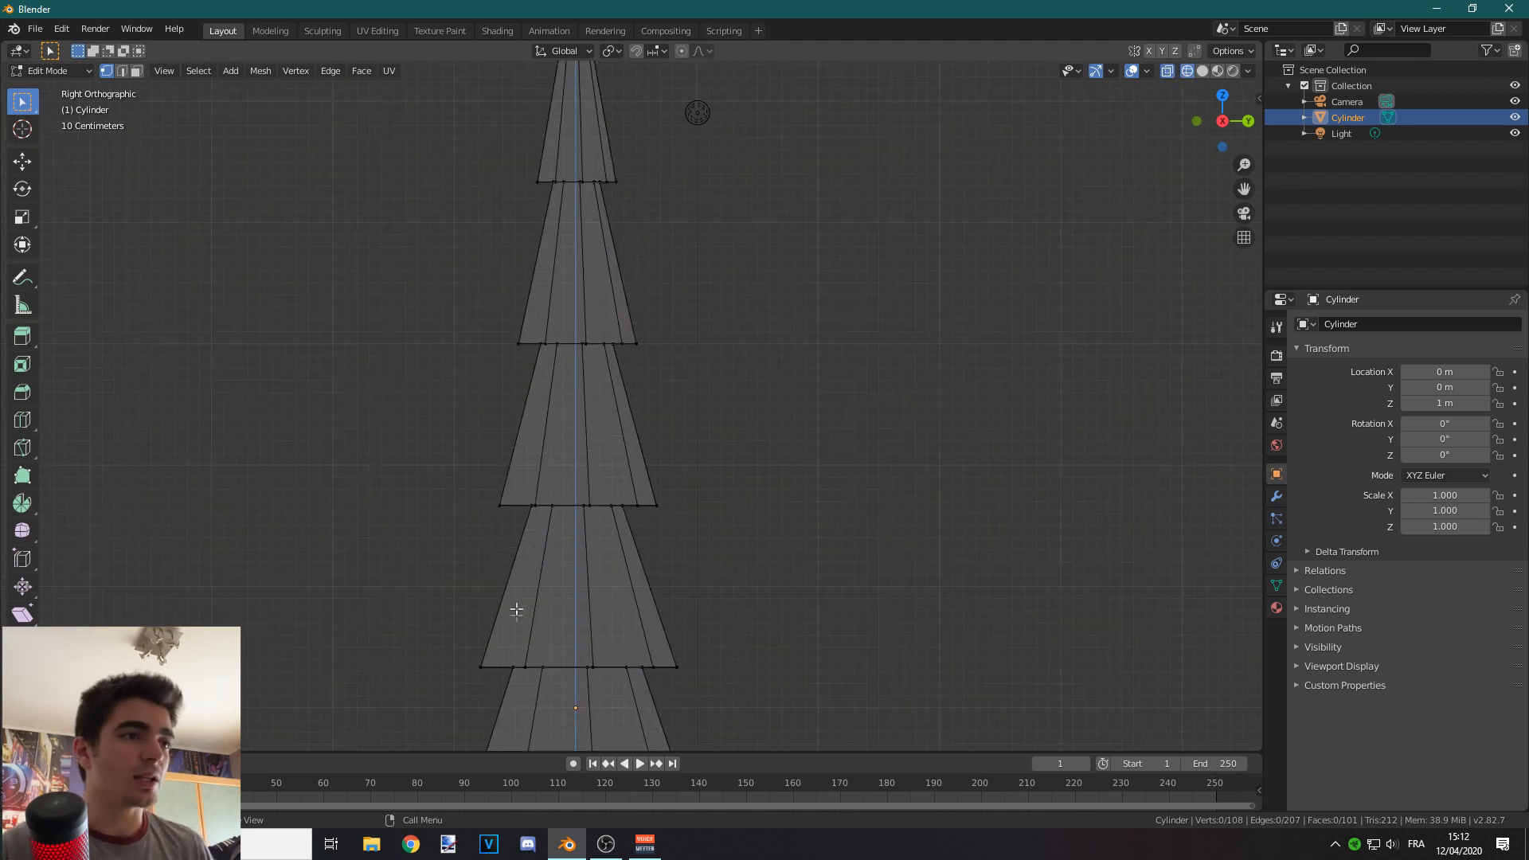
middle_click_drag(516, 611, 555, 488)
left_click(640, 543, "alt")
middle_click_drag(645, 449, 607, 507)
left_click(602, 498, "alt+shift")
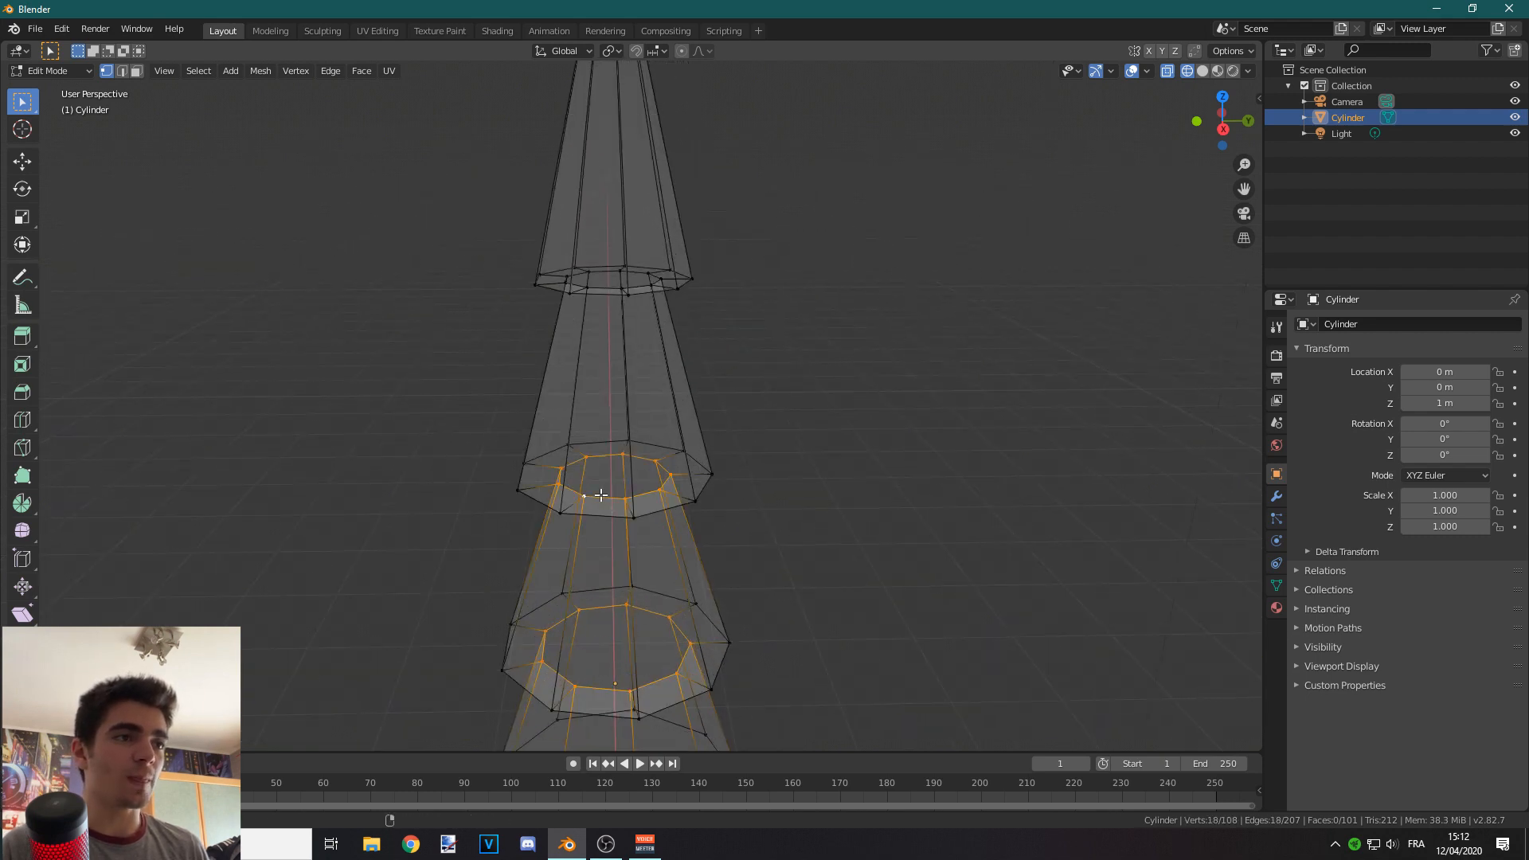
Step: Add the inner vertex rings atop the third, fourth and fifth tiers to the selection
scroll(601, 510, "down", 5)
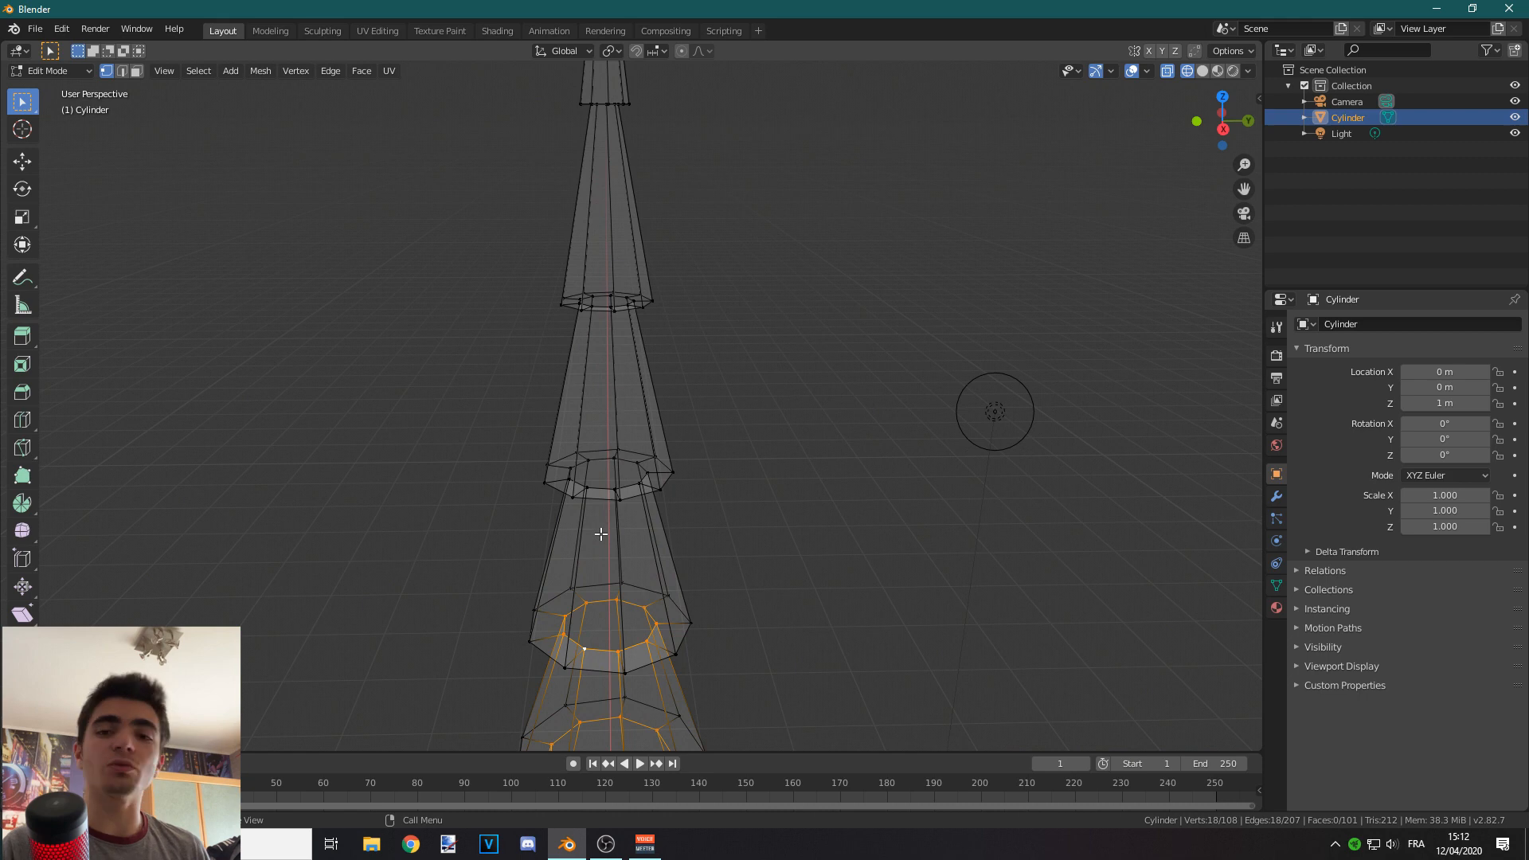
left_click(605, 487, "alt+shift")
scroll(598, 329, "down", 3)
scroll(578, 514, "up", 5)
left_click(574, 514, "alt+shift")
scroll(561, 500, "down", 4)
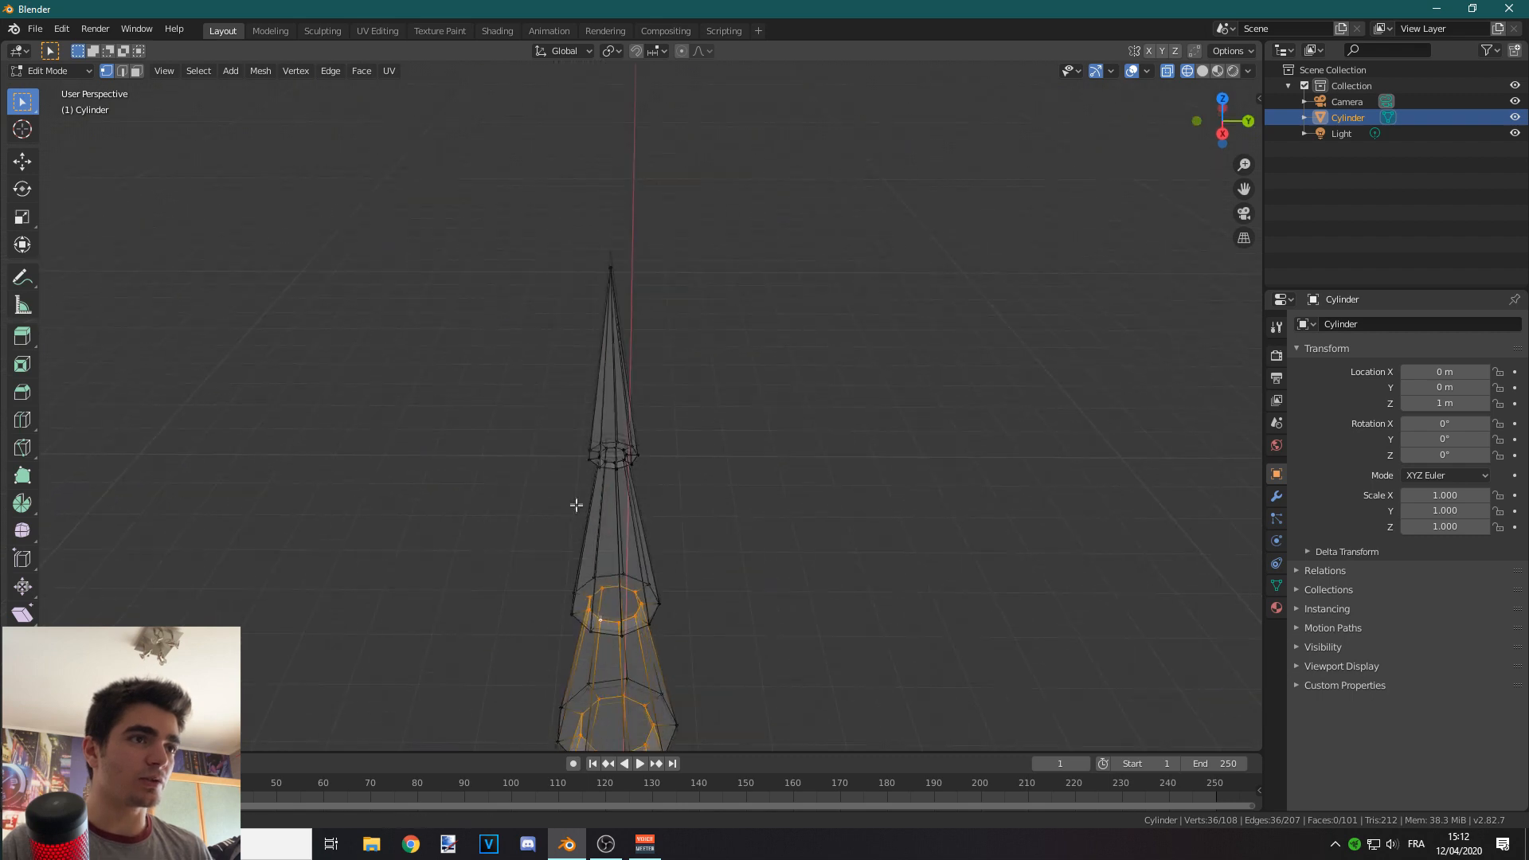
left_click(604, 476, "alt+shift")
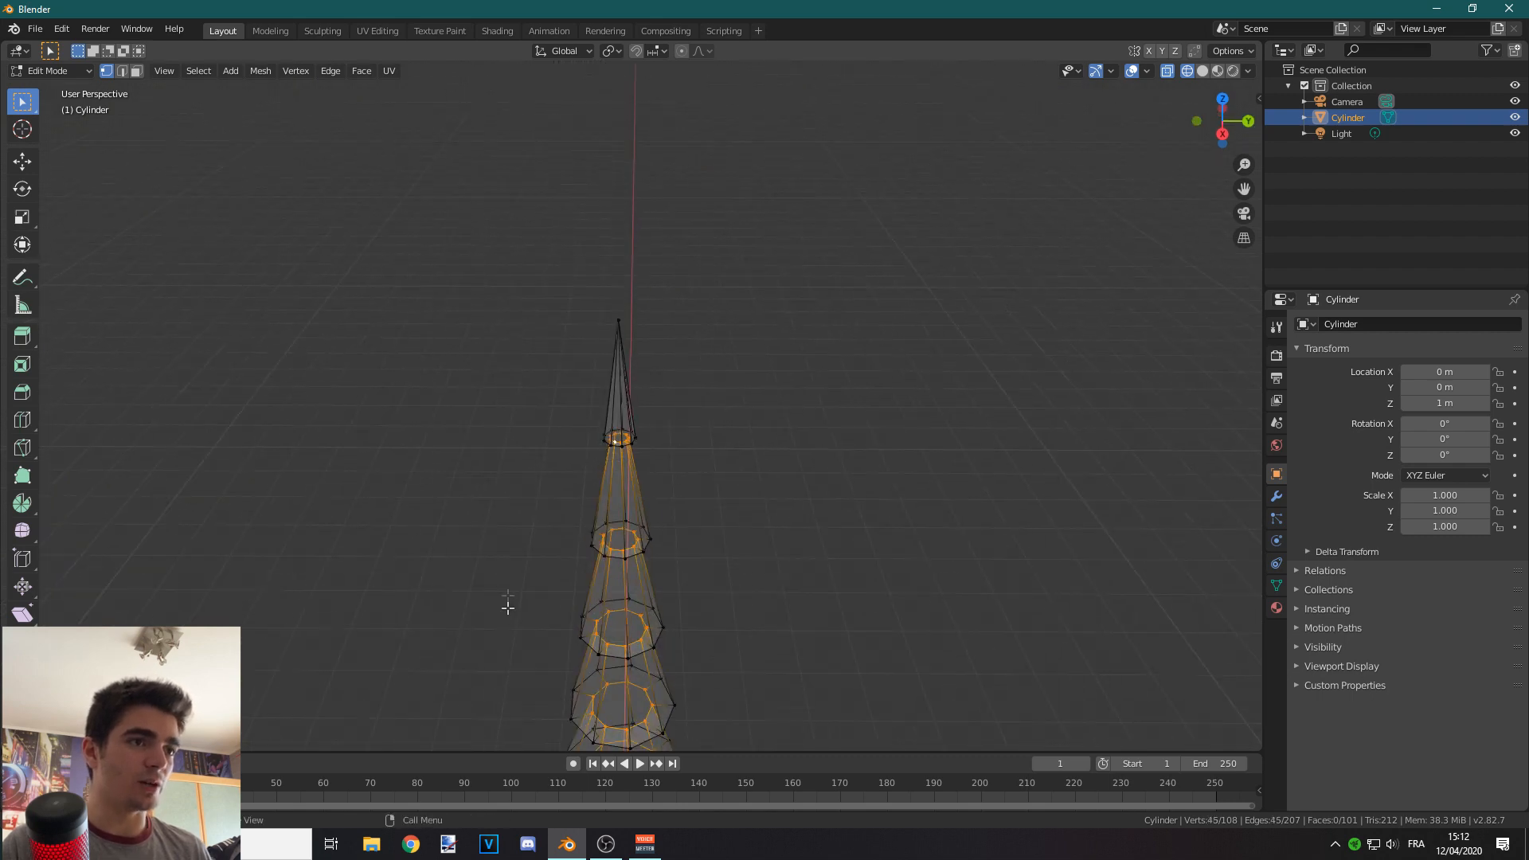
scroll(538, 373, "up", 3)
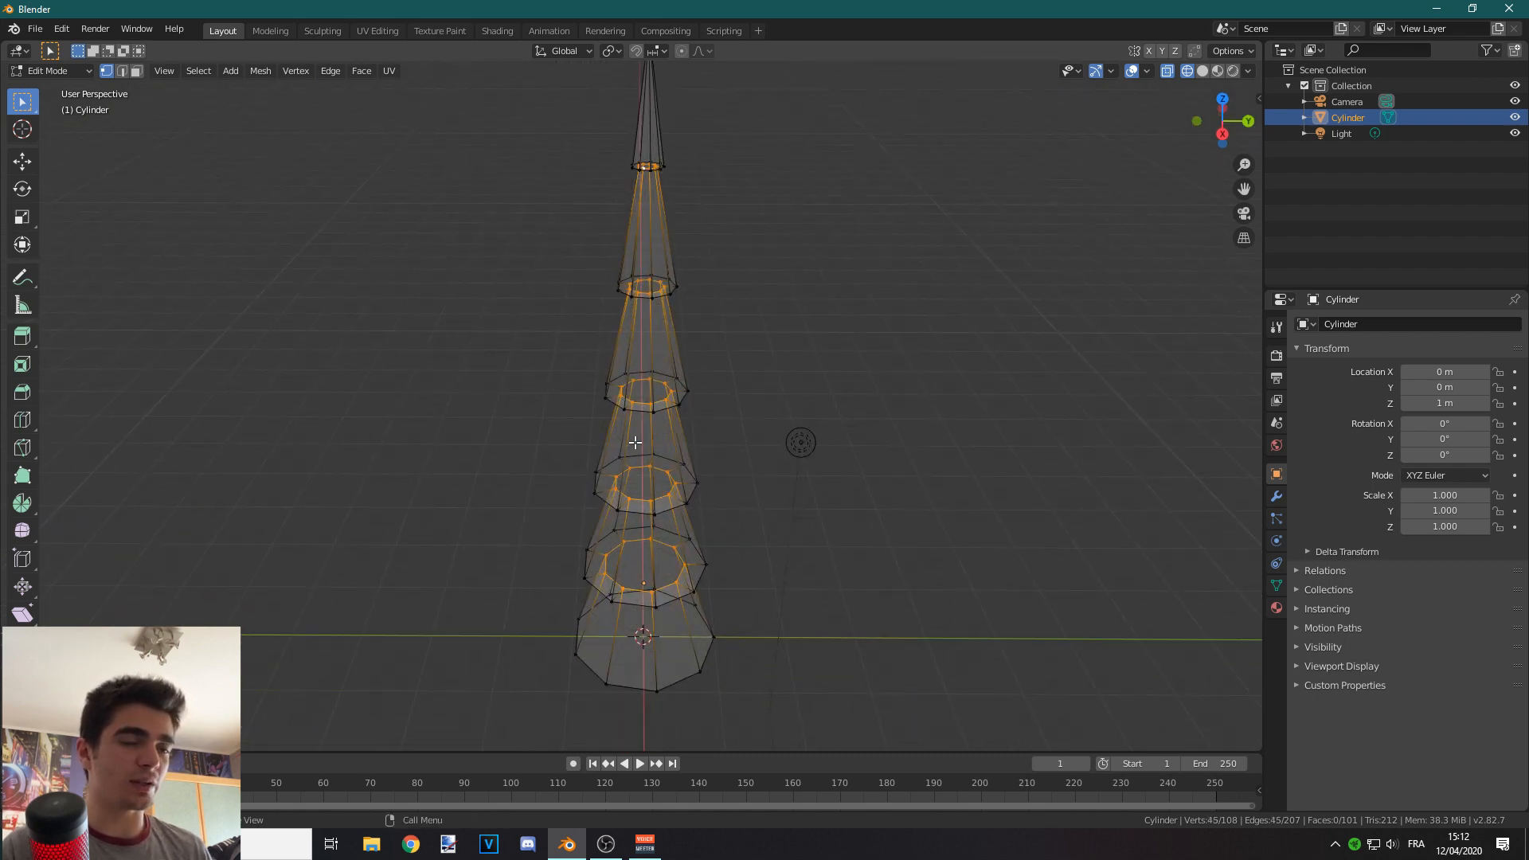
Step: In the right view, raise the five selected inner vertex rings about 0.21 m along the Z axis
key("KP_3")
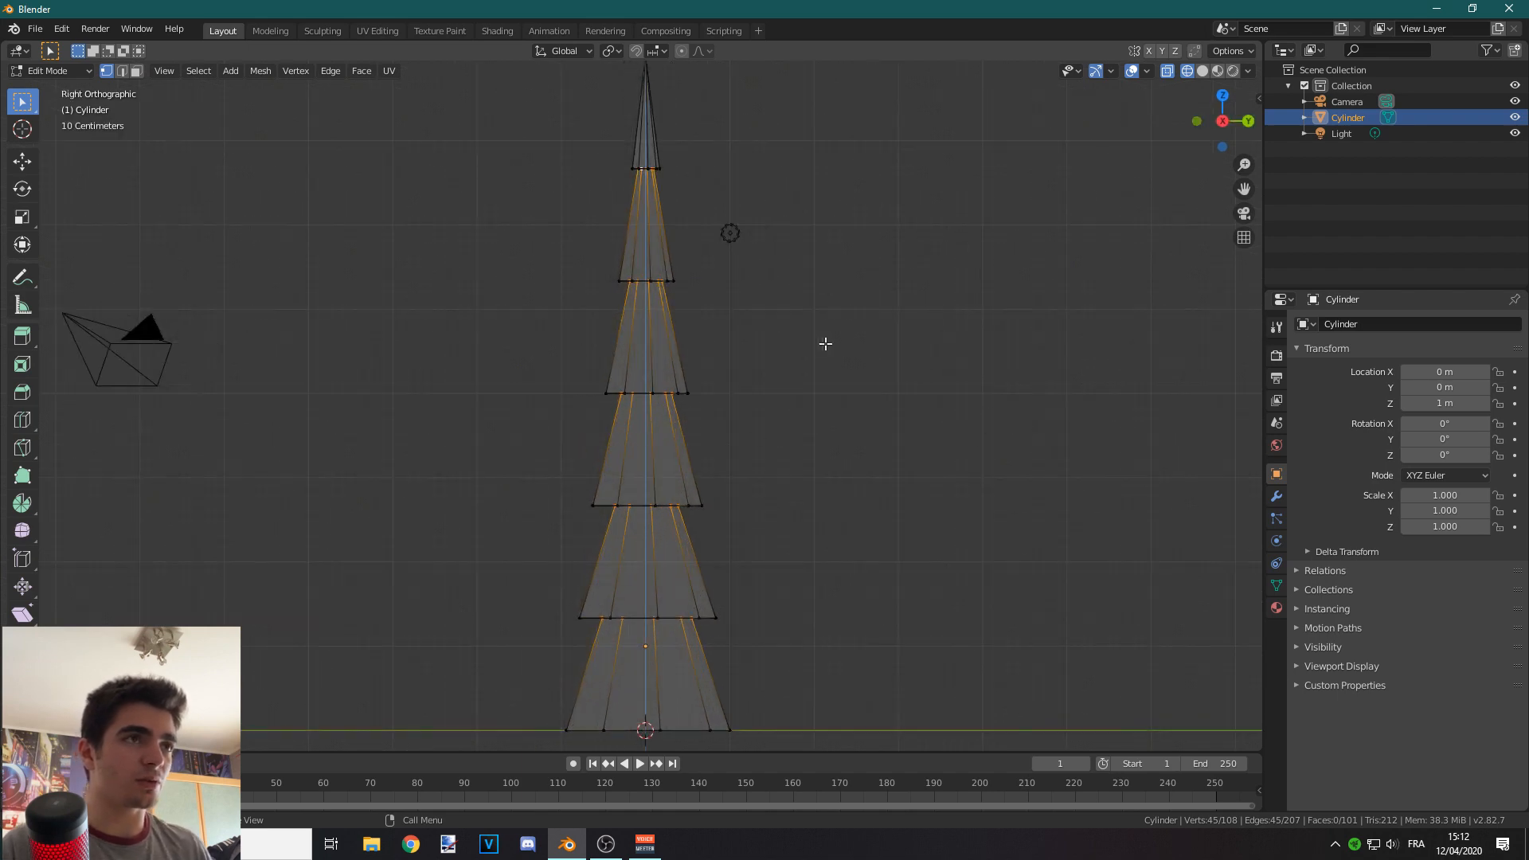
middle_click_drag(868, 345, 829, 354, "shift")
key("e")
key("z")
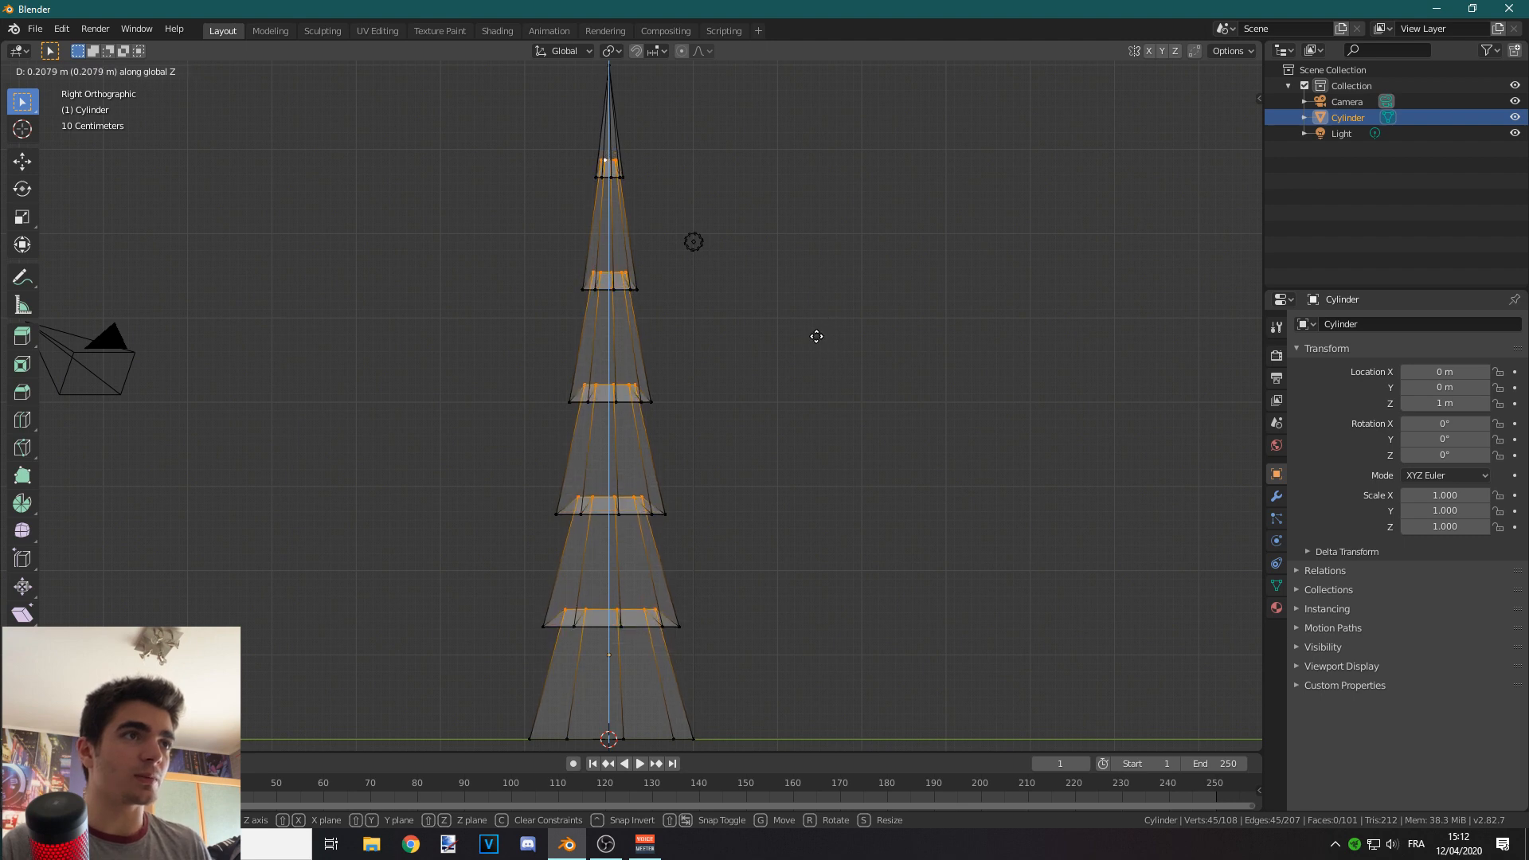
left_click(817, 334)
Step: Fine-tune the height of the five selected inner rings along Z and deselect everything
scroll(720, 319, "up", 5)
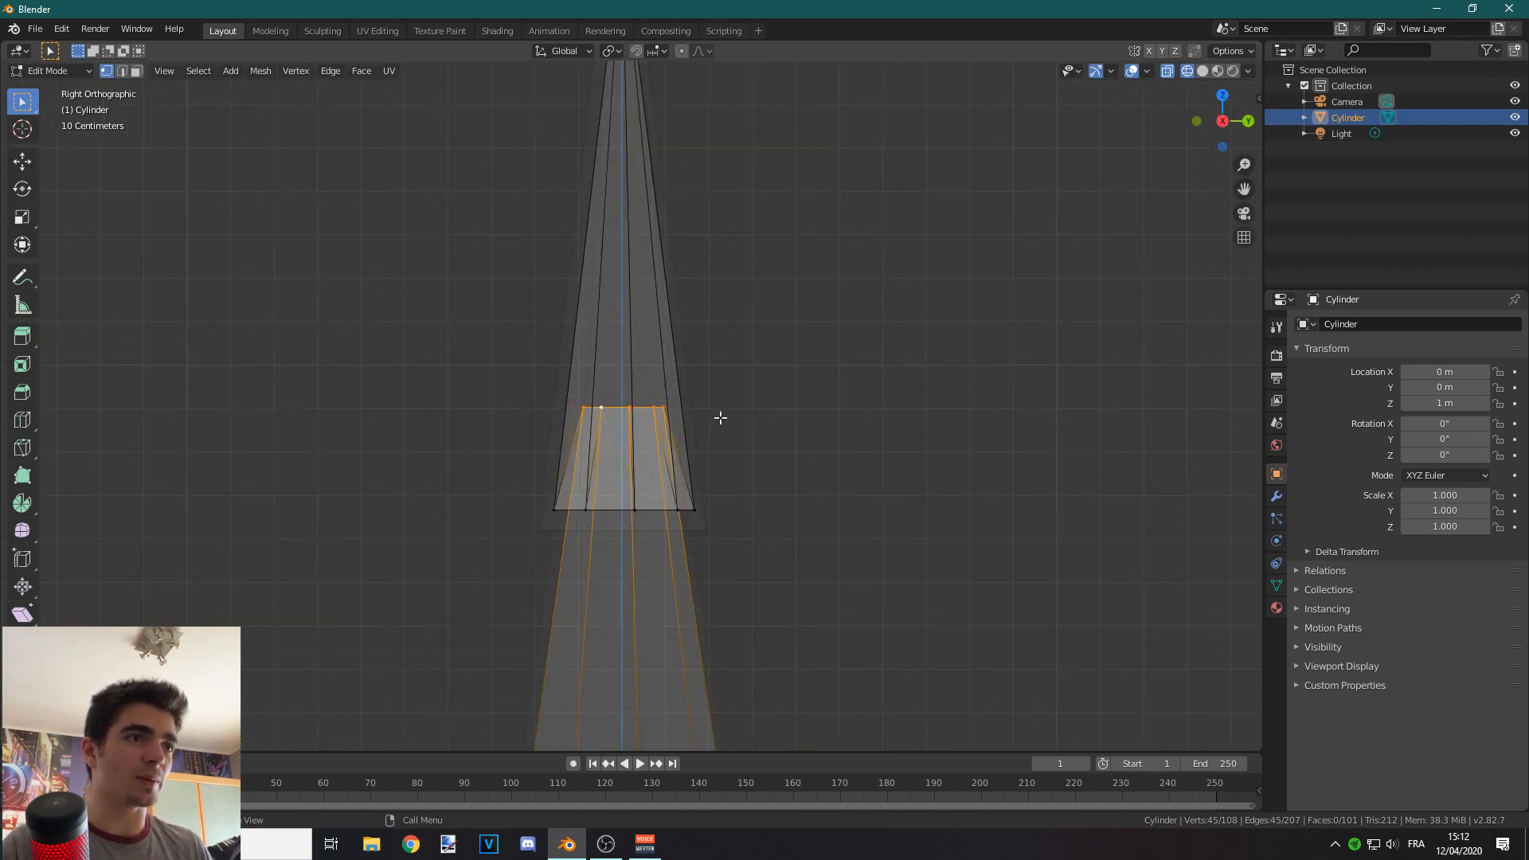
key("g")
key("z")
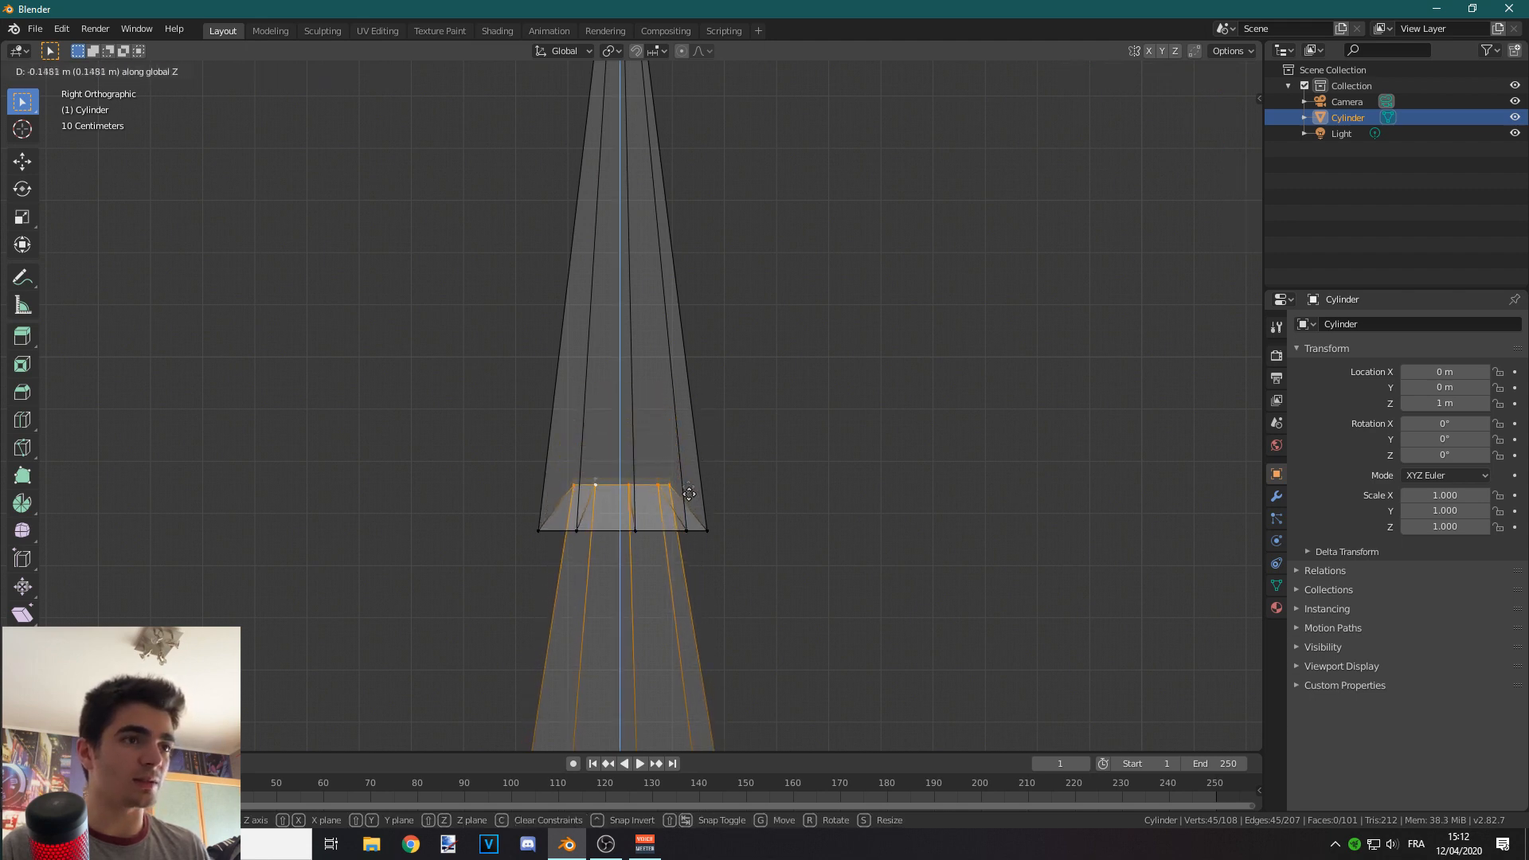
left_click(678, 433)
scroll(741, 512, "down", 6)
middle_click_drag(749, 513, 758, 358, "shift")
left_click(764, 348)
Step: Box-select the inner vertex ring atop the fourth tier from the ground and raise it along Z
middle_click_drag(618, 494, 617, 455, "shift")
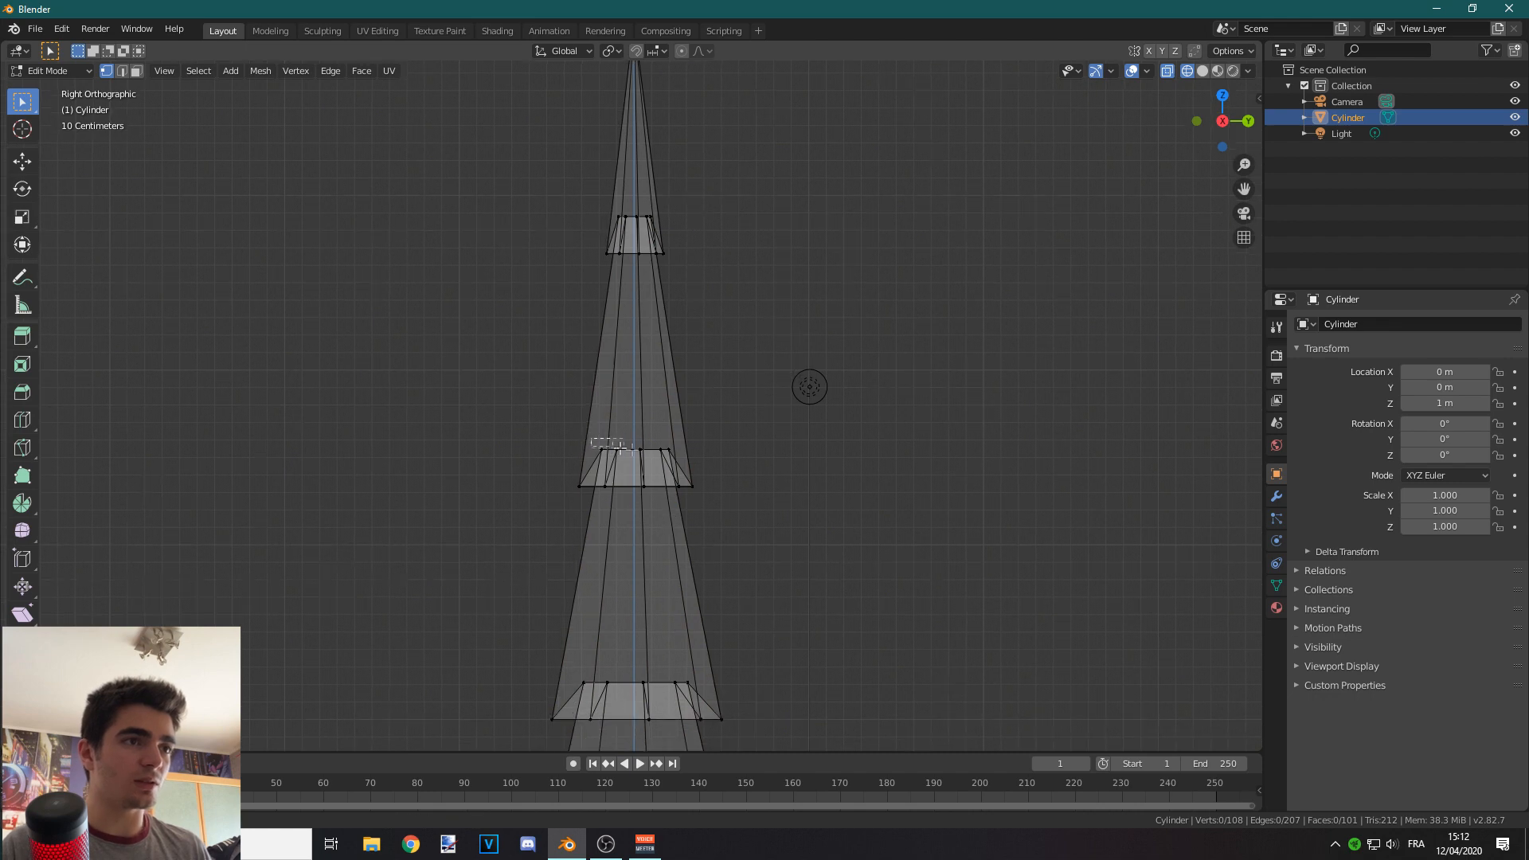
left_click_drag(674, 456, 675, 458)
scroll(778, 470, "up", 5)
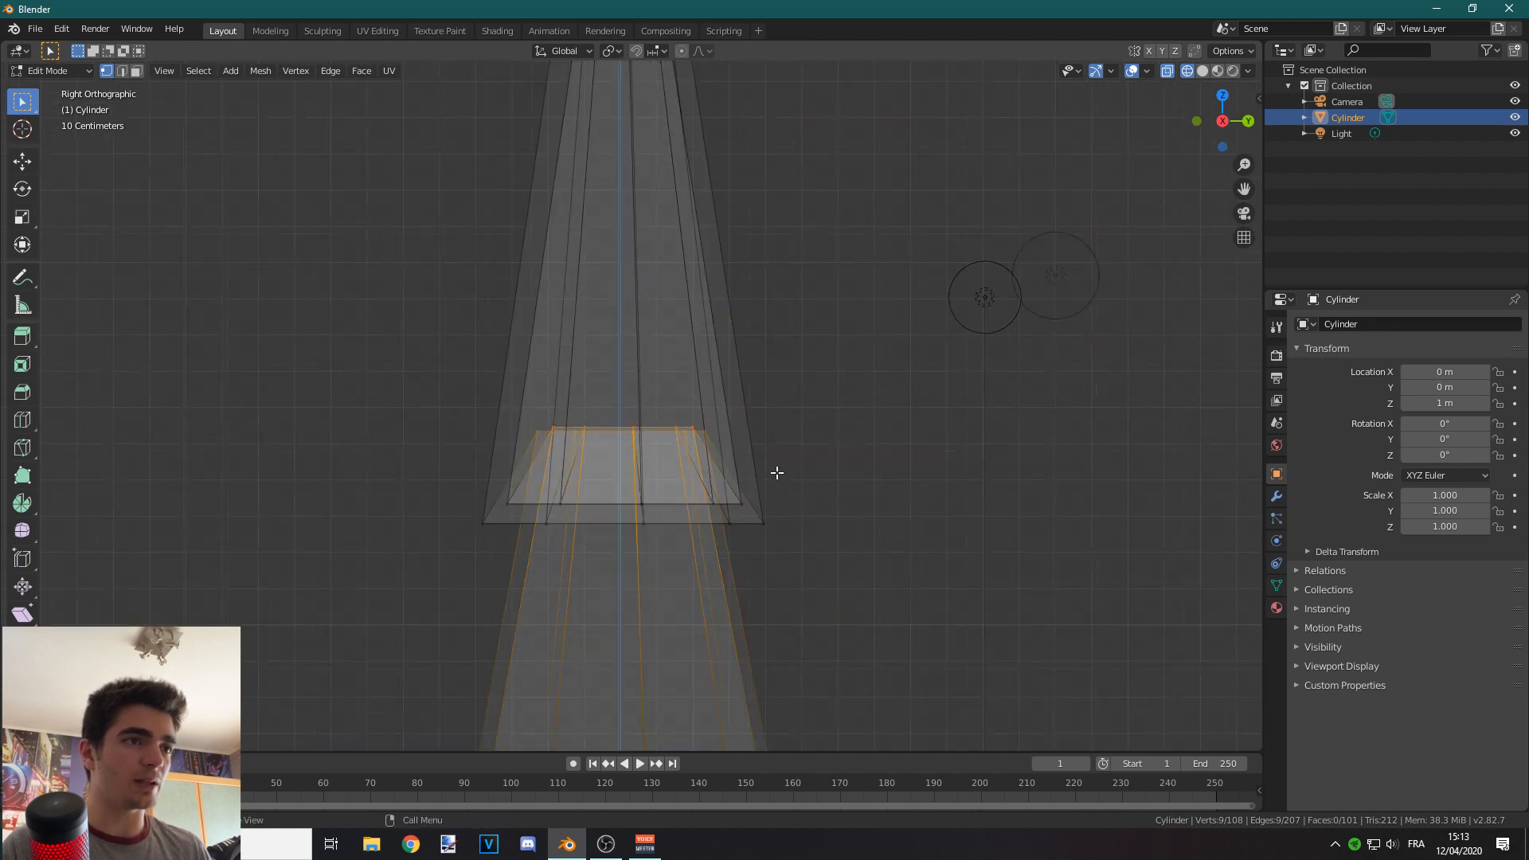
key("g")
key("z")
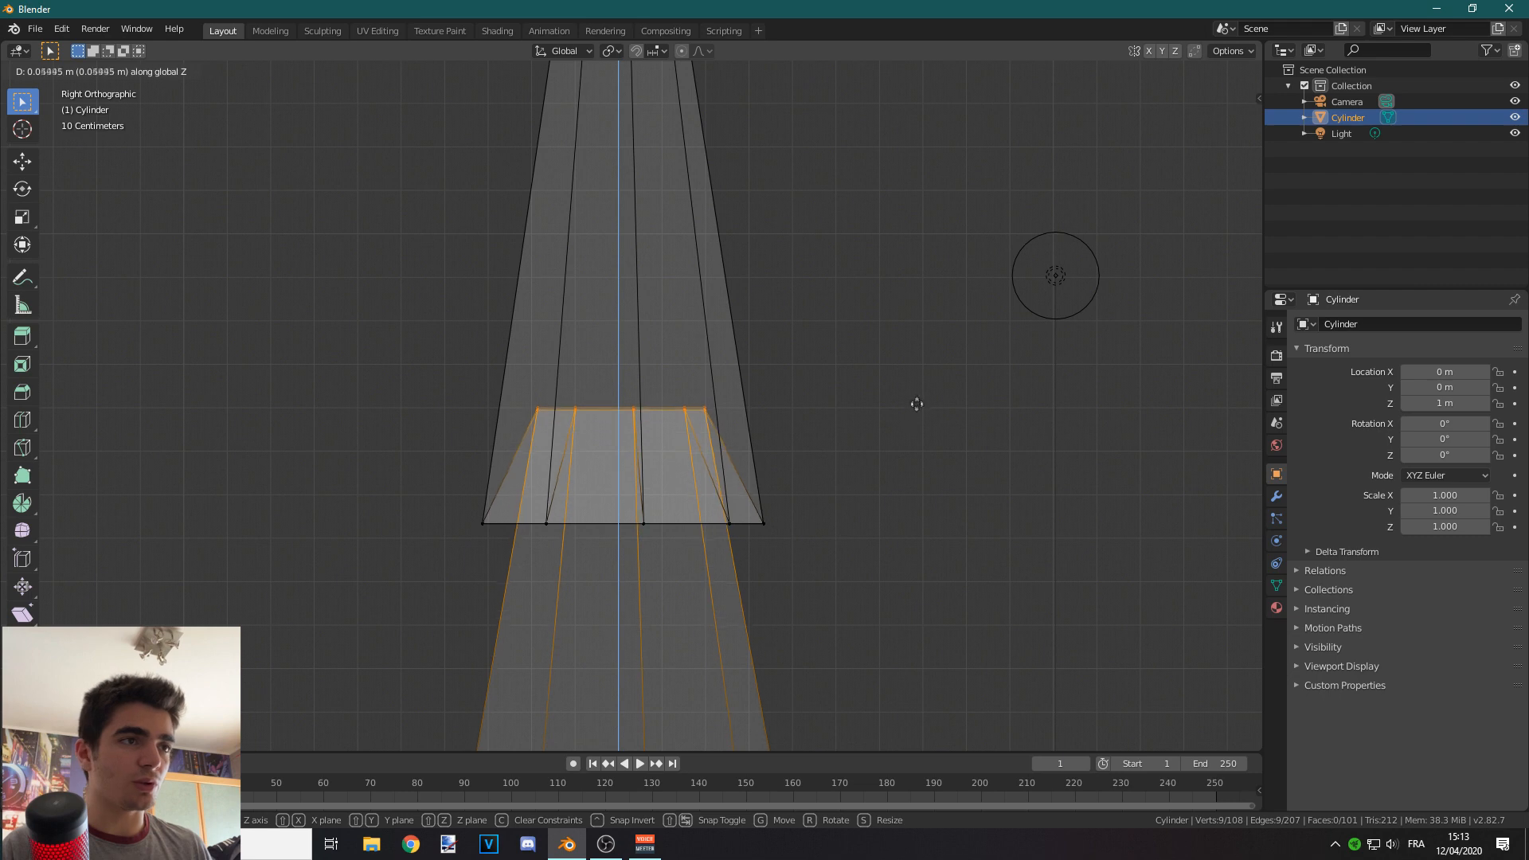
left_click(893, 366)
scroll(767, 552, "down", 4)
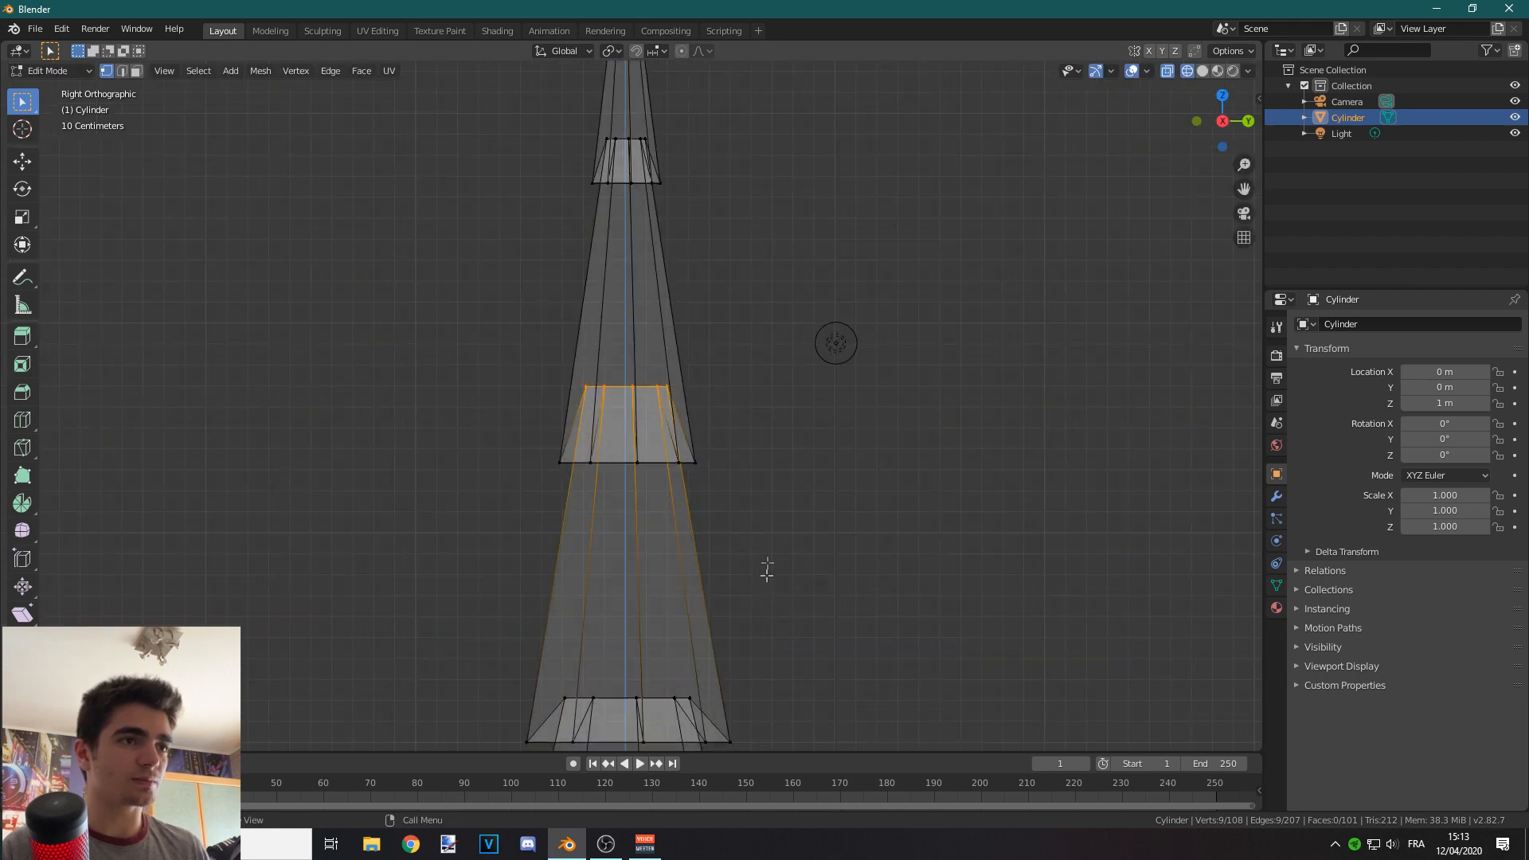
Step: Box-select the inner vertex ring atop the third tier from the ground and raise it along Z
scroll(605, 434, "up", 1)
left_click(526, 502)
left_click_drag(667, 505, 683, 495)
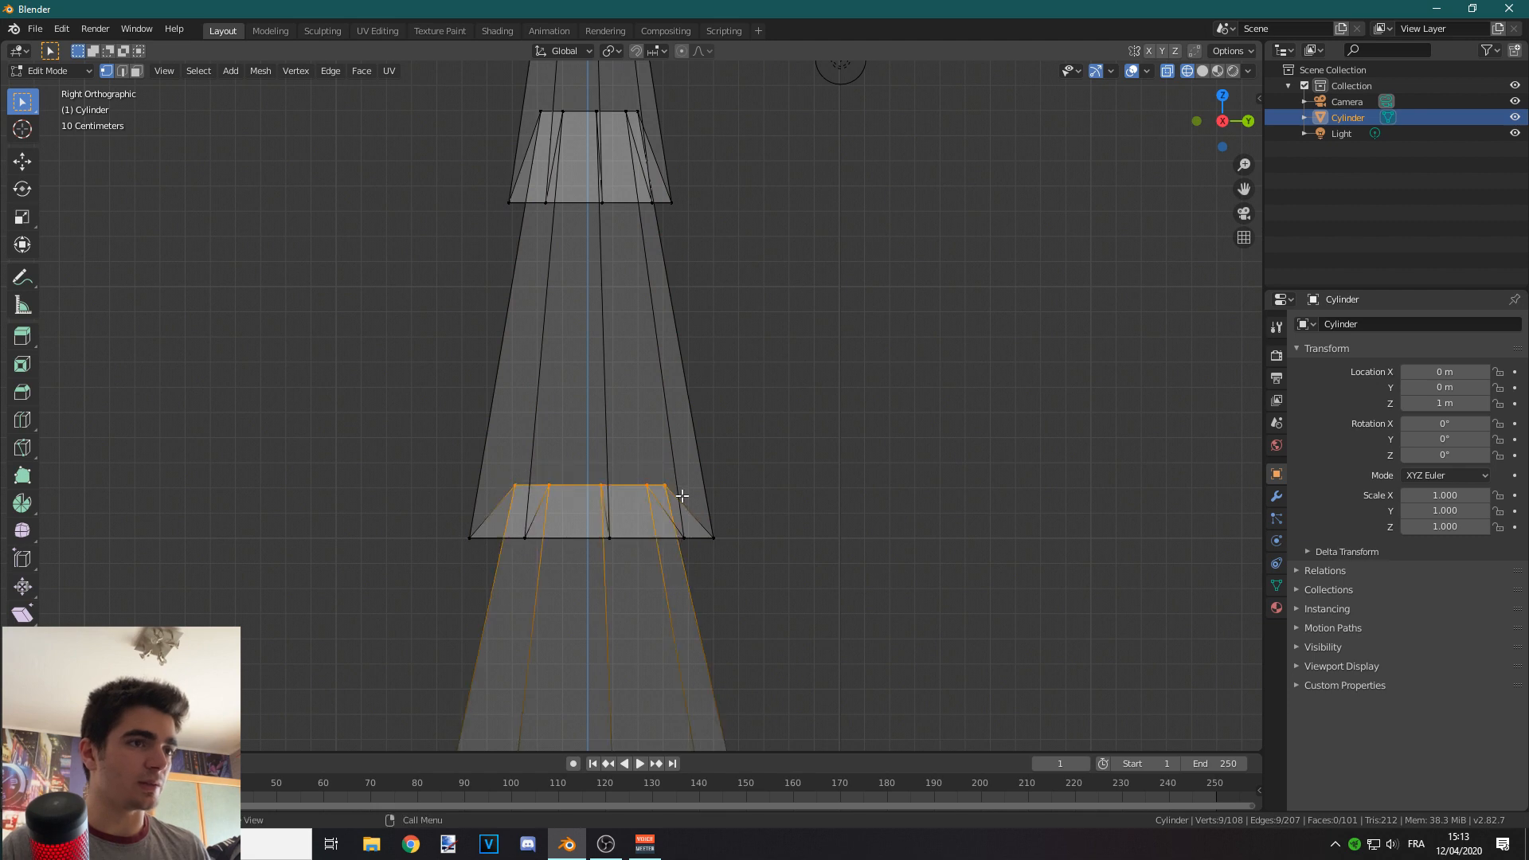
key("g")
key("z")
left_click(658, 433)
scroll(651, 609, "down", 3)
Step: Box-select the inner vertex ring atop the second tier from the ground and raise it about 0.27 m along Z
scroll(510, 478, "up", 2)
left_click(500, 467)
left_click_drag(648, 510, 649, 493)
key("g")
key("z")
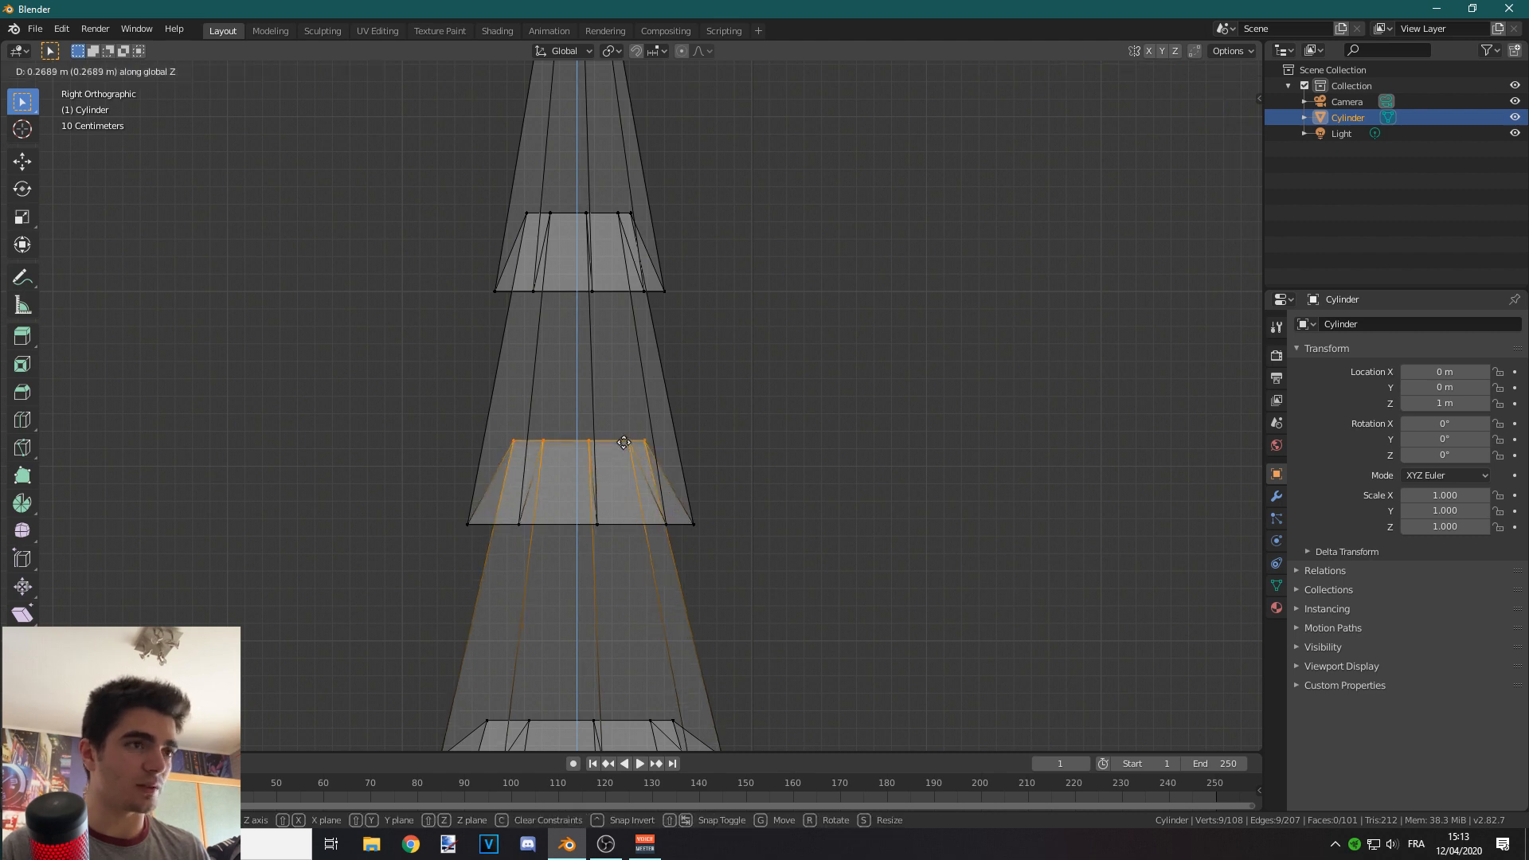
left_click(613, 442)
Step: Box-select the inner vertex ring atop the lowest tier and raise it along Z
middle_click_drag(581, 597, 600, 309, "shift")
scroll(601, 309, "up", 1)
left_click(525, 448)
left_click_drag(743, 471, 743, 472)
key("g")
key("z")
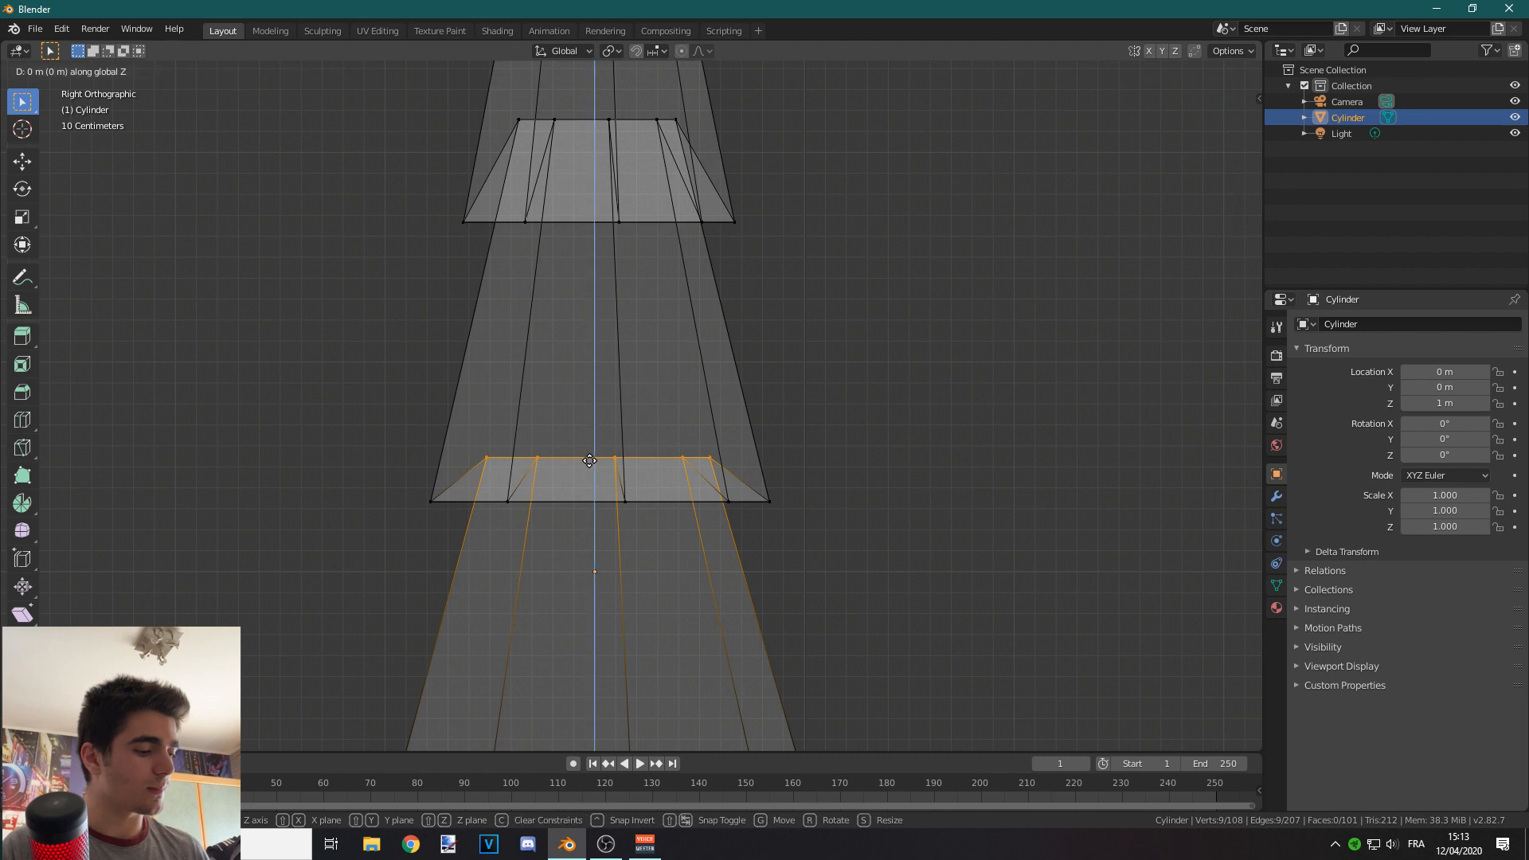
left_click(574, 405)
Step: Switch the viewport to solid shading and inspect the overlapping tiers from the side and front
scroll(699, 485, "down", 6)
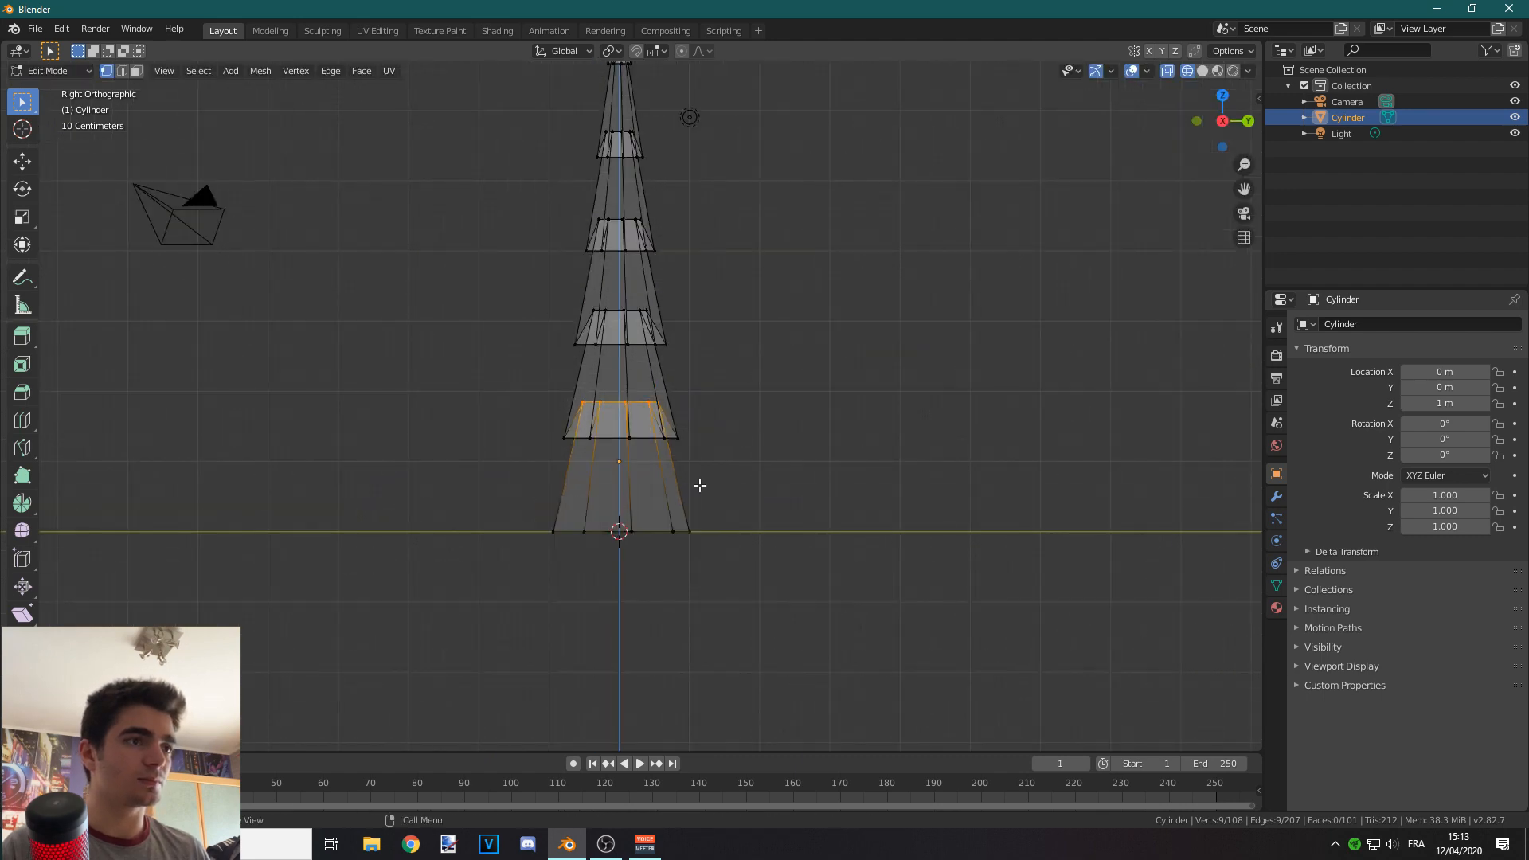
scroll(780, 358, "down", 2)
middle_click_drag(756, 363, 719, 491, "shift")
key("z")
left_click(816, 489)
scroll(737, 553, "up", 2)
middle_click_drag(675, 560, 688, 474, "shift")
scroll(685, 478, "up", 3)
scroll(476, 497, "down", 2)
middle_click_drag(542, 231, 642, 512, "shift")
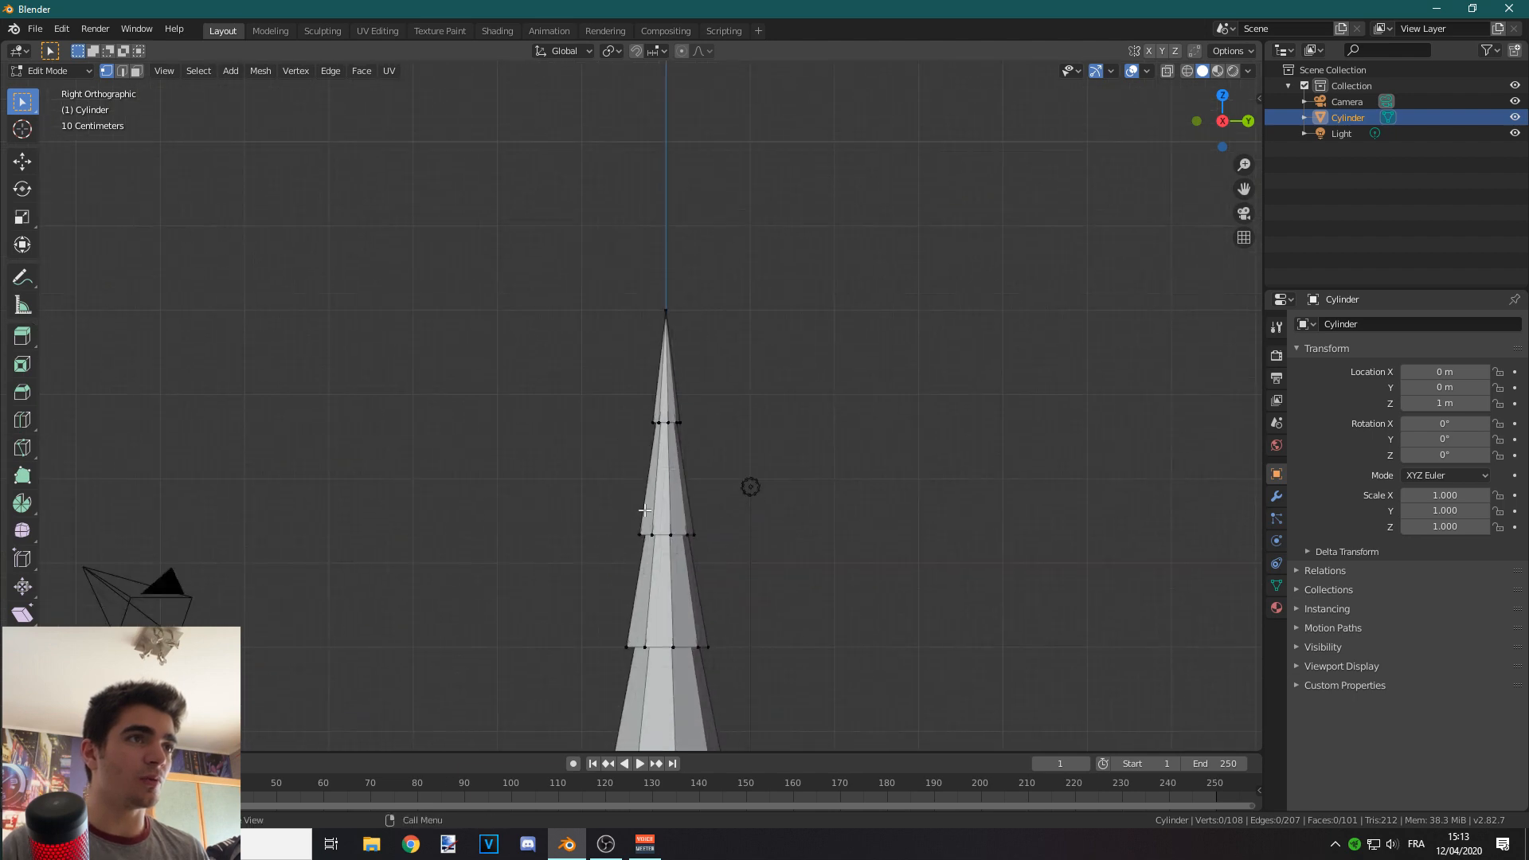
scroll(701, 490, "up", 8)
scroll(839, 430, "up", 1)
scroll(709, 649, "down", 5)
middle_click_drag(692, 631, 669, 327, "shift")
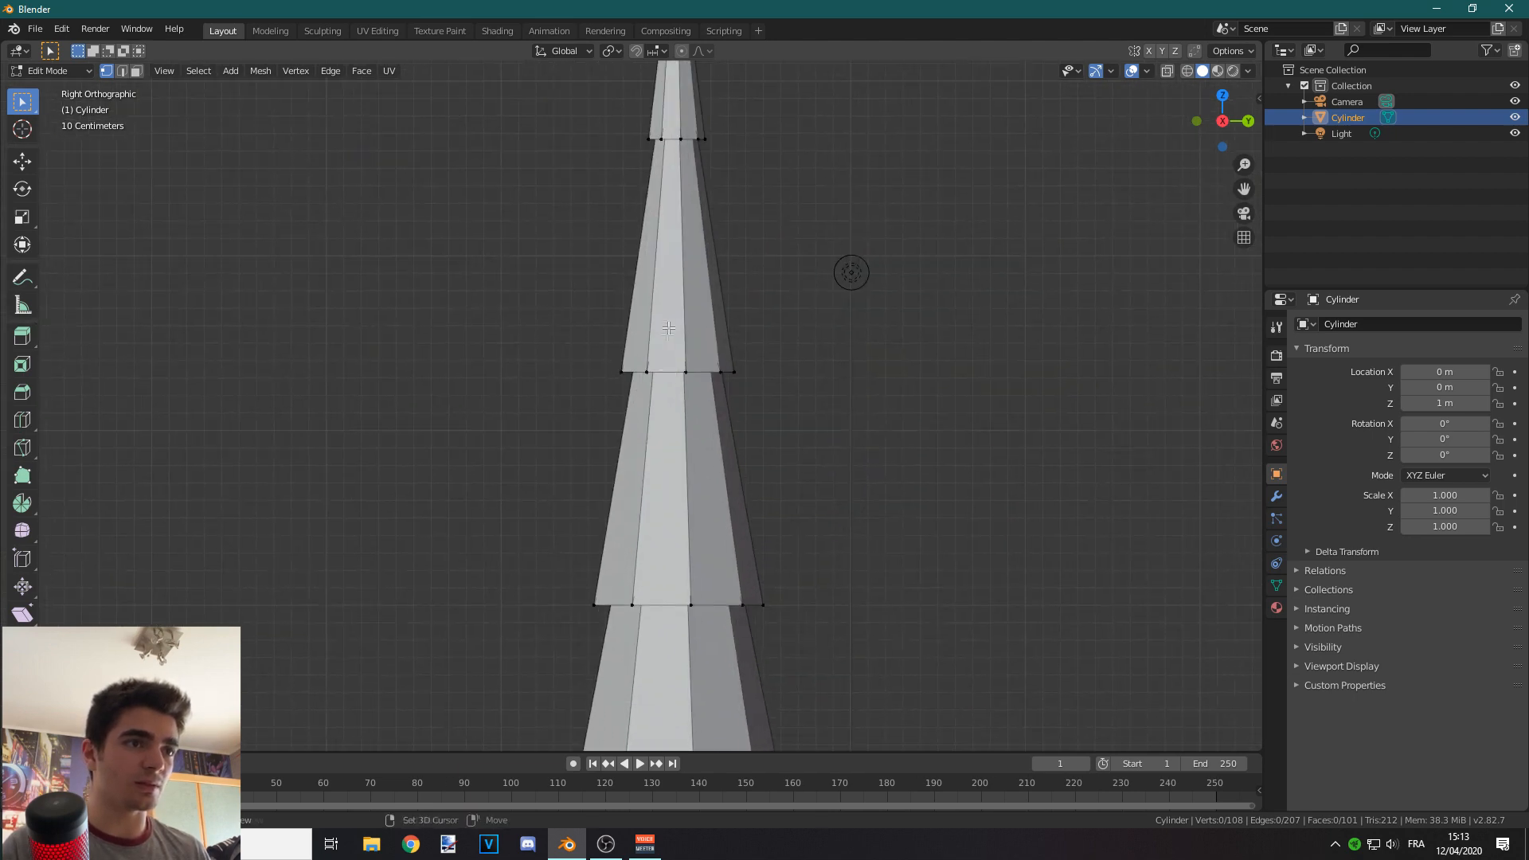
scroll(666, 374, "up", 5)
scroll(666, 377, "down", 5)
mouse_move(654, 637)
middle_mouse_down()
mouse_move(625, 494)
mouse_move(668, 541)
mouse_move(751, 566)
mouse_move(572, 445)
mouse_move(571, 567)
mouse_move(635, 628)
middle_mouse_up()
scroll(625, 495, "down", 4)
key("KP_1")
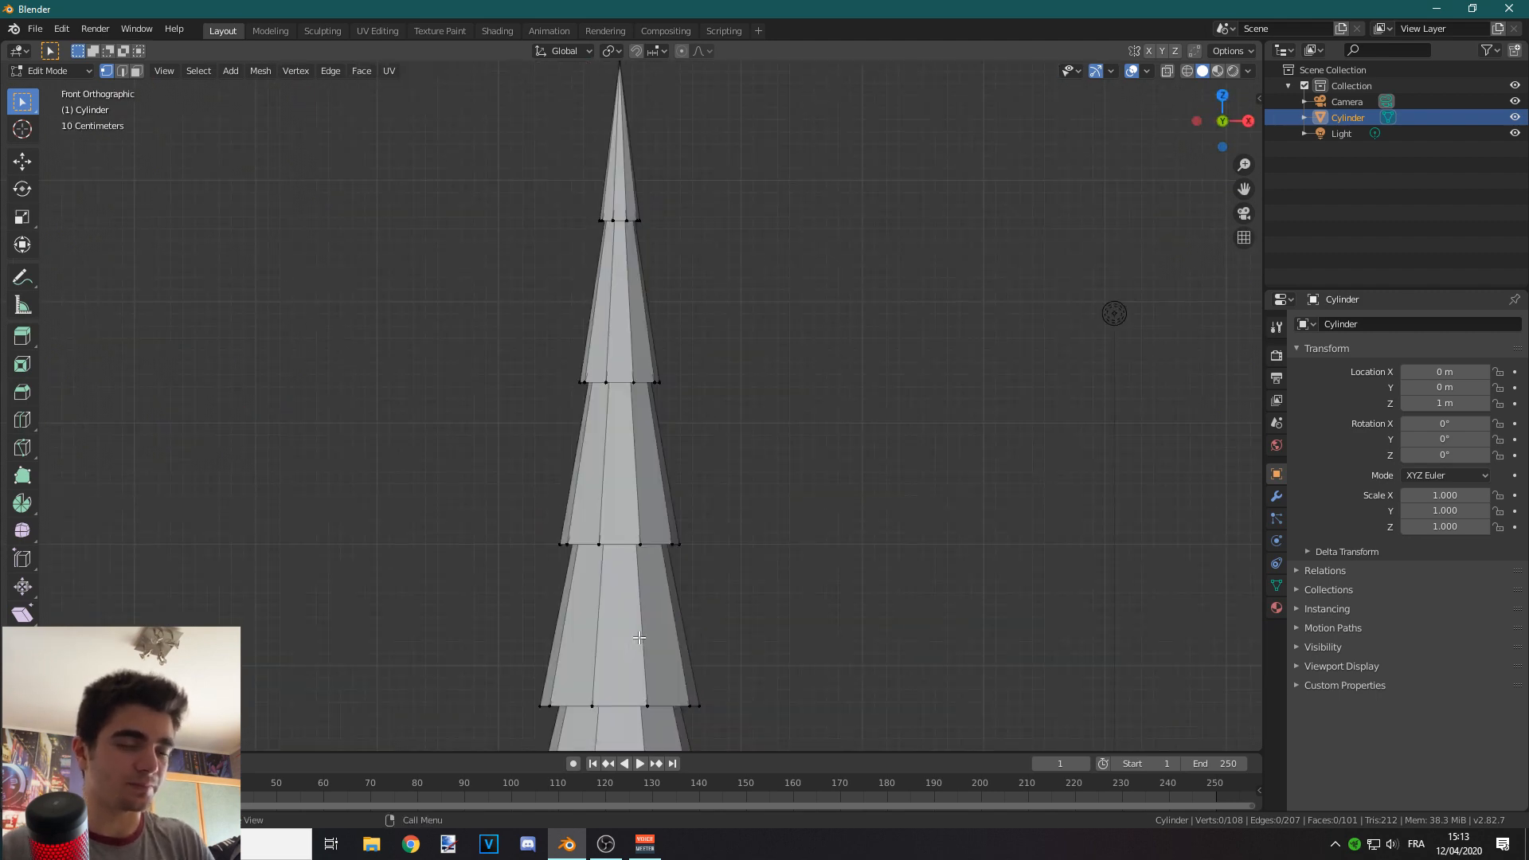
key("KP_3")
scroll(695, 502, "down", 3)
Step: Switch to Object Mode and examine the tree's silhouette and the undersides of its tiers
key("Tab")
scroll(624, 597, "down", 1)
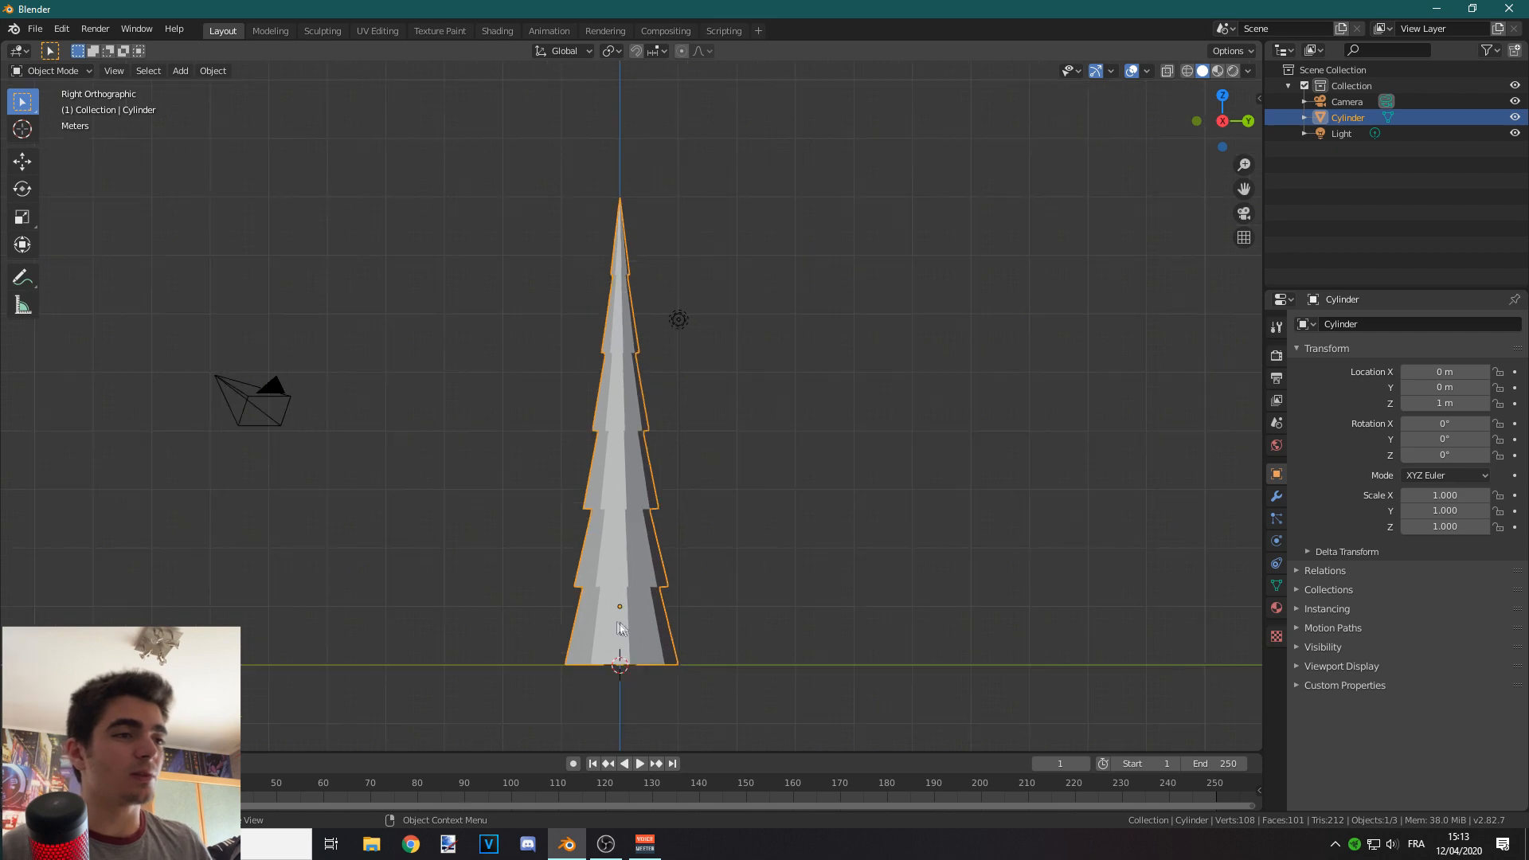
scroll(570, 471, "up", 5)
middle_click_drag(461, 505, 572, 471)
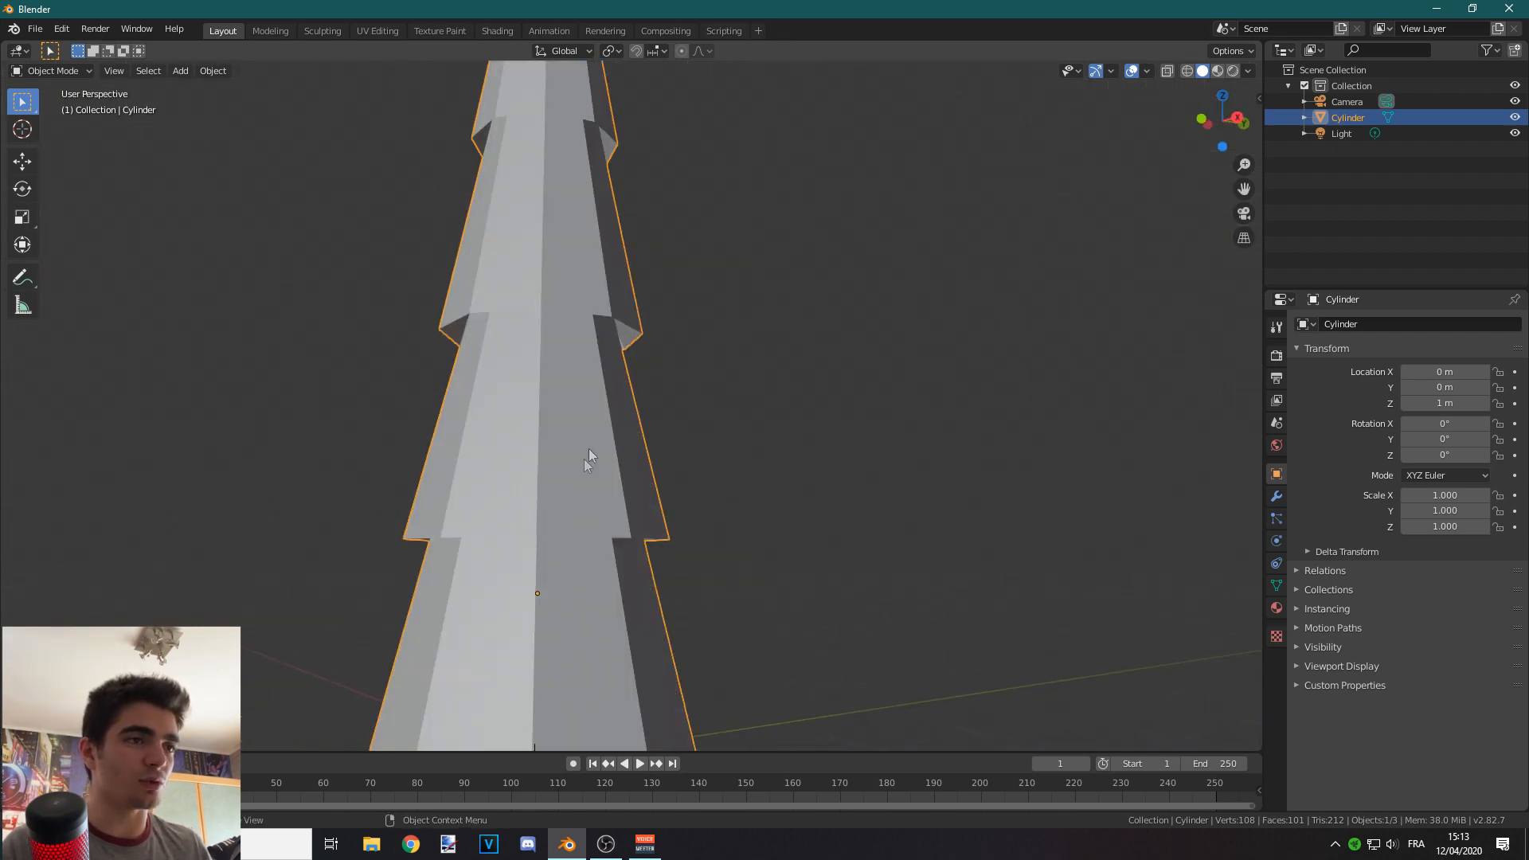
scroll(654, 516, "down", 4)
mouse_move(652, 529)
middle_mouse_down()
mouse_move(488, 518)
mouse_move(664, 528)
middle_mouse_up()
key("KP_3")
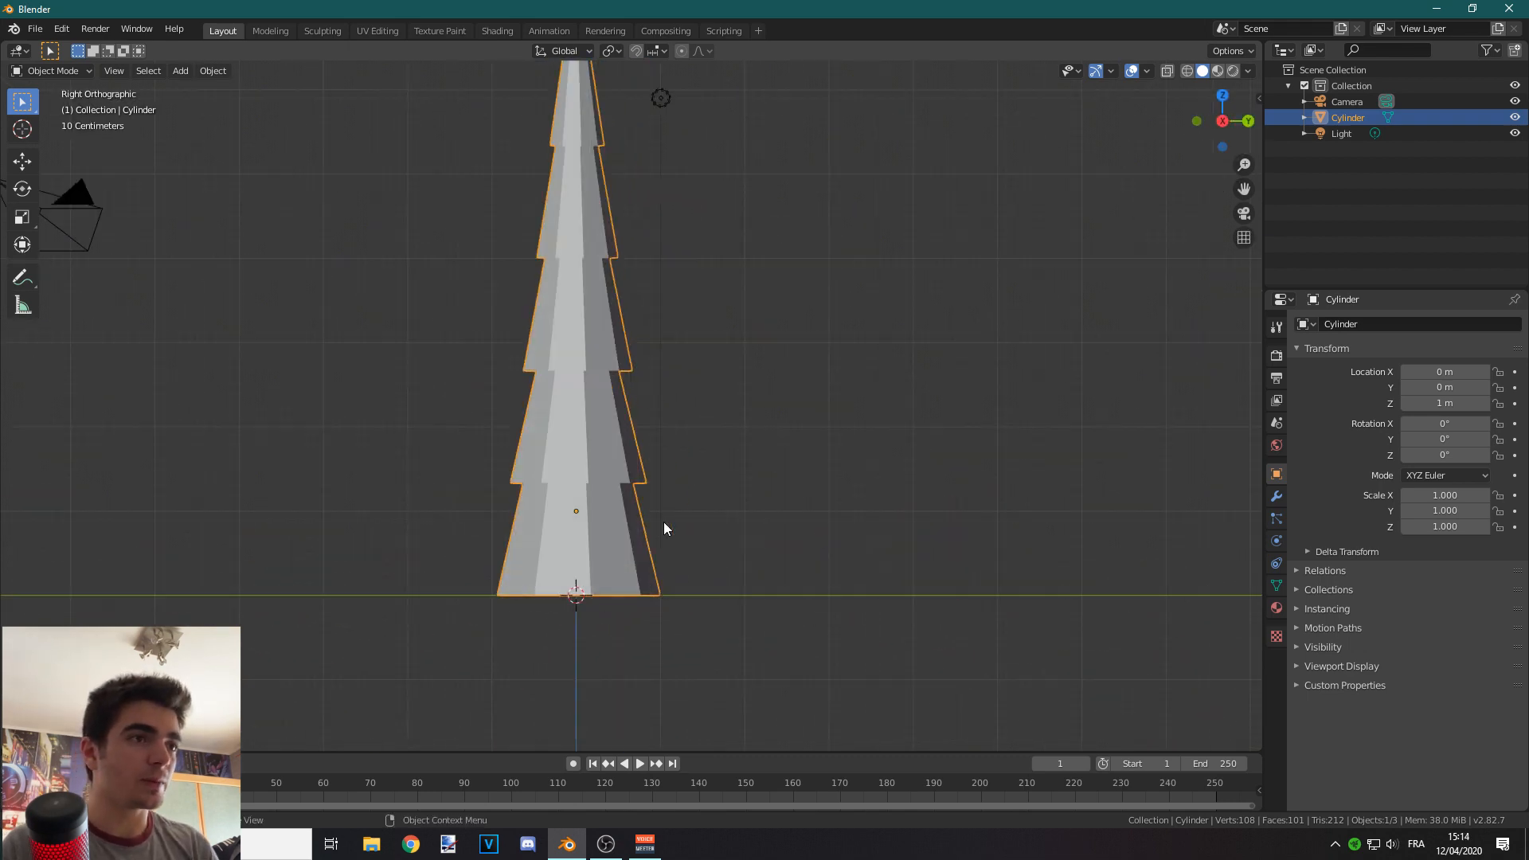
Step: Return to Edit Mode and select alternate vertices along the bottom rims of the two lowest tiers
scroll(605, 490, "up", 3)
left_click(52, 70)
left_click(60, 105)
scroll(693, 613, "down", 4)
scroll(698, 616, "up", 2)
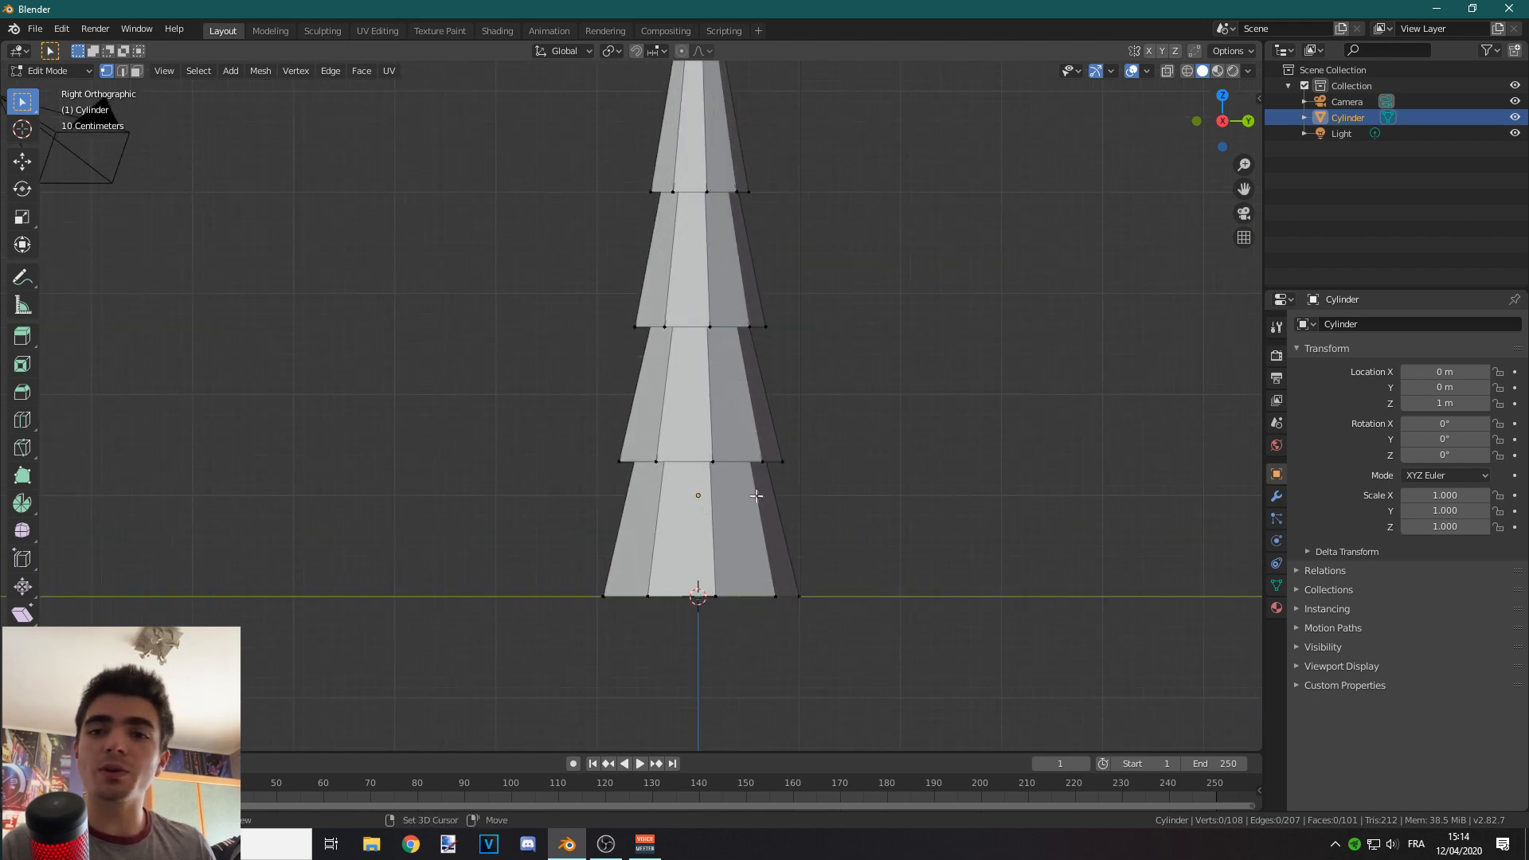
middle_click_drag(757, 496, 699, 600, "shift")
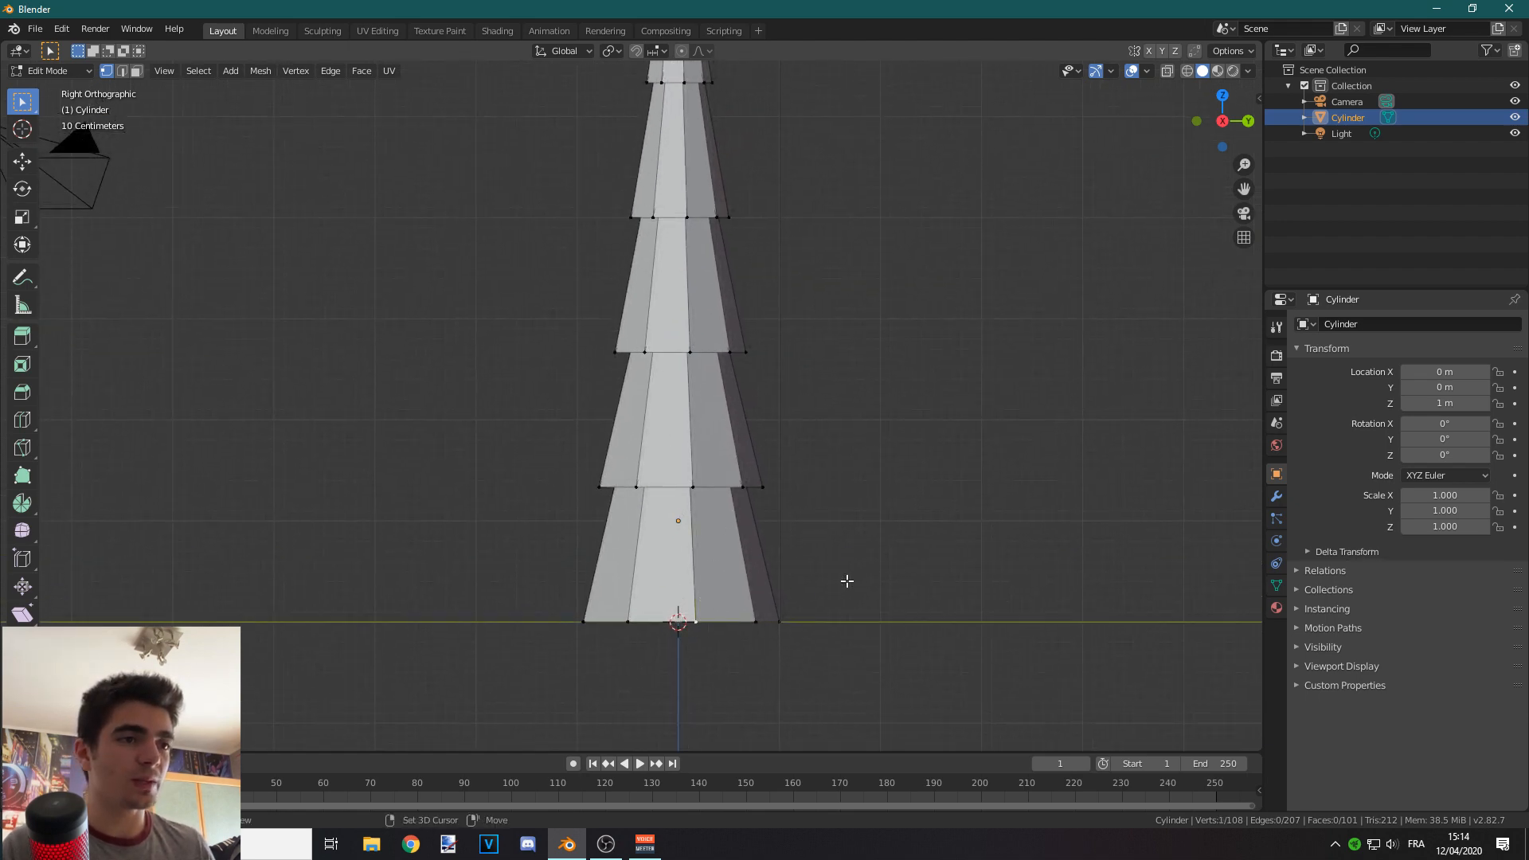
middle_click_drag(778, 620, 579, 436)
middle_click_drag(609, 365, 597, 532)
scroll(600, 509, "up", 3)
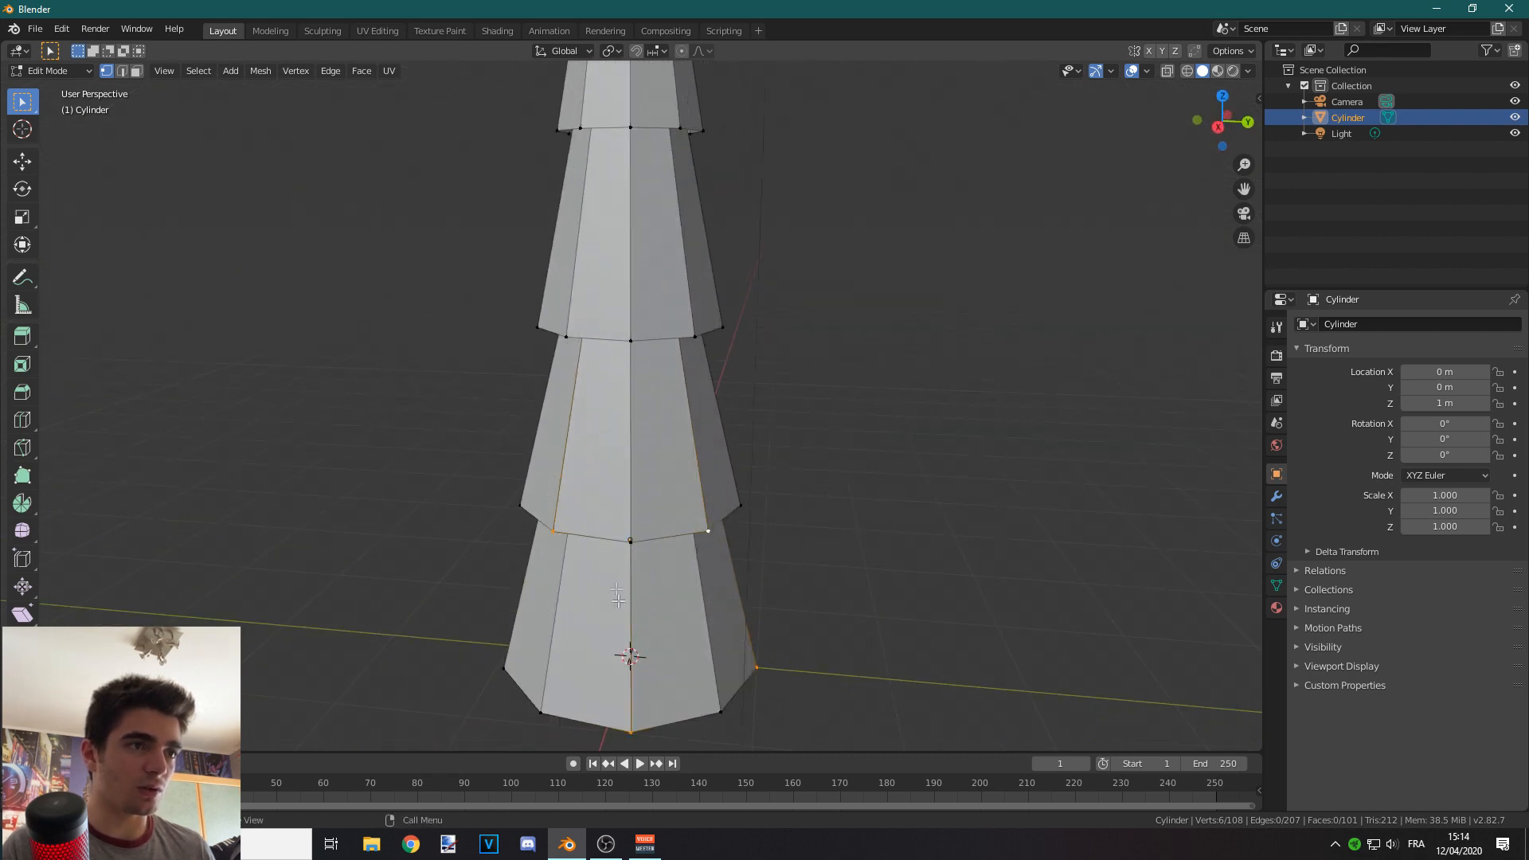
Step: Extend the selection to alternate rim vertices all the way around the second tier and every tier above it
middle_click_drag(610, 673, 616, 698)
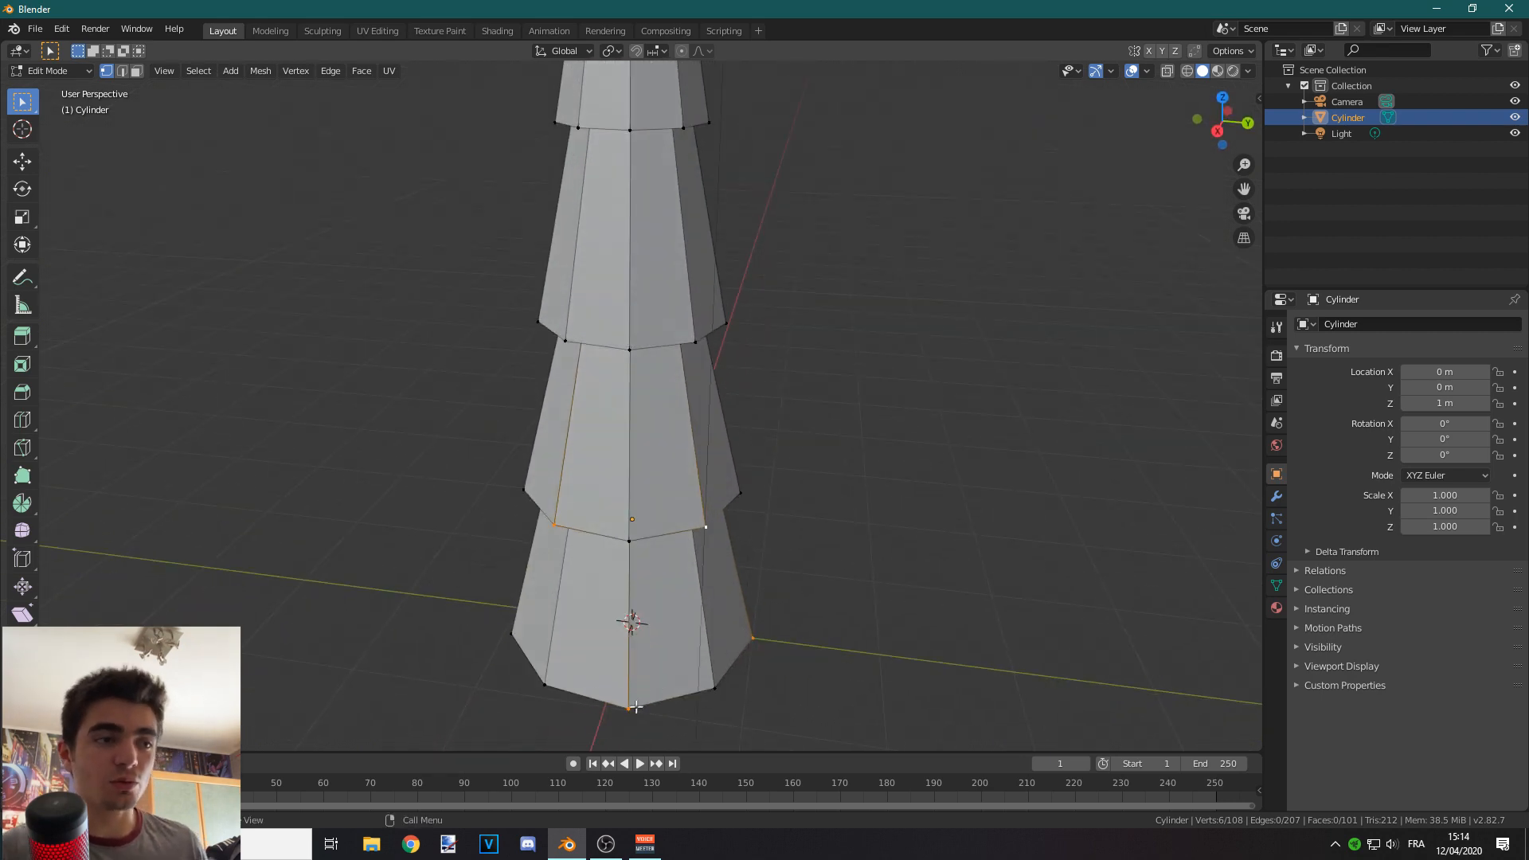
middle_click_drag(653, 549, 505, 590)
left_click(772, 555, "shift")
middle_click_drag(769, 557, 557, 631)
middle_click_drag(599, 583, 557, 554)
left_click(607, 442, "shift")
middle_click_drag(609, 450, 518, 485)
left_click(703, 409, "shift")
middle_click_drag(705, 510, 550, 570)
left_click(647, 513, "shift")
middle_click_drag(657, 518, 549, 557)
left_click(649, 493, "shift")
left_click(653, 510, "shift")
left_click(649, 303, "shift")
middle_click_drag(649, 307, 565, 358)
left_click(633, 529, "shift")
middle_click_drag(637, 525, 573, 509)
left_click(649, 486, "shift")
middle_click_drag(653, 482, 561, 462)
left_click(658, 444, "shift")
middle_click_drag(661, 434, 623, 410)
left_click_drag(637, 462, 638, 462, "shift")
middle_click_drag(624, 410, 558, 477)
left_click(629, 477, "shift")
left_click(590, 441, "shift")
Step: In the front view, raise the selected alternate rim vertices about 0.15 m along the Z axis
key("KP_1")
scroll(797, 426, "down", 3)
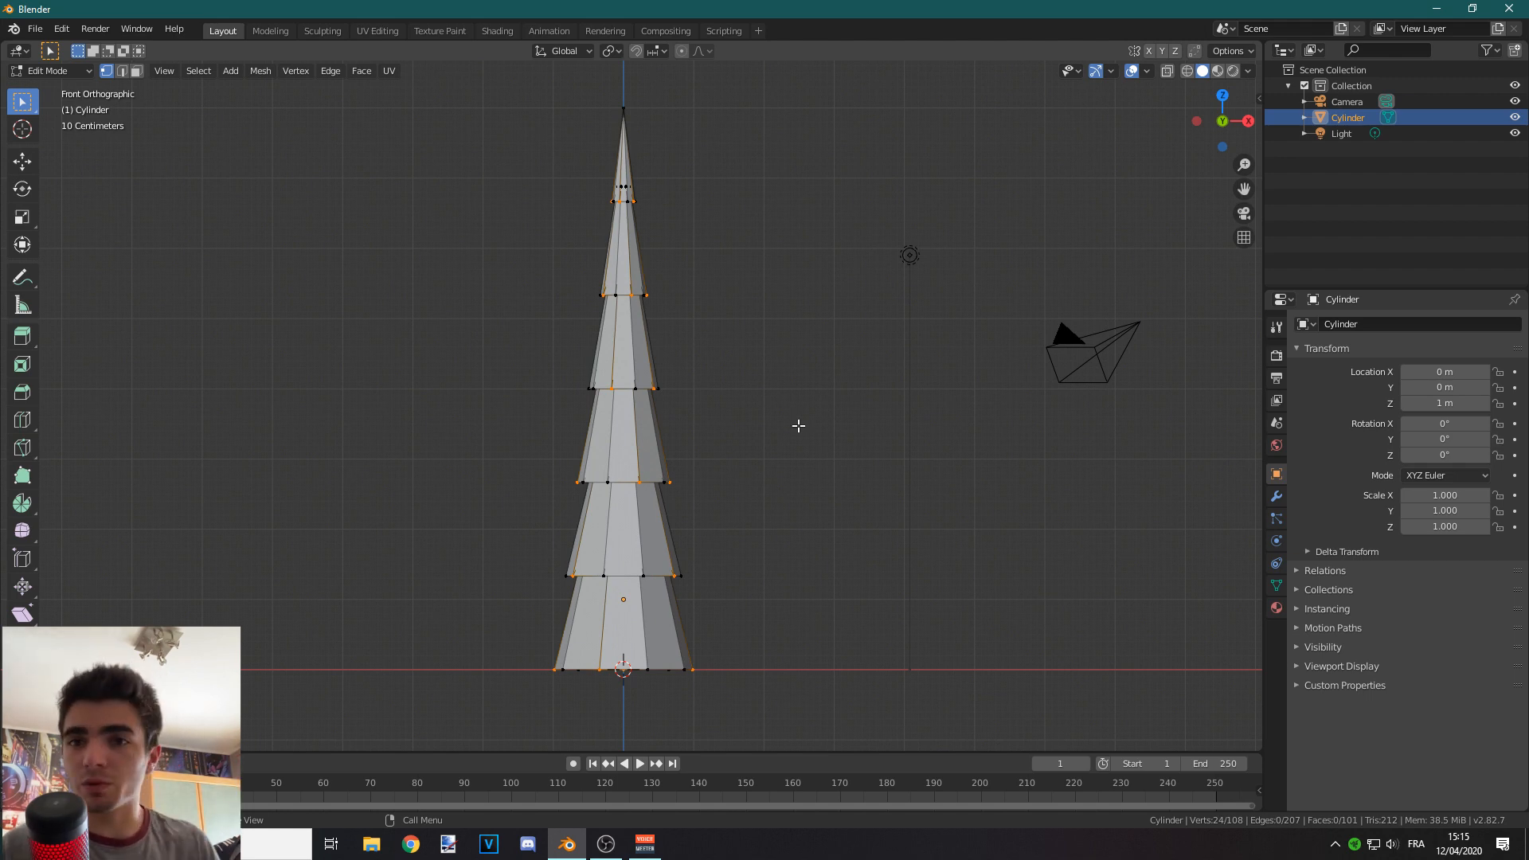
key("g")
key("z")
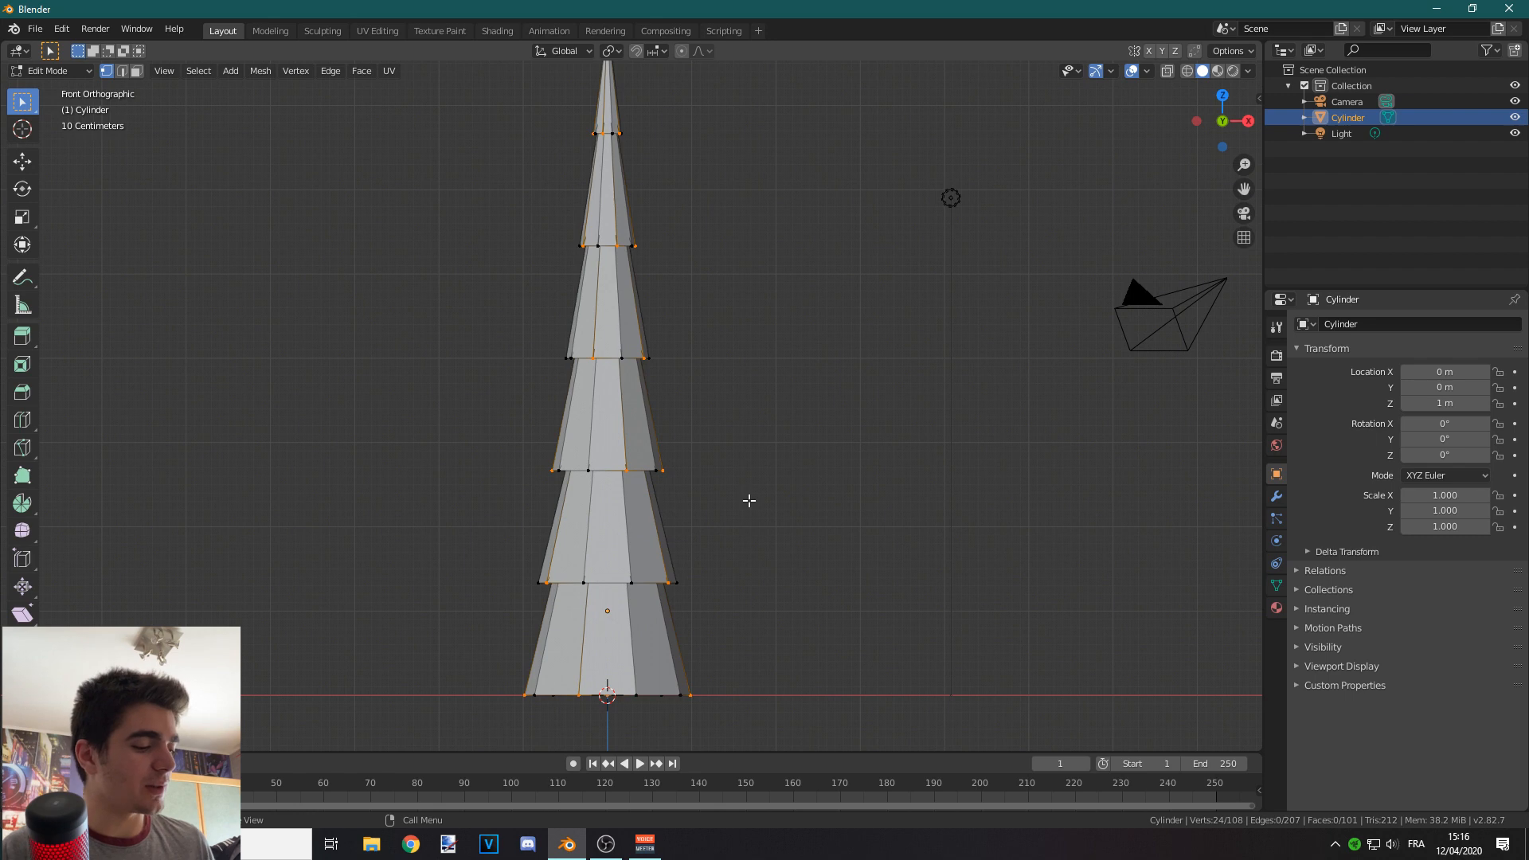
key("g")
key("z")
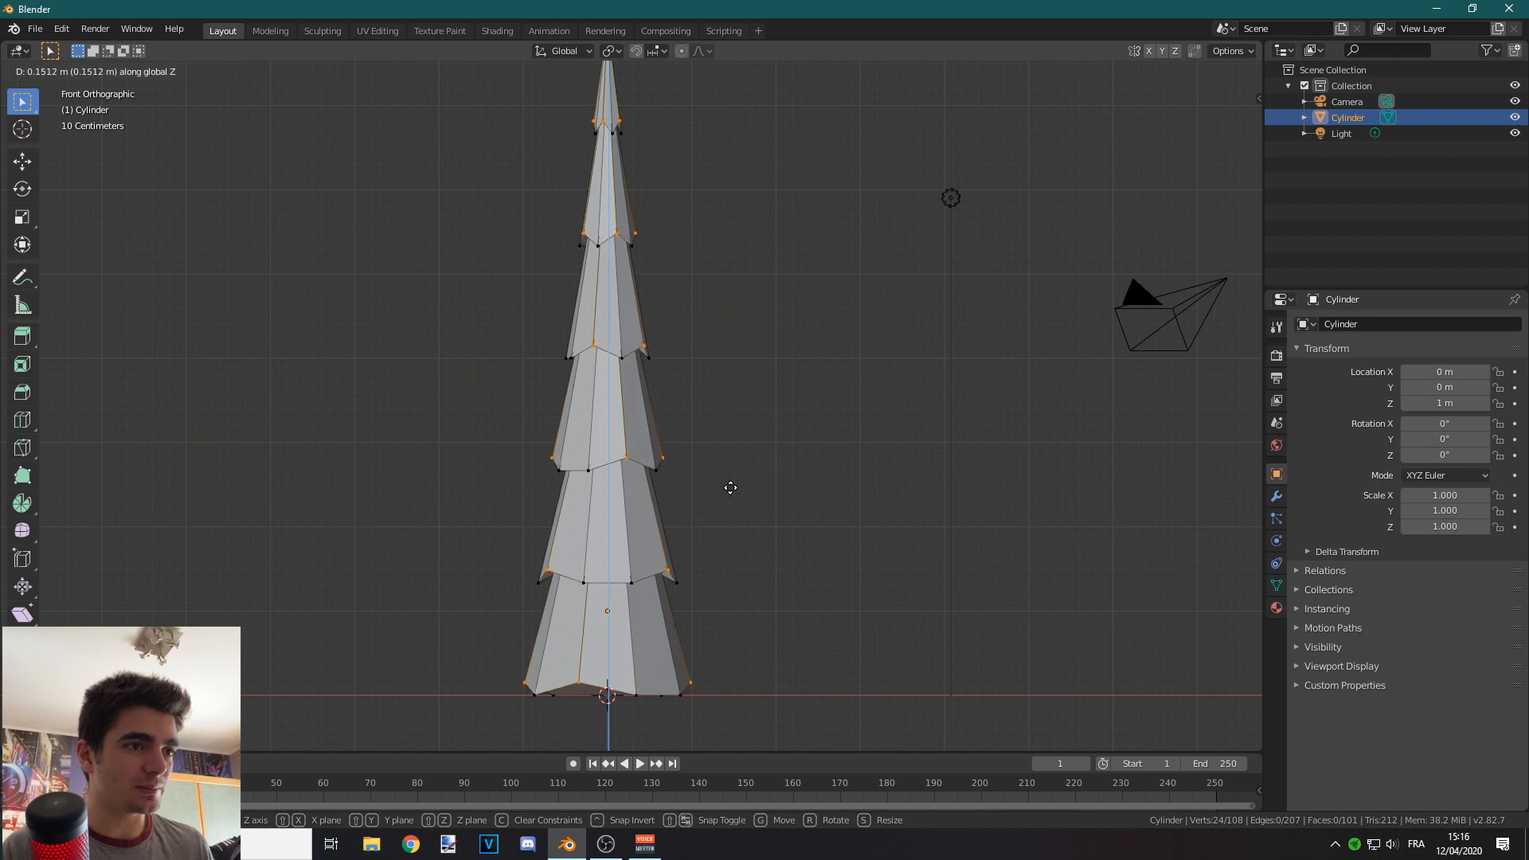
left_click(730, 488)
Step: In the top view, scale the selected rim vertices inward to about 0.9 along X and shrink them along Y as well
key("KP_7")
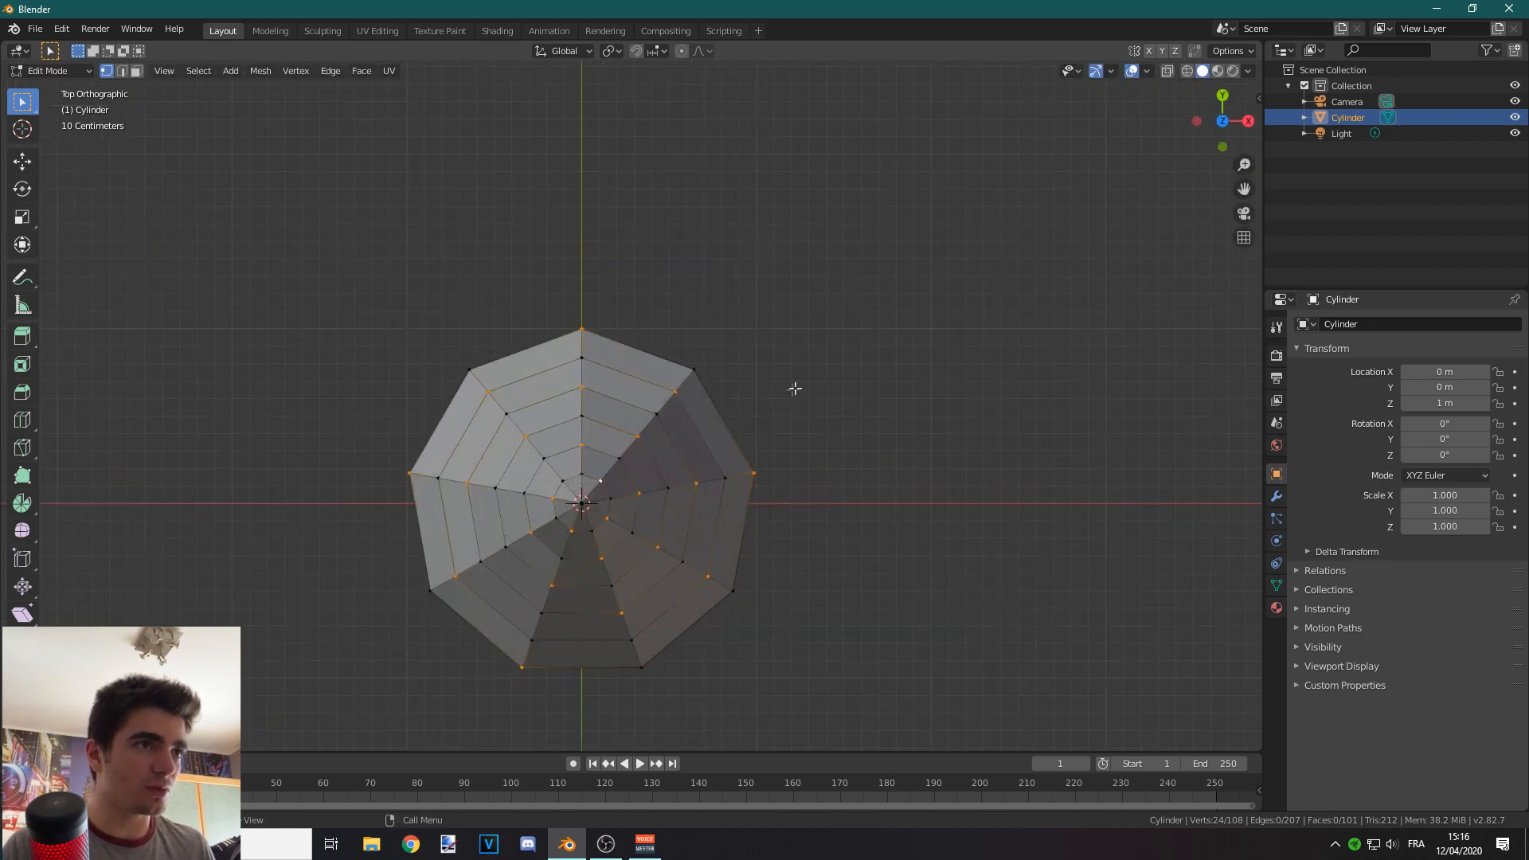
key("s")
key("x")
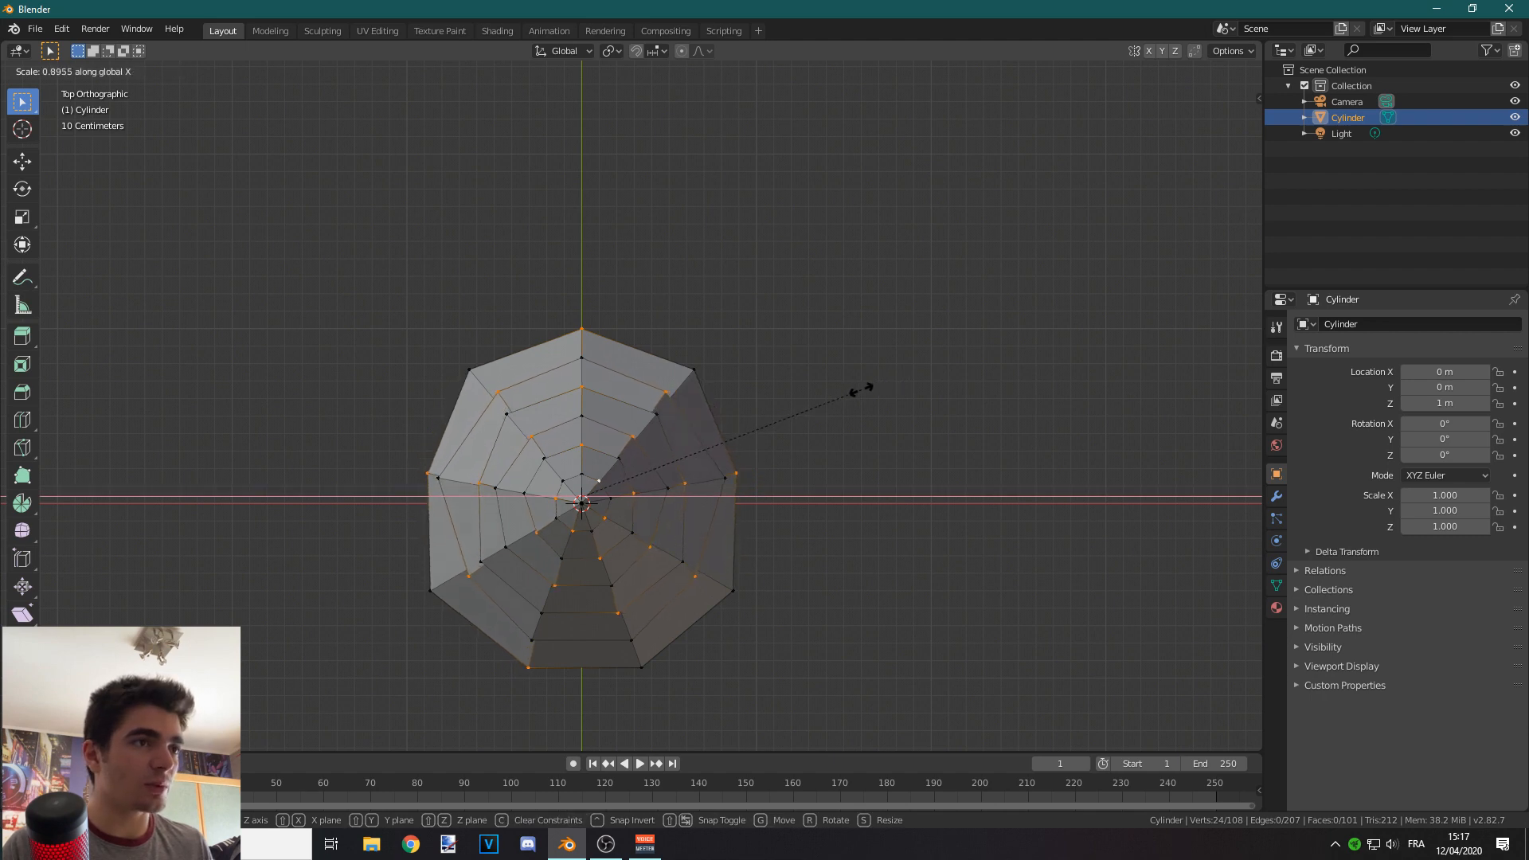
key("y")
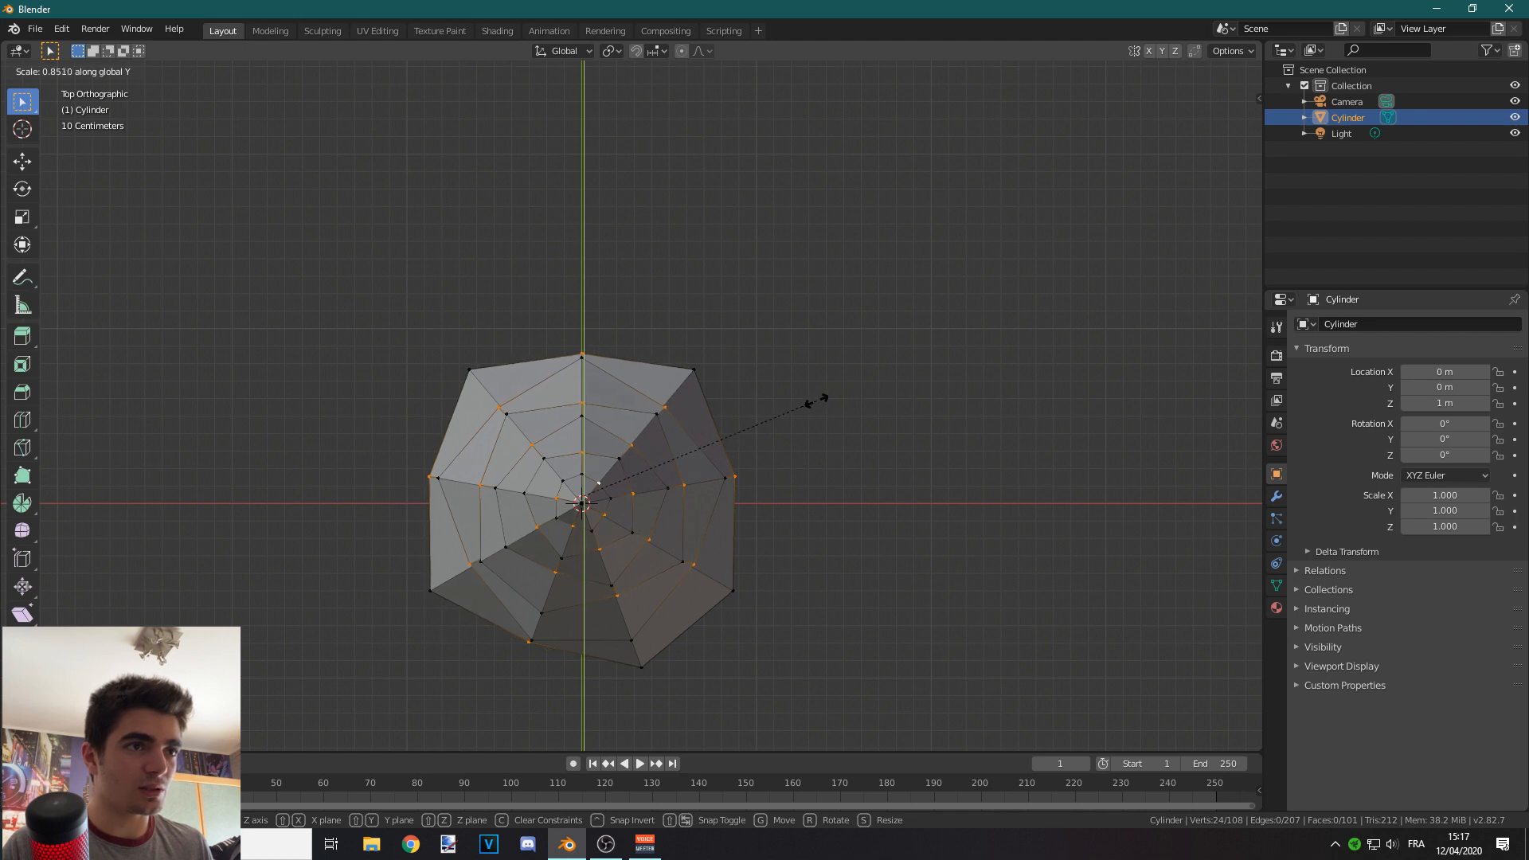
left_click(825, 397)
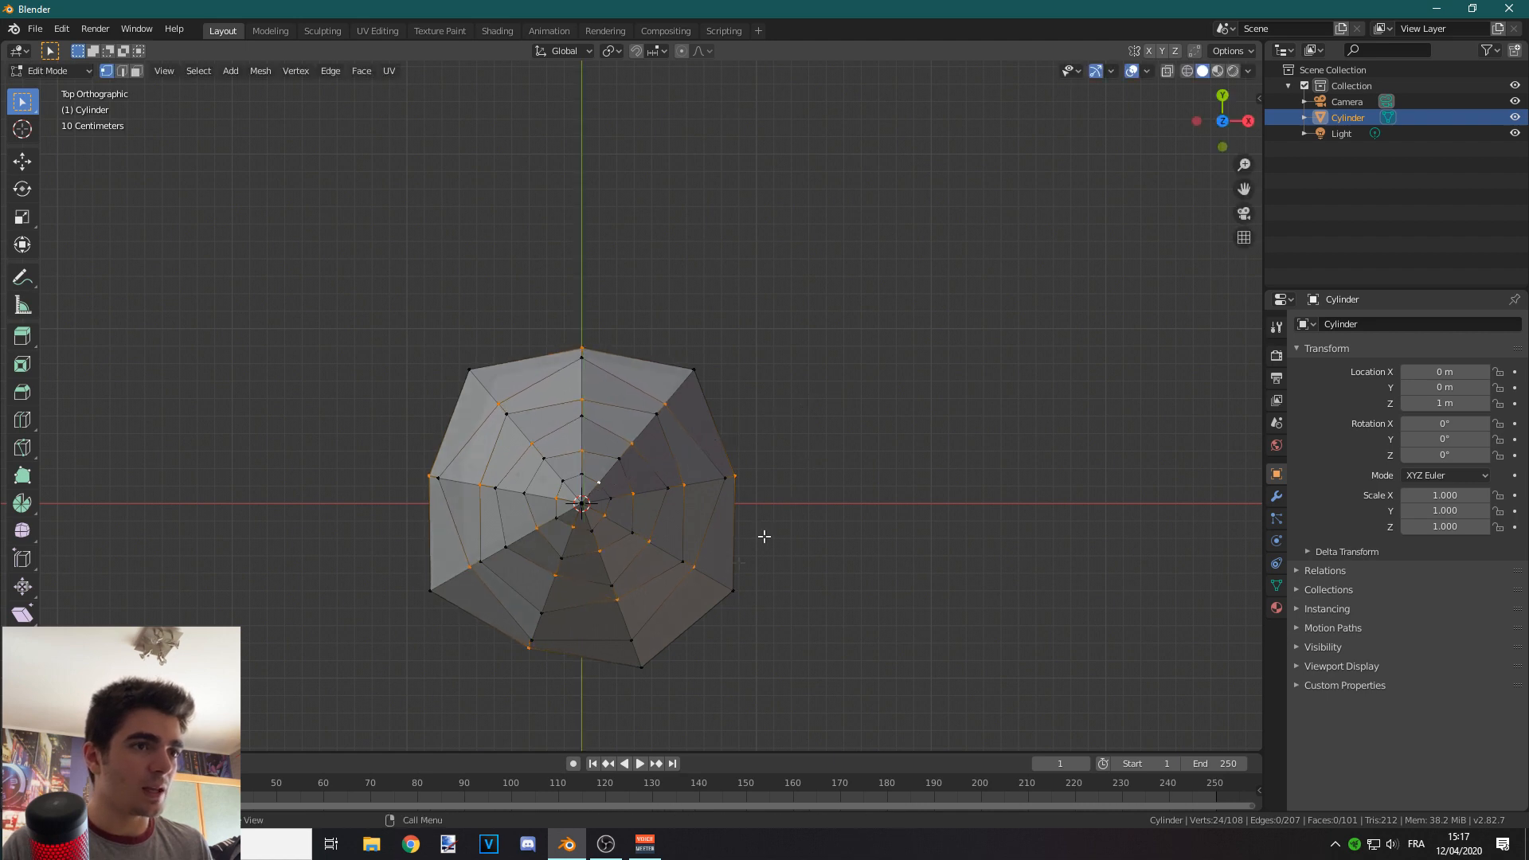
Step: Return to Object Mode in solid shading and inspect the tree's jagged tiers from all around and from the front
middle_click_drag(765, 536, 669, 458)
key("z")
left_click(705, 462)
scroll(800, 451, "down", 6)
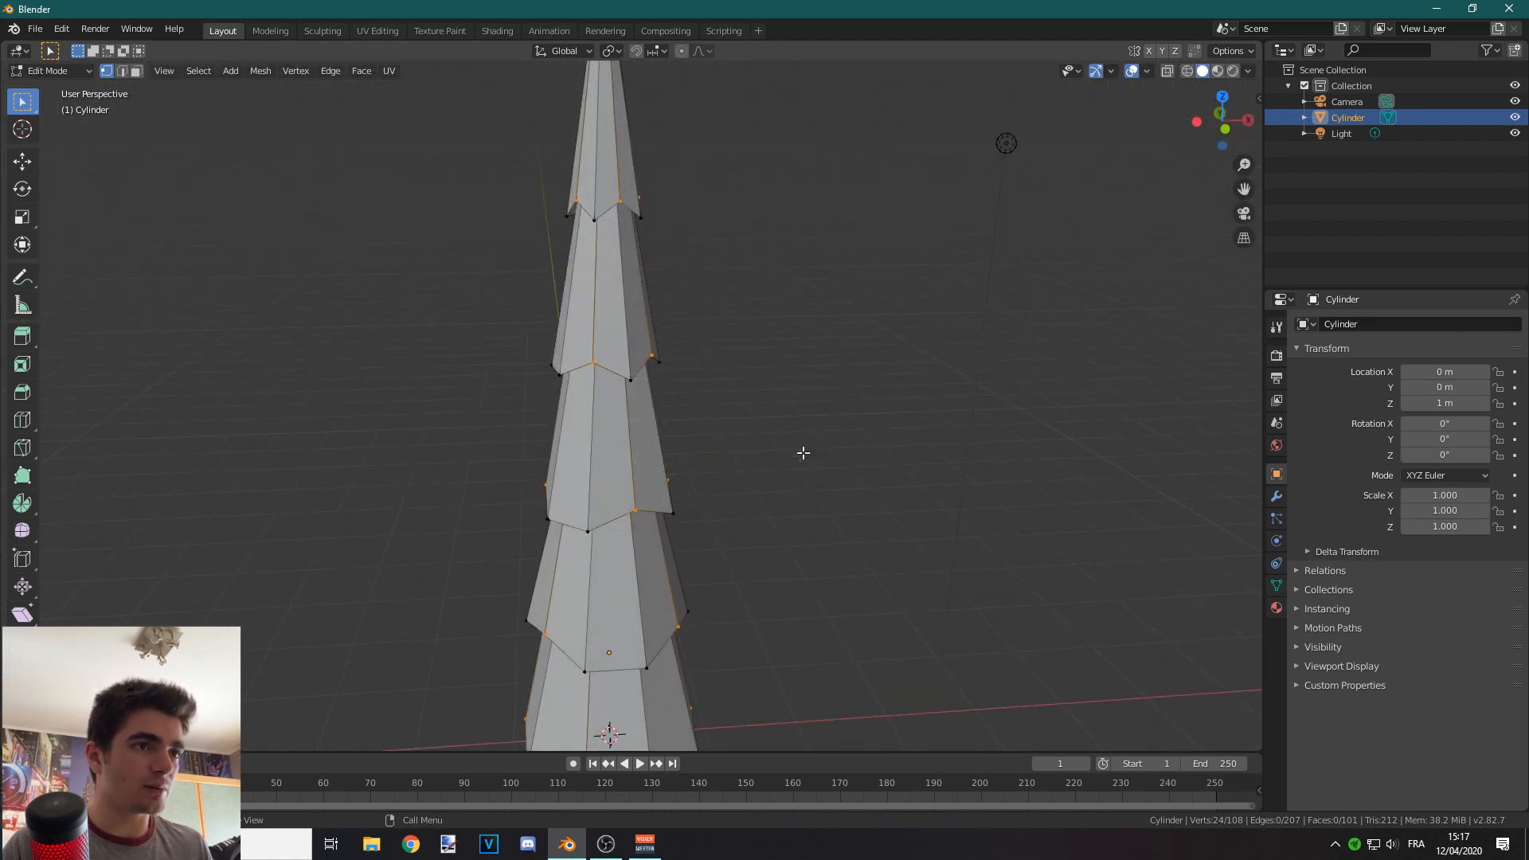
key("Tab")
scroll(422, 447, "up", 6)
middle_click_drag(522, 434, 576, 427)
scroll(605, 446, "up", 3)
middle_click_drag(701, 477, 608, 495)
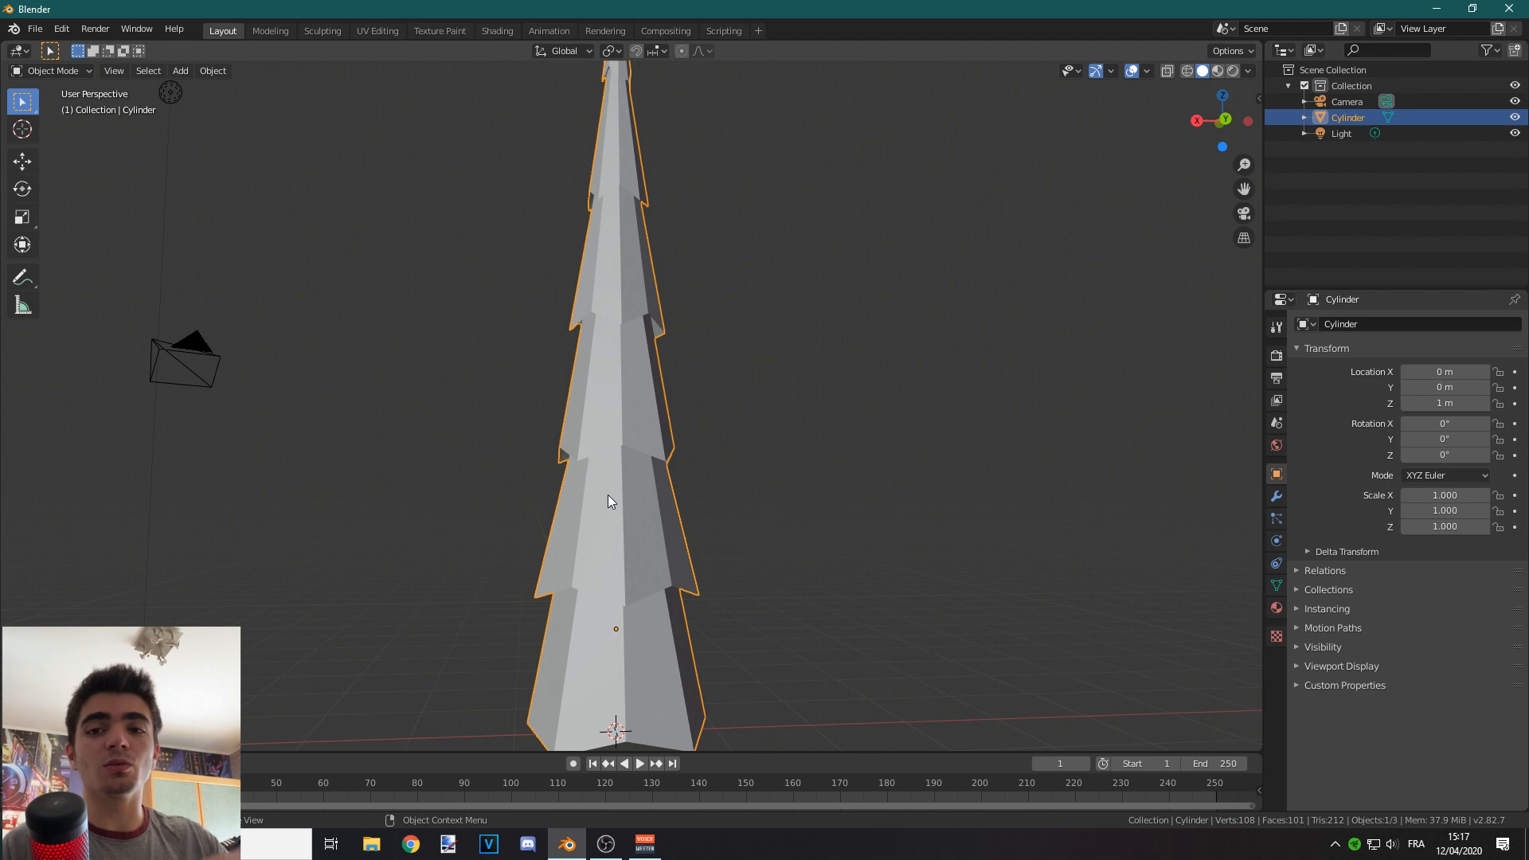
middle_click_drag(600, 495, 756, 462)
scroll(437, 447, "up", 5)
middle_click_drag(437, 446, 726, 483)
scroll(787, 514, "down", 5)
scroll(757, 503, "up", 3)
scroll(747, 513, "down", 3)
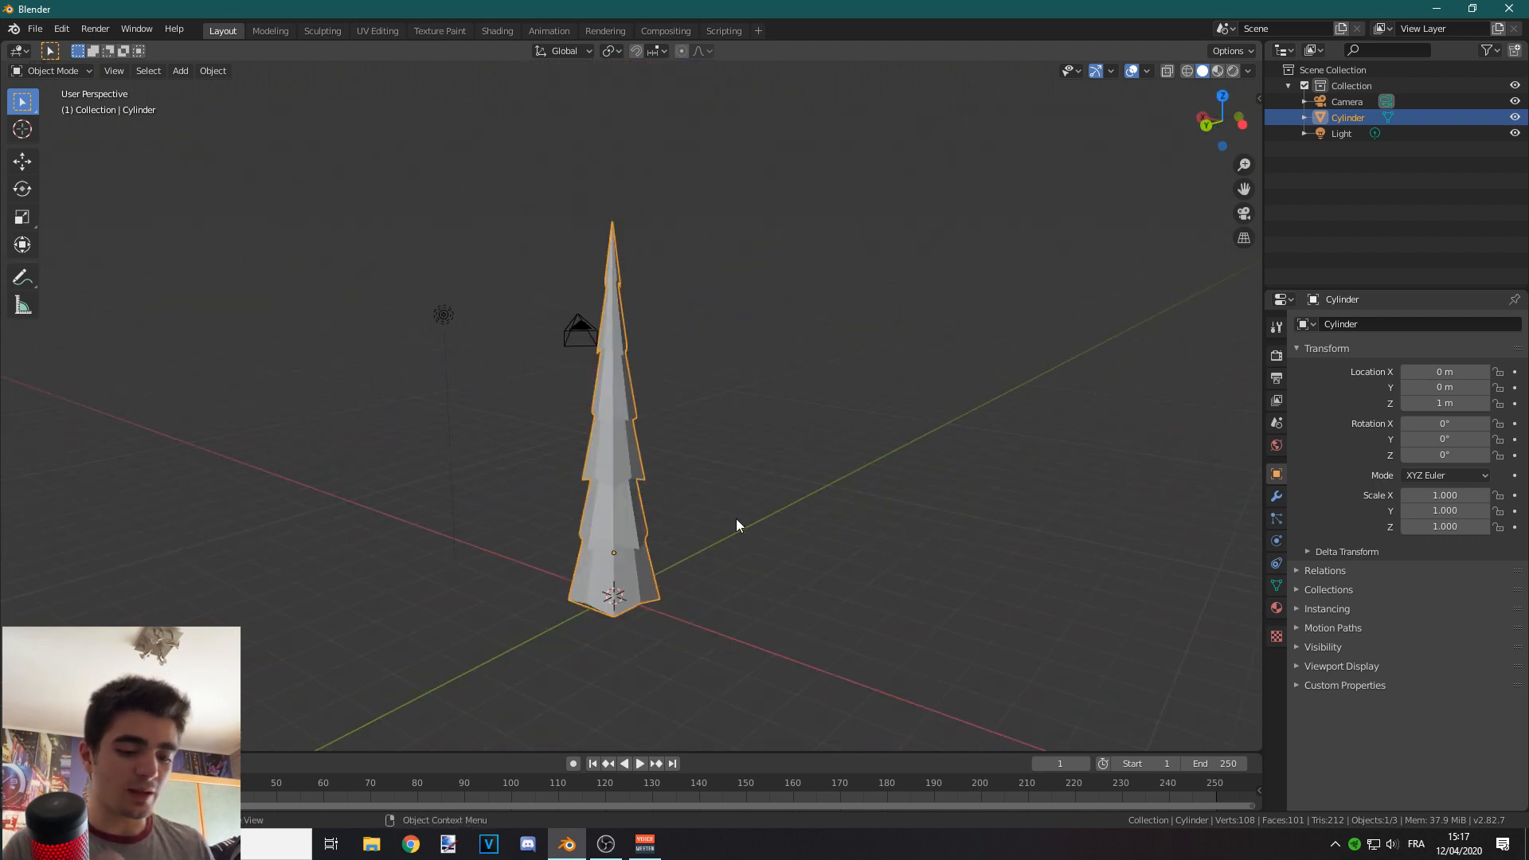
key("KP_1")
scroll(756, 527, "up", 5)
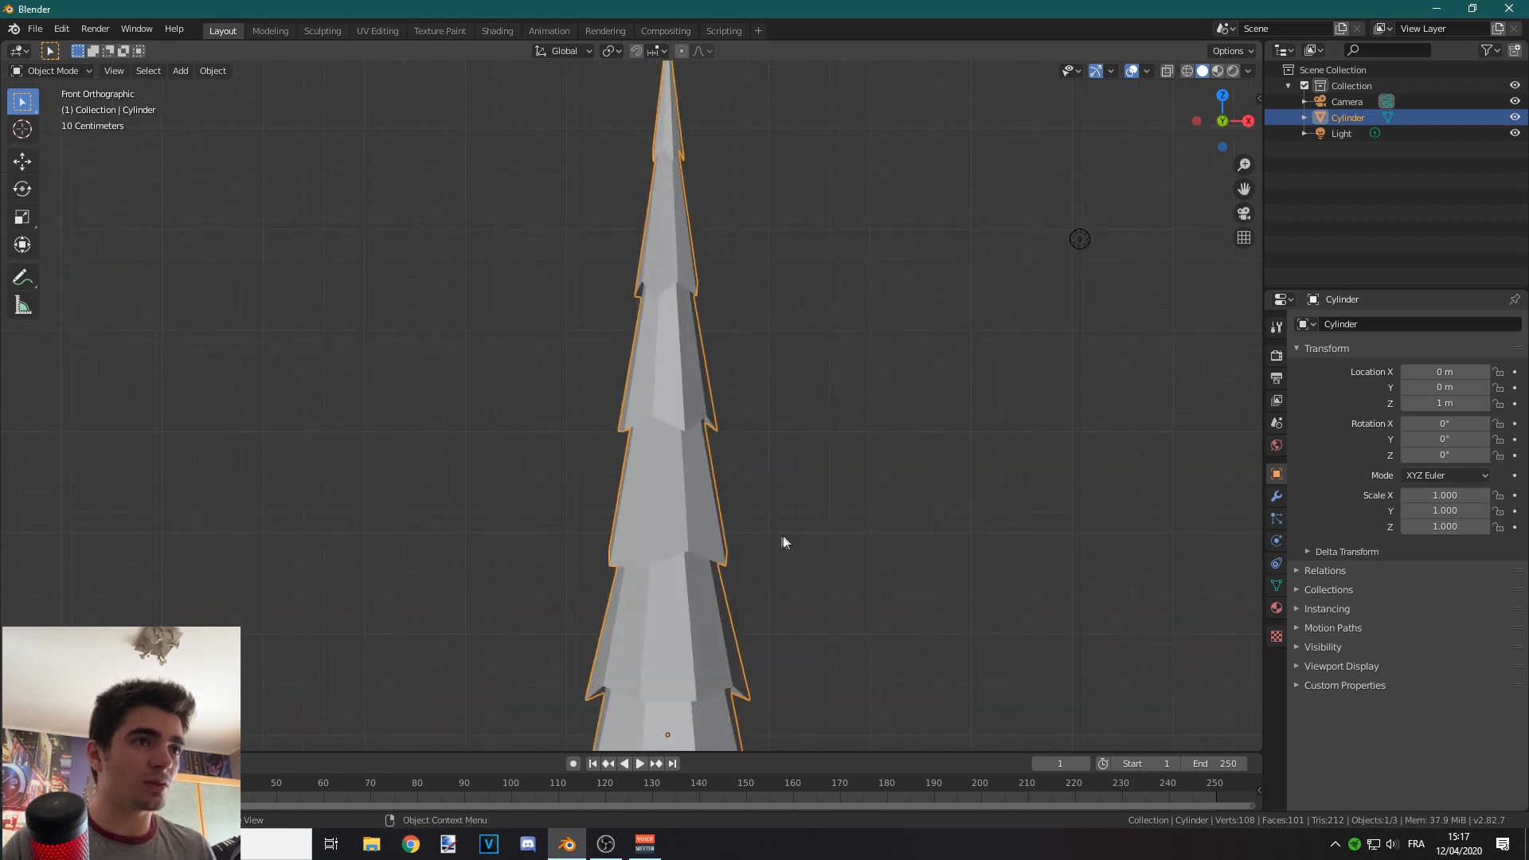
scroll(743, 457, "down", 4)
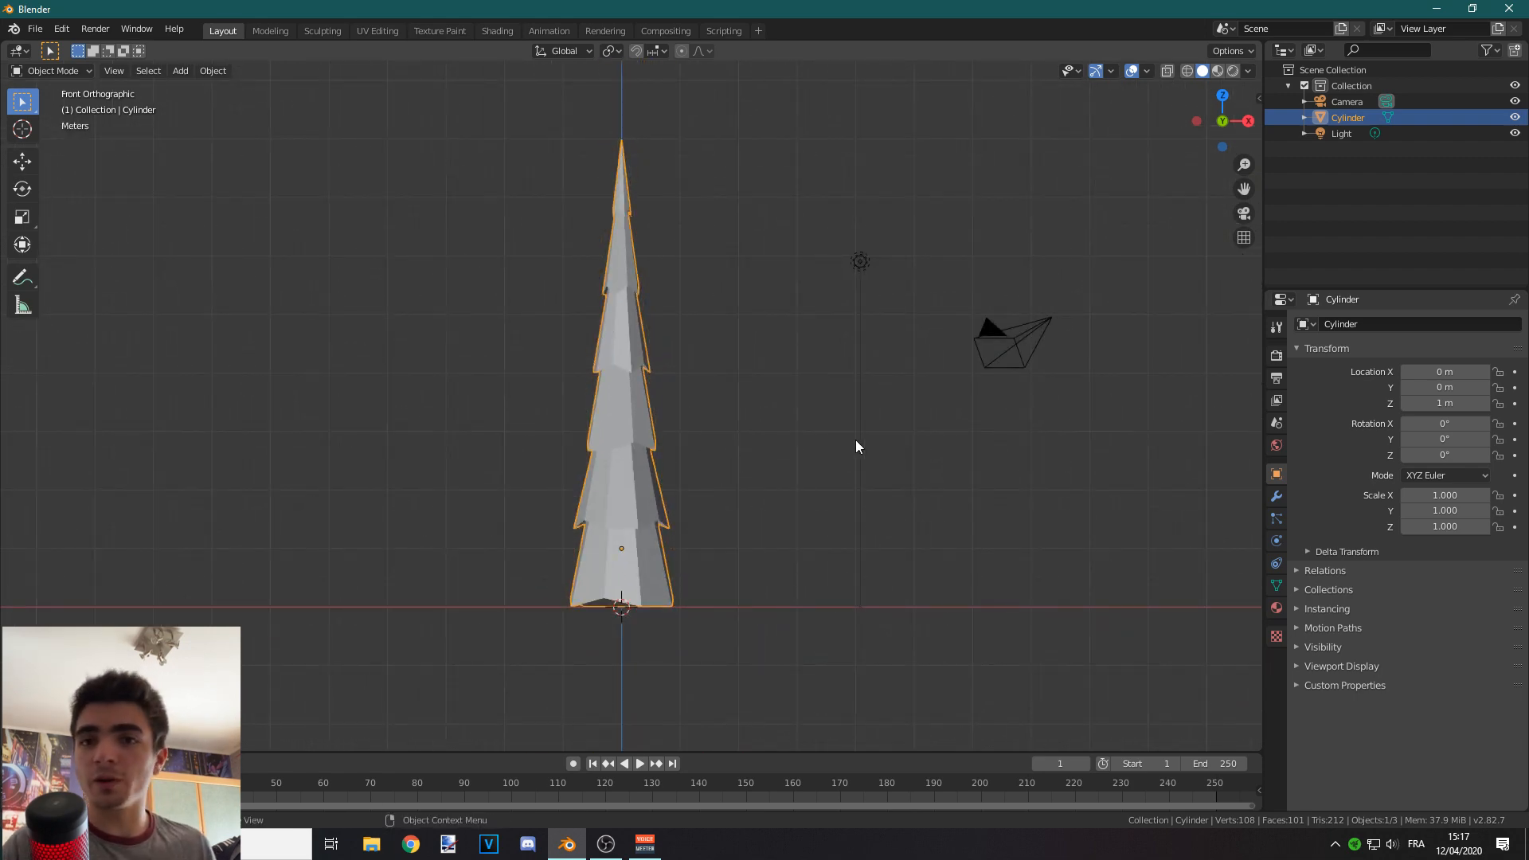
middle_click_drag(793, 422, 766, 443, "shift")
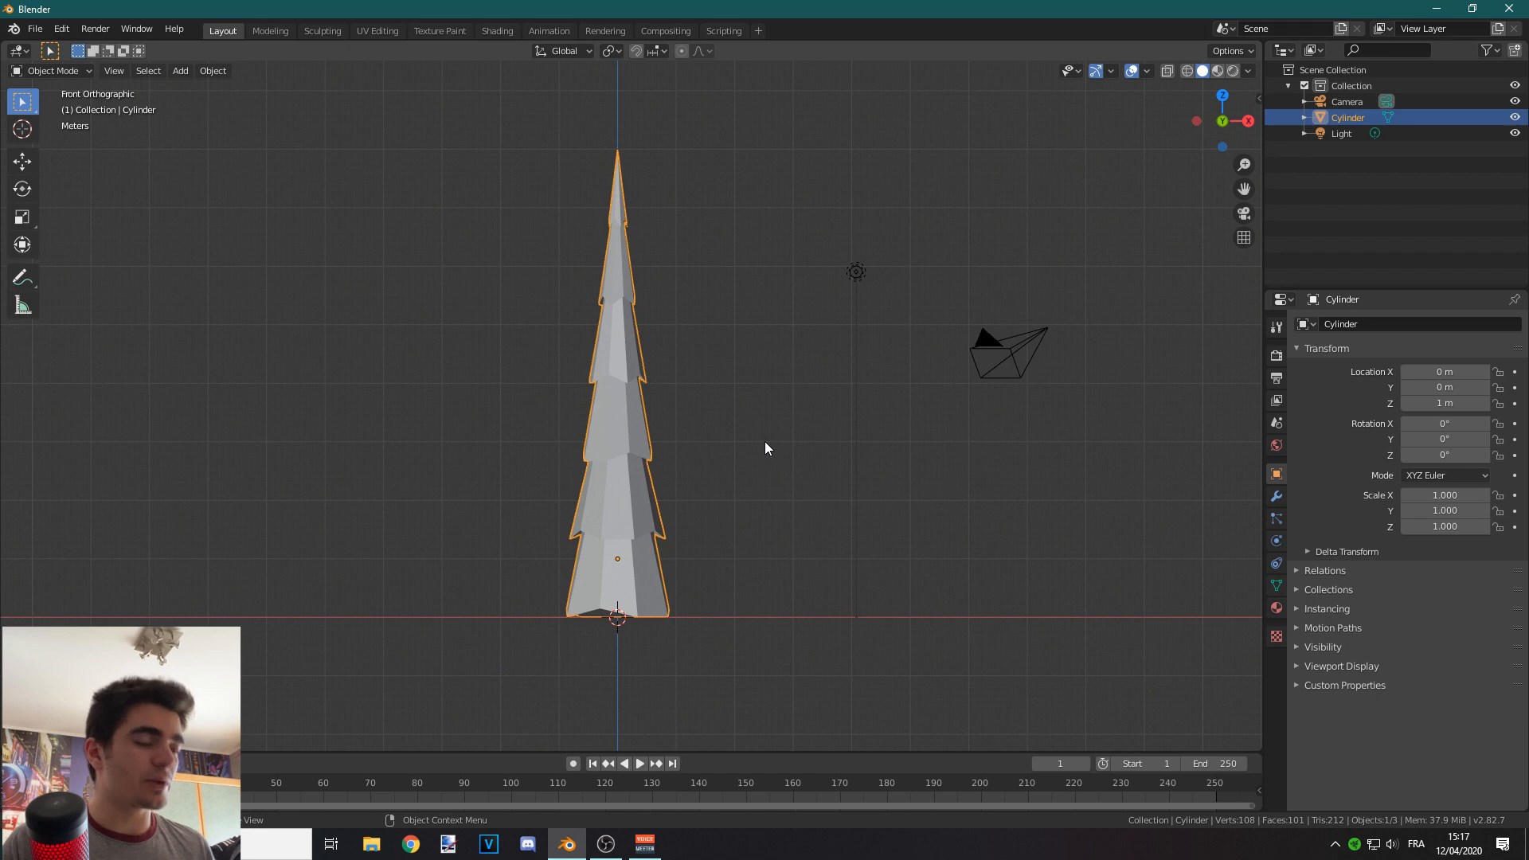
Step: Scale the whole tree by 2 along the X axis and by 2 along the Y axis
key("s")
key("x")
key("2")
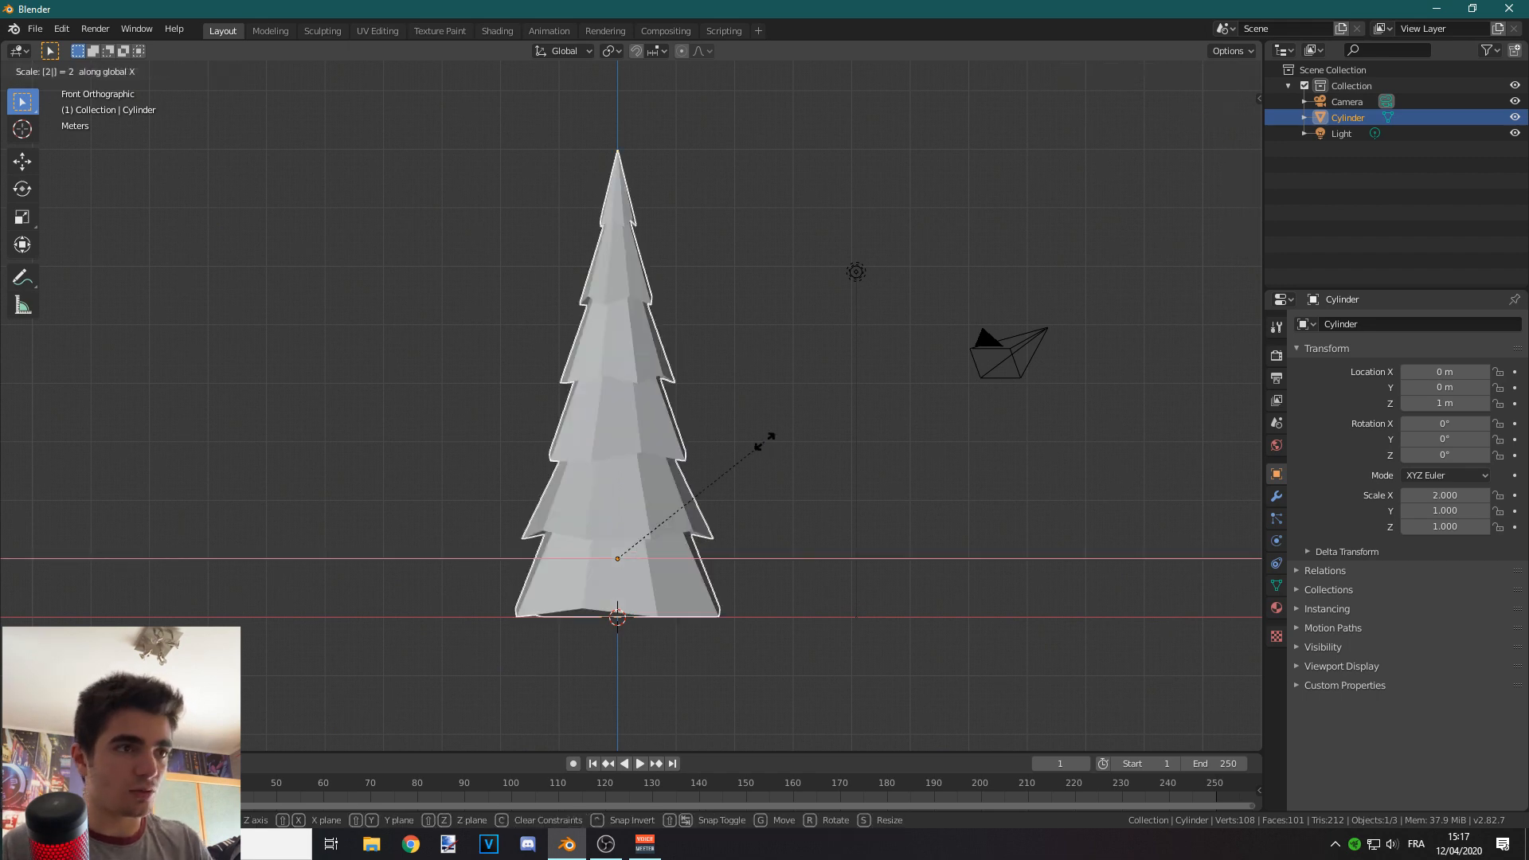
key("Return")
key("s")
key("y")
key("2")
key("Return")
middle_click_drag(765, 441, 599, 478)
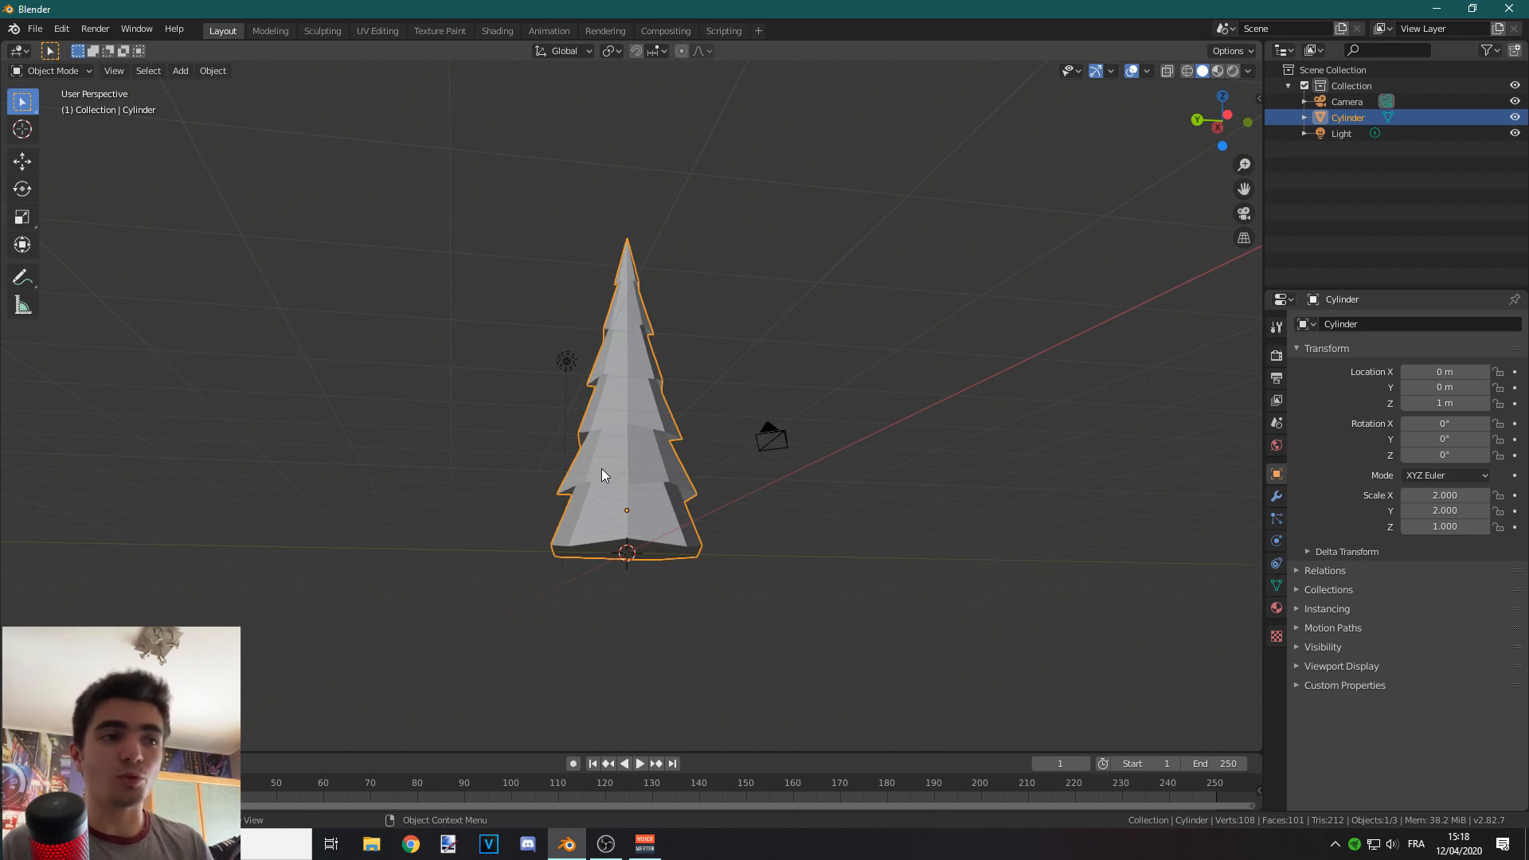
Step: In the right view, enter Edit Mode on the tree and add a cylinder mesh at its base for the trunk
key("KP_1")
key("KP_3")
scroll(895, 490, "up", 1)
scroll(923, 446, "up", 1)
middle_click_drag(890, 382, 809, 406, "shift")
left_click(48, 71)
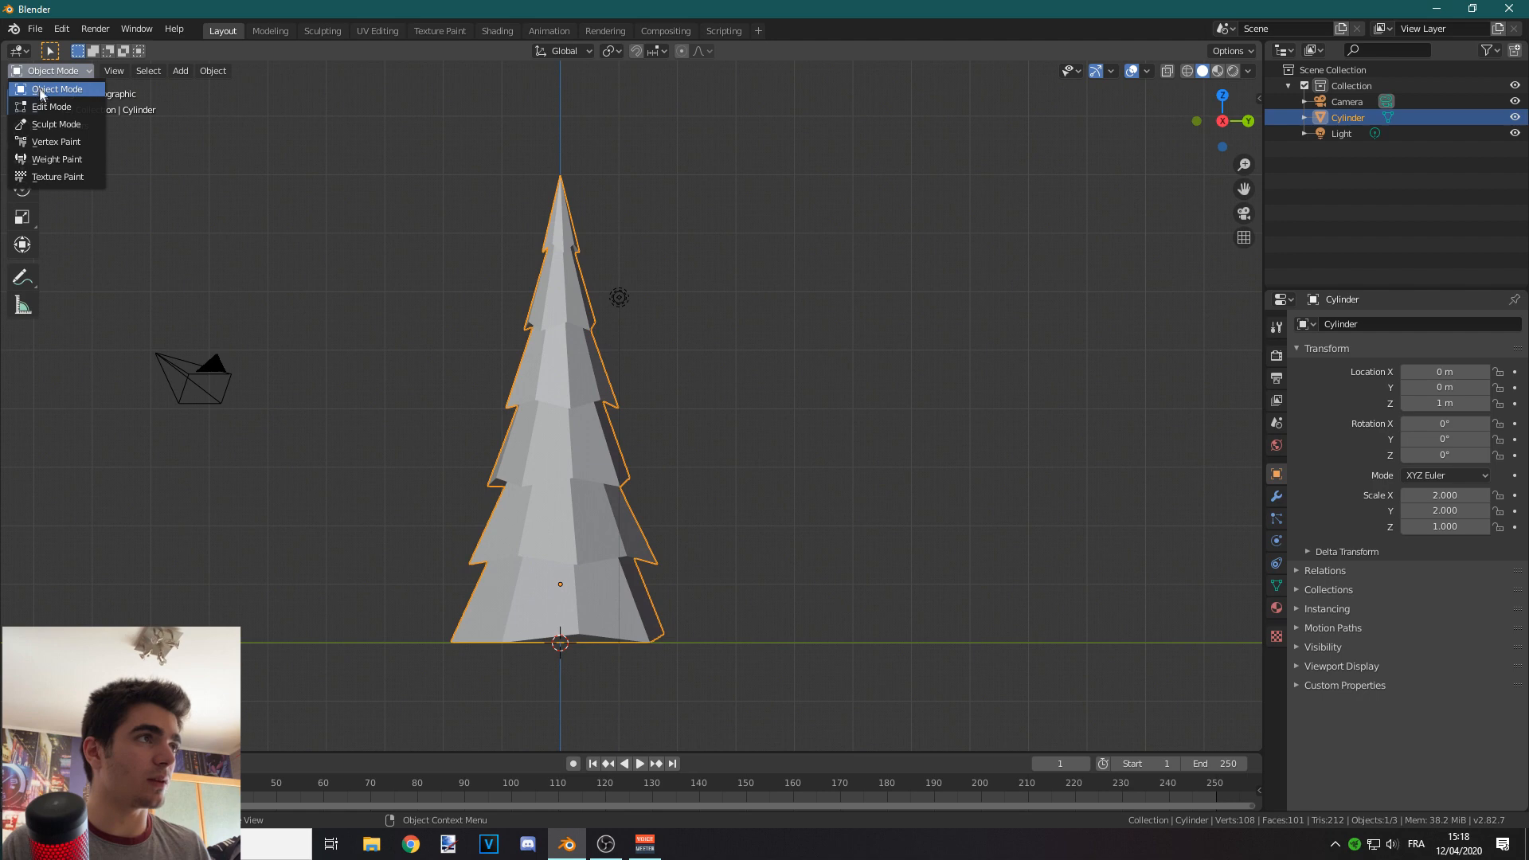
left_click(51, 106)
middle_click_drag(739, 440, 766, 418, "shift")
key("shift+a")
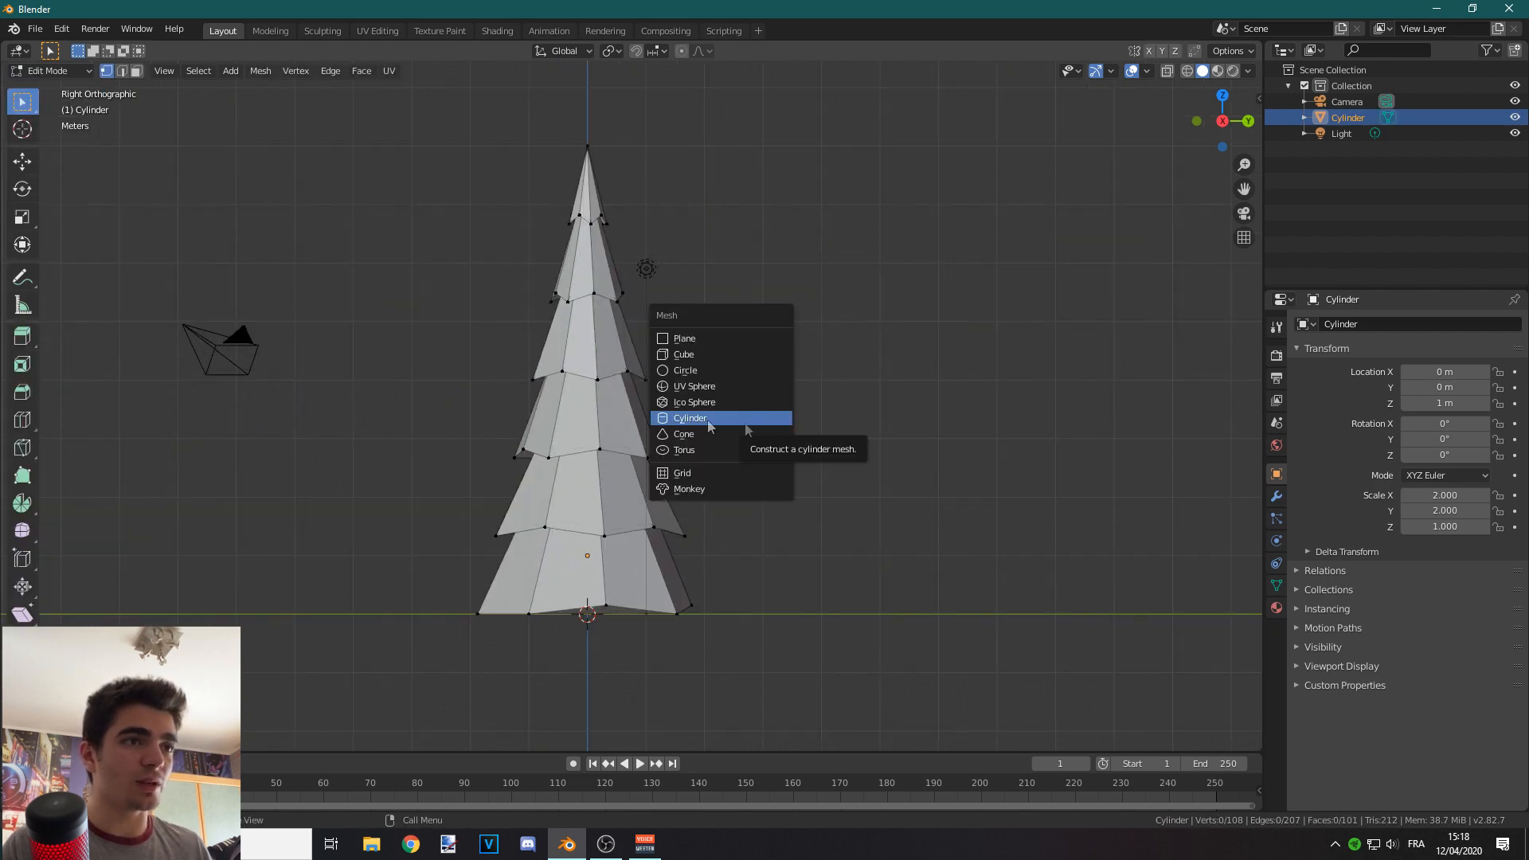
left_click(681, 419)
scroll(721, 546, "down", 1)
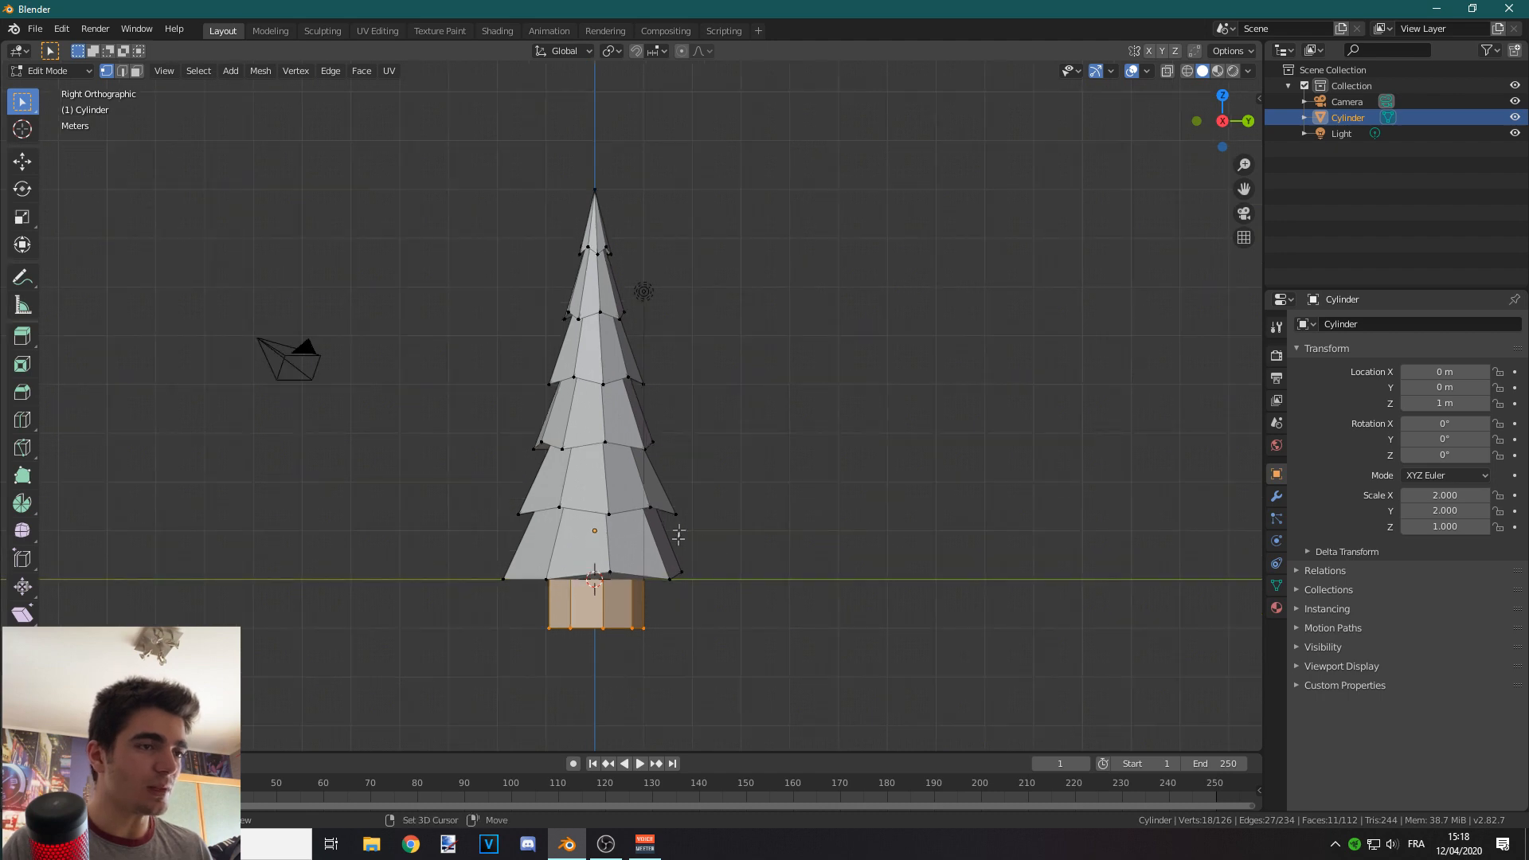
Step: In wireframe shading, scale the trunk cylinder to about 0.54 and lower it about 0.48 m along Z beneath the foliage
scroll(720, 545, "up", 3)
middle_click_drag(705, 455, 704, 378, "shift")
key("z")
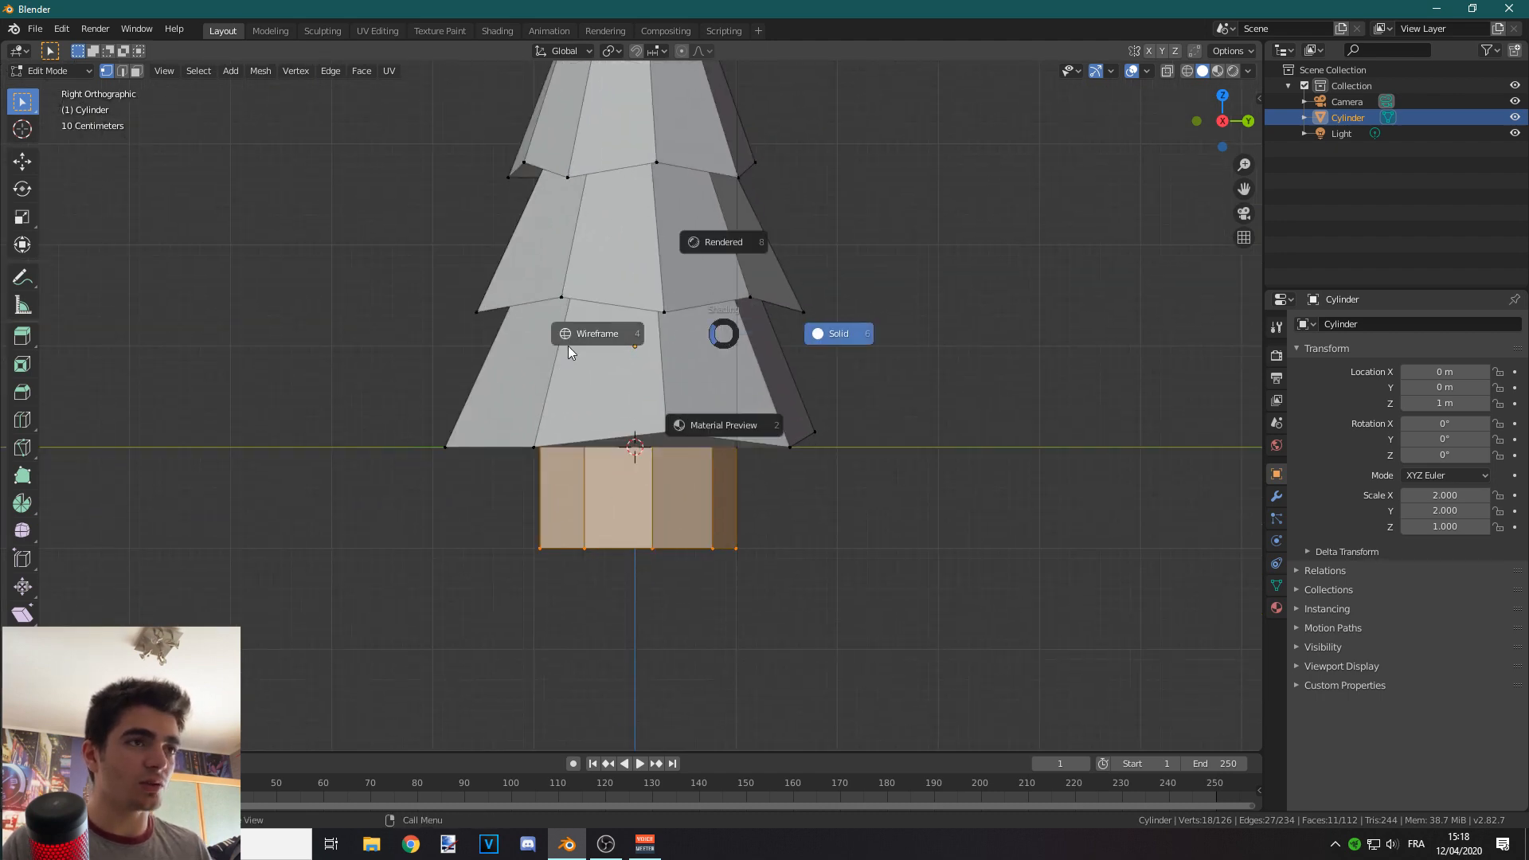
left_click(586, 347)
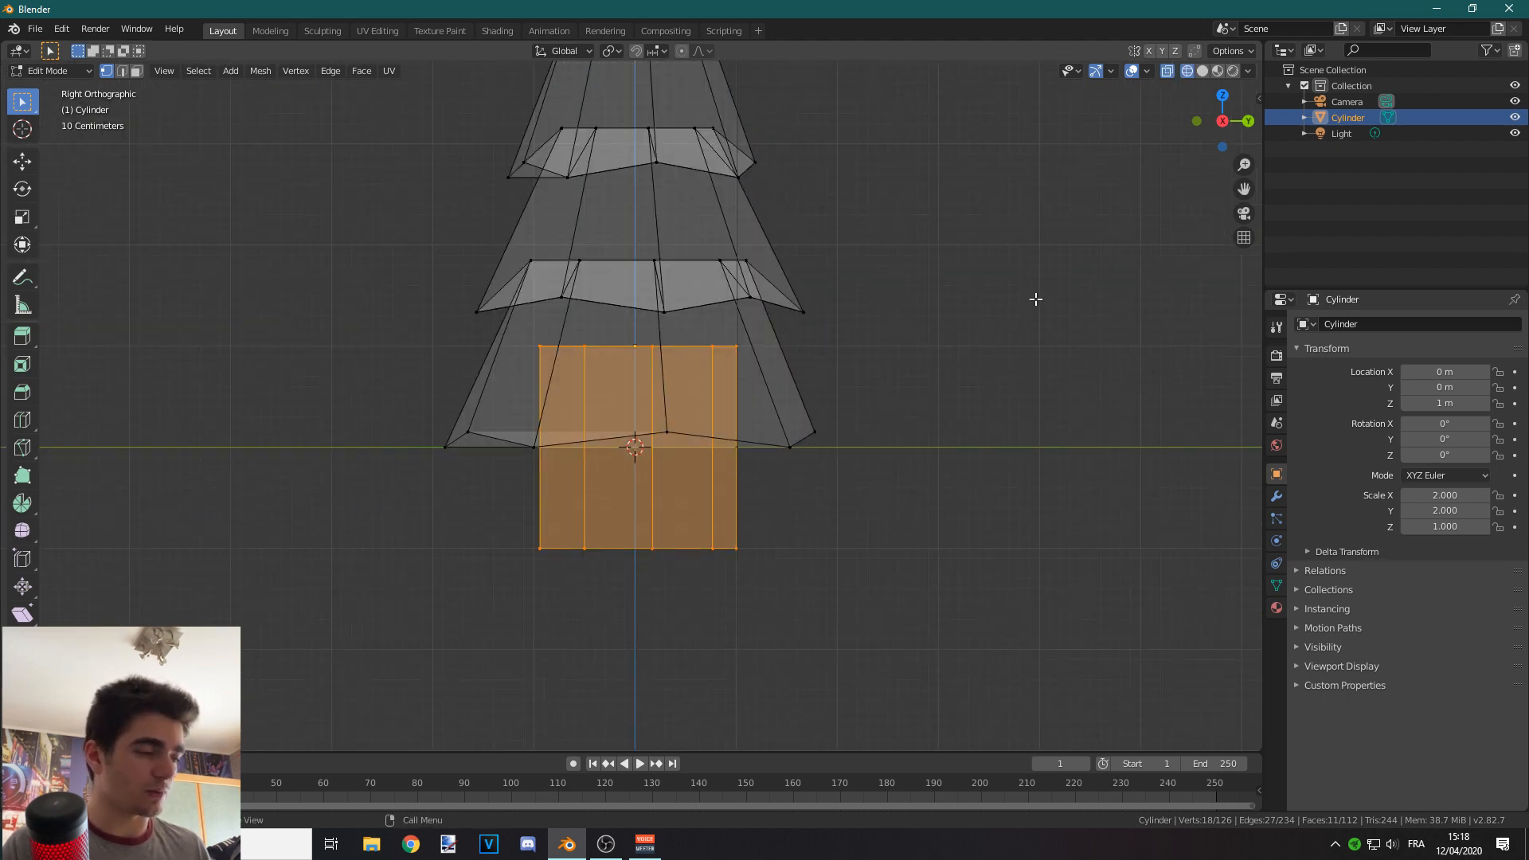
key("s")
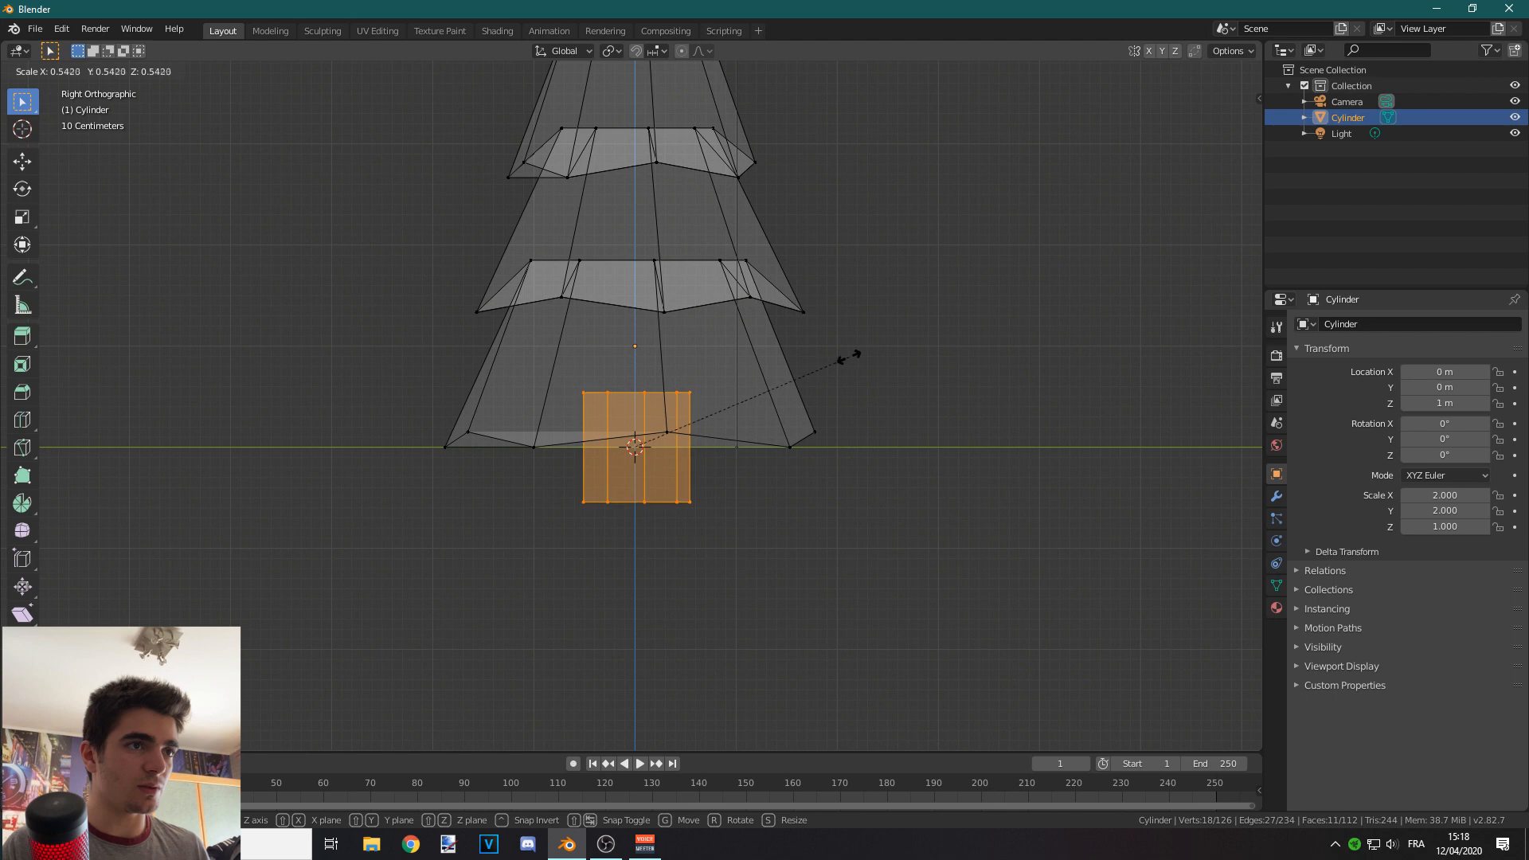
left_click(850, 356)
key("g")
key("z")
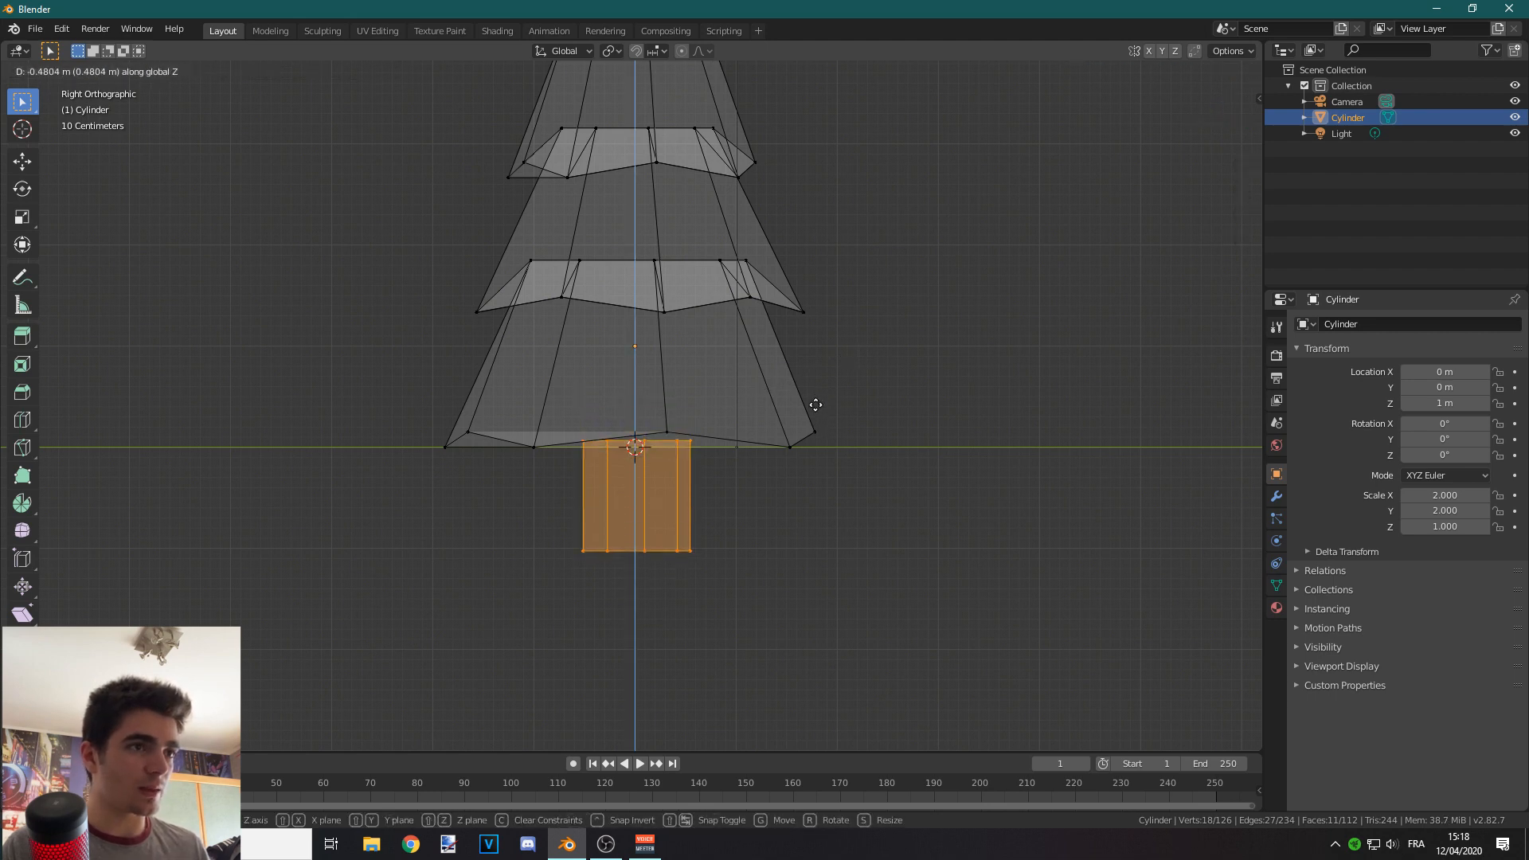
left_click(812, 404)
Step: Shrink the trunk's top edge loop to about 0.39 and raise it slightly along Z into the lowest tier
left_click(672, 439)
scroll(675, 443, "up", 4)
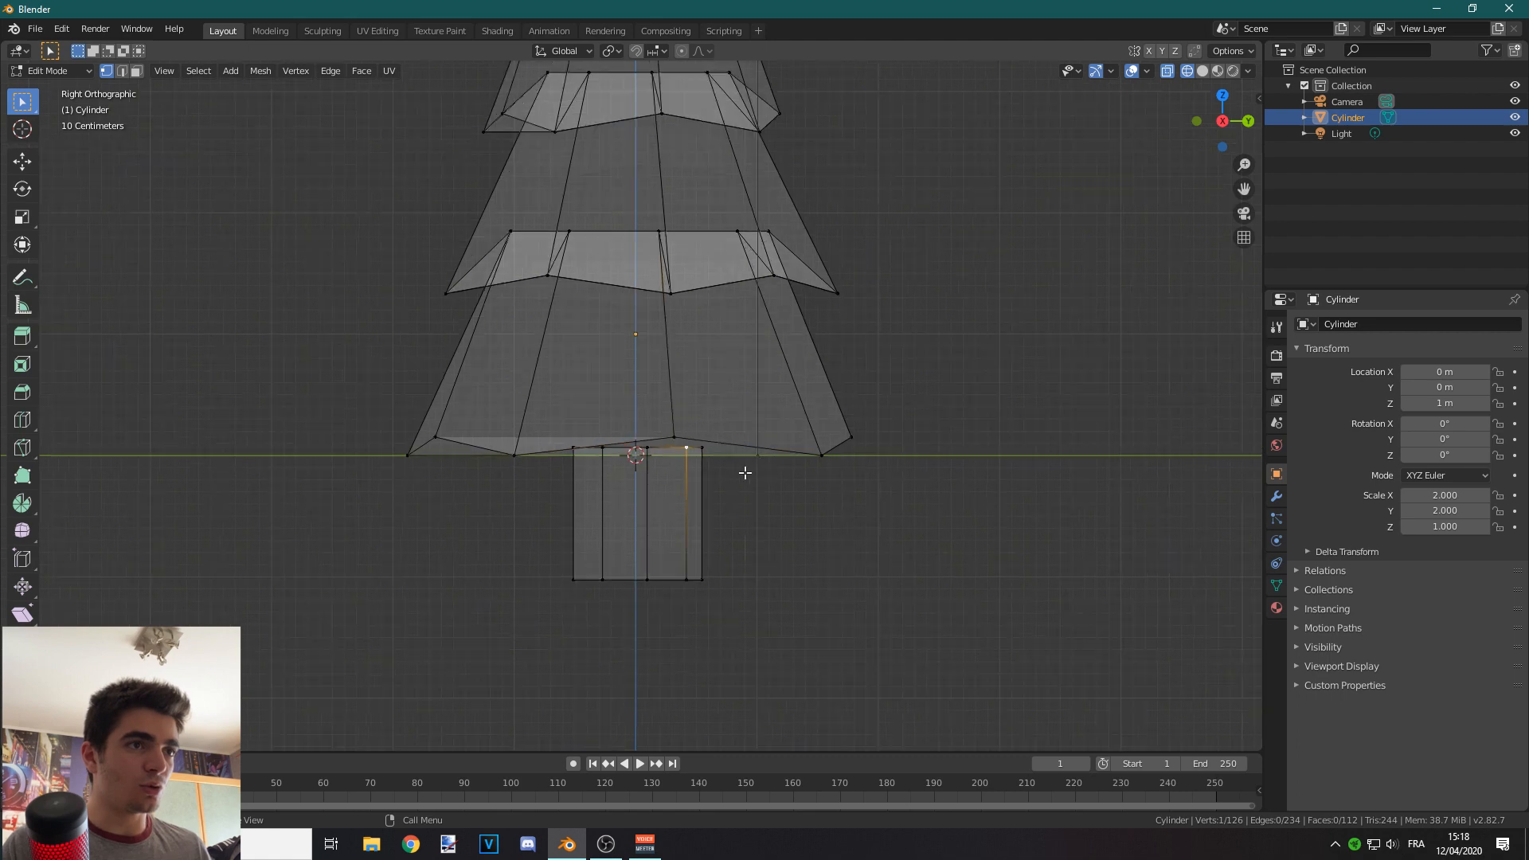
left_click(722, 474, "alt")
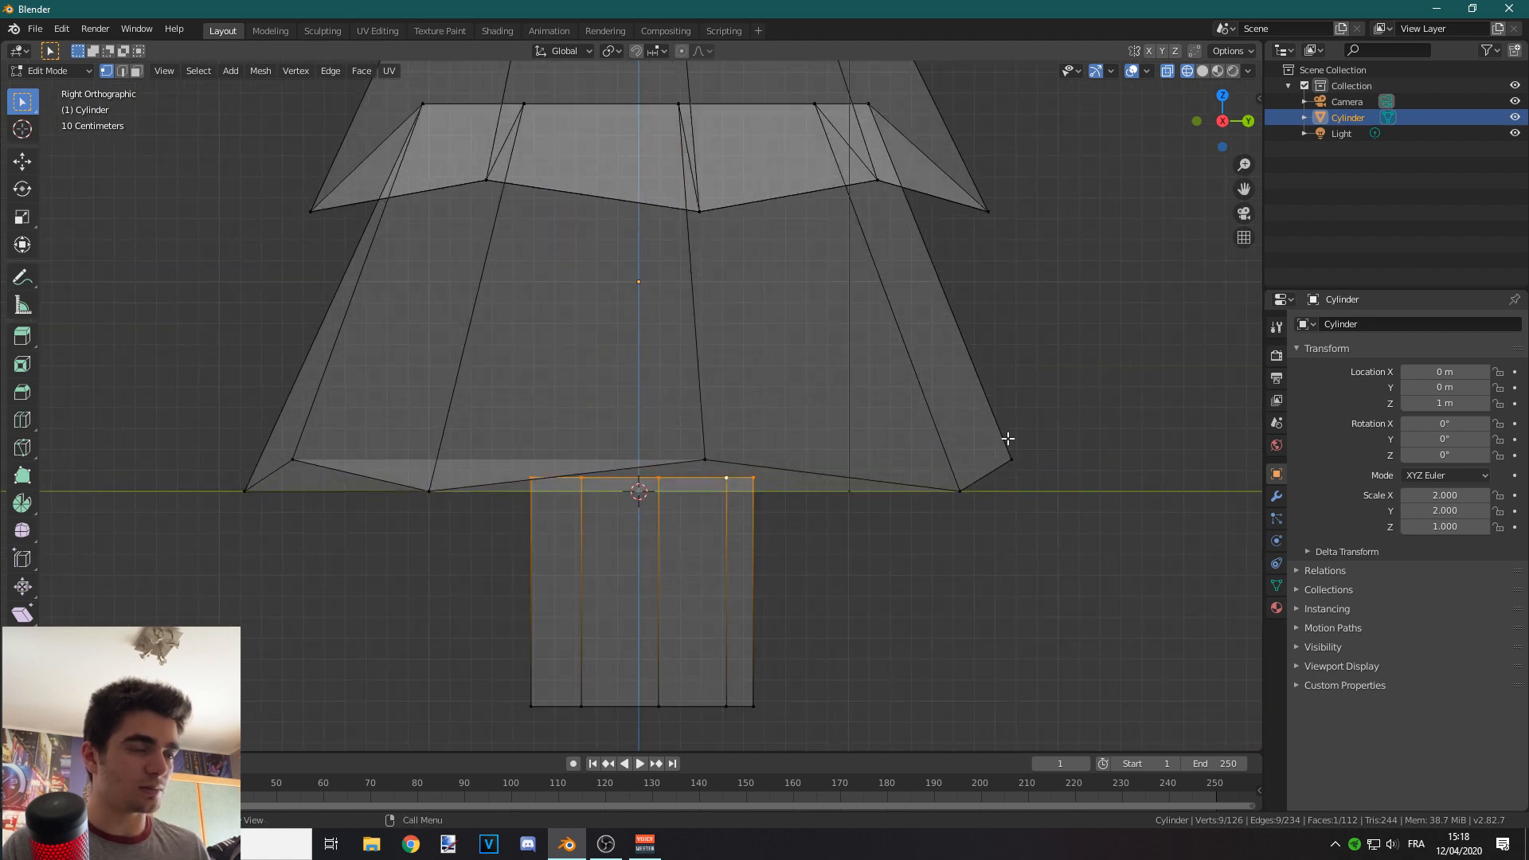
scroll(1044, 423, "down", 2)
key("s")
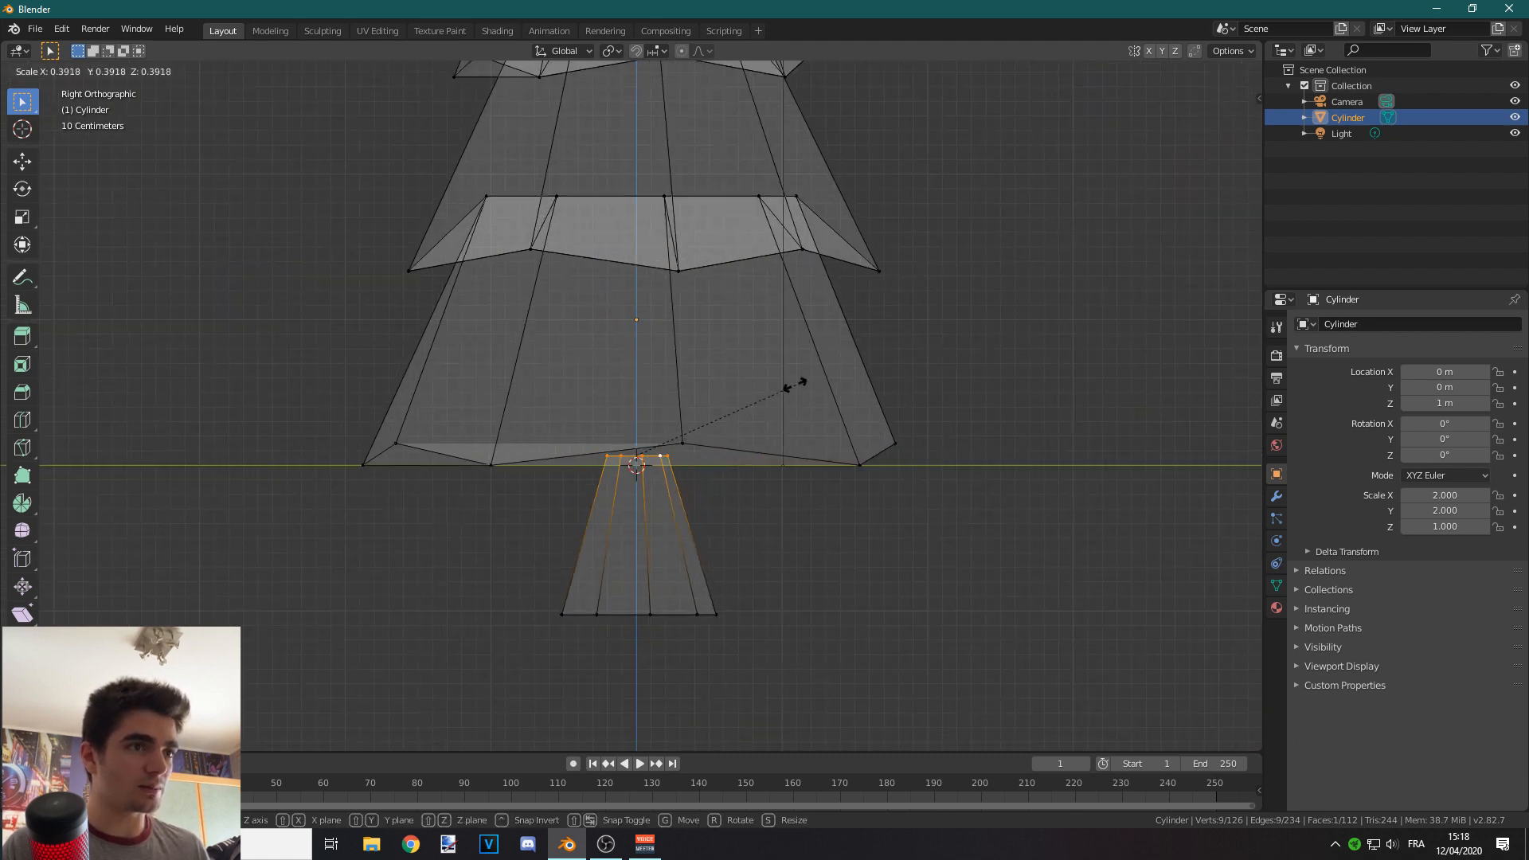
left_click(796, 385)
key("g")
key("z")
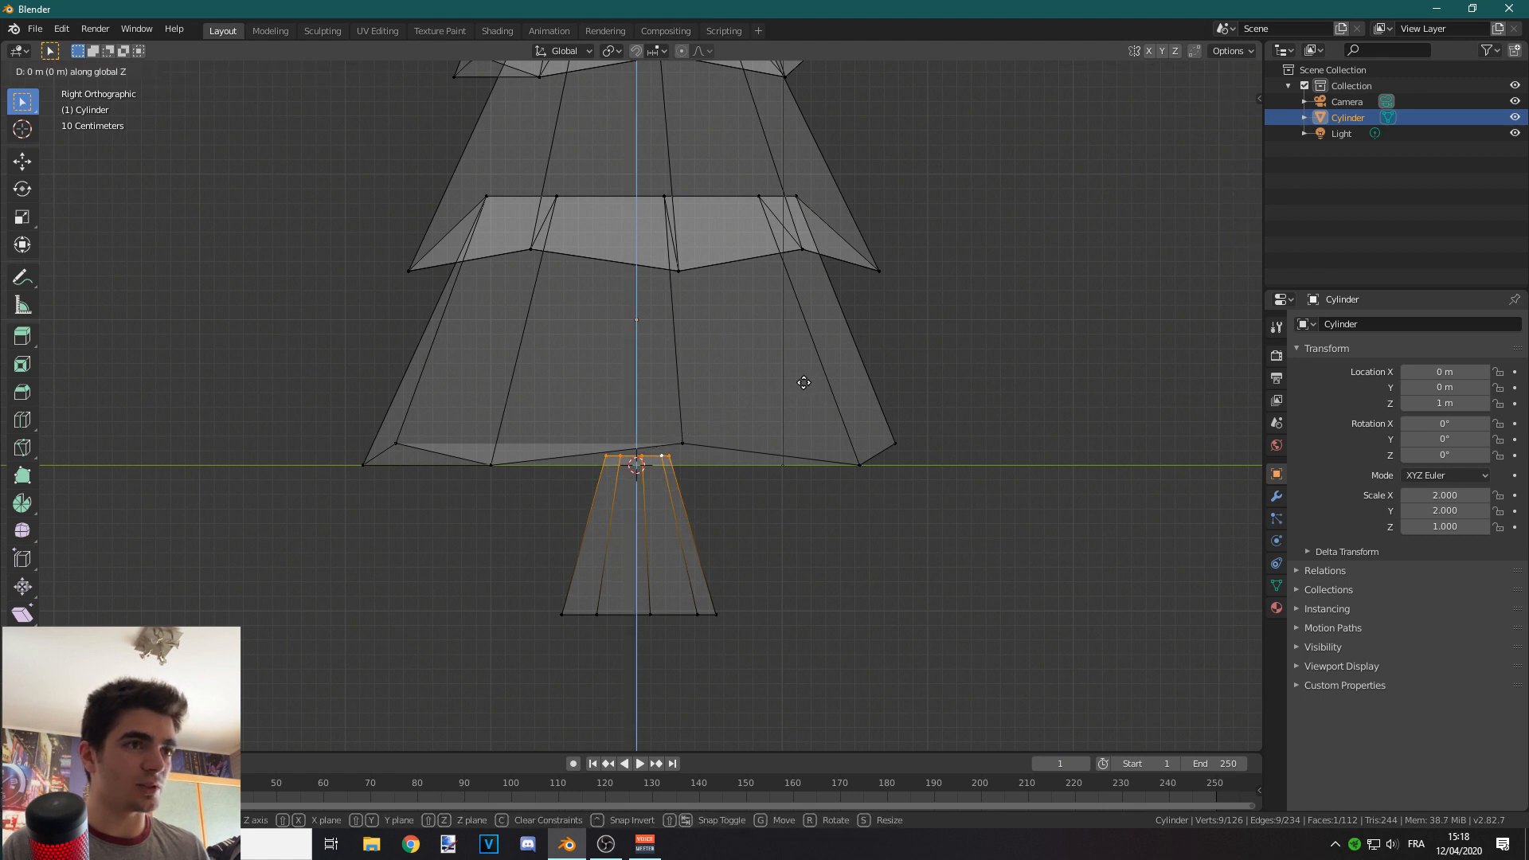
left_click(793, 362)
Step: Add a loop cut in the lower part of the trunk, scale it to about 0.77 to flare the base, and restore solid shading
key("ctrl+r")
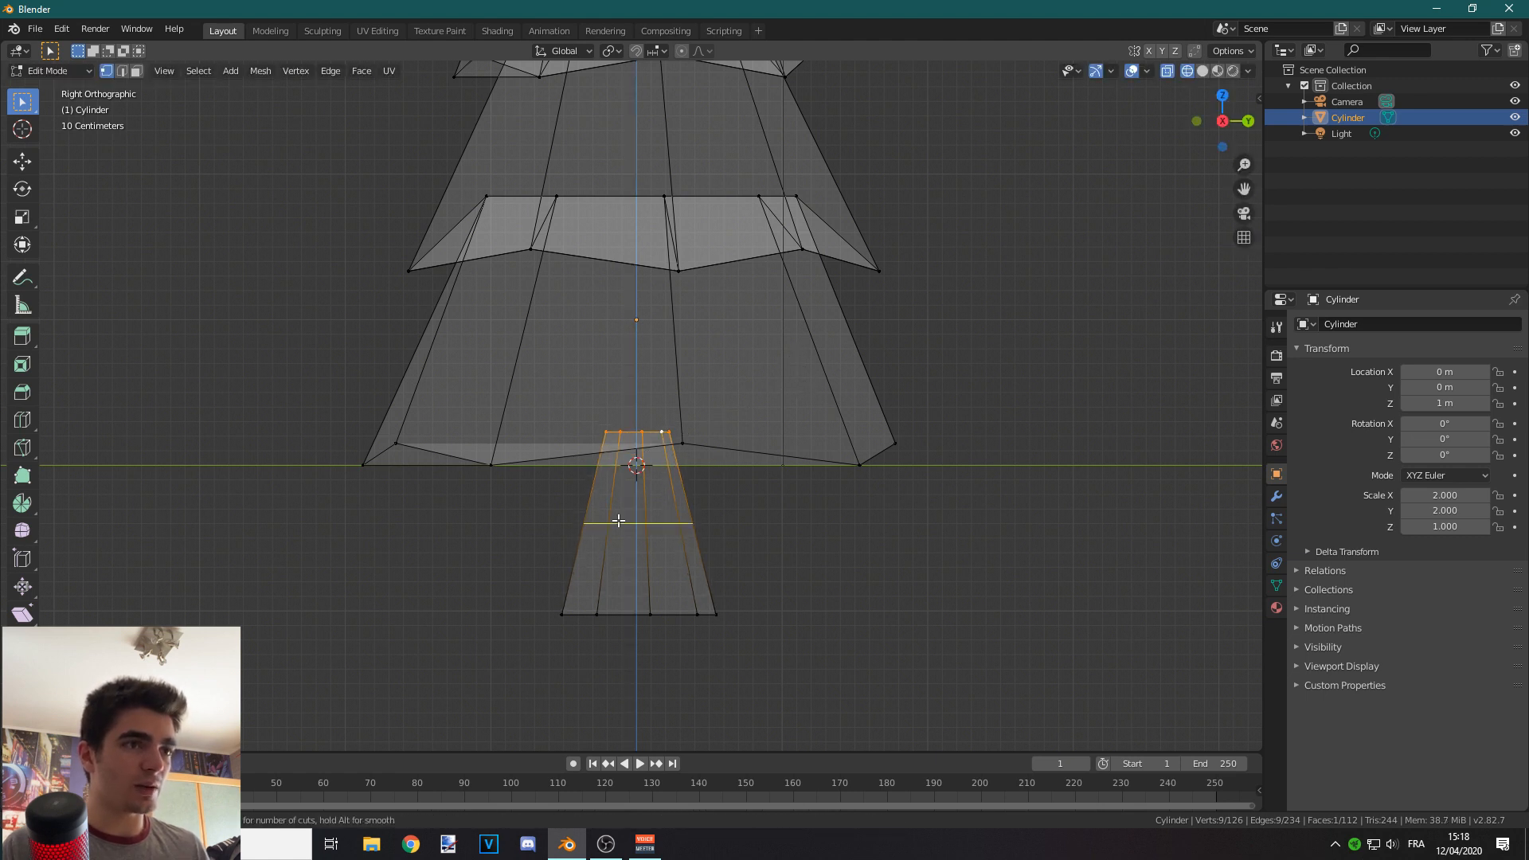
left_click(667, 511)
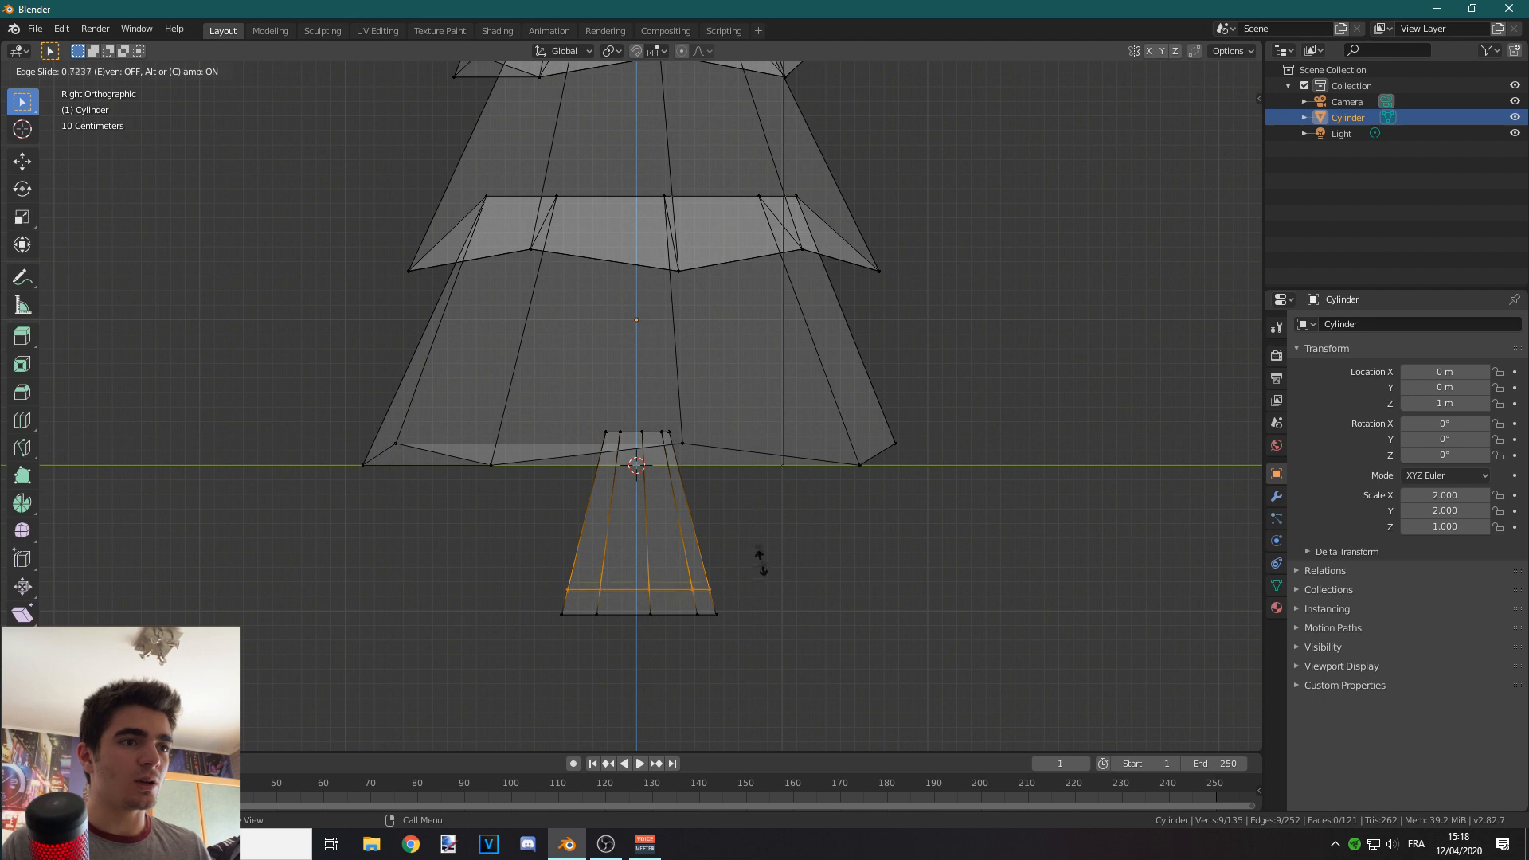
left_click(744, 528)
key("s")
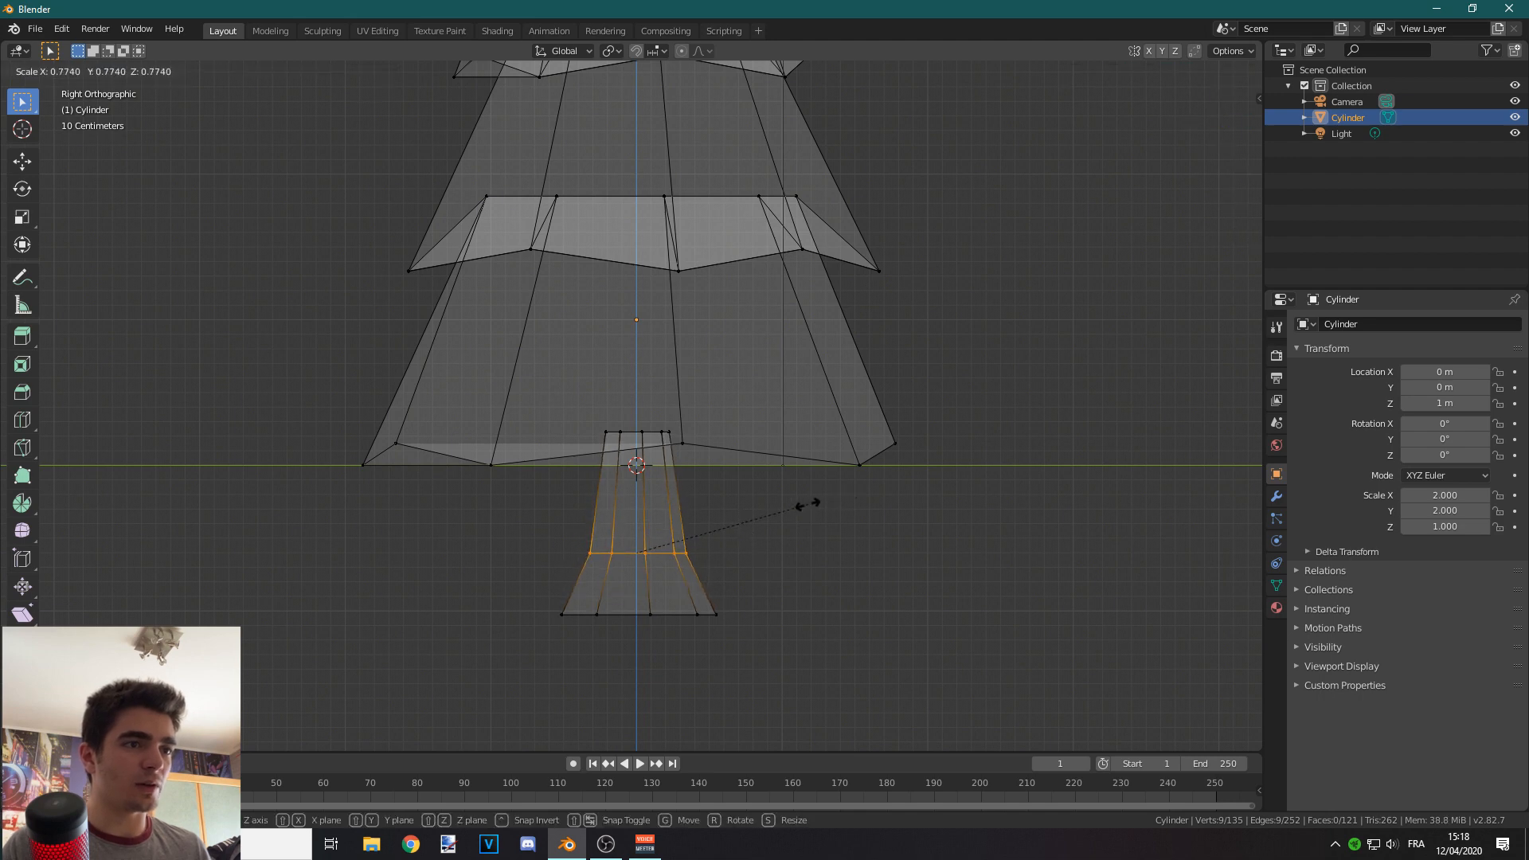
left_click(803, 508)
scroll(737, 533, "down", 1)
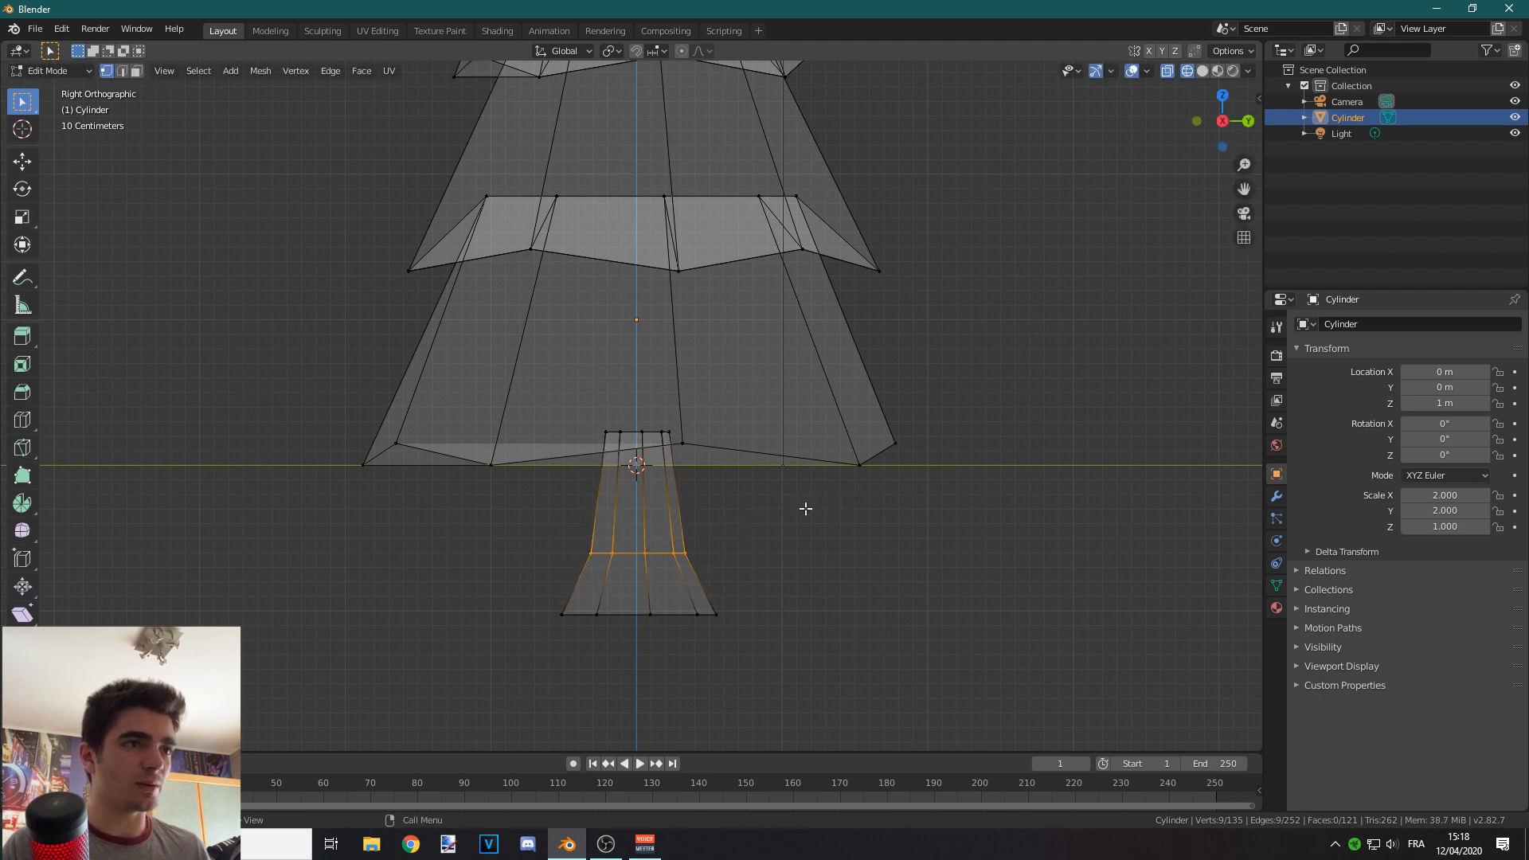
scroll(727, 543, "up", 1)
scroll(721, 580, "down", 1)
key("alt+z")
scroll(396, 314, "down", 1)
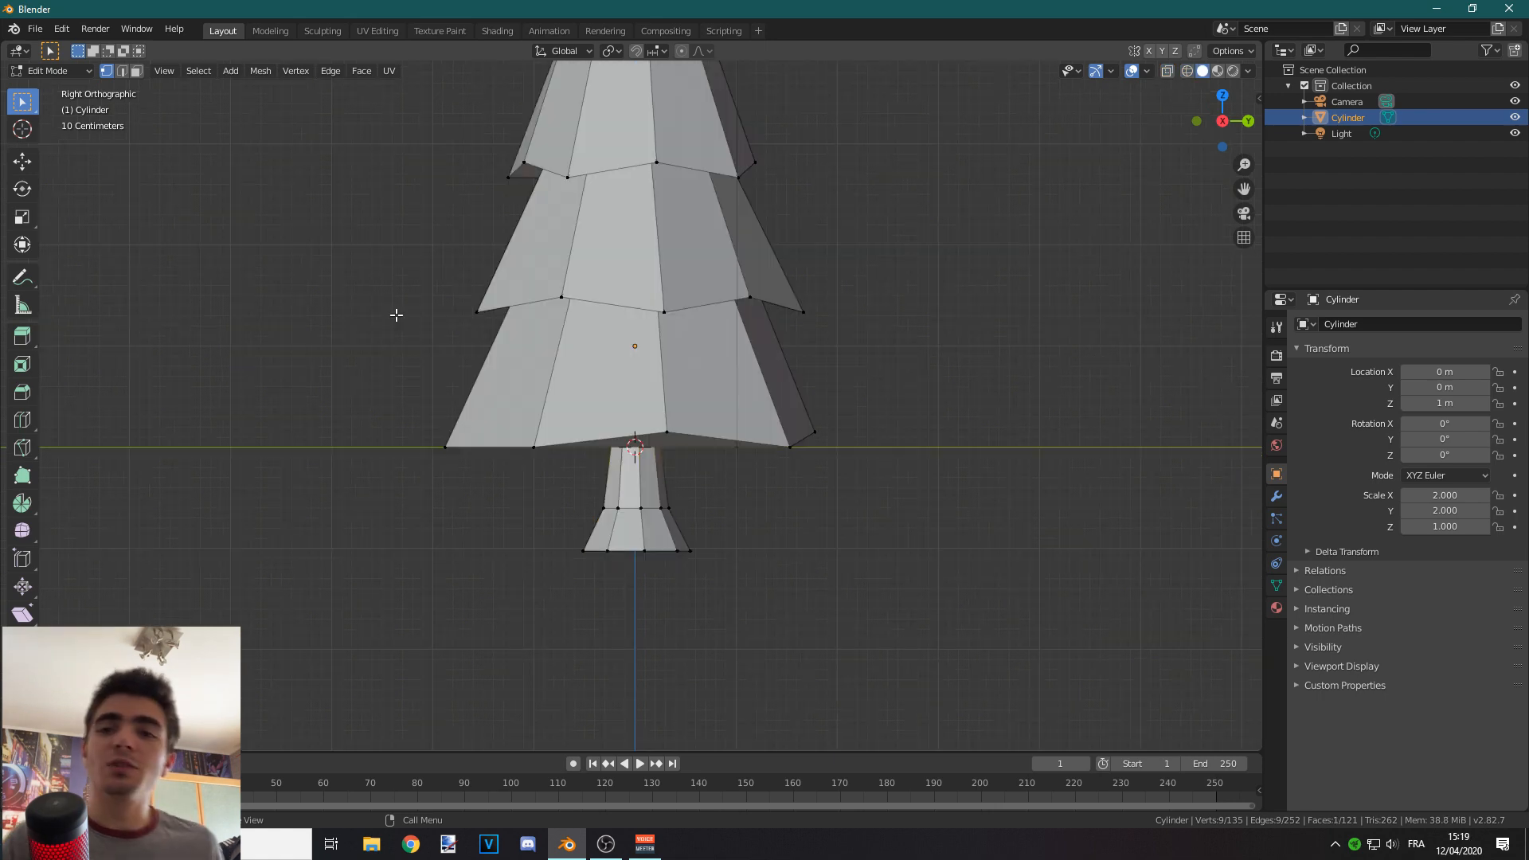
Step: In face selection mode, delete the large bottom face of the lowest foliage tier
middle_click_drag(467, 406, 668, 414)
scroll(478, 342, "down", 2)
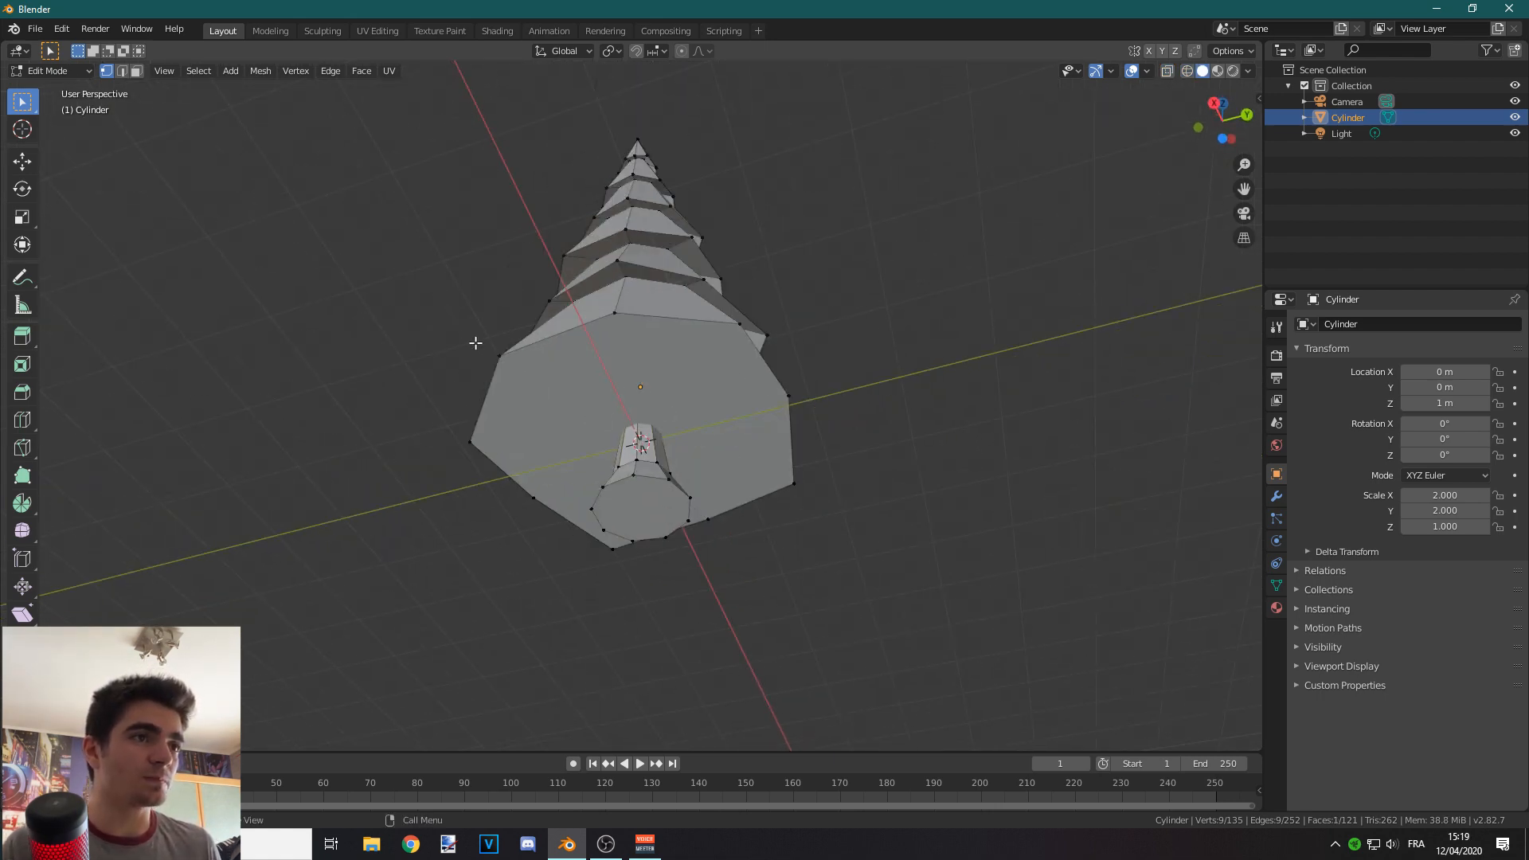
middle_click_drag(475, 341, 491, 355)
left_click(136, 71)
left_click(678, 379)
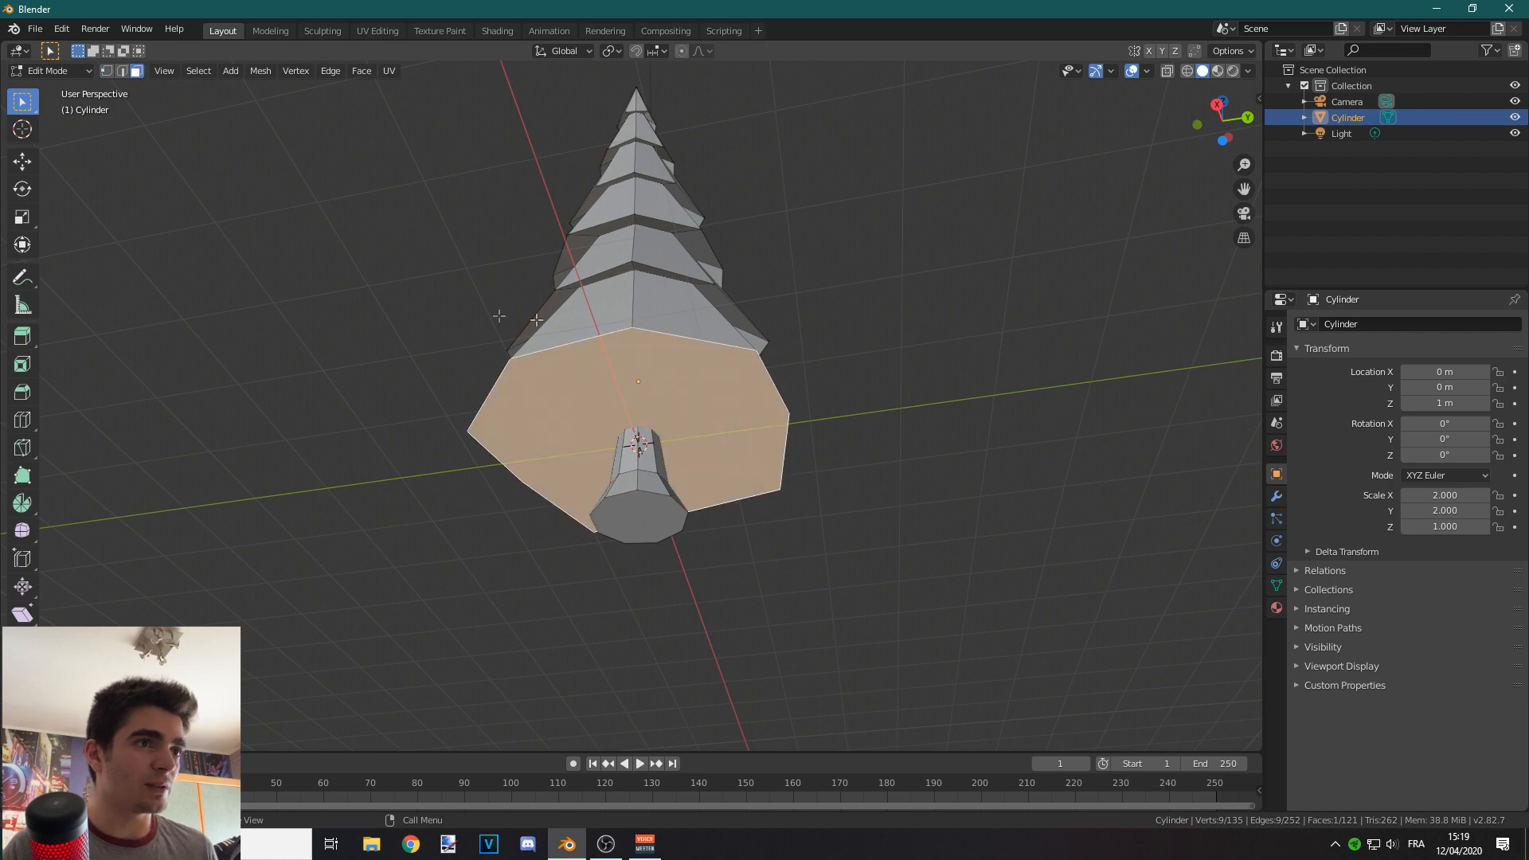
key("x")
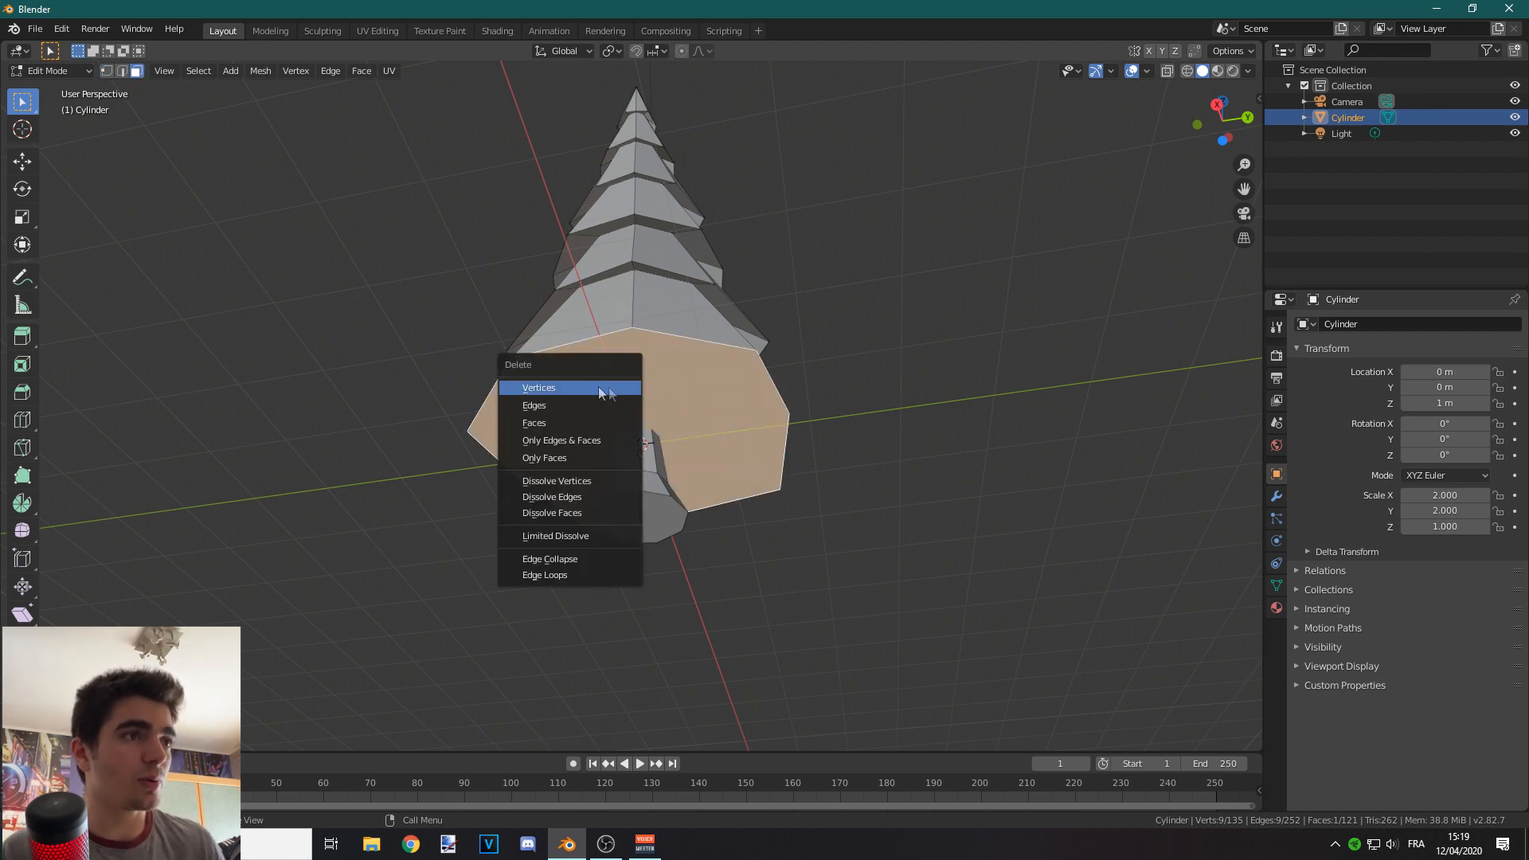
left_click(542, 422)
middle_click_drag(624, 384, 542, 394)
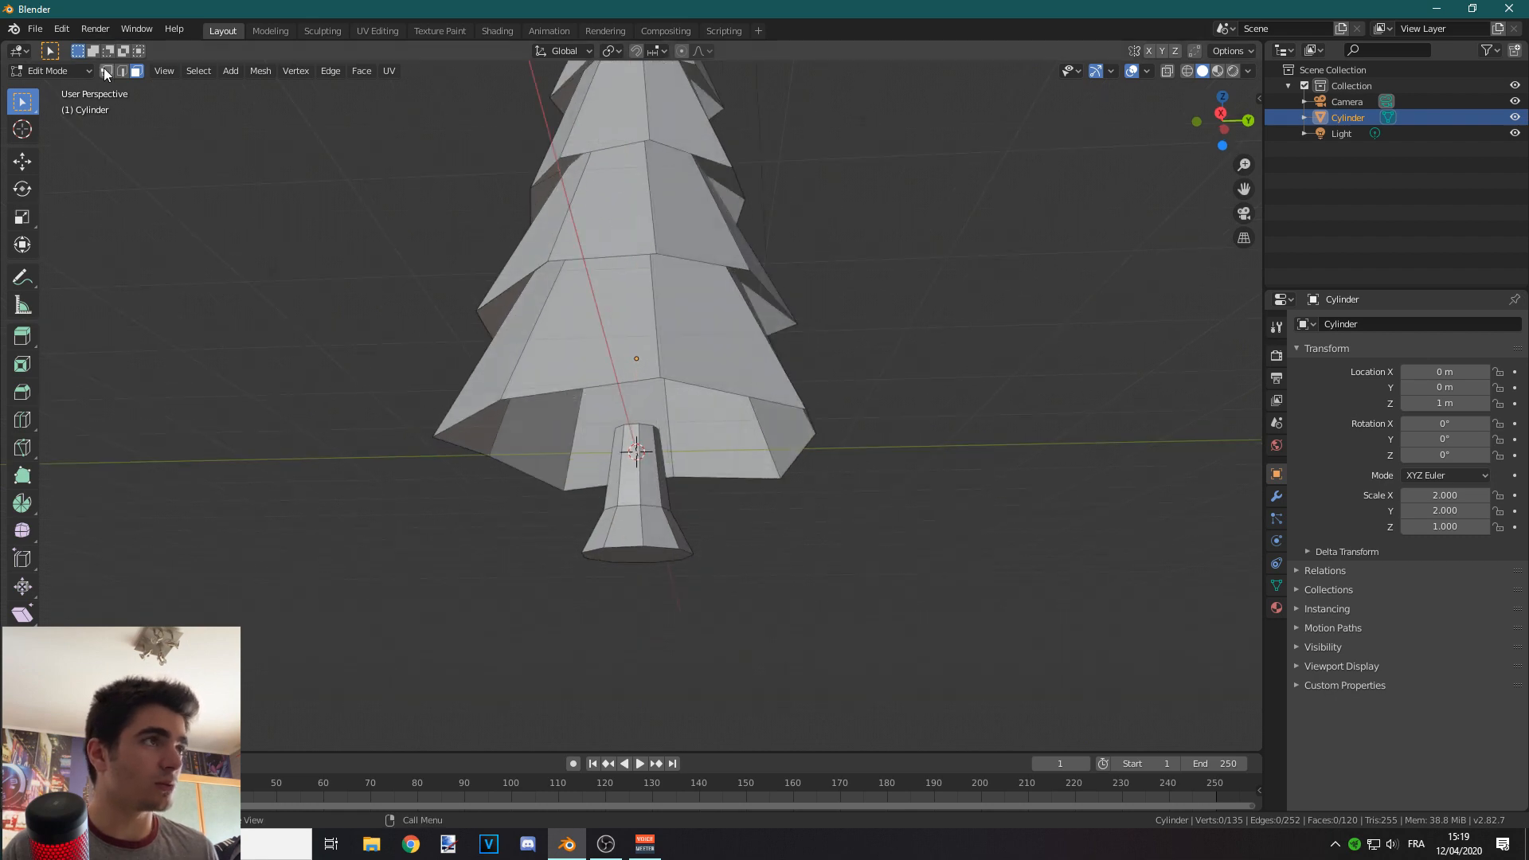
Step: Select the lowest tier's open rim loop in vertex mode, extrude it and scale the extrusion to 0 to close the underside
key("1")
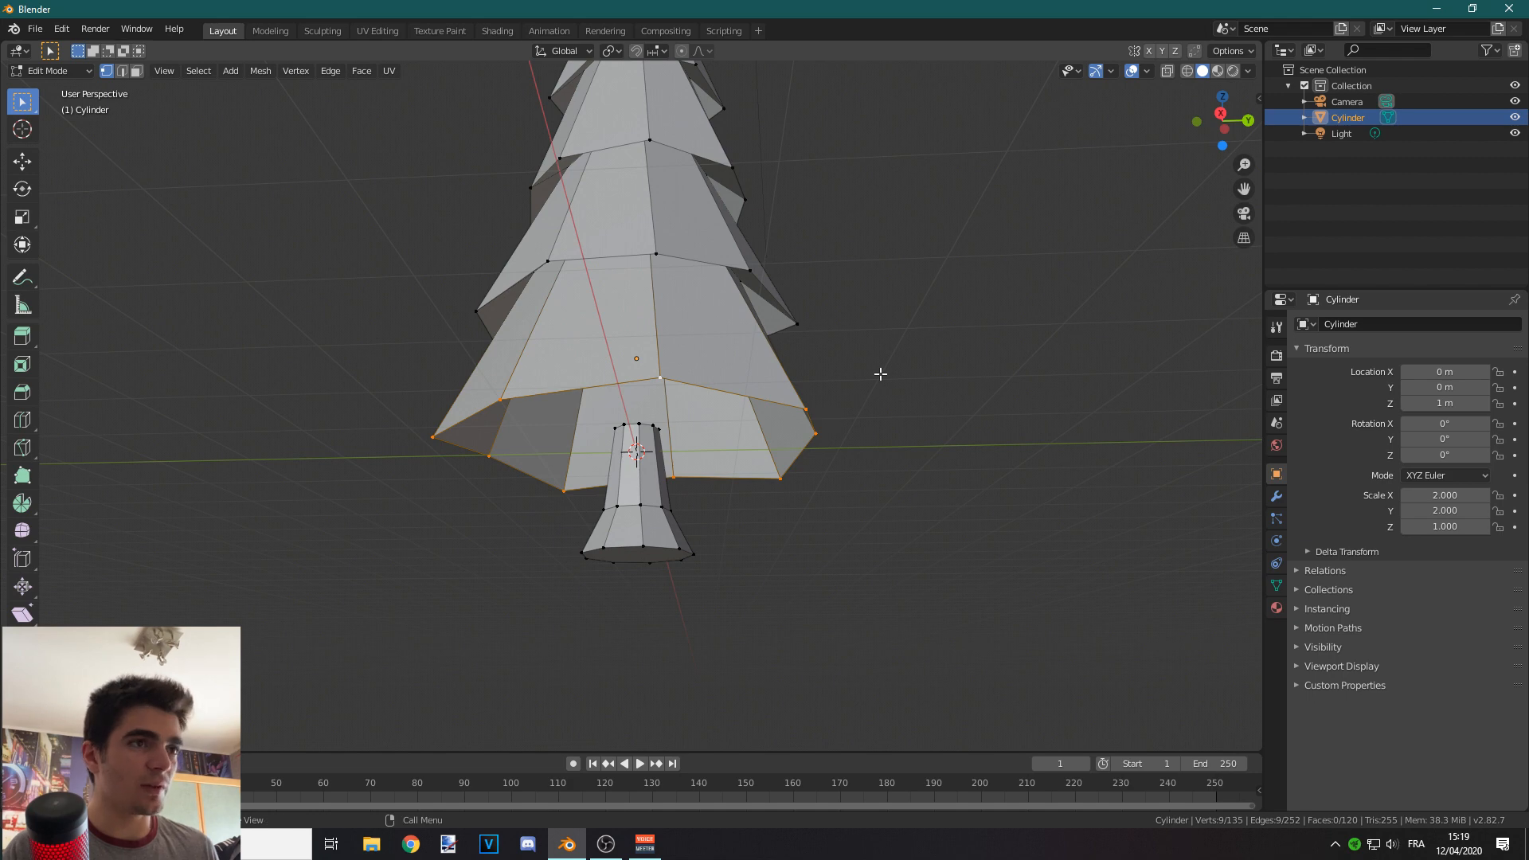
key("e")
type("s")
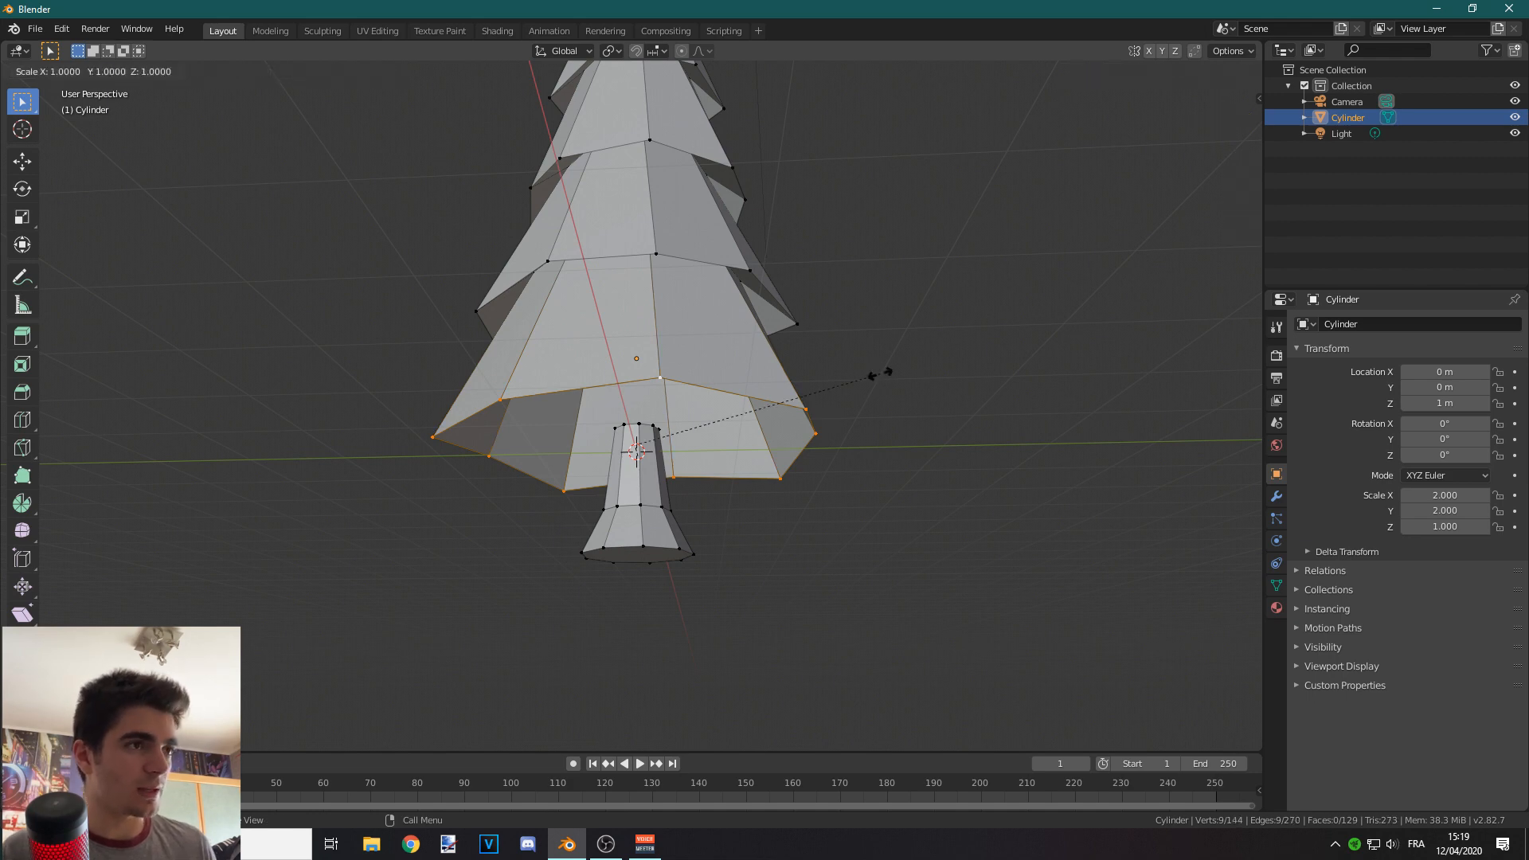
type("0")
key("Return")
scroll(854, 427, "up", 3)
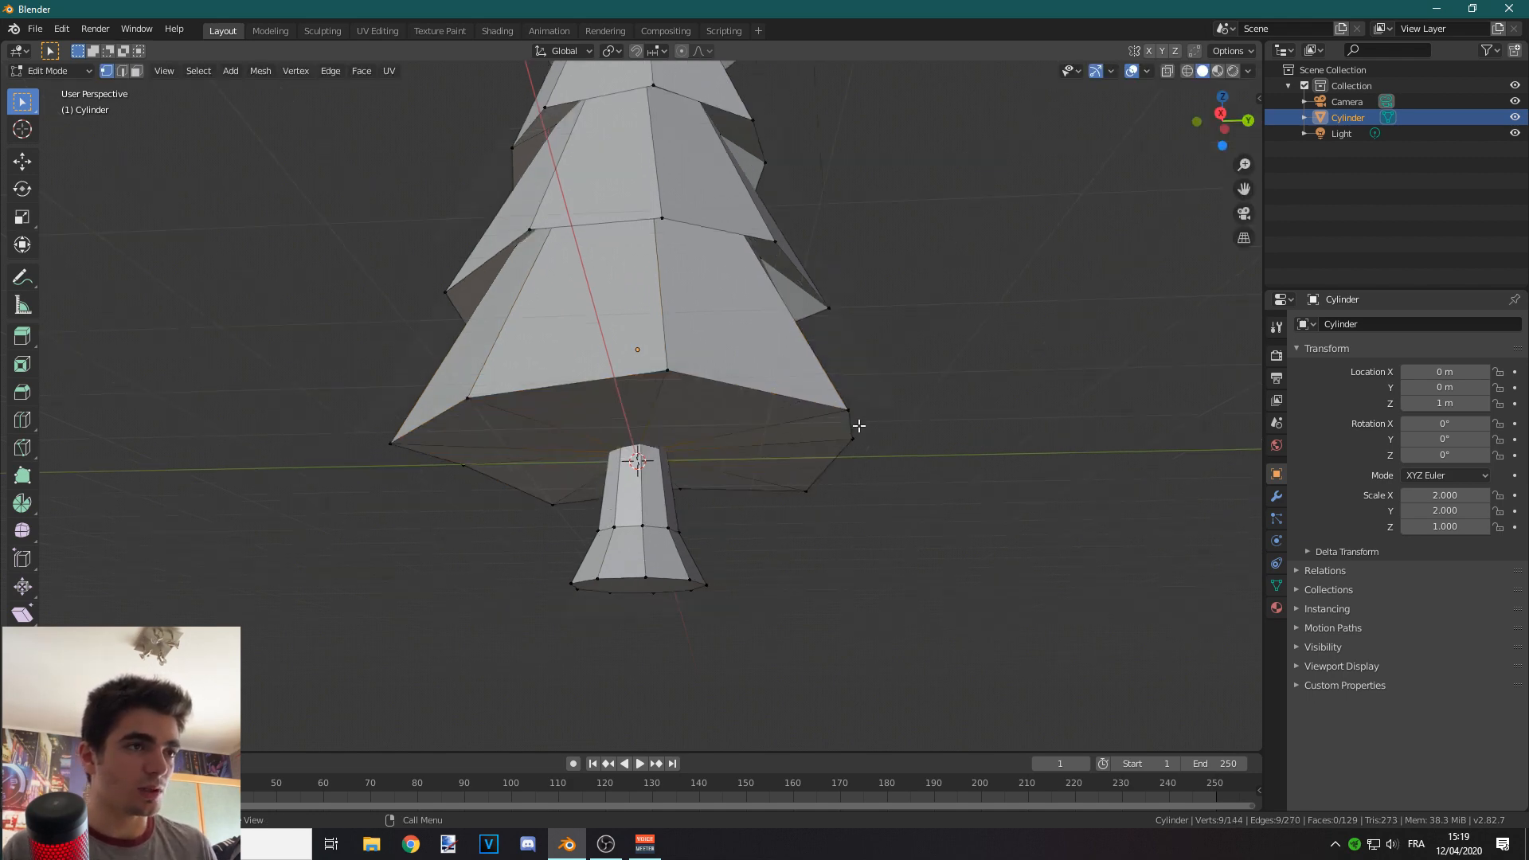
Step: Raise the underside's collapsed centre point along Z to recess the lowest tier, fine-tuning its height to just above the trunk top
key("g")
key("z")
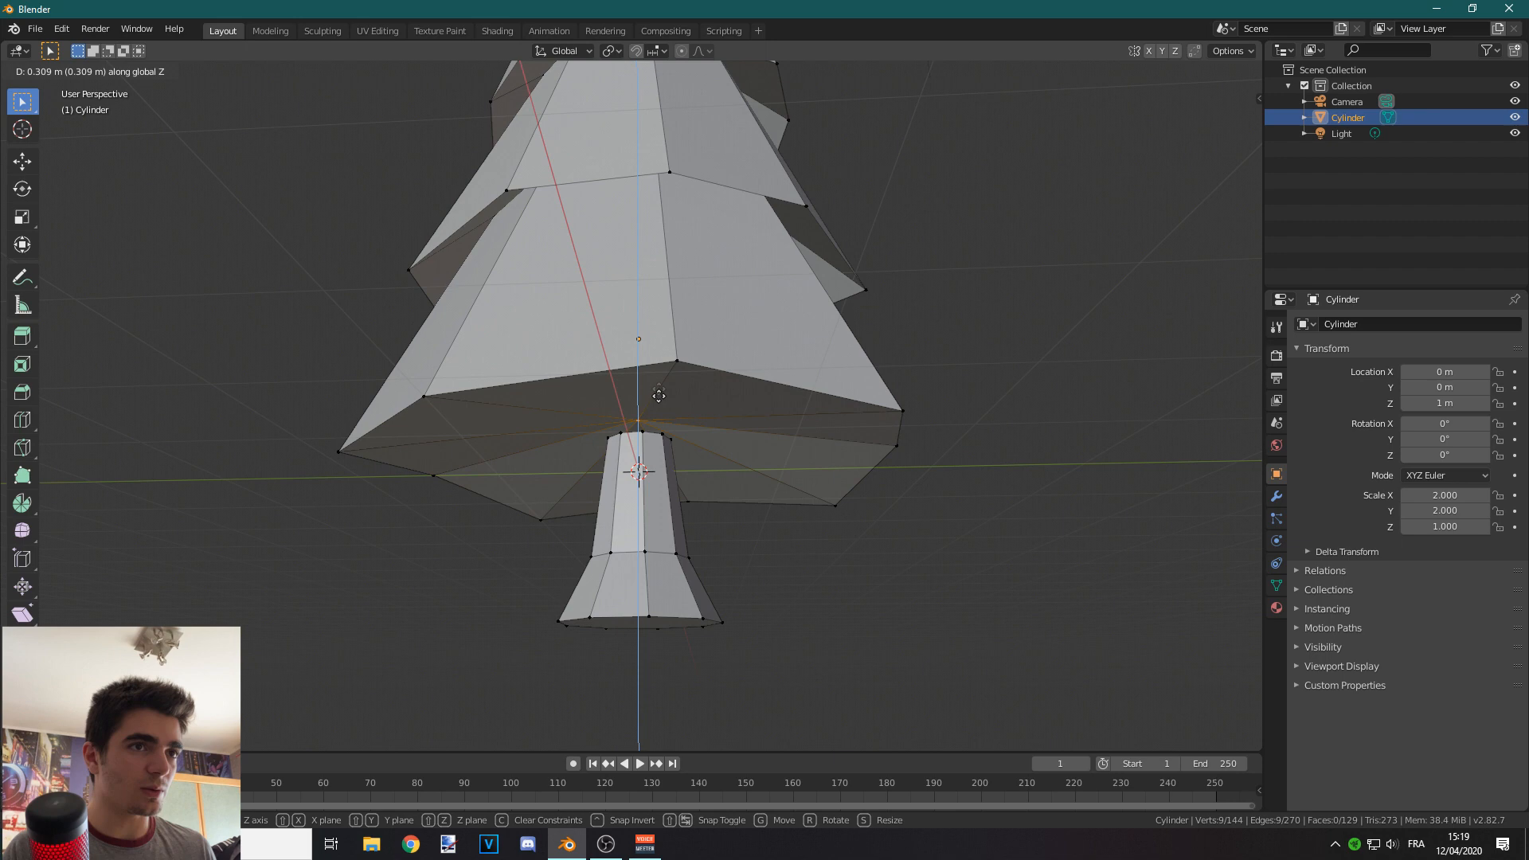
left_click(666, 364)
mouse_move(682, 430)
middle_mouse_down()
mouse_move(693, 471)
mouse_move(689, 454)
middle_mouse_up()
key("g")
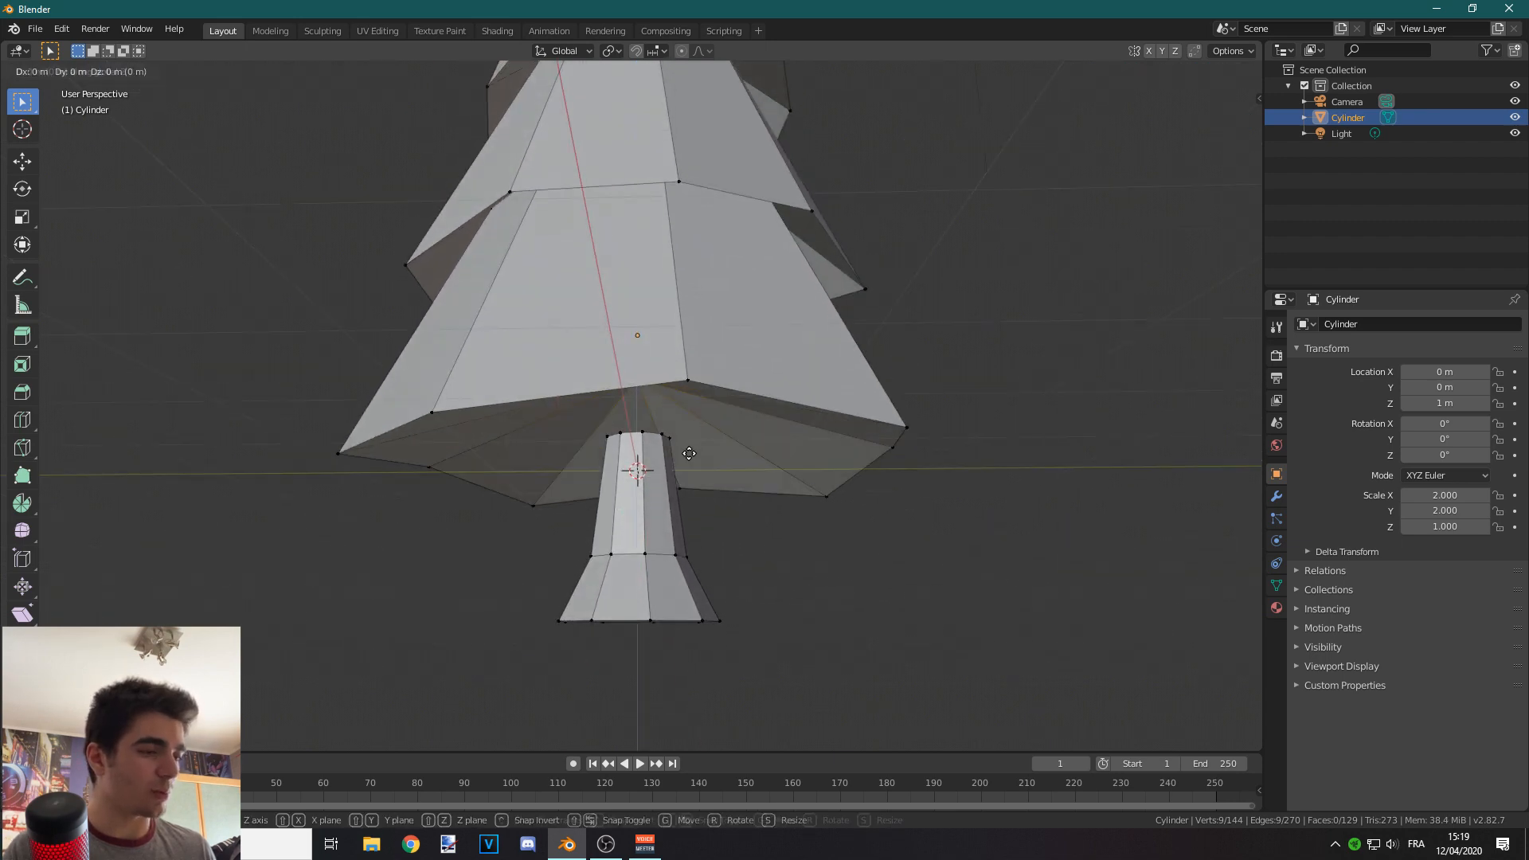
key("z")
left_click(677, 469)
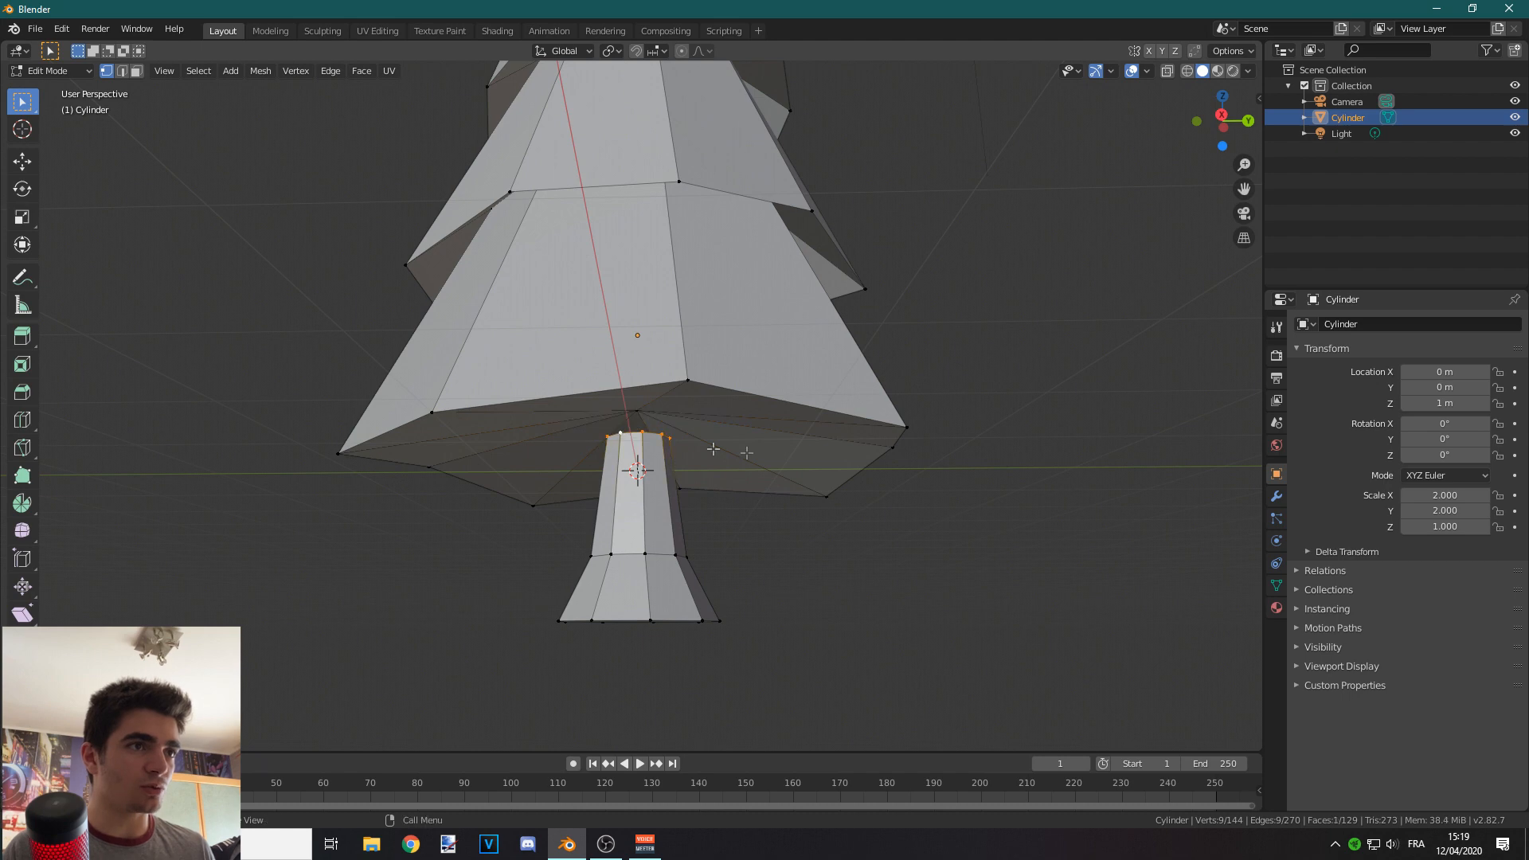
Step: Raise the trunk's top edge loop along Z to meet the recessed underside, and return to Object Mode
key("g")
key("z")
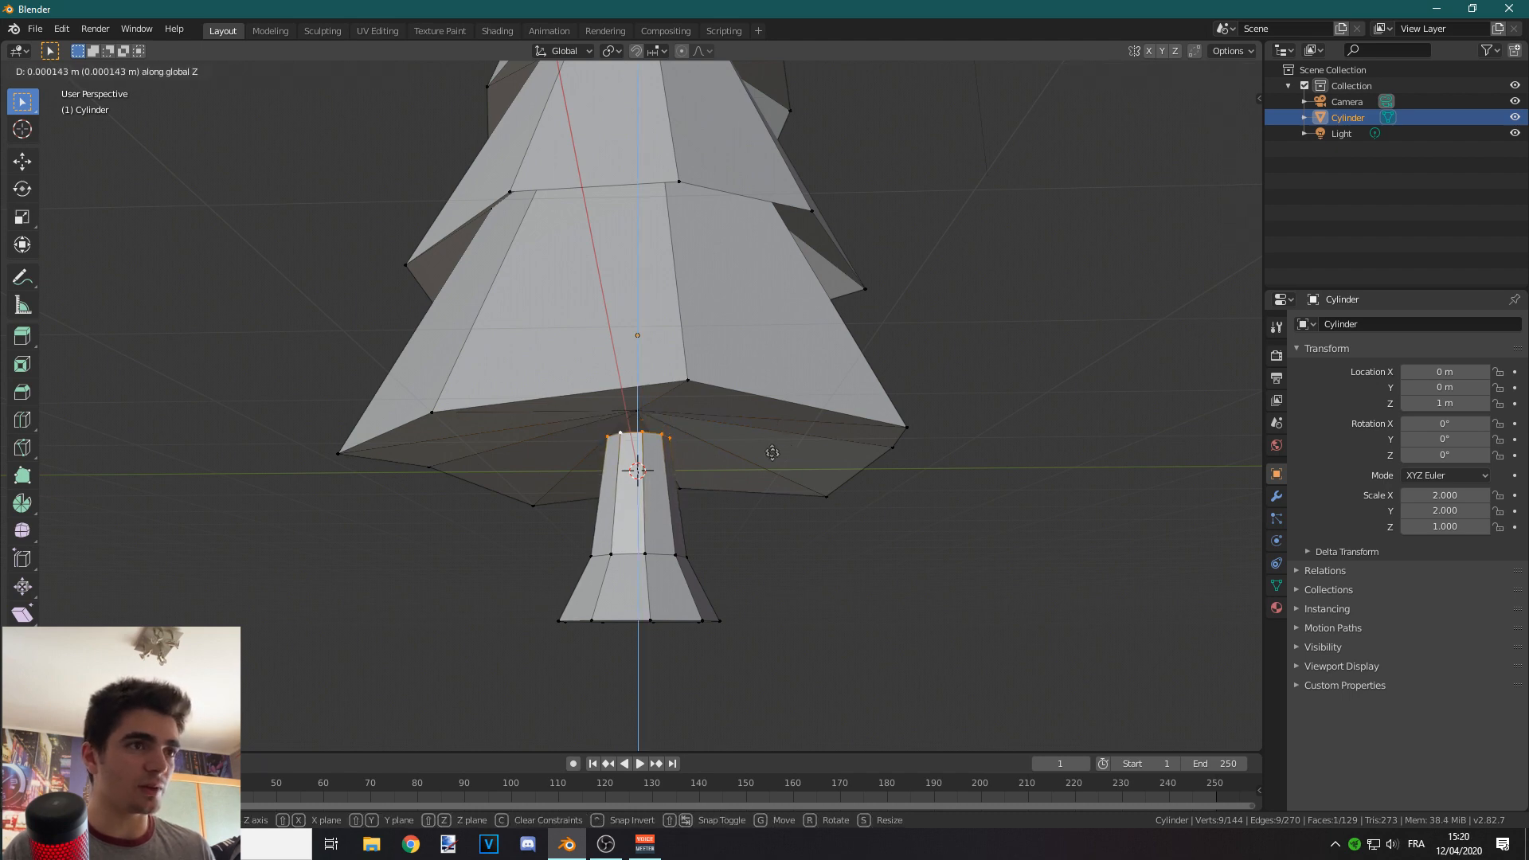
left_click(768, 427)
middle_click_drag(767, 427, 1005, 324)
scroll(954, 307, "down", 3)
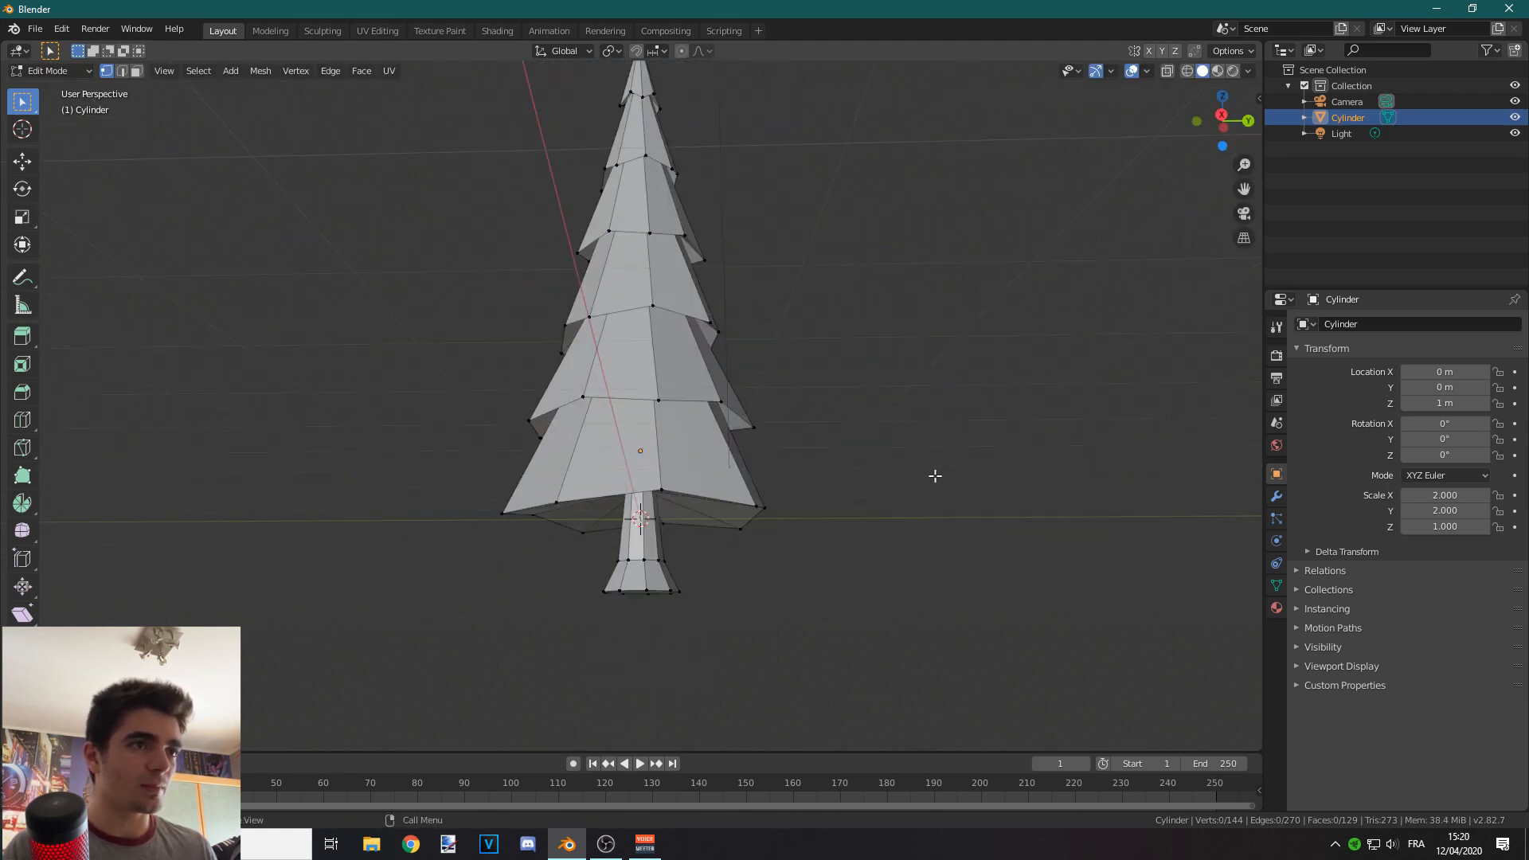
key("Tab")
scroll(934, 496, "down", 2)
middle_click_drag(818, 440, 827, 444)
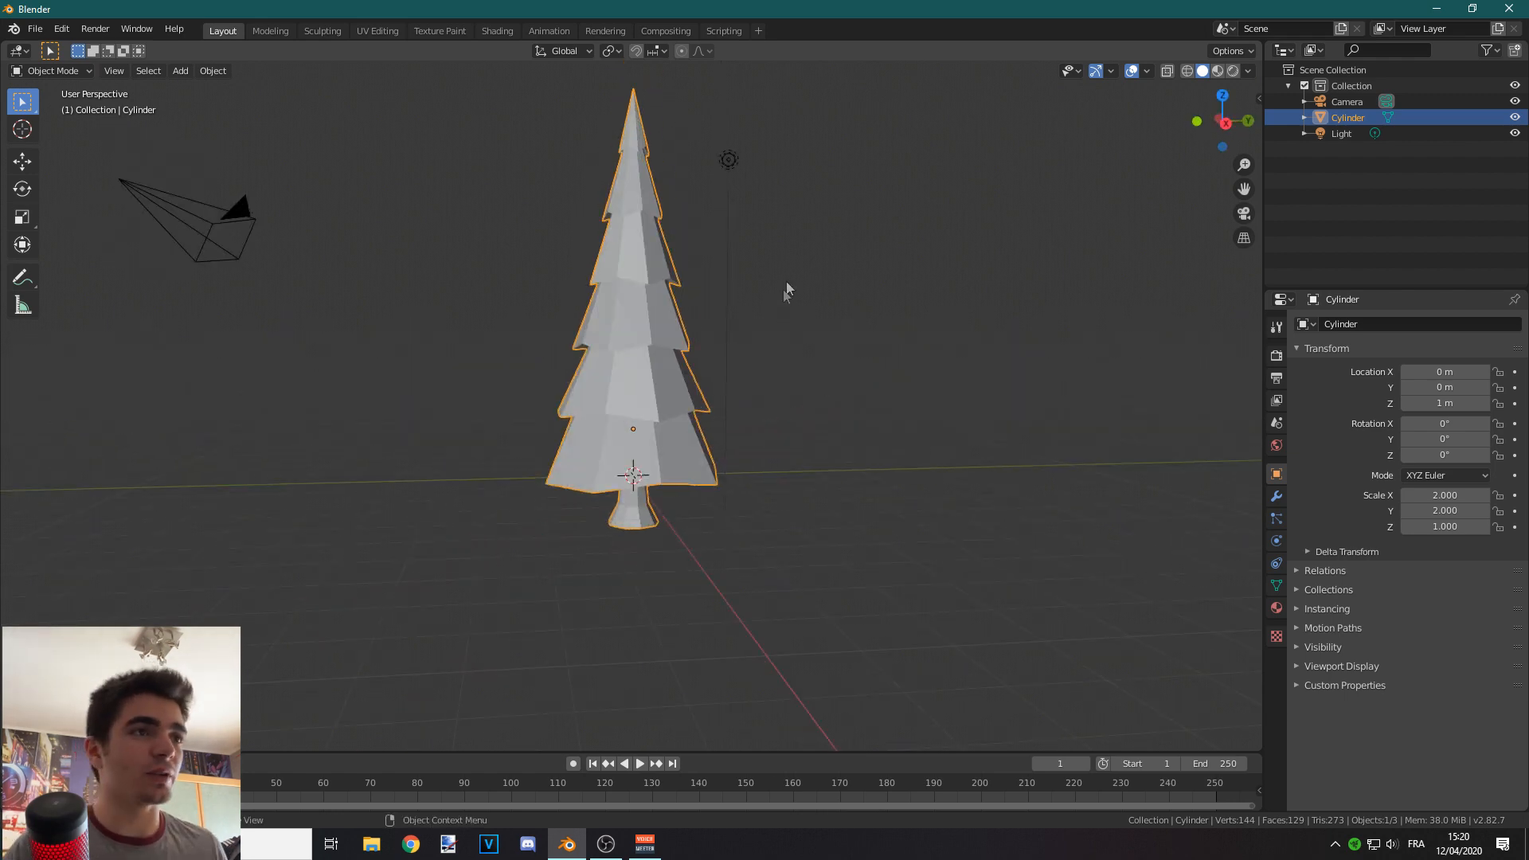
scroll(763, 318, "up", 2)
Step: Create a new material on the tree and name it "Feuilles"
left_click(1277, 608)
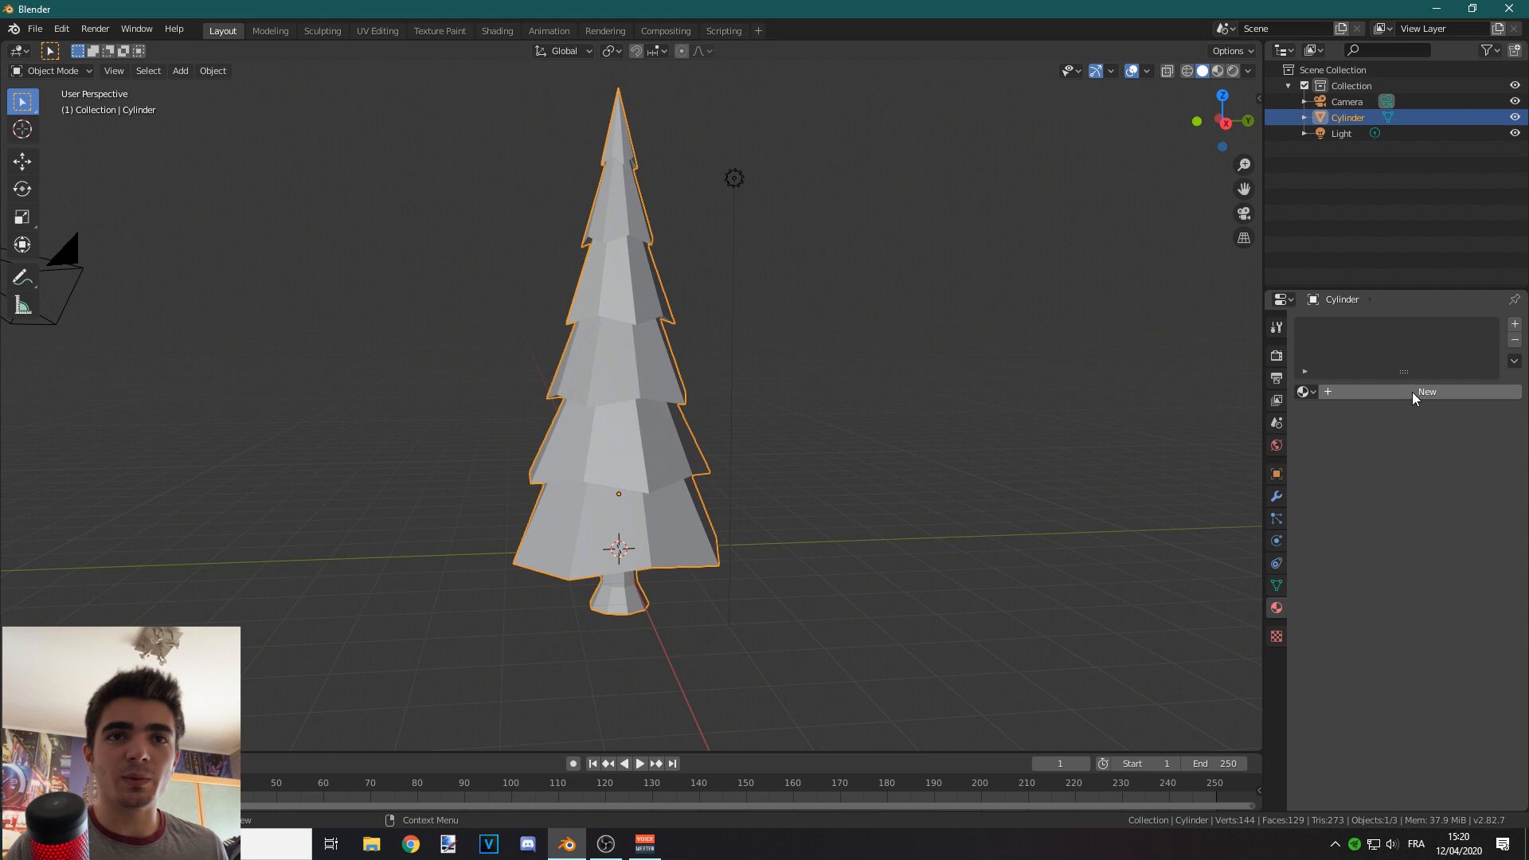
left_click(1412, 392)
left_click(1406, 390)
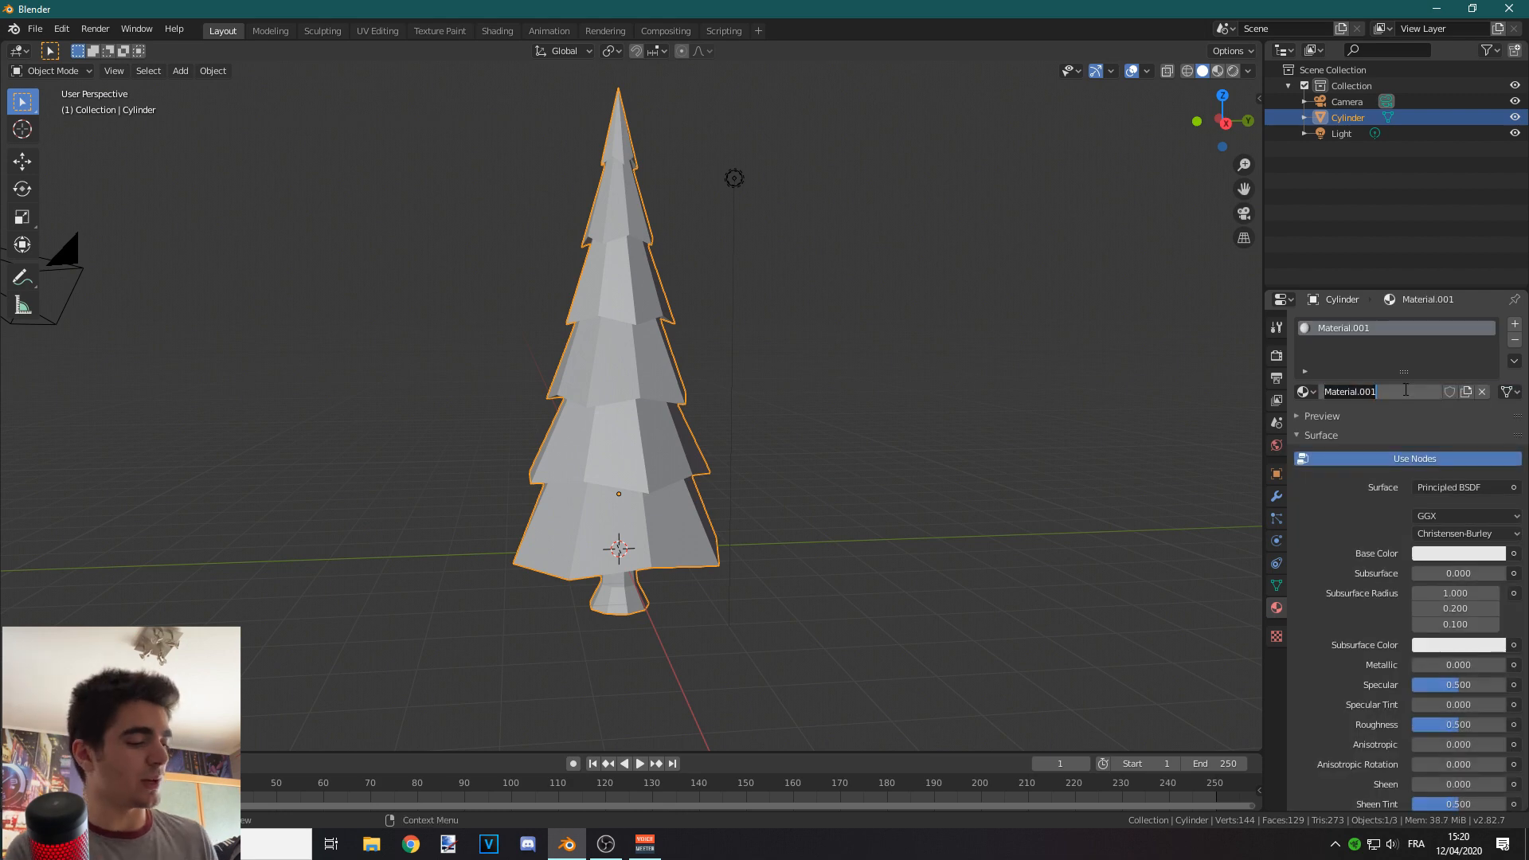
type("Feuille")
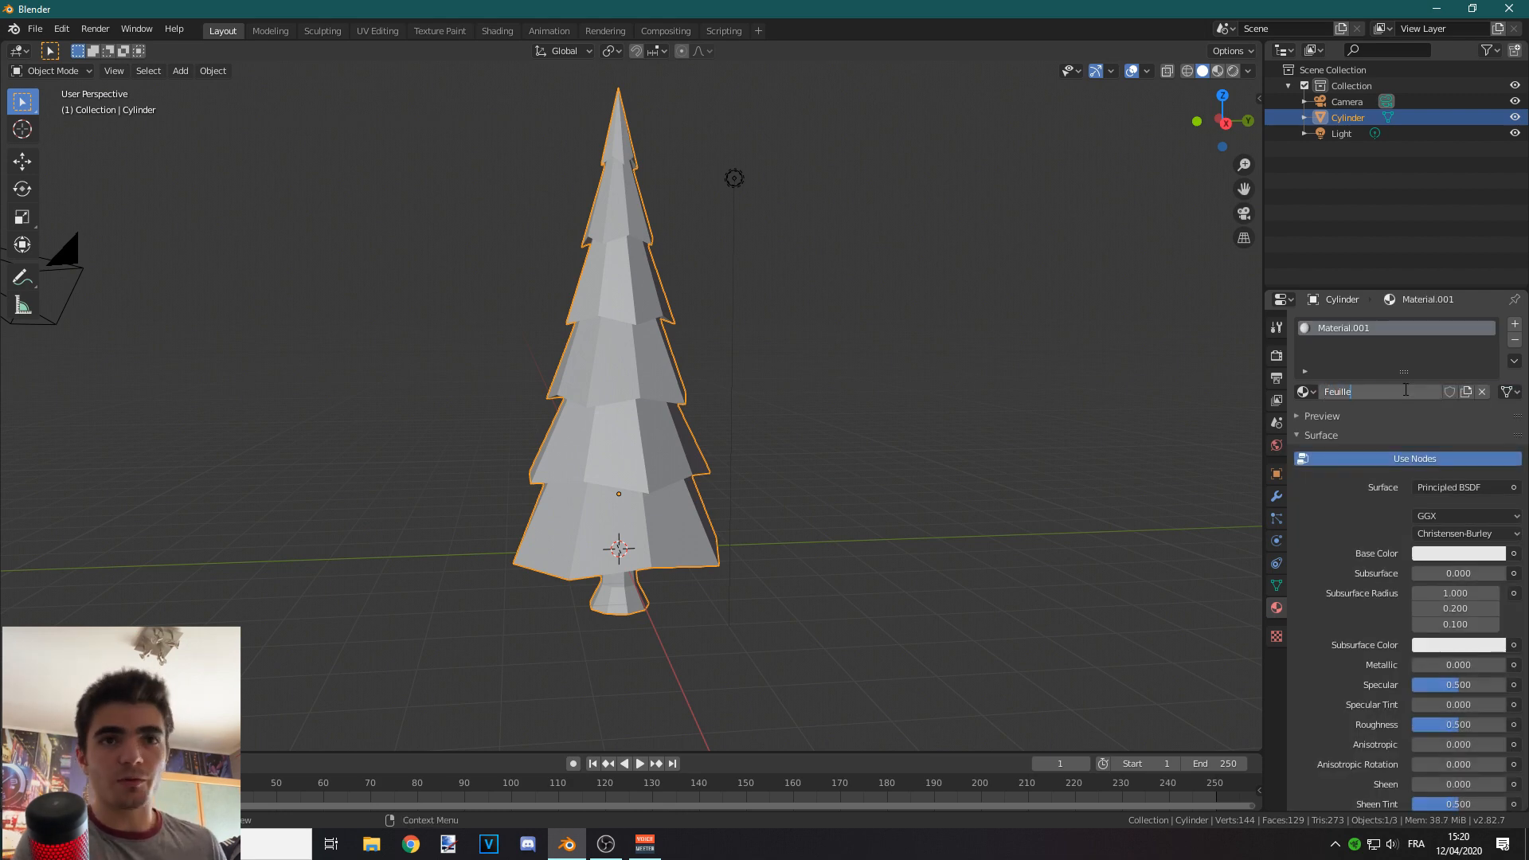
type("s")
key("Return")
Step: Add a second material slot to the tree, create a new material in it and name it "Tronc"
left_click(1515, 324)
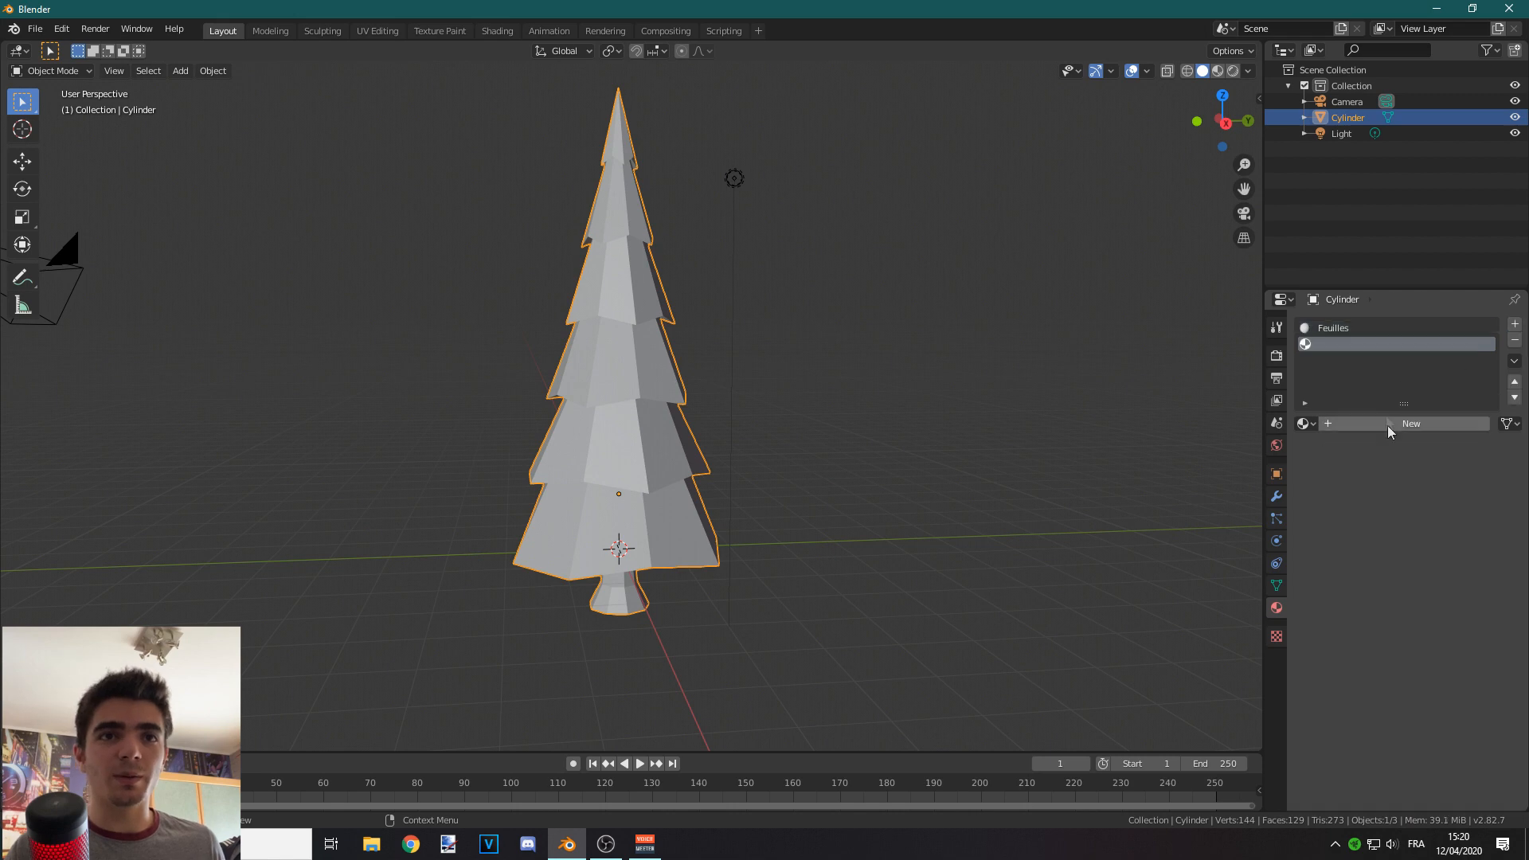
left_click(1387, 425)
left_click(1399, 427)
type("Tro")
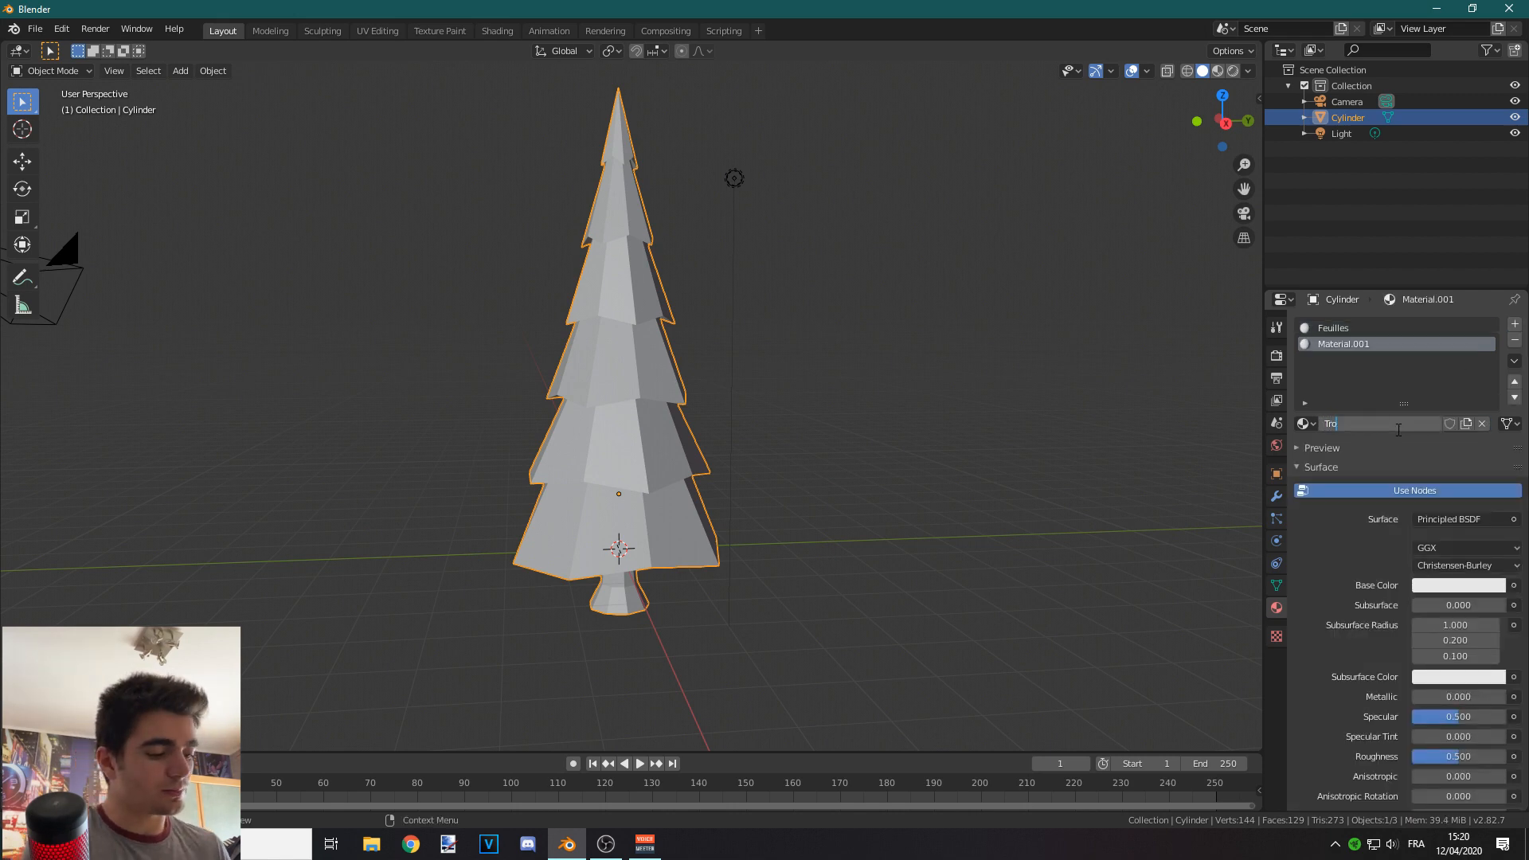
key("Return")
Step: Set the Feuilles material's base color to green with H 0.250, S 0.627 and V 0.680, and switch the viewport to Rendered shading
left_click(1326, 327)
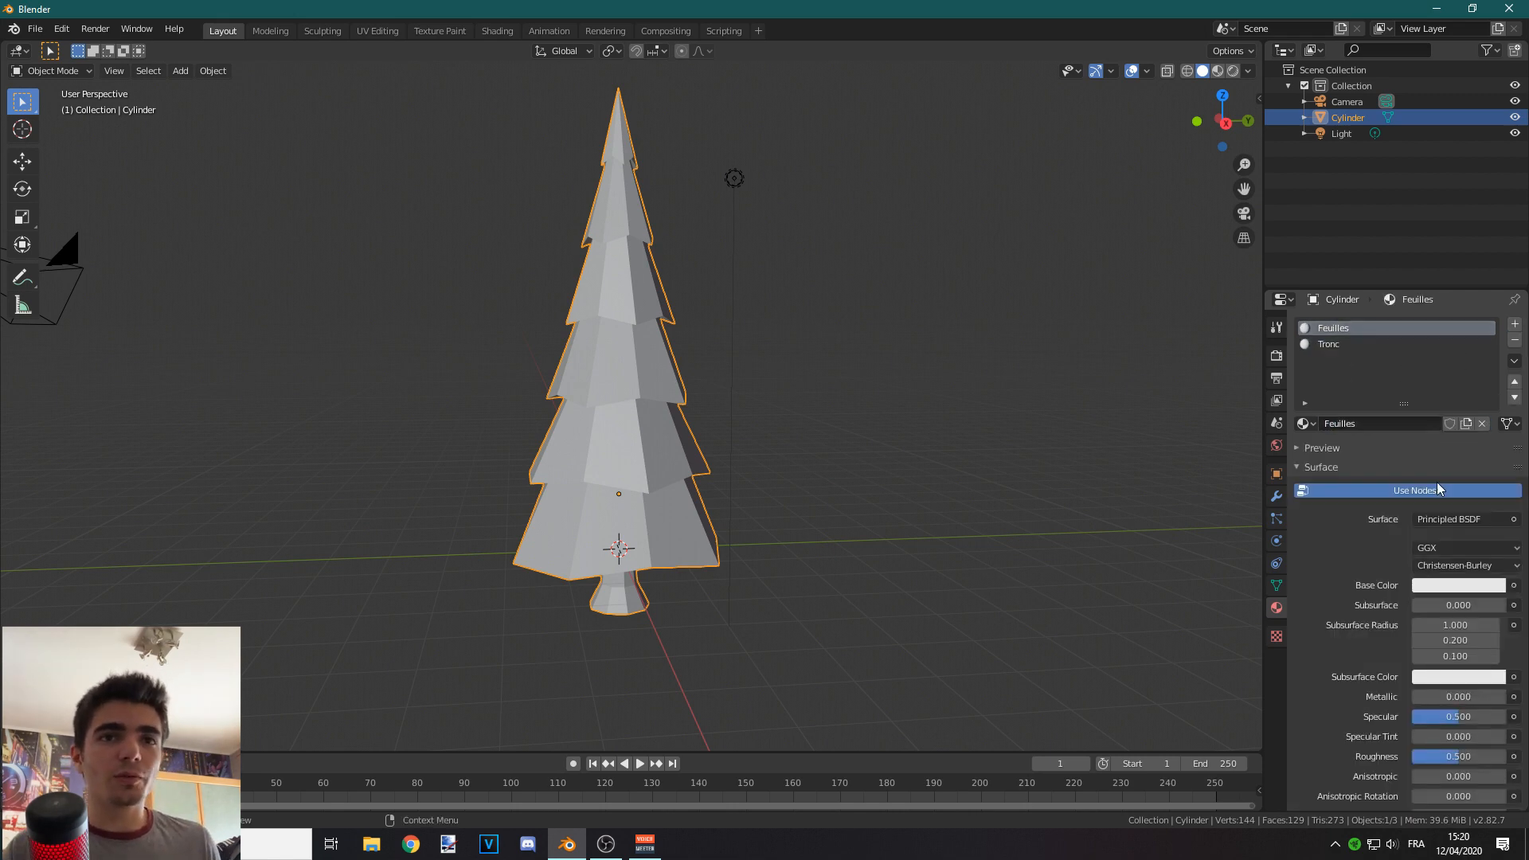
scroll(1403, 465, "down", 4)
left_click(1448, 458)
mouse_move(1421, 285)
left_mouse_down()
mouse_move(1386, 276)
mouse_move(1402, 275)
left_mouse_up()
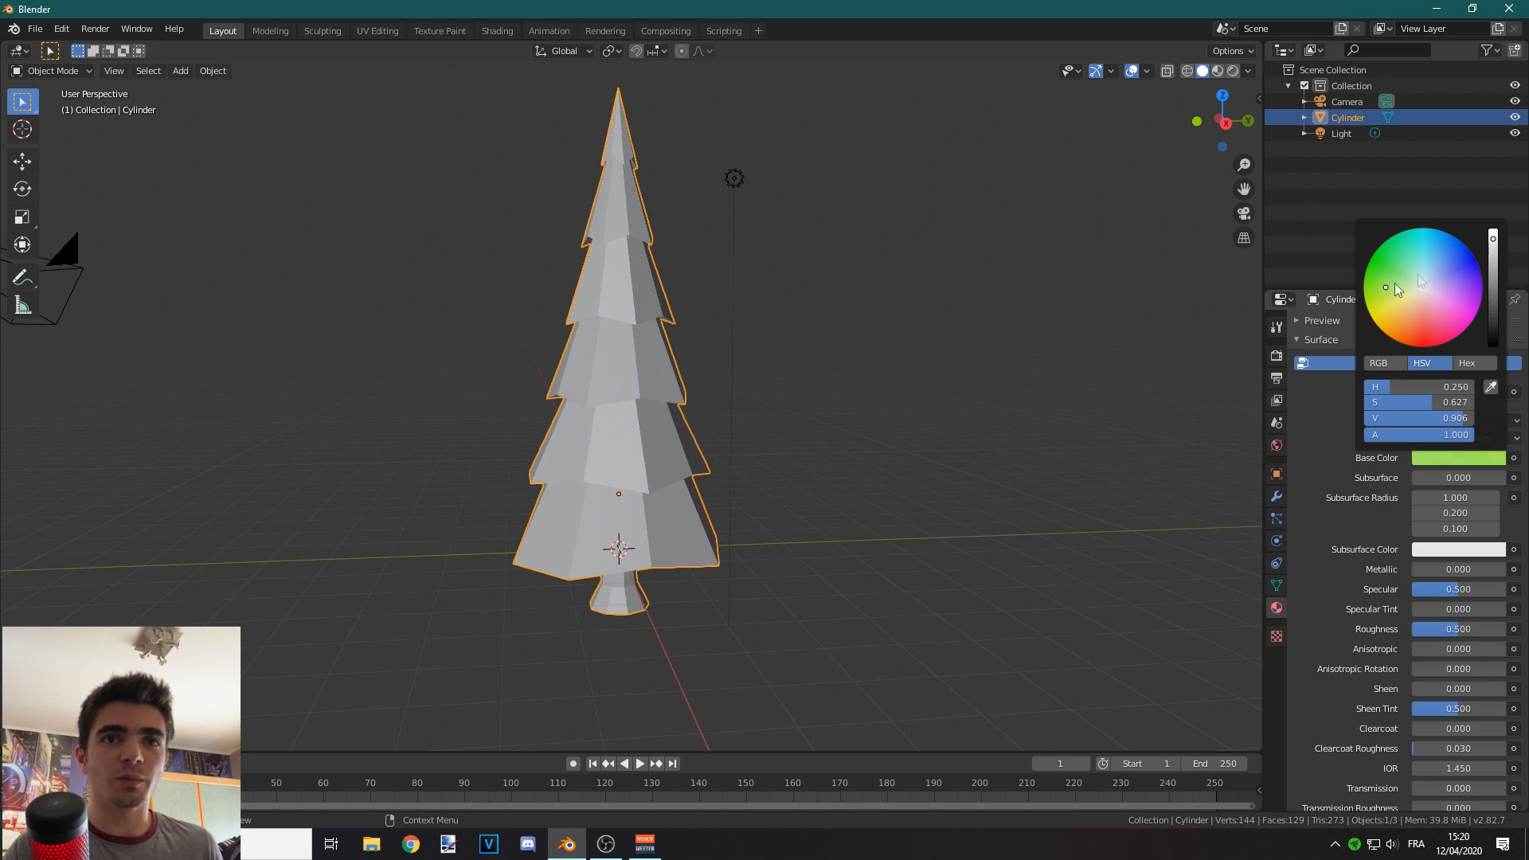
mouse_move(1493, 241)
left_mouse_down()
mouse_move(1494, 296)
mouse_move(1493, 264)
left_mouse_up()
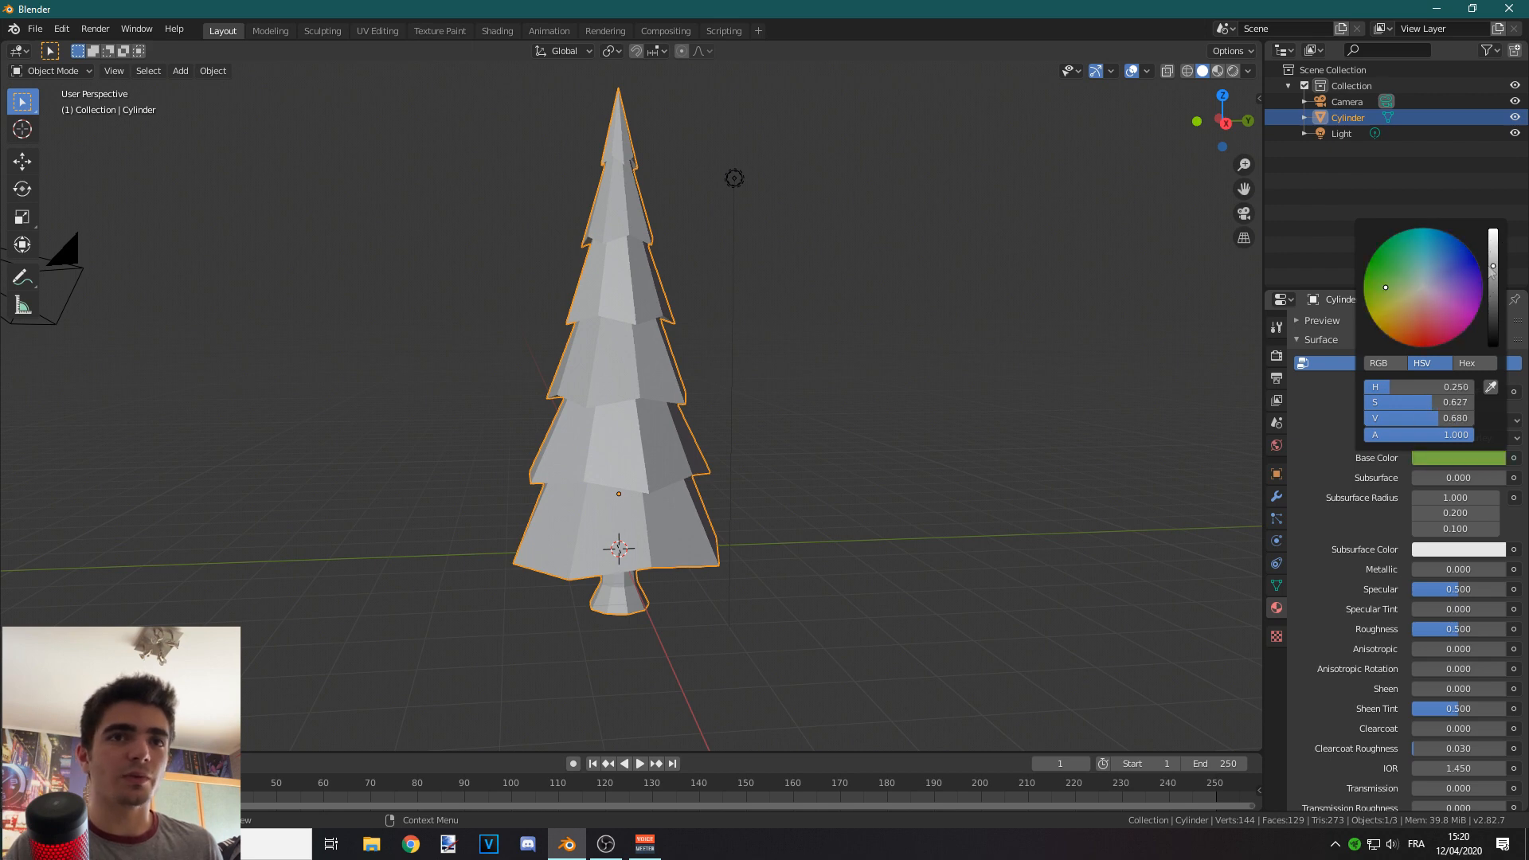
scroll(1354, 517, "up", 4)
left_click(1233, 71)
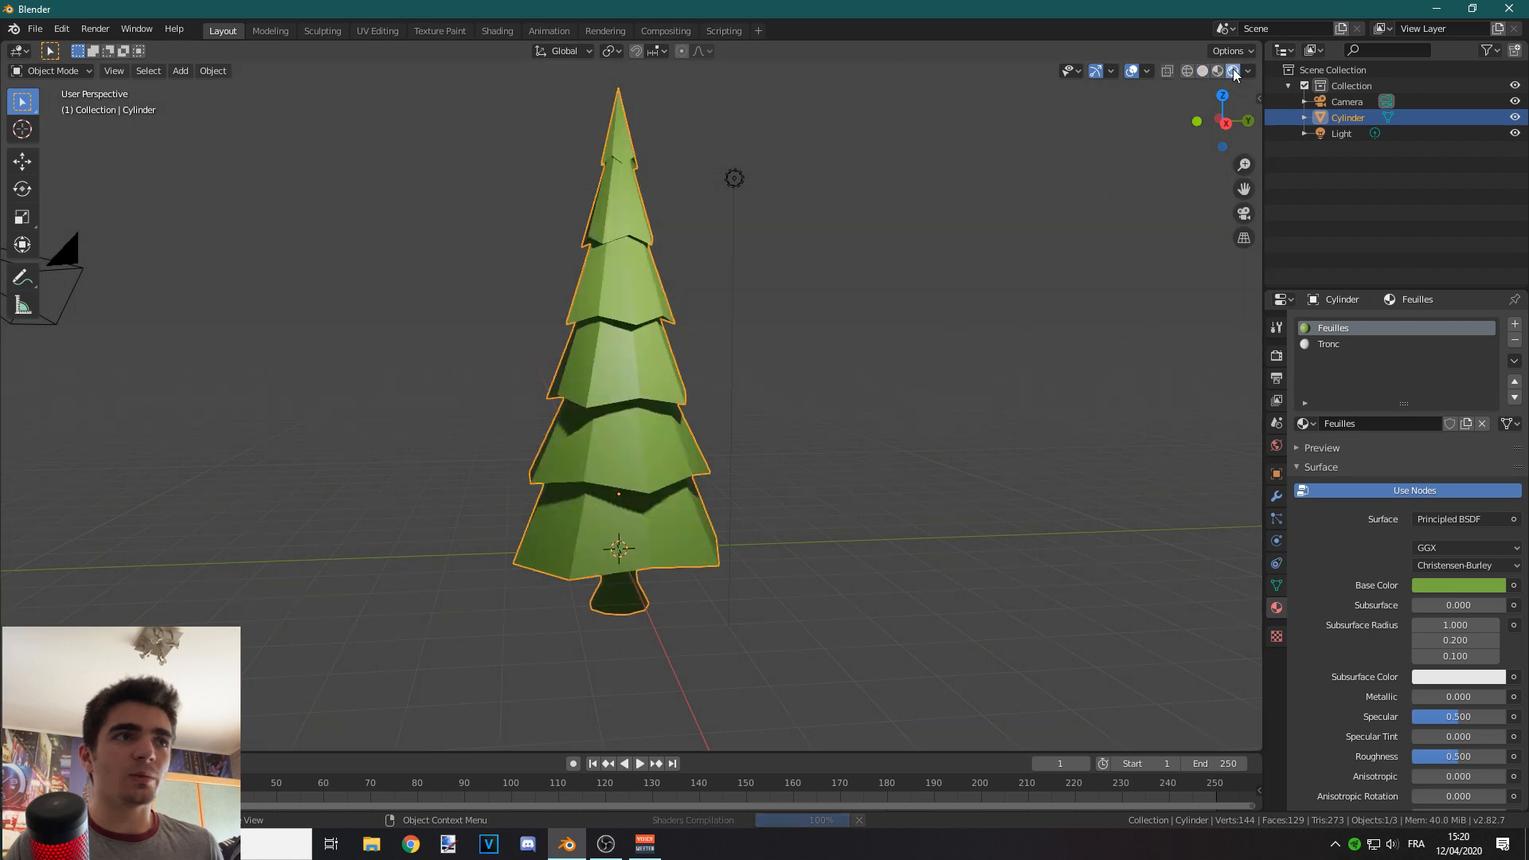
mouse_move(921, 250)
middle_mouse_down()
mouse_move(797, 264)
mouse_move(790, 247)
mouse_move(911, 269)
middle_mouse_up()
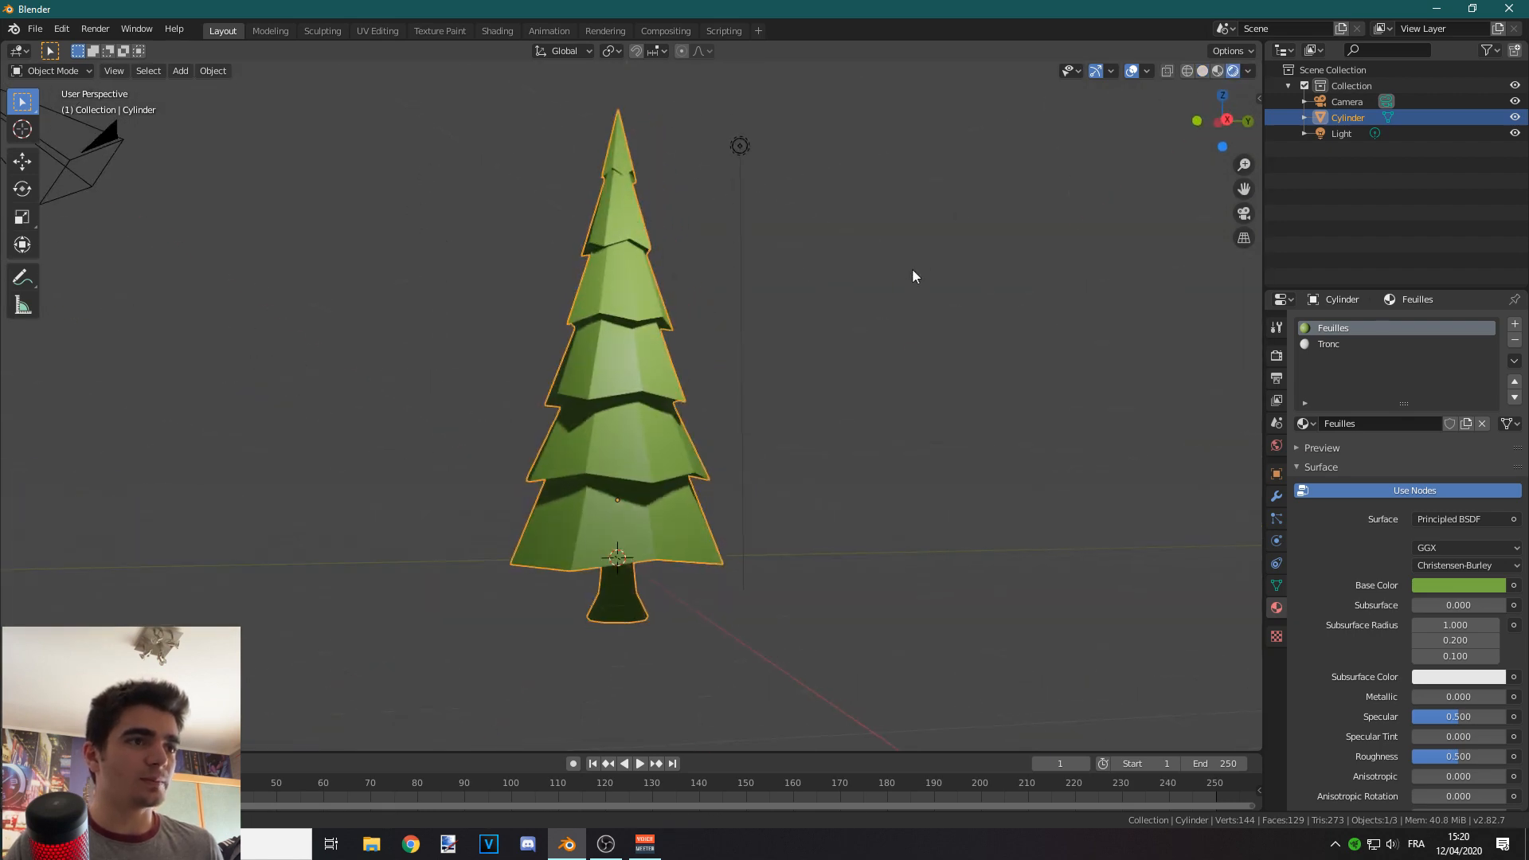
Step: Make the Tronc material slot active and select all of the trunk's linked geometry in Edit Mode
left_click(1328, 343)
key("Tab")
middle_click_drag(609, 593, 595, 483, "shift")
scroll(595, 482, "up", 1)
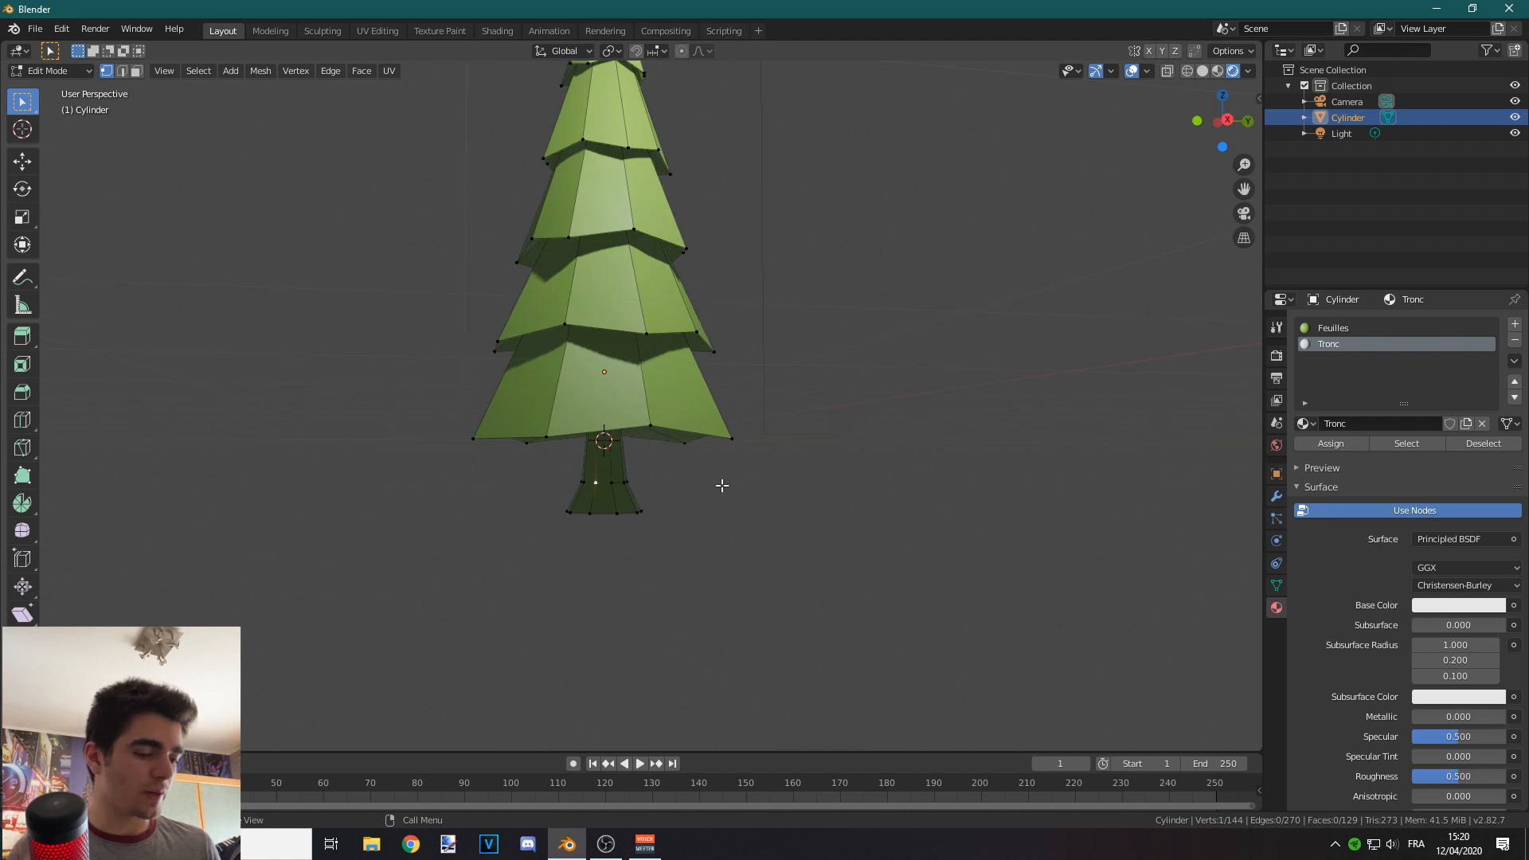
key("ctrl+l")
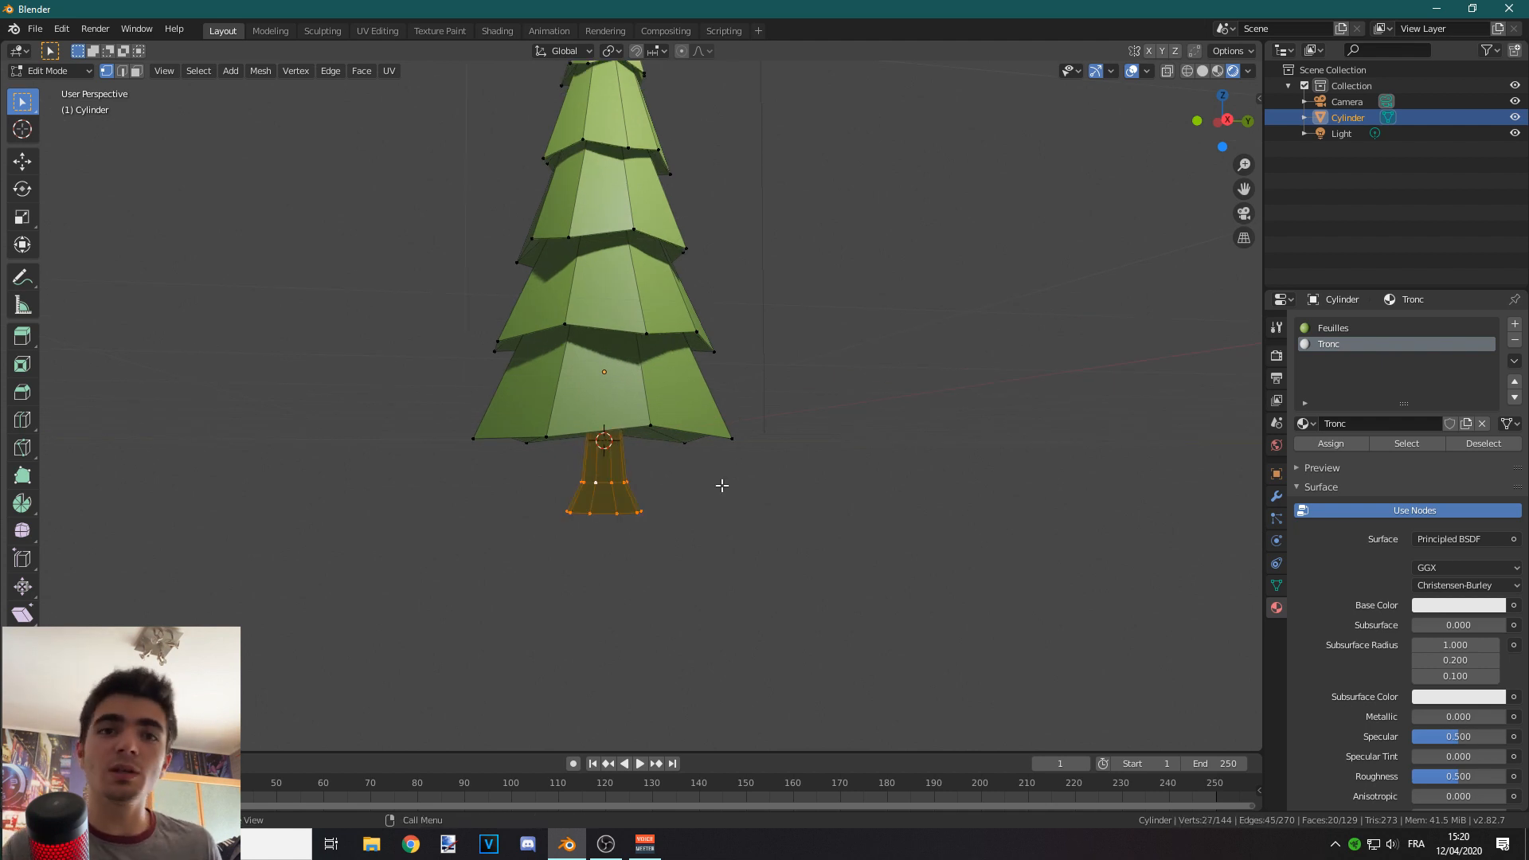
Step: Set the Tronc material's base color to brown, assign it to the selected trunk and clear the selection
left_click(1427, 606)
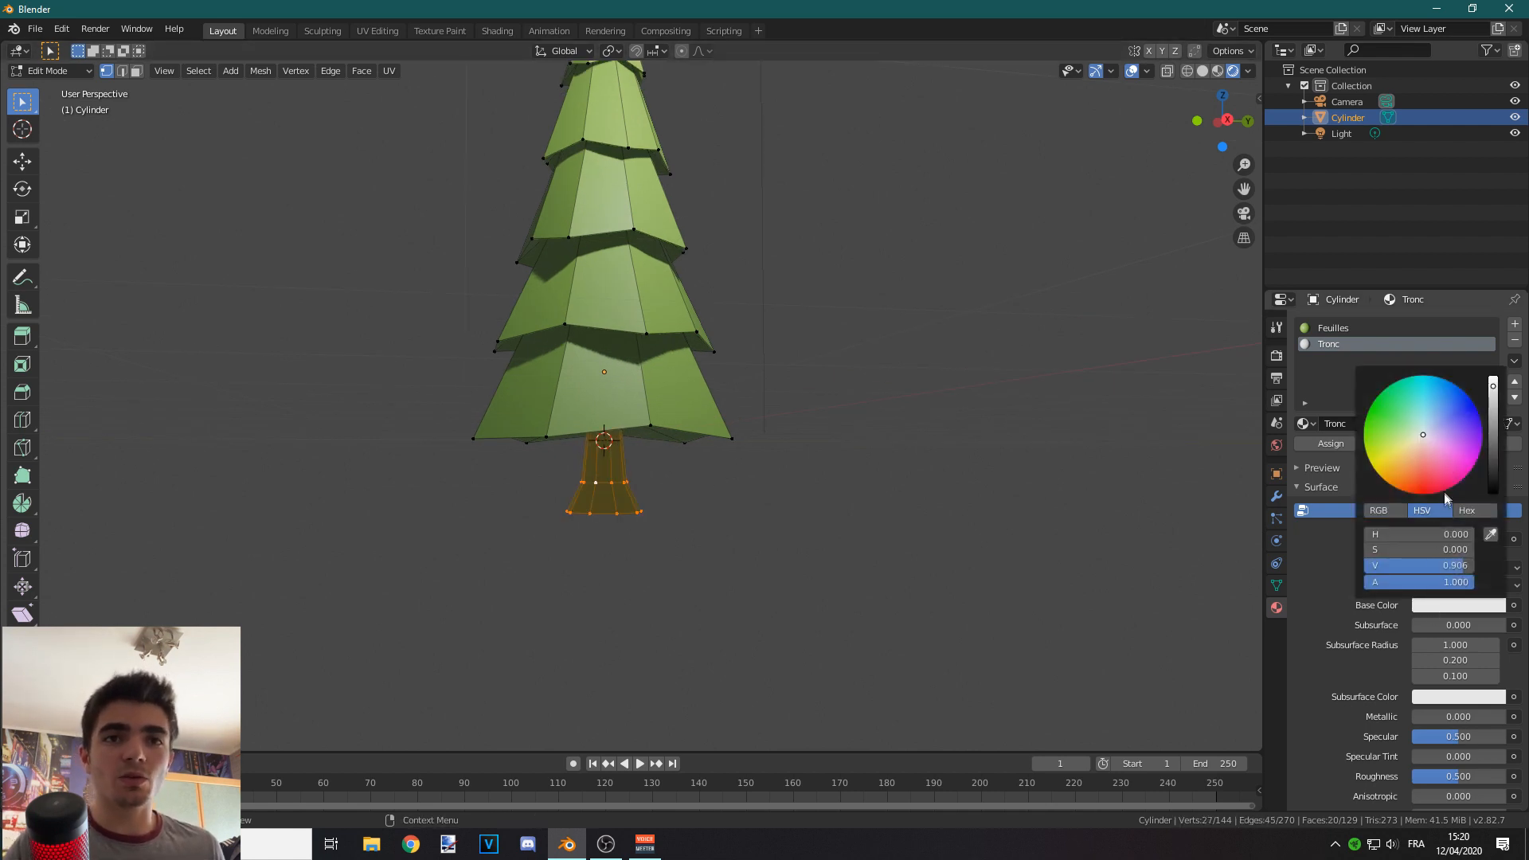
left_click_drag(1422, 435, 1408, 461)
left_click_drag(1494, 397, 1494, 452)
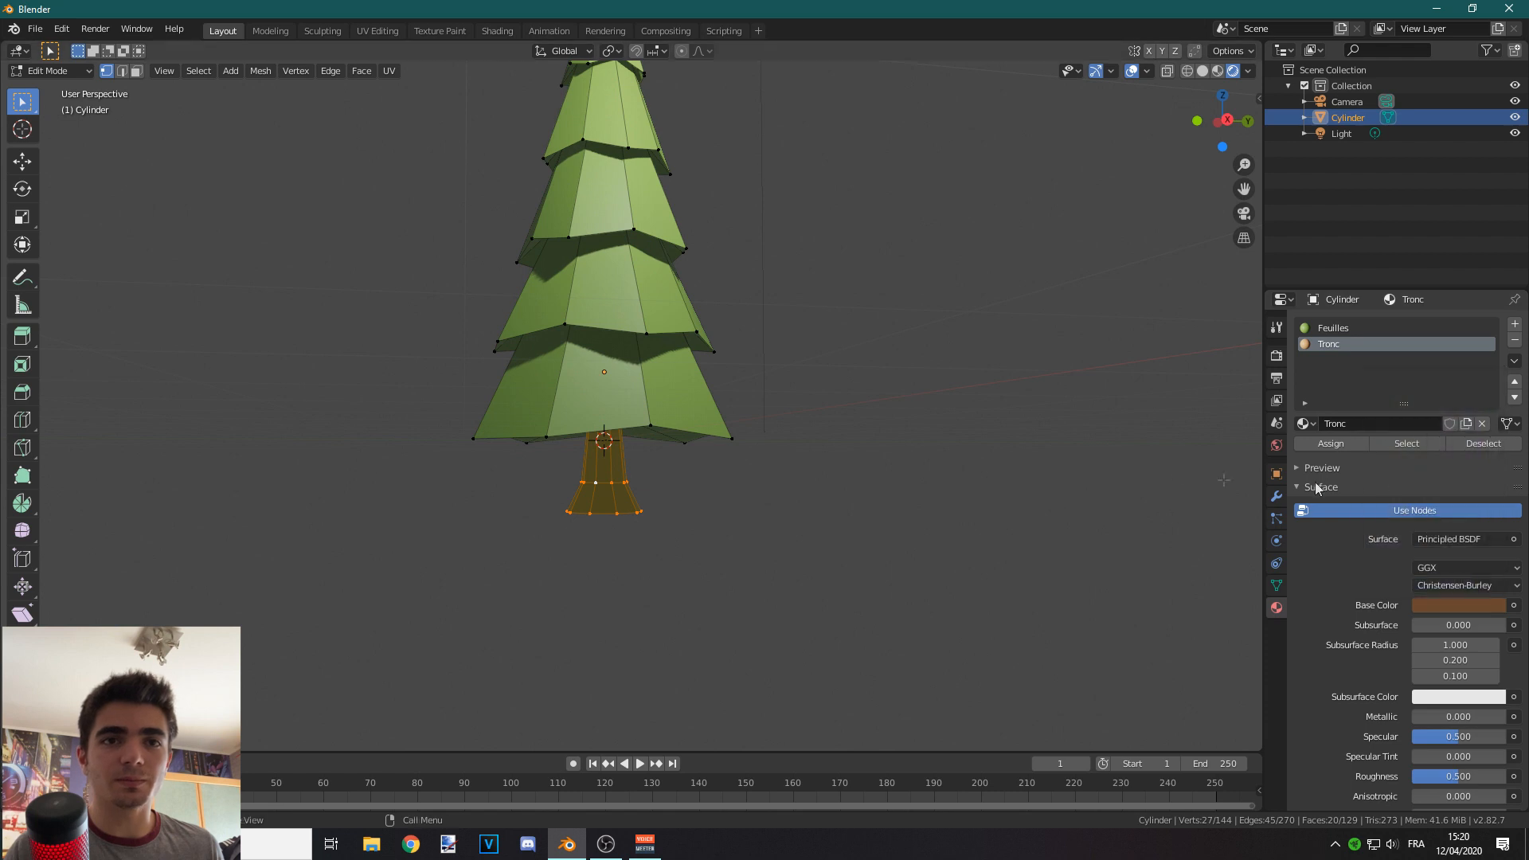
key("alt+a")
scroll(988, 386, "down", 2)
key("z")
left_click(973, 393)
Step: Fine-tune the brightness of the Tronc material's brown base color and return to Object Mode
left_click(1414, 604)
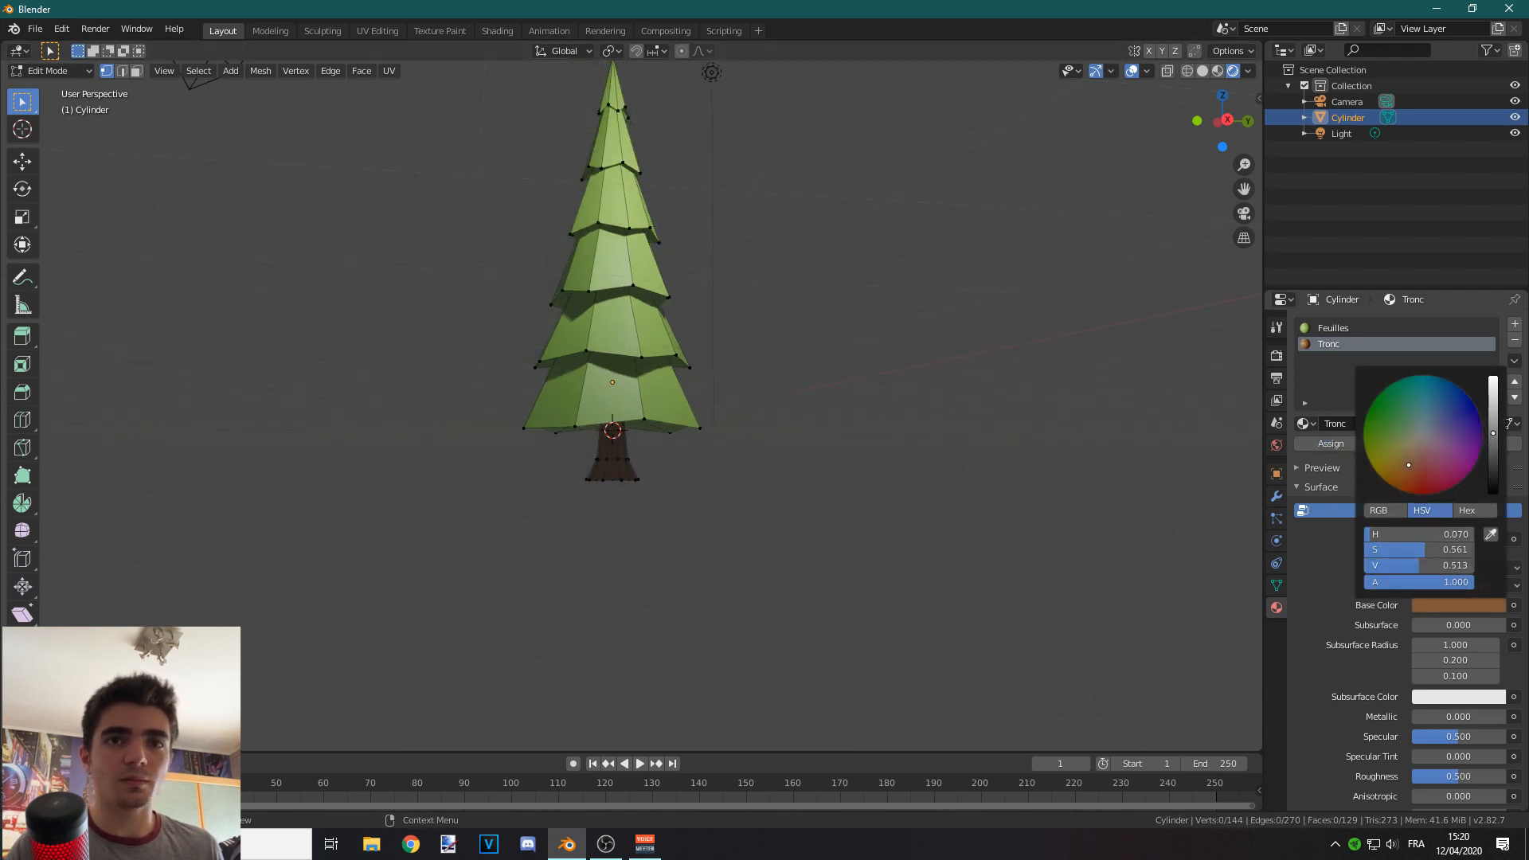
key("Tab")
scroll(871, 336, "down", 1)
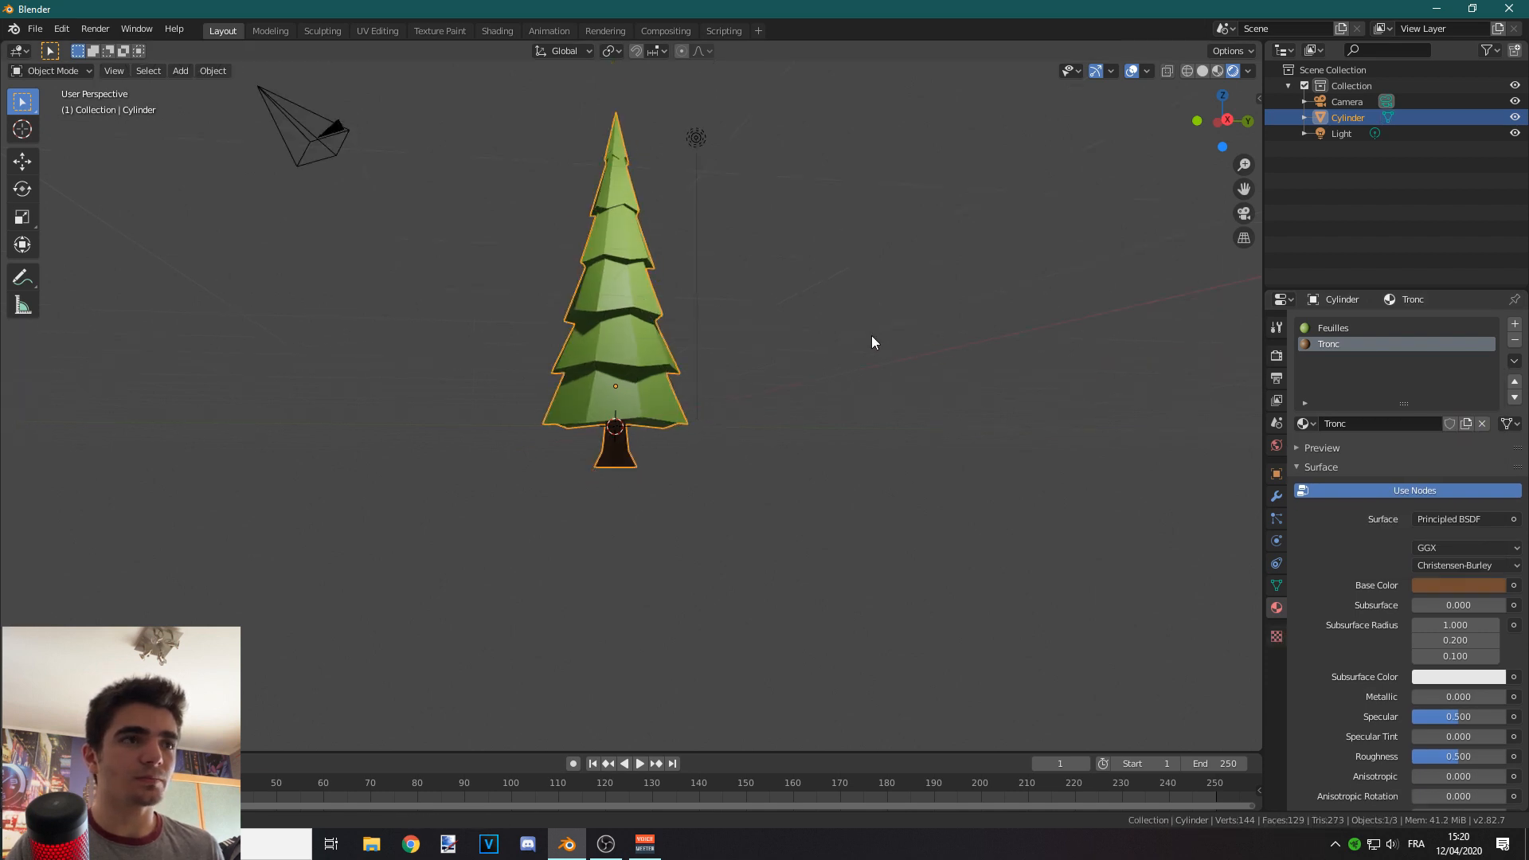
Step: Select the point light and move it to a new position beside the tree
scroll(868, 362, "up", 3)
scroll(866, 388, "down", 2)
left_click(715, 186)
scroll(752, 393, "down", 4)
middle_click_drag(753, 394, 881, 398)
key("g")
left_click(953, 391)
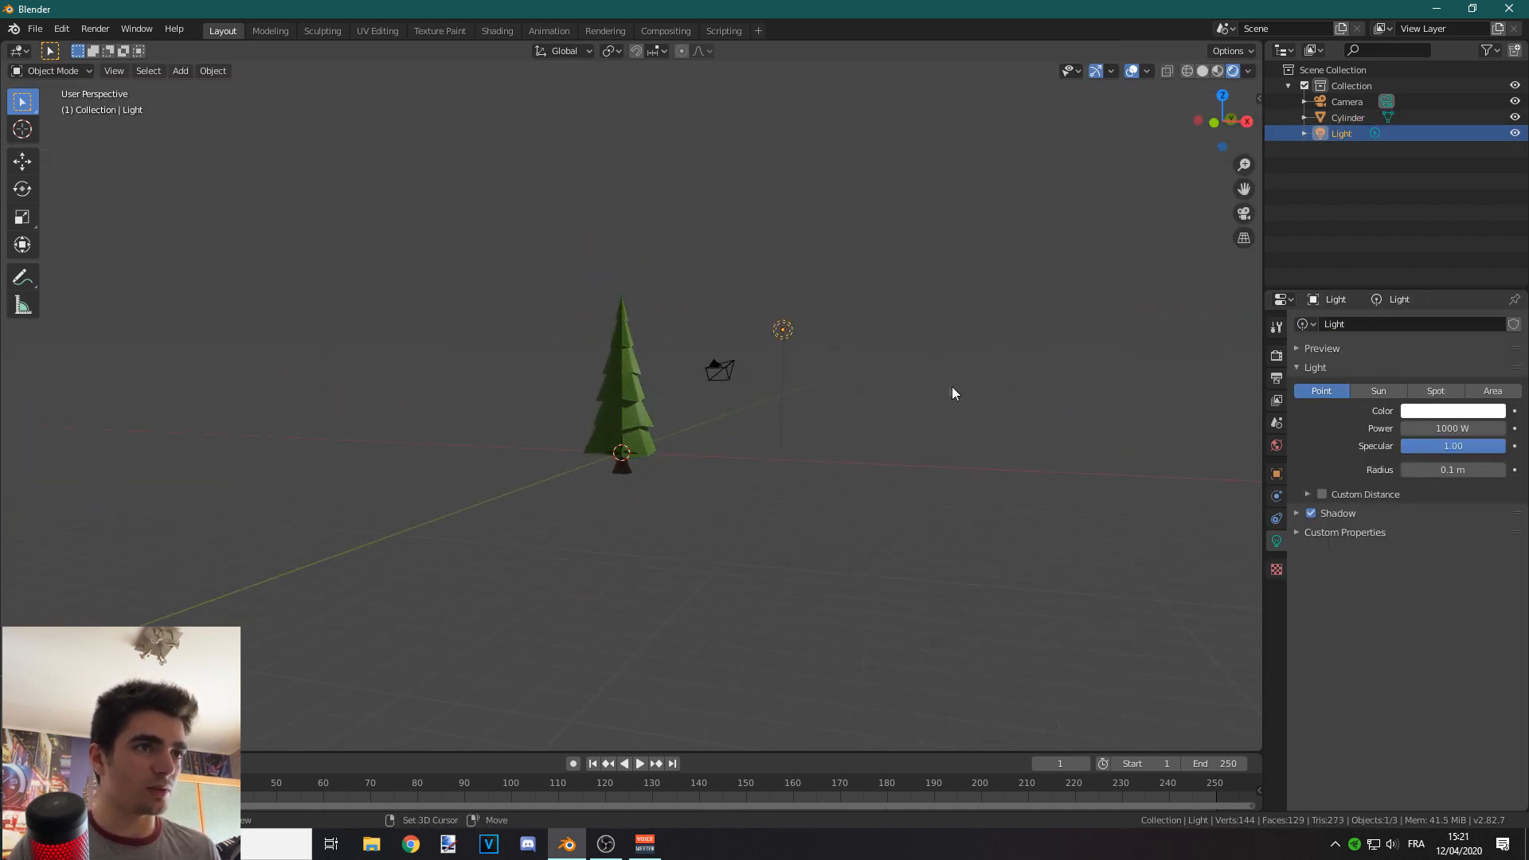
Step: Duplicate the point light and place the copy well below the original, beside the tree
key("shift+d")
left_click(947, 549)
scroll(910, 546, "up", 5)
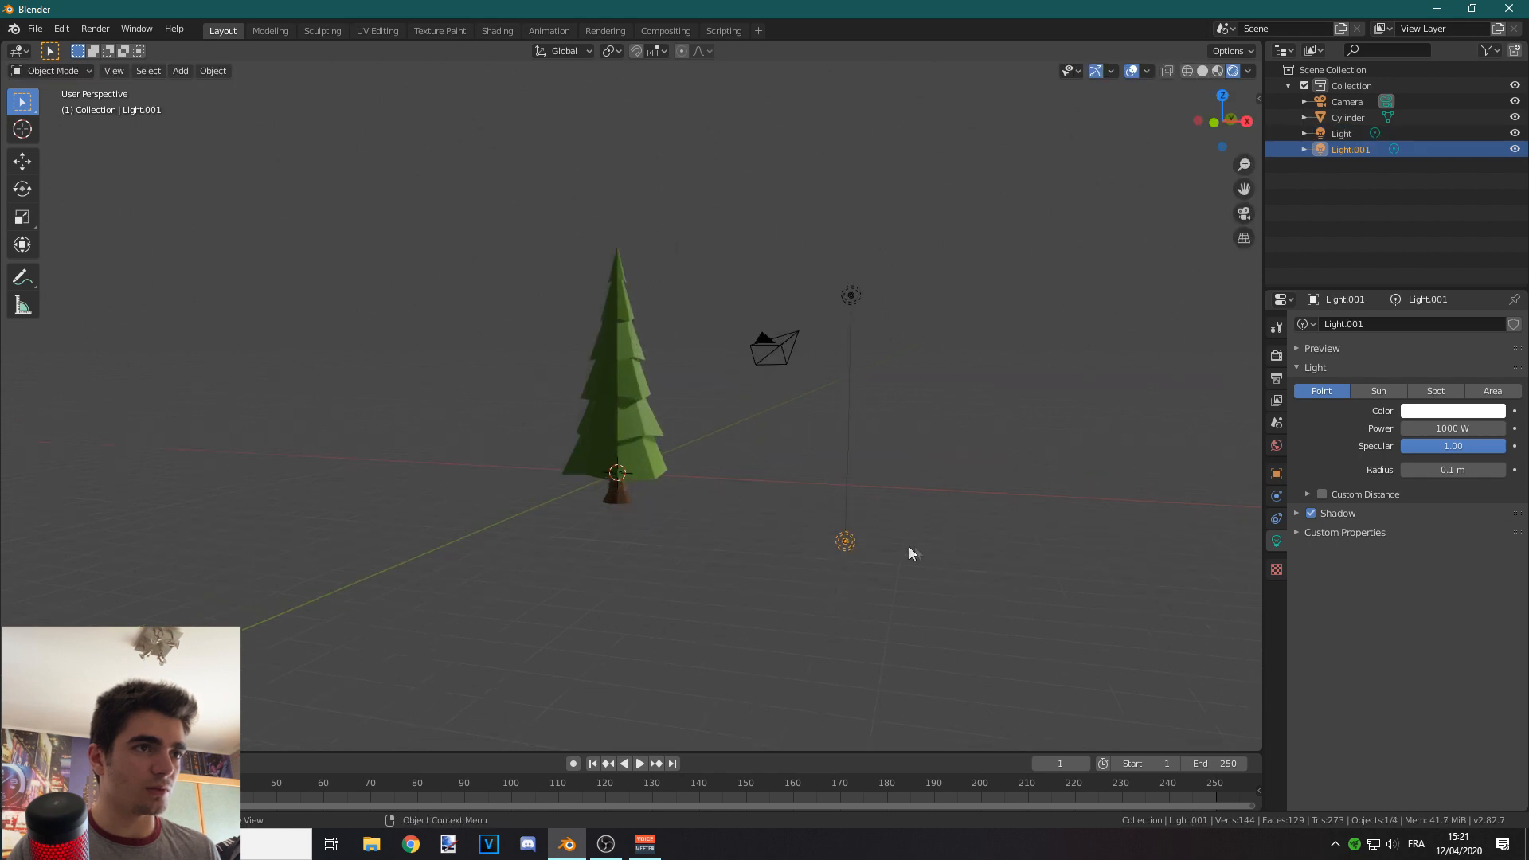
middle_click_drag(742, 524, 682, 552)
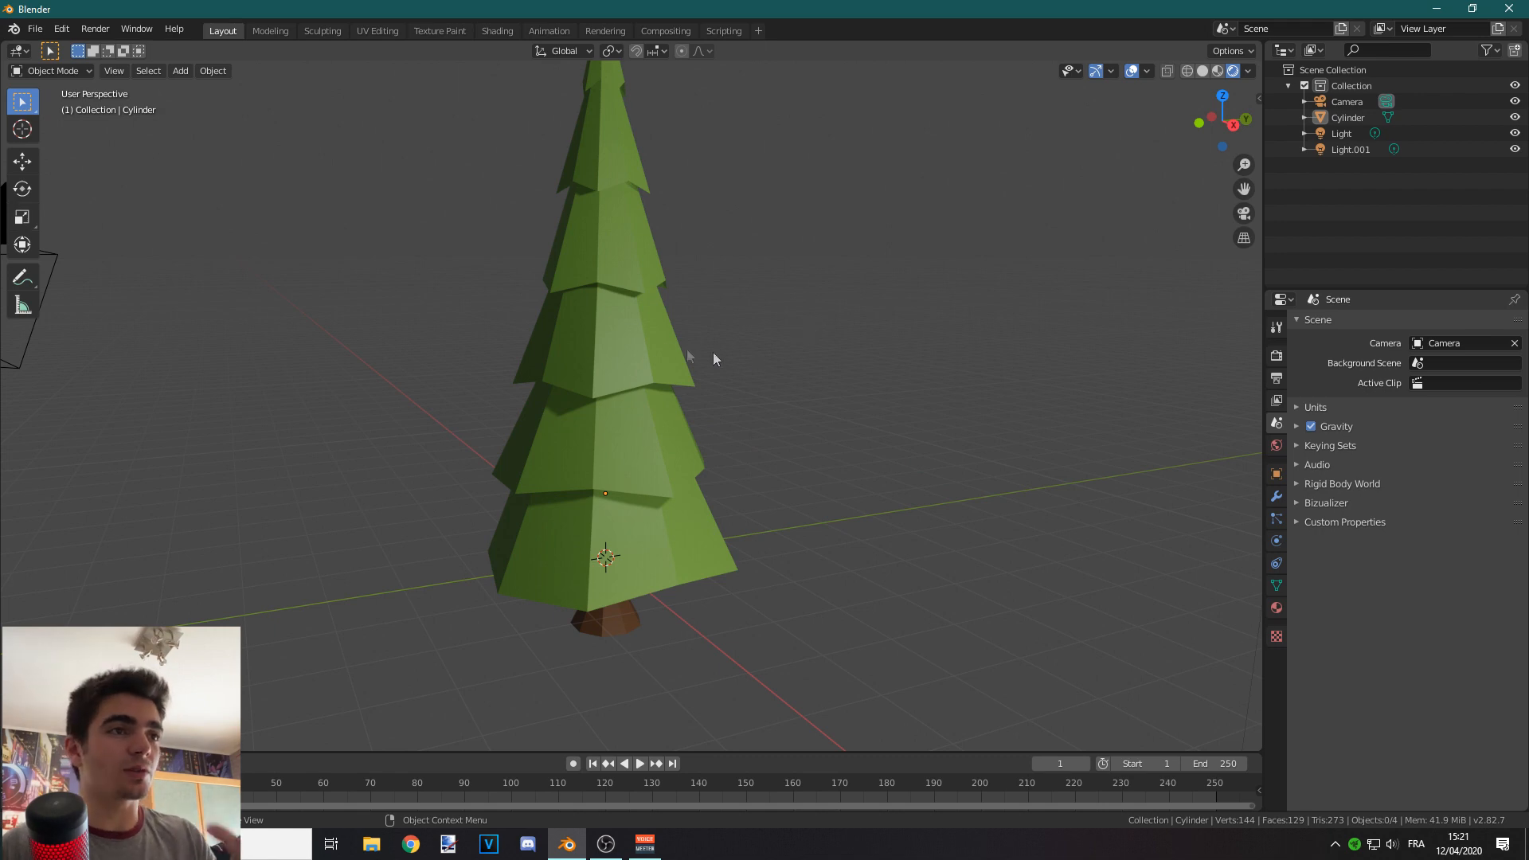
Step: Select the tree and apply Shade Smooth to it
left_click(638, 339)
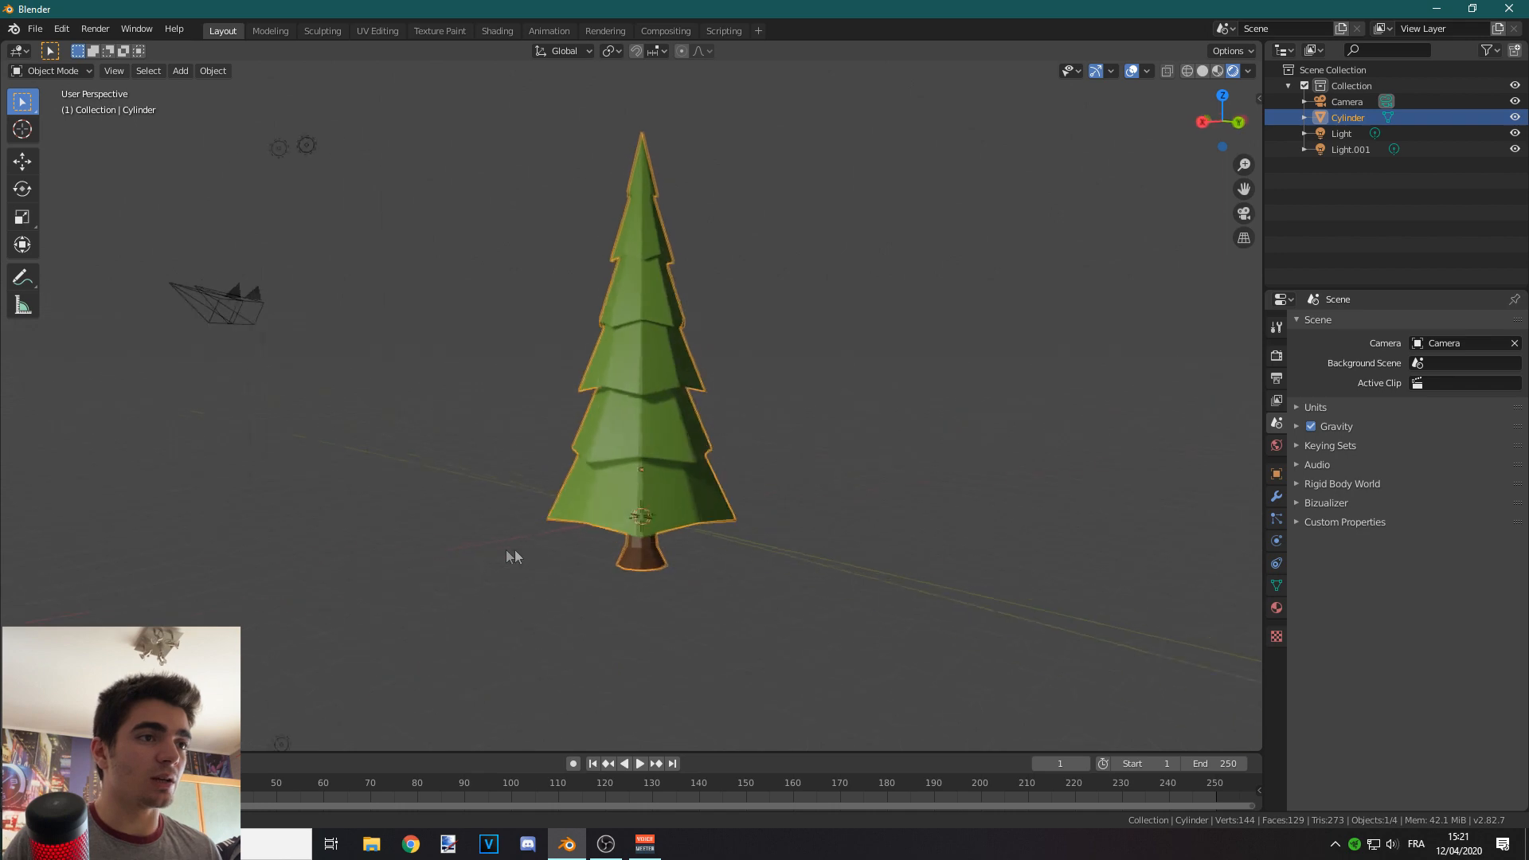
middle_click_drag(510, 557, 1234, 511)
scroll(597, 577, "up", 3)
scroll(661, 255, "up", 2)
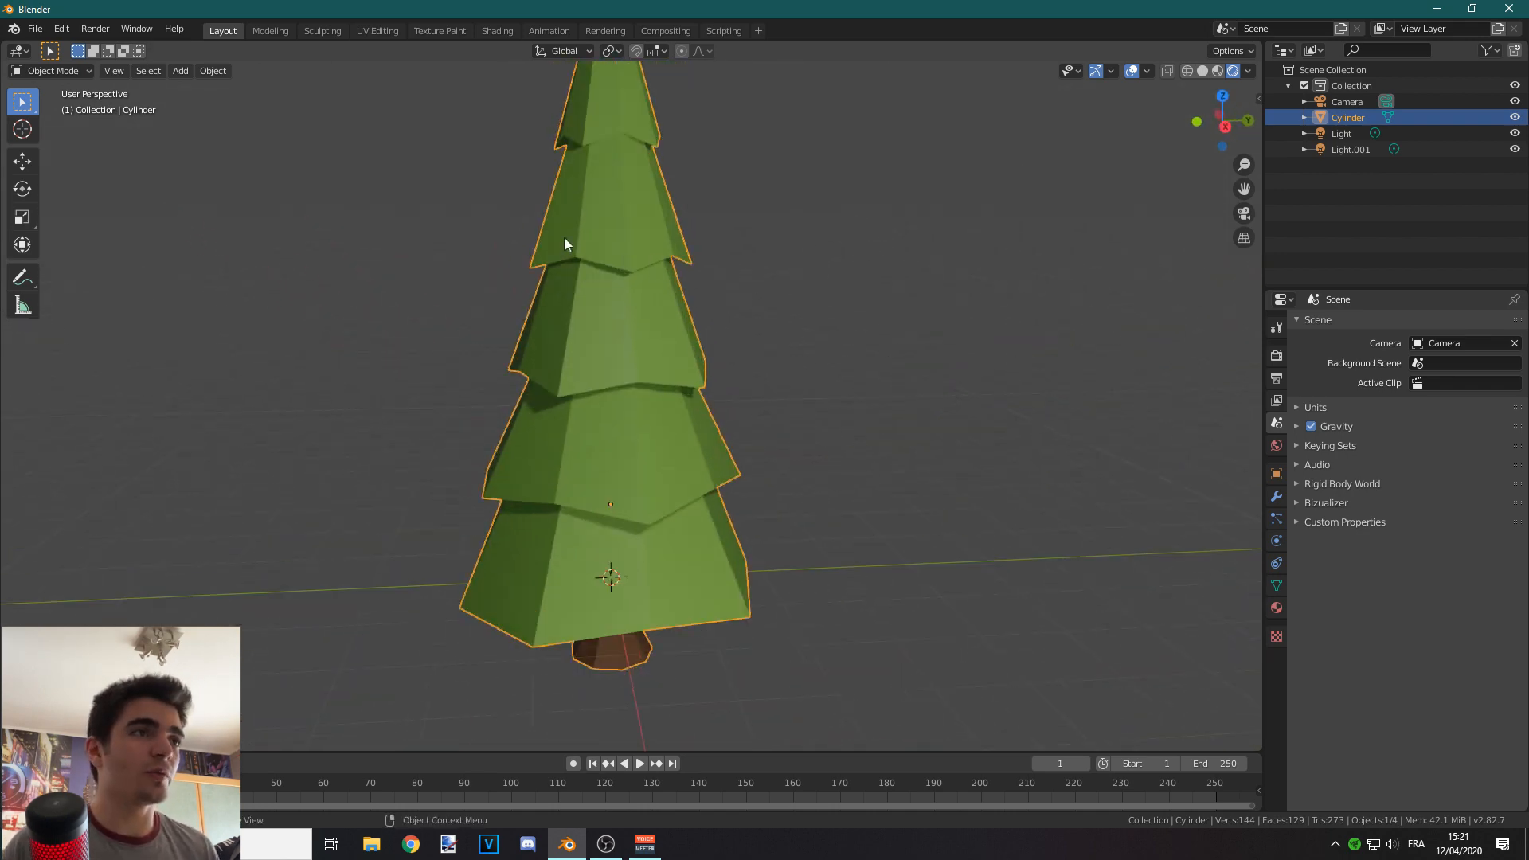
right_click(585, 240)
left_click(611, 242)
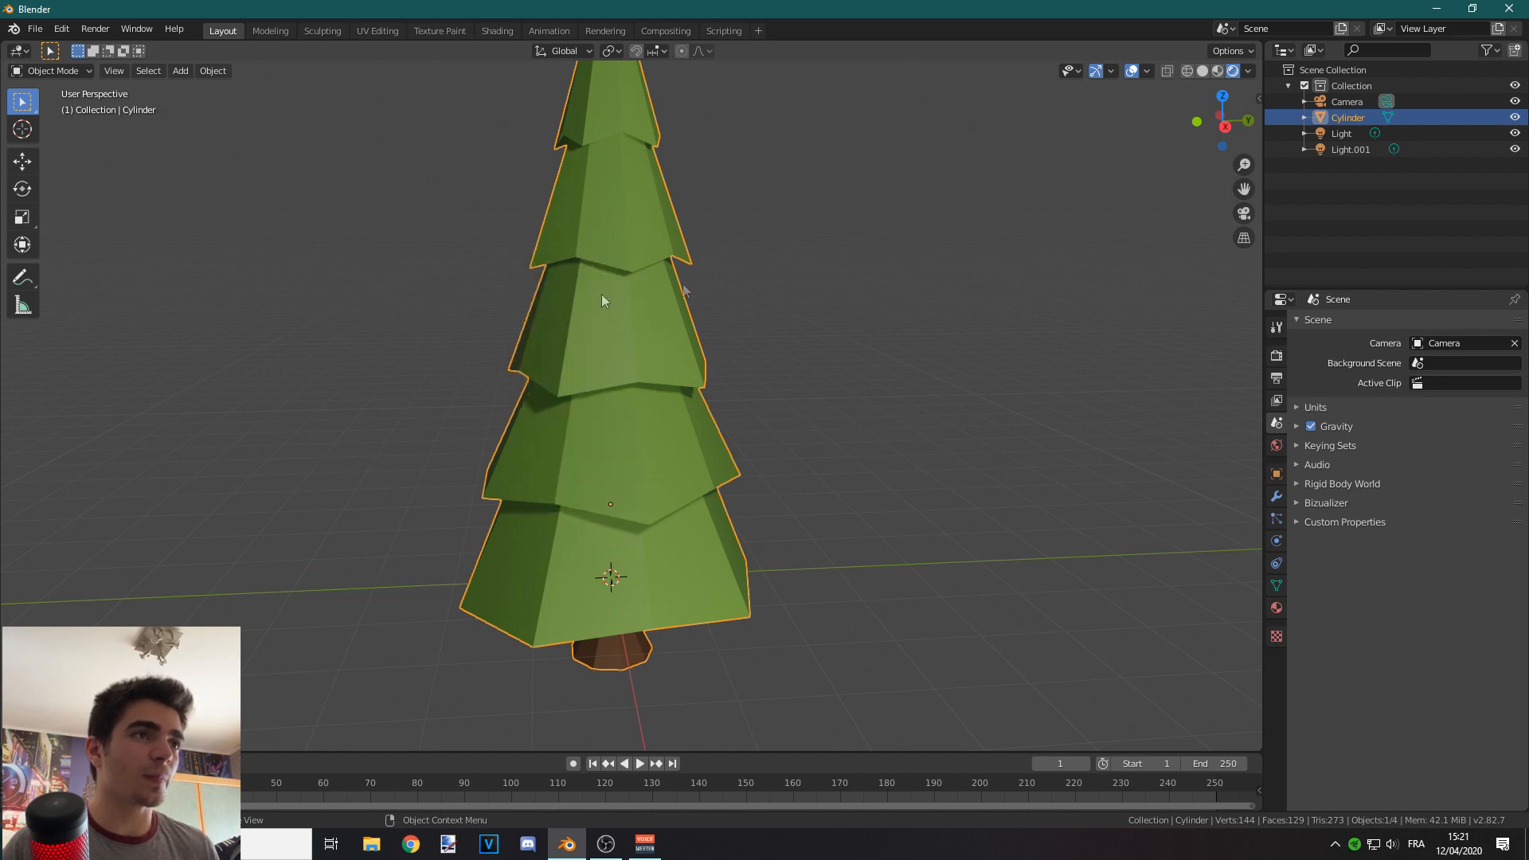
right_click(598, 239)
left_click(526, 240)
middle_click_drag(613, 358, 542, 273)
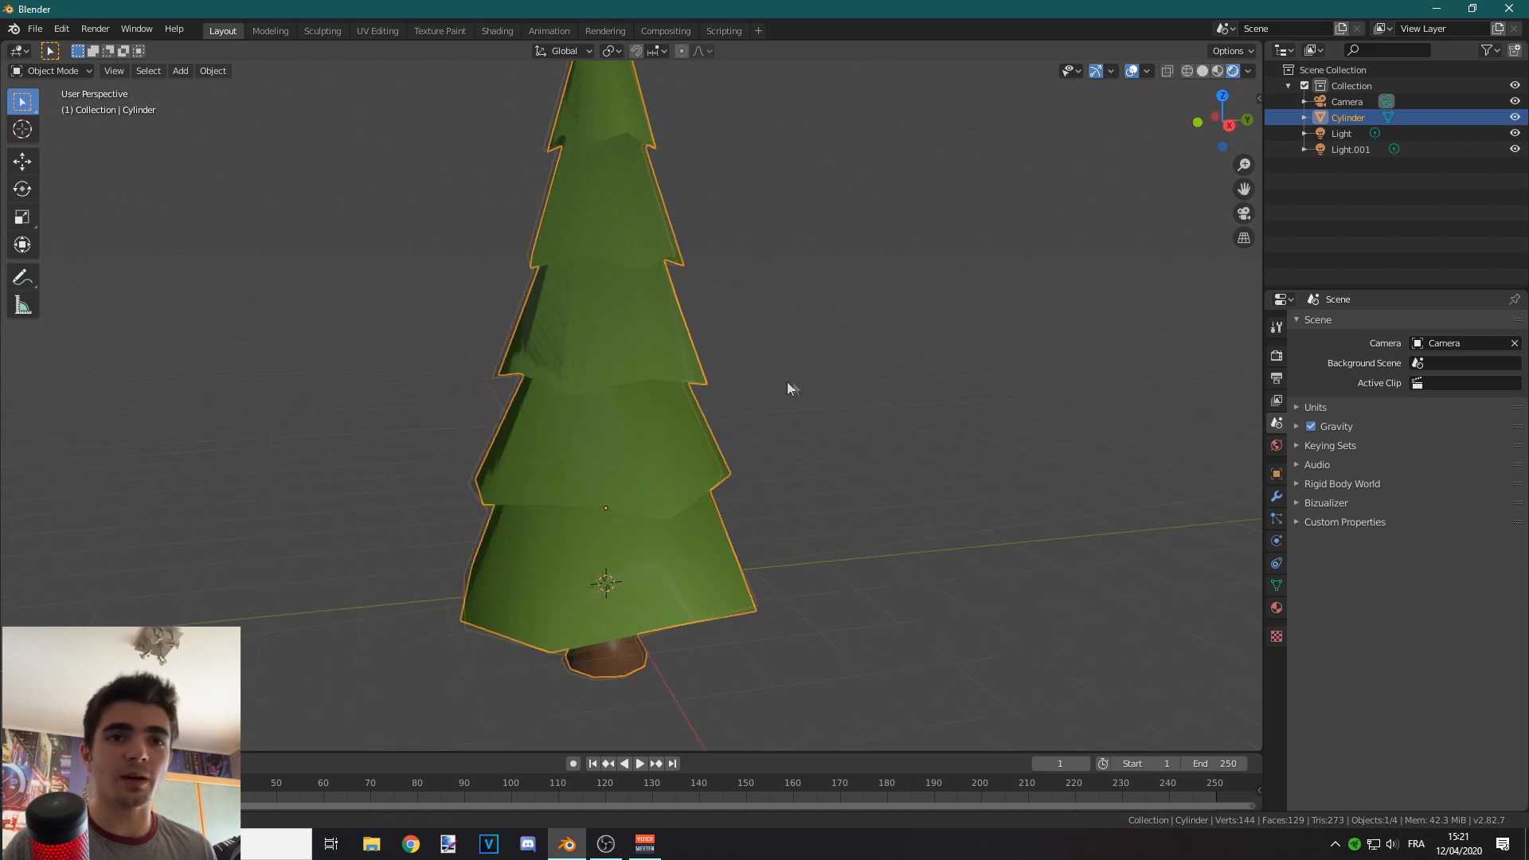
Step: Enable Auto Smooth in the tree mesh's normals settings and set its angle to 100°
left_click(1276, 586)
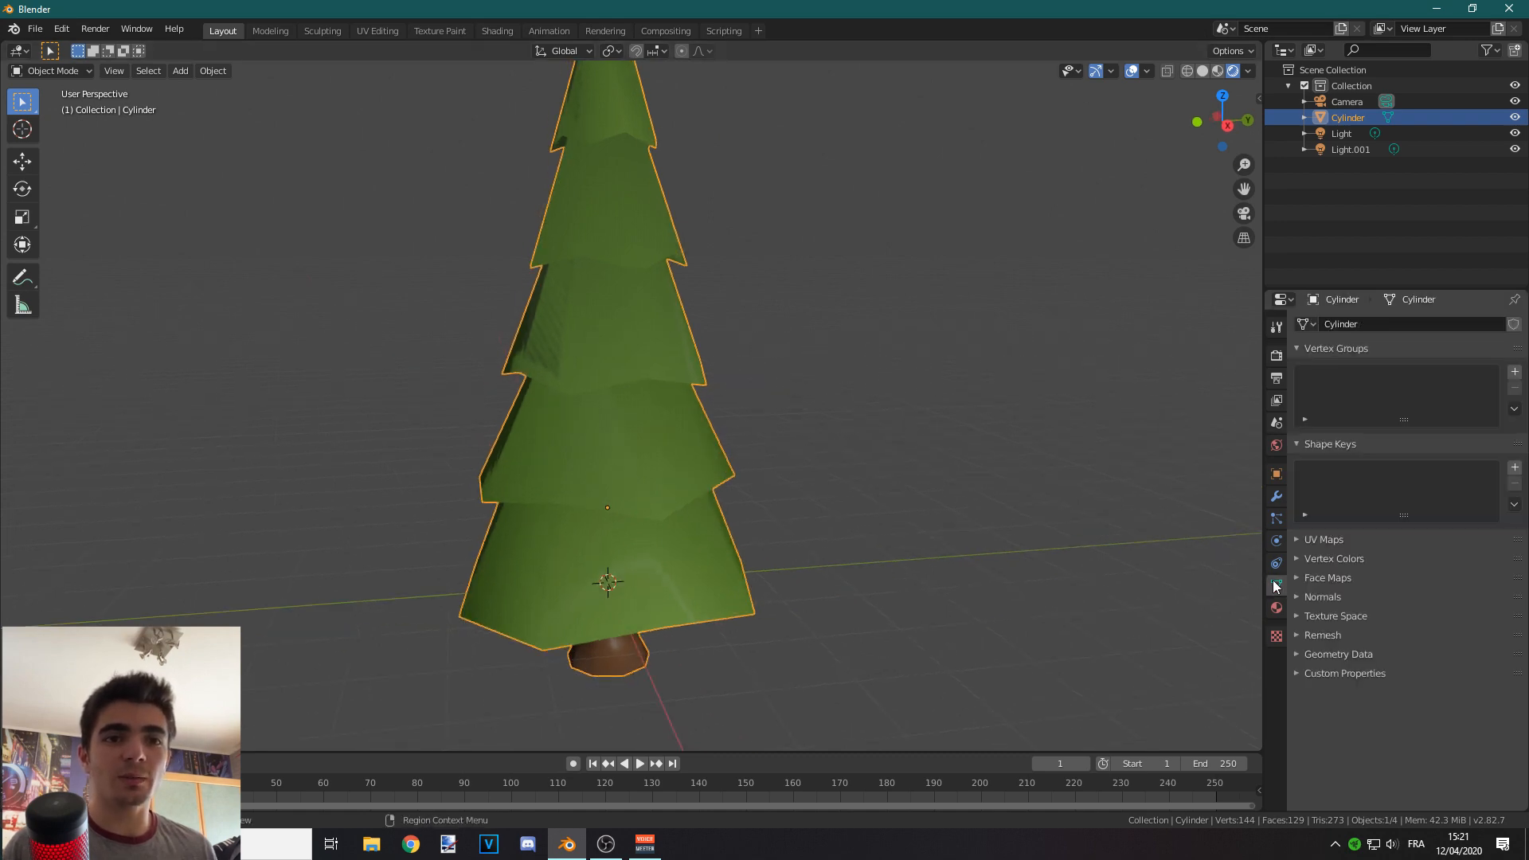
left_click(1294, 599)
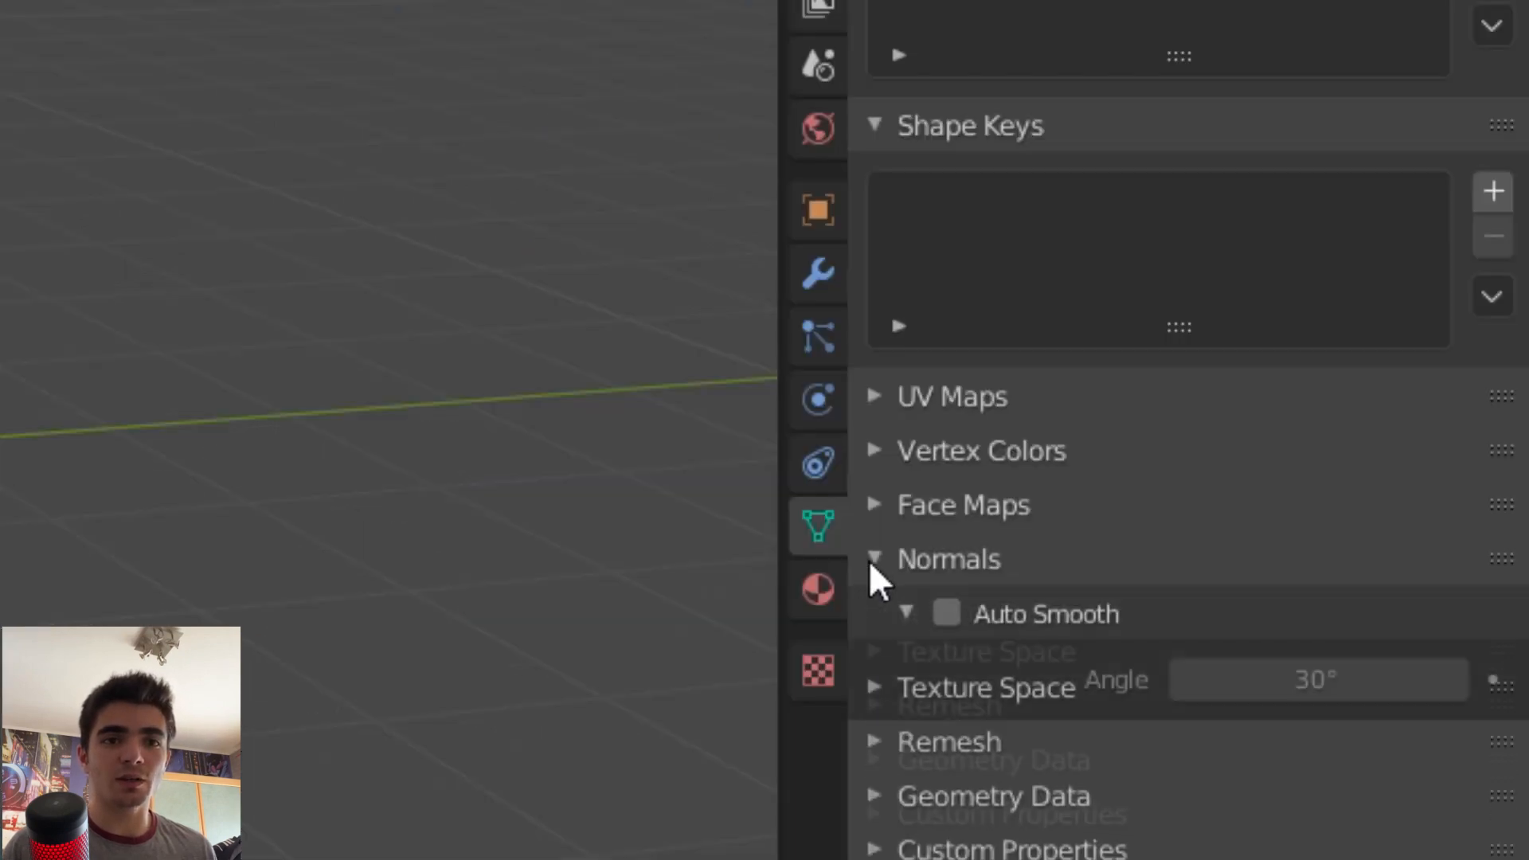
left_click(944, 609)
left_click(1376, 673)
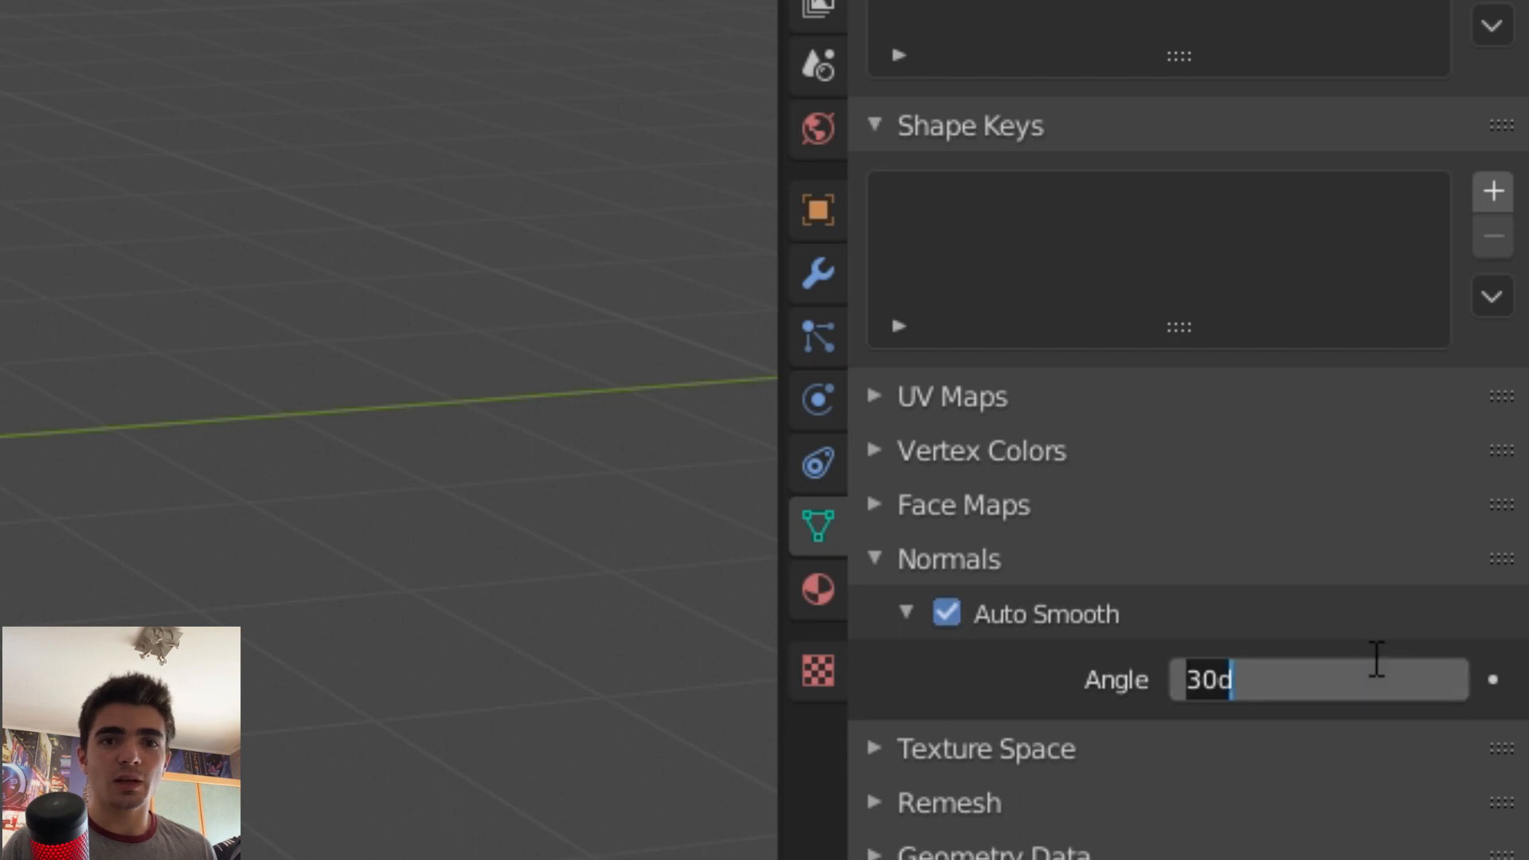
type("100")
key("Return")
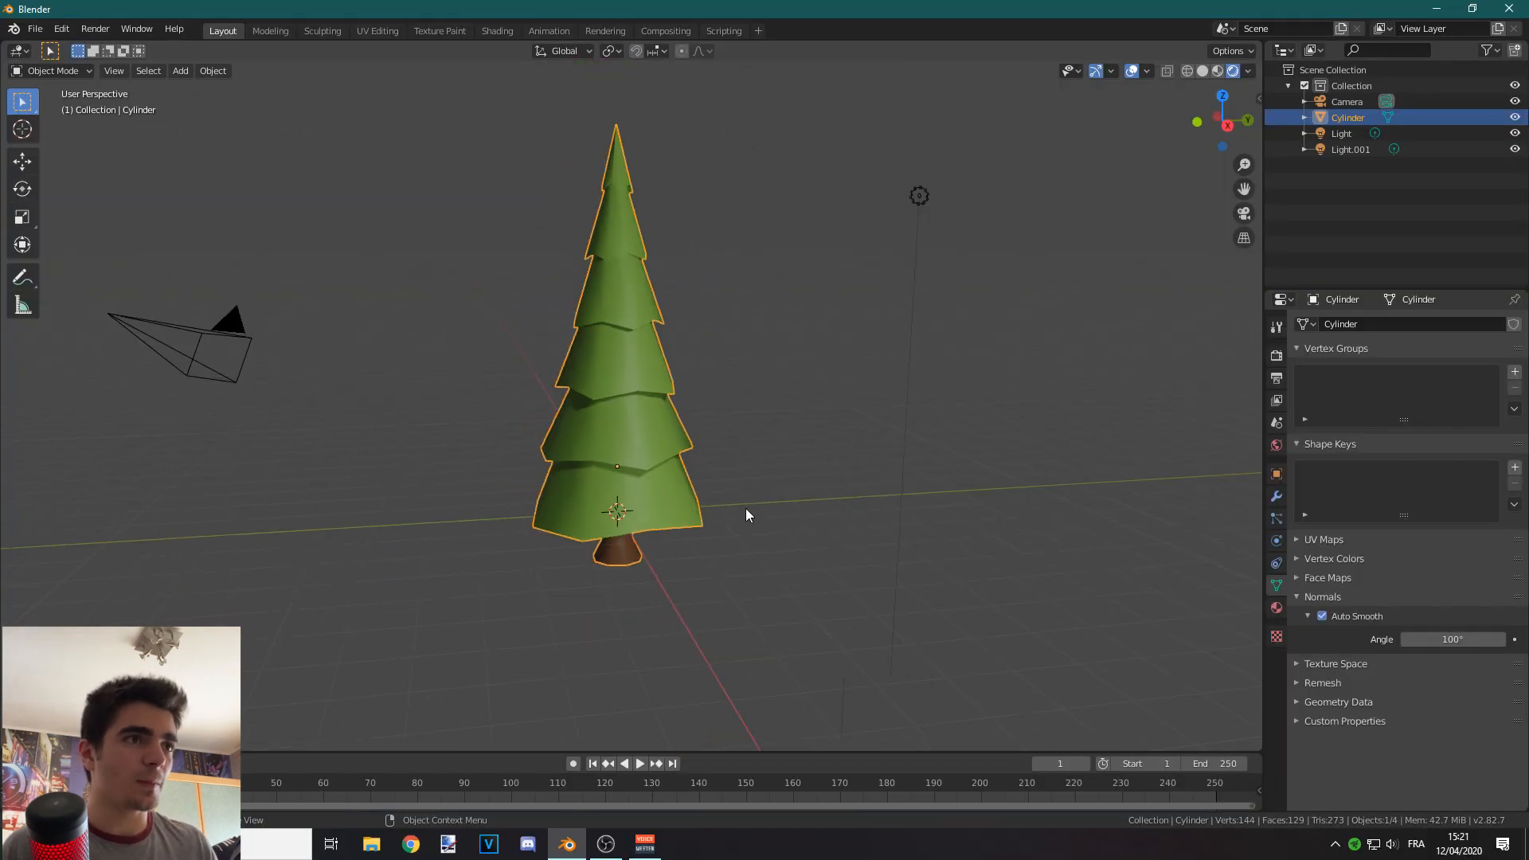
Step: Examine the smoothed shading of the tree's tiers up close and from several angles
scroll(575, 418, "up", 5)
middle_click_drag(655, 422, 758, 495)
scroll(619, 487, "up", 3)
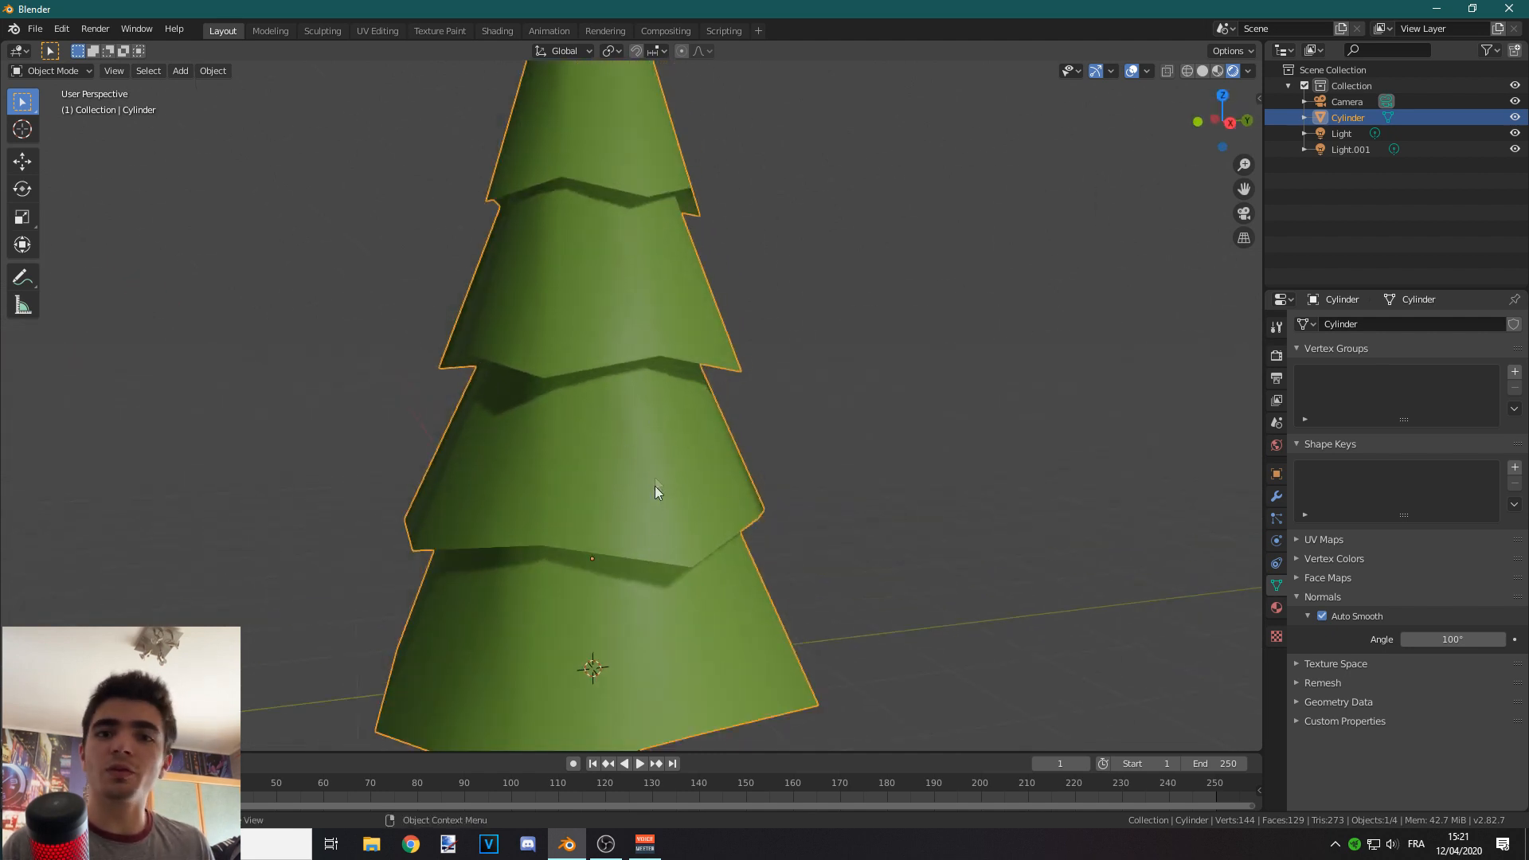
scroll(656, 475, "down", 4)
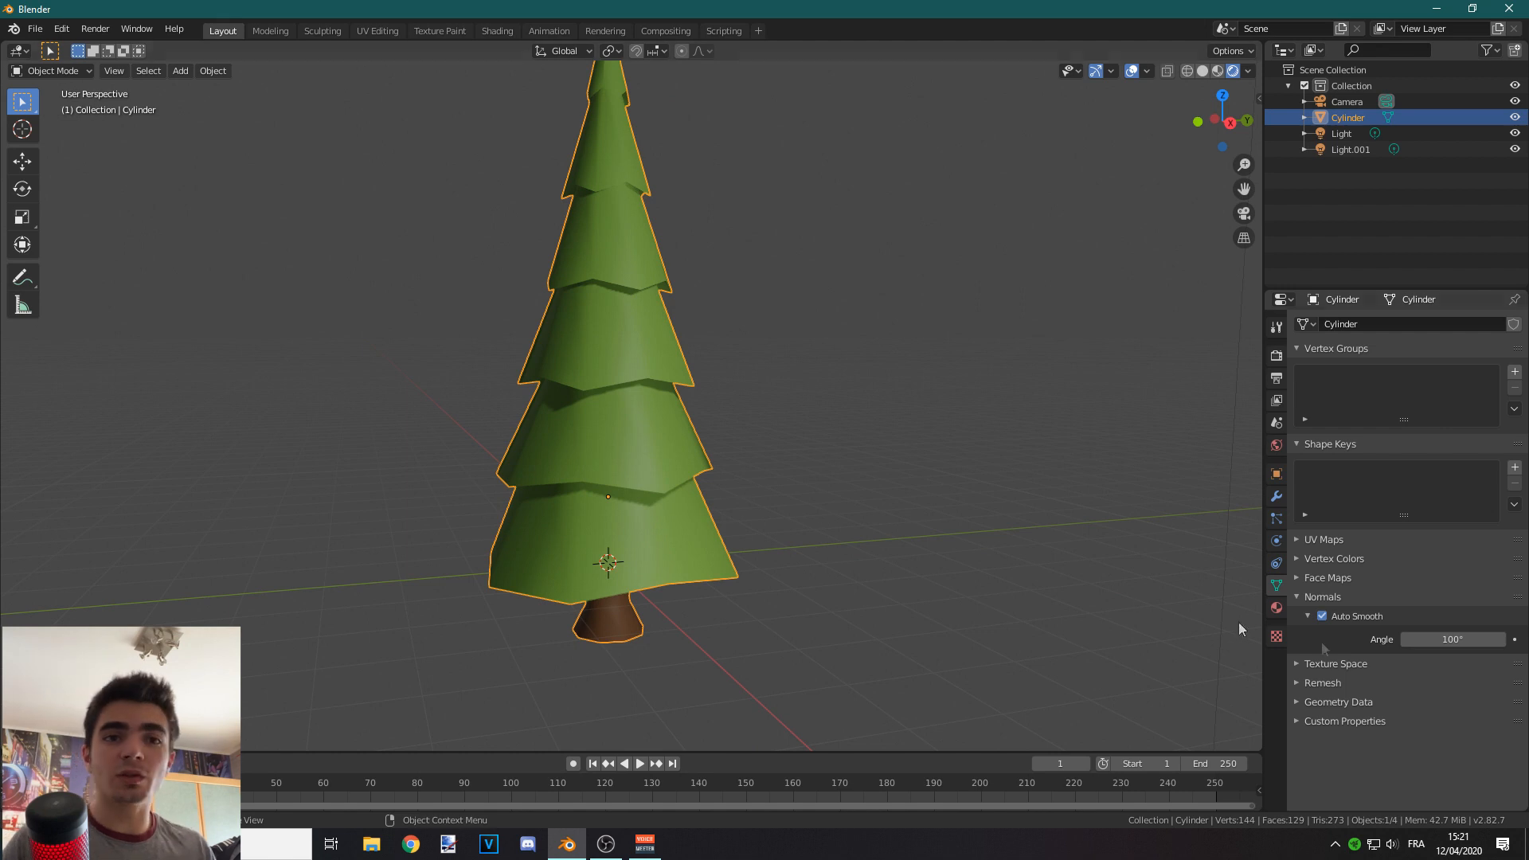
left_click(592, 411)
middle_click_drag(590, 406, 681, 419)
right_click(681, 419)
left_click(628, 402)
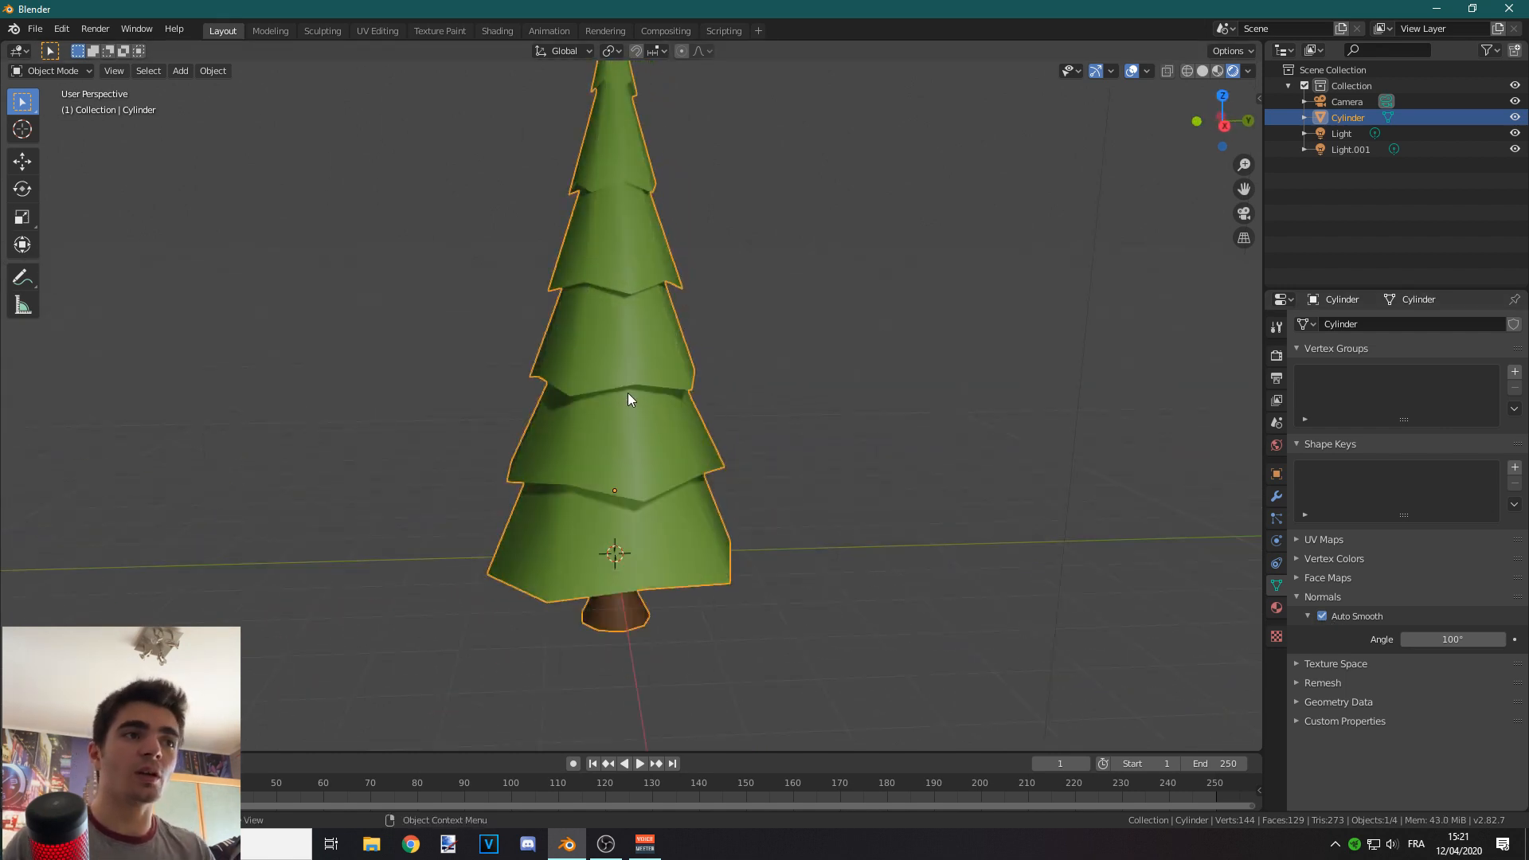
scroll(625, 385, "down", 2)
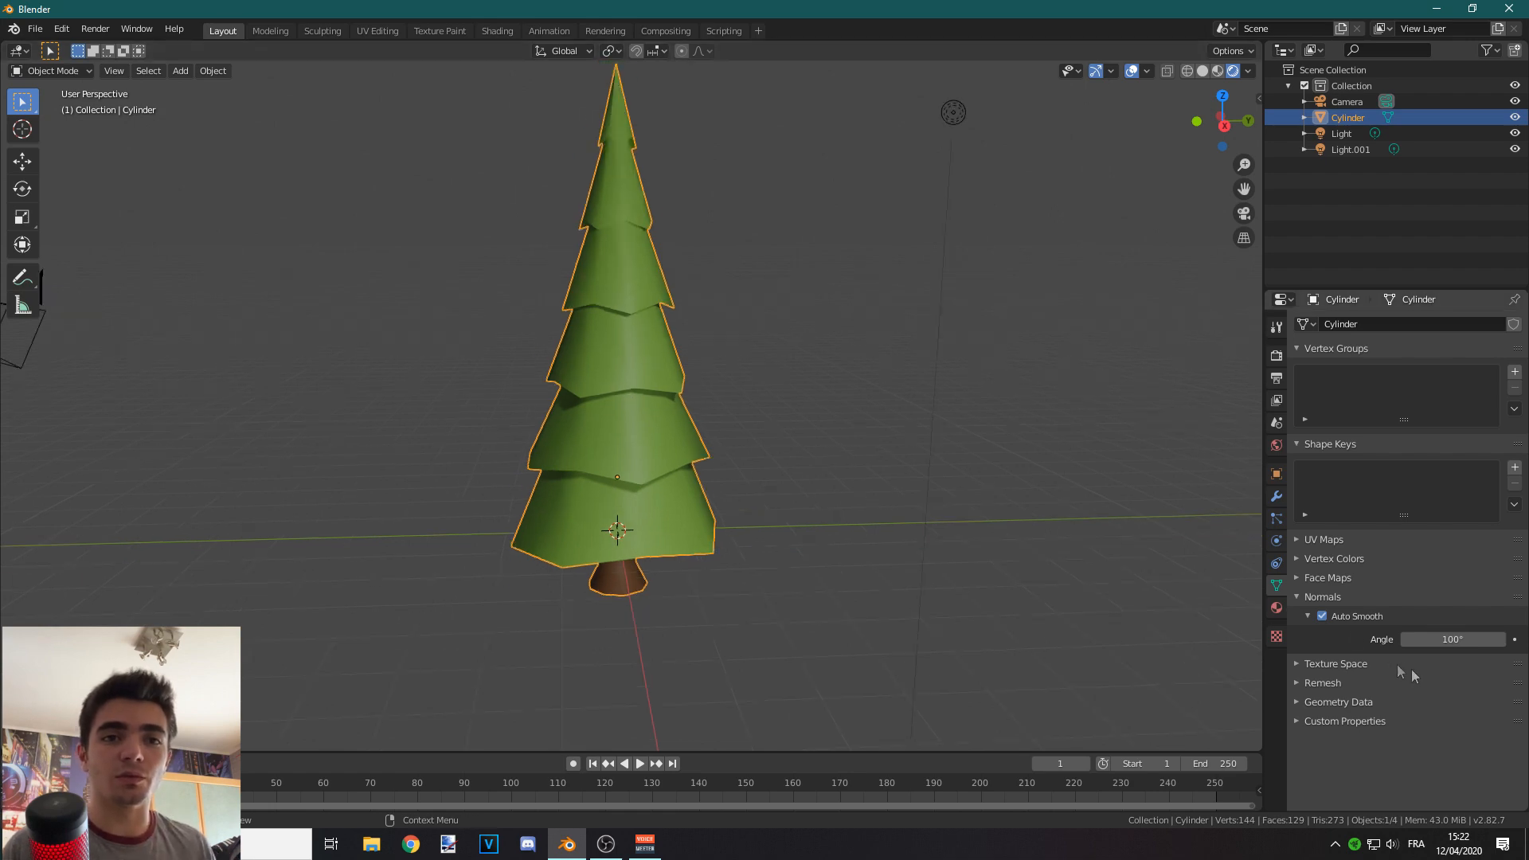
Step: Collapse the normals settings and deselect the tree to review the finished model
left_click(1302, 597)
scroll(717, 478, "down", 2)
left_click(716, 393)
scroll(637, 560, "up", 3)
middle_click_drag(637, 559, 846, 478)
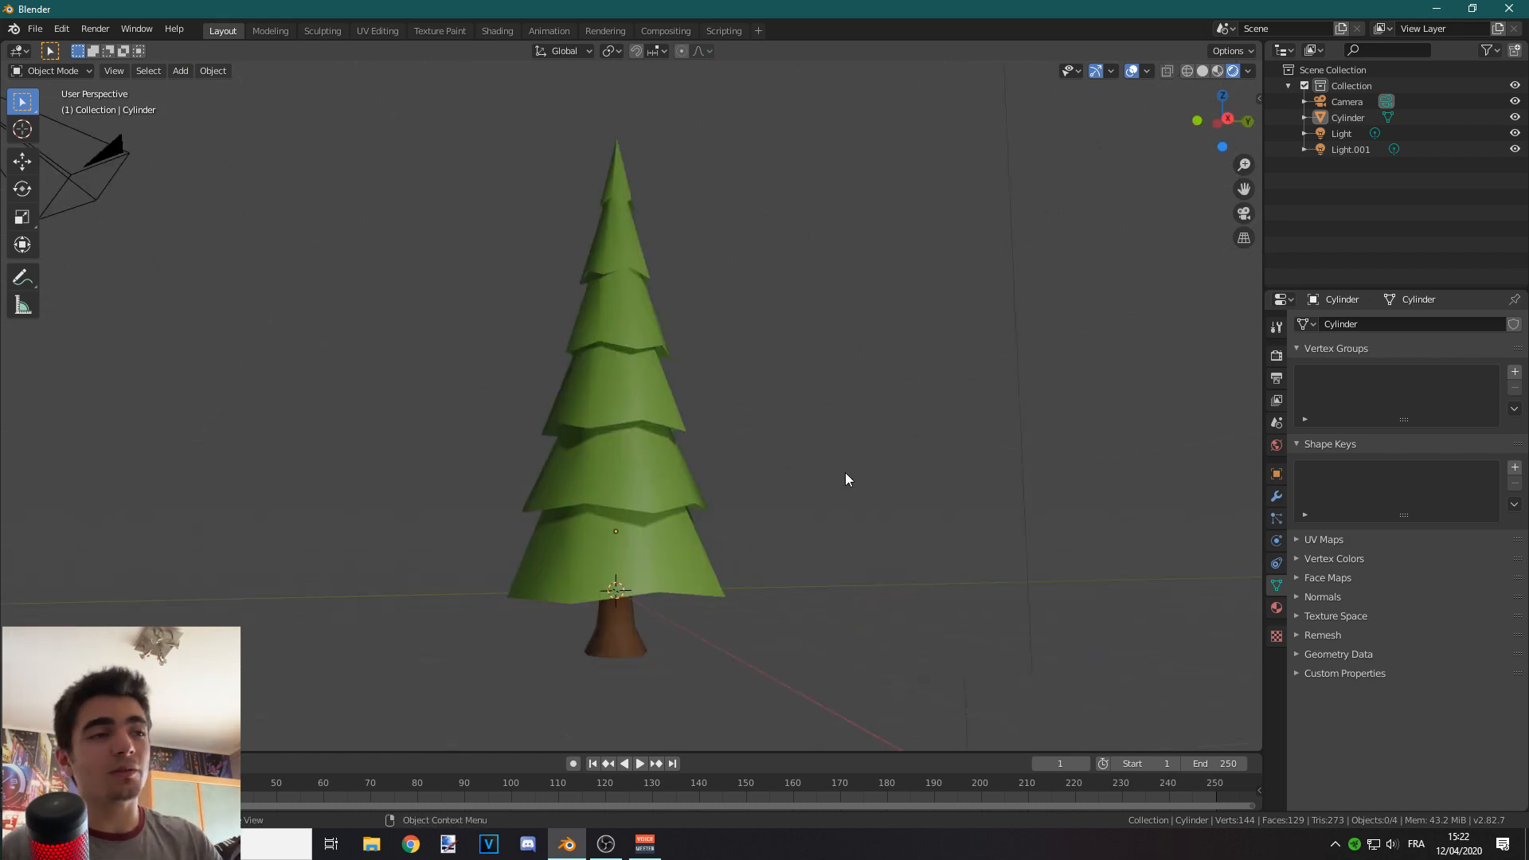